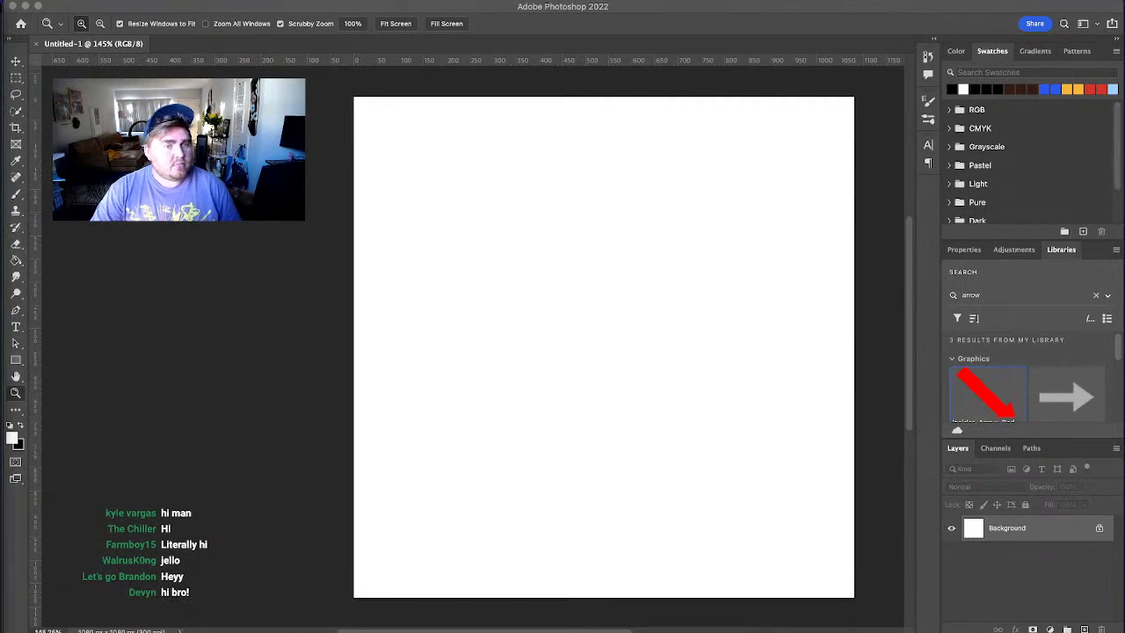
Step: Switch to Chrome at full window width, search images for "john deere logo history" and preview the LogoMyWay logo timeline
key("super+Tab")
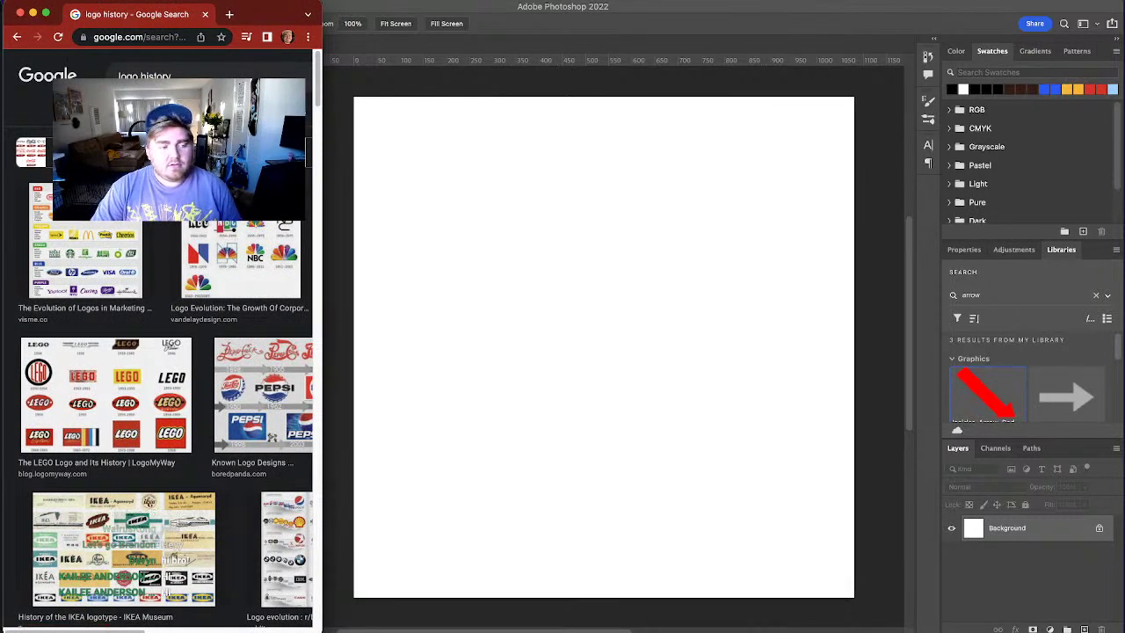
left_click_drag(322, 10, 1123, 11)
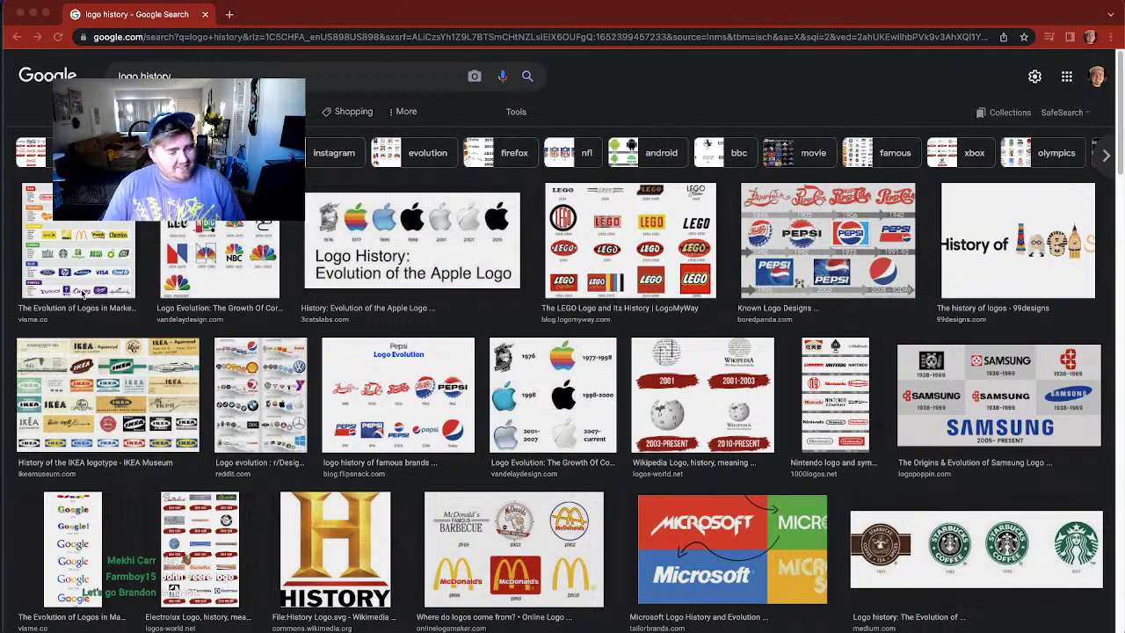
double_click(208, 74)
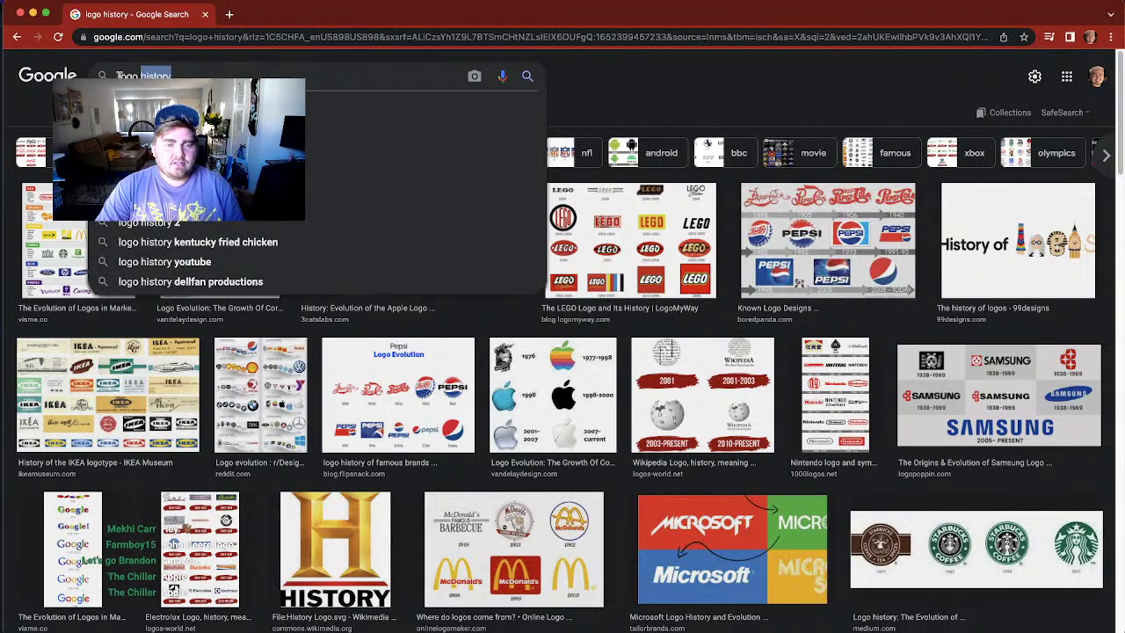
type("john deere")
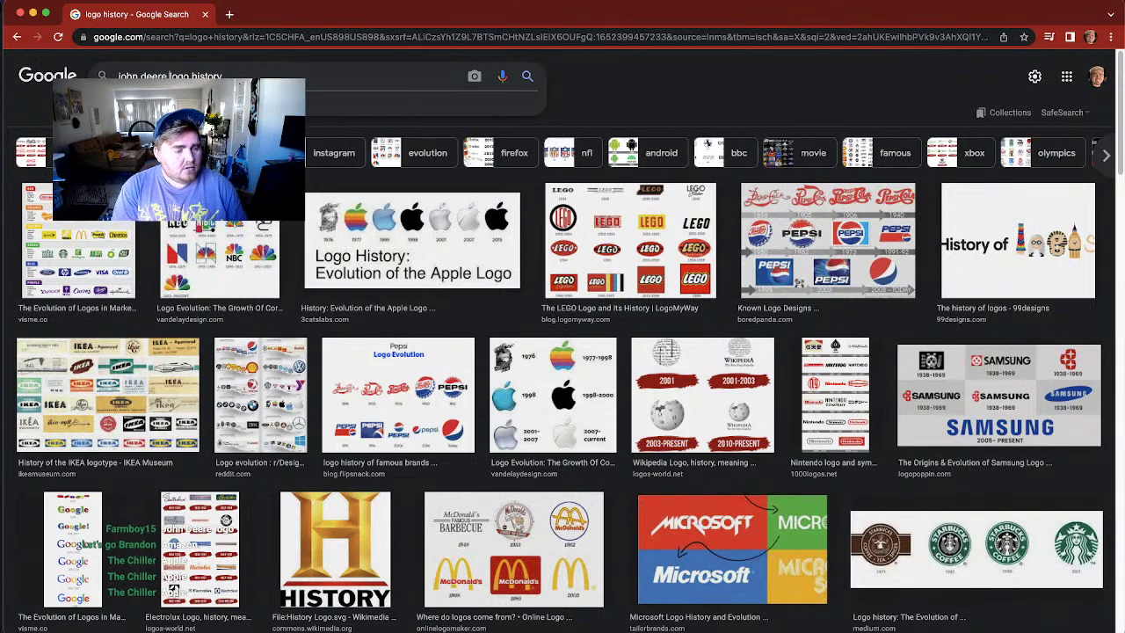
key("Return")
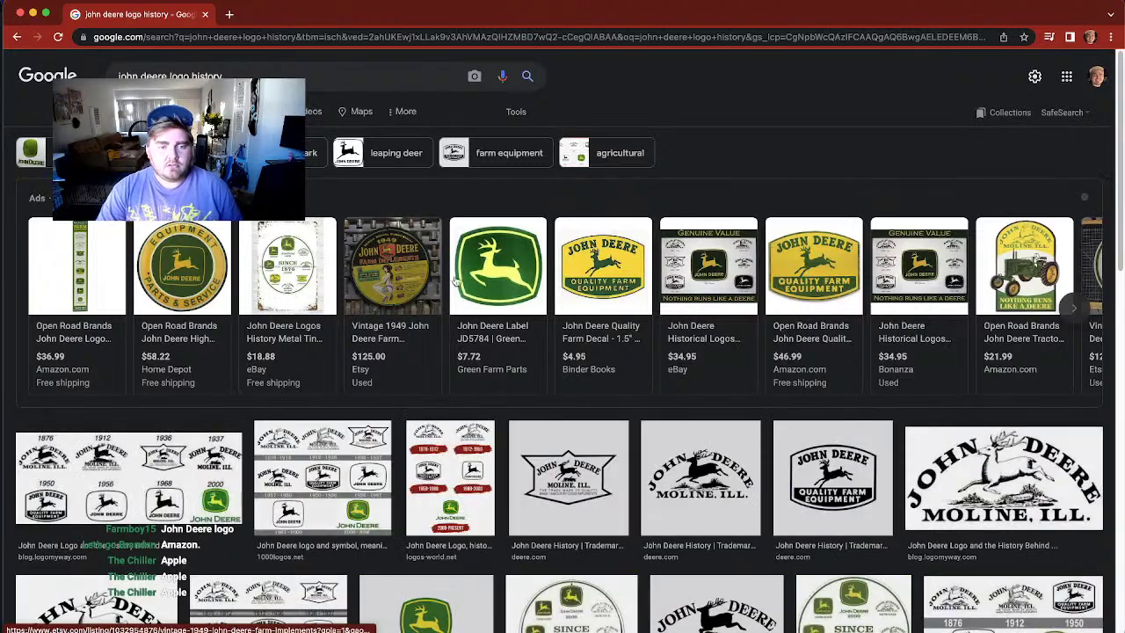
left_click(180, 482)
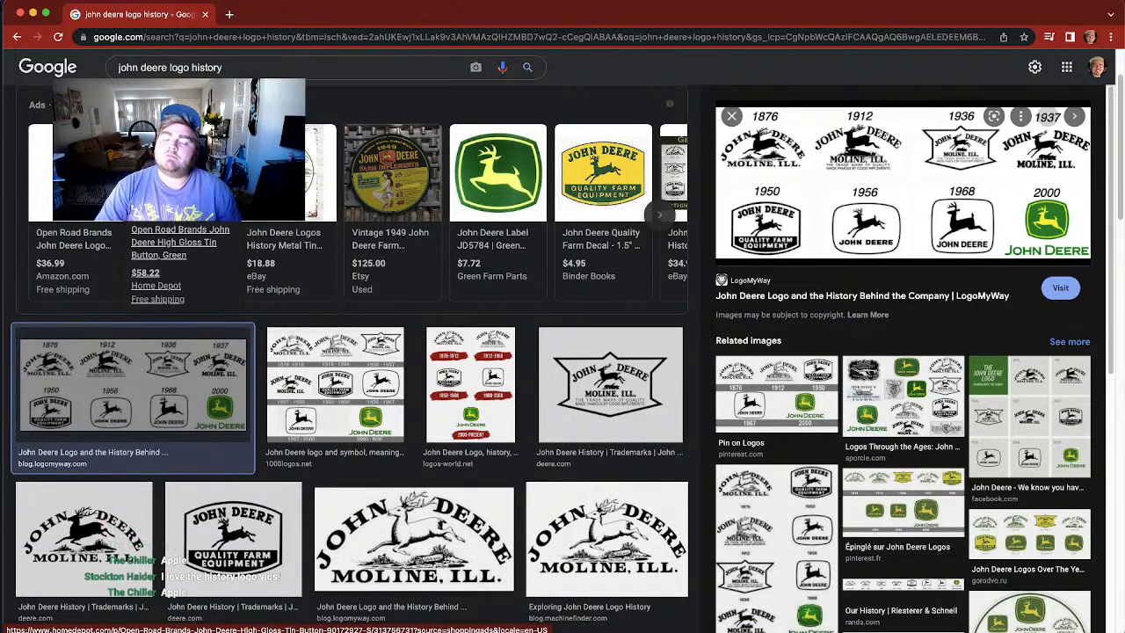
Step: Search images for "amazon logo history" and preview the 1000 Logos chart of dated Amazon logos
left_click_drag(167, 66, 97, 69)
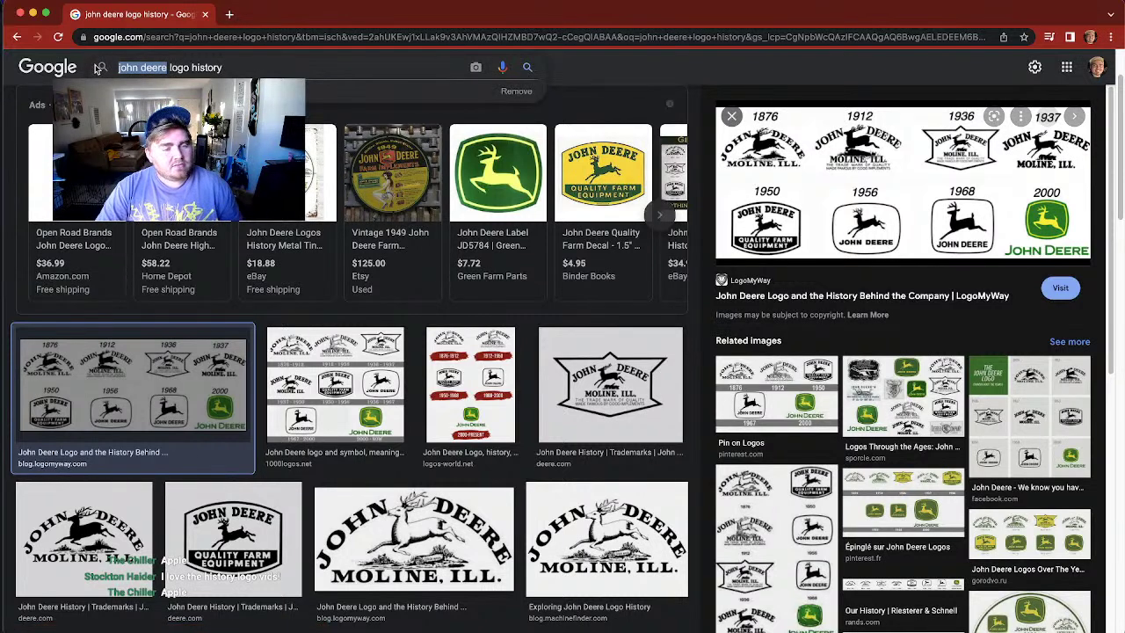
type("a")
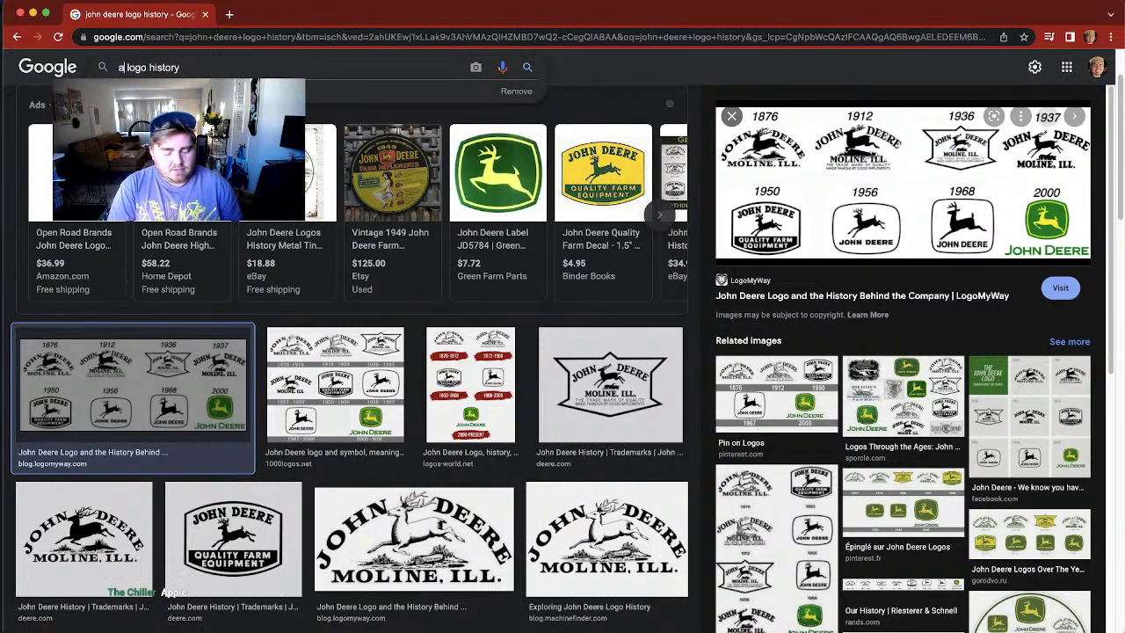
type("mazon")
key("Return")
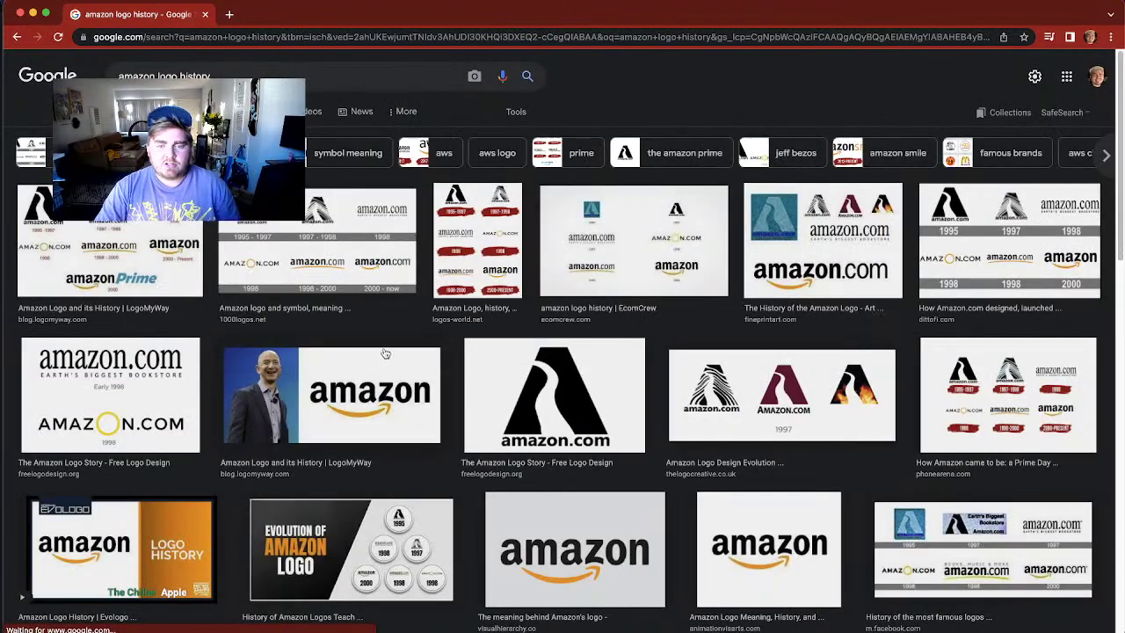
left_click(378, 277)
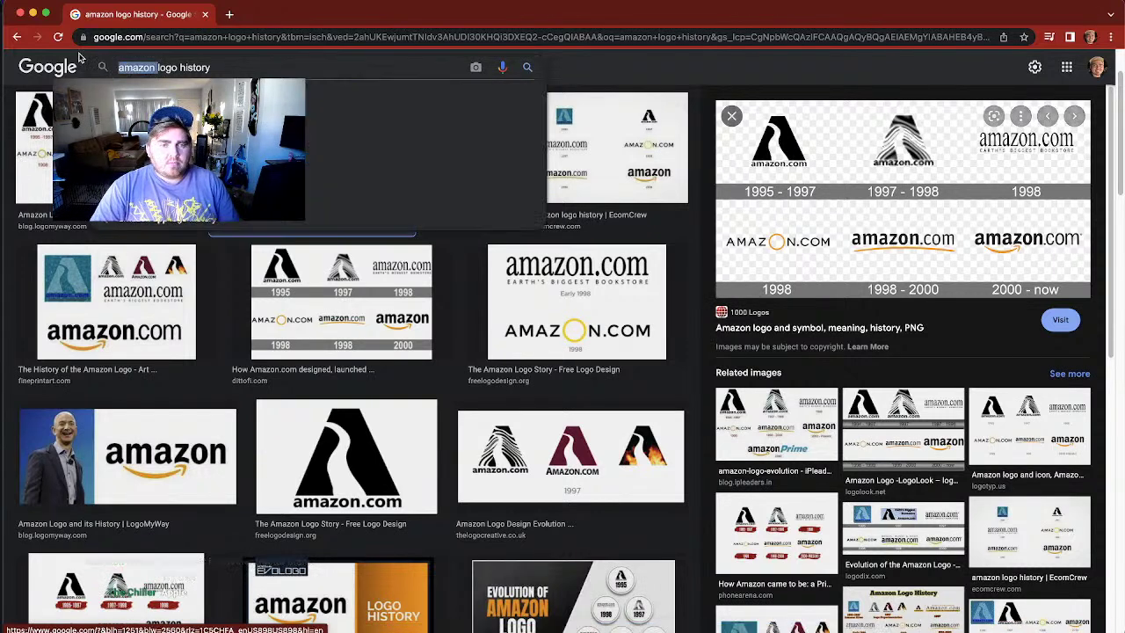
Step: Search images for "apple logo history" and preview the DesignEvo chart of Apple logos from 1976 to current
double_click(157, 67)
type("apple")
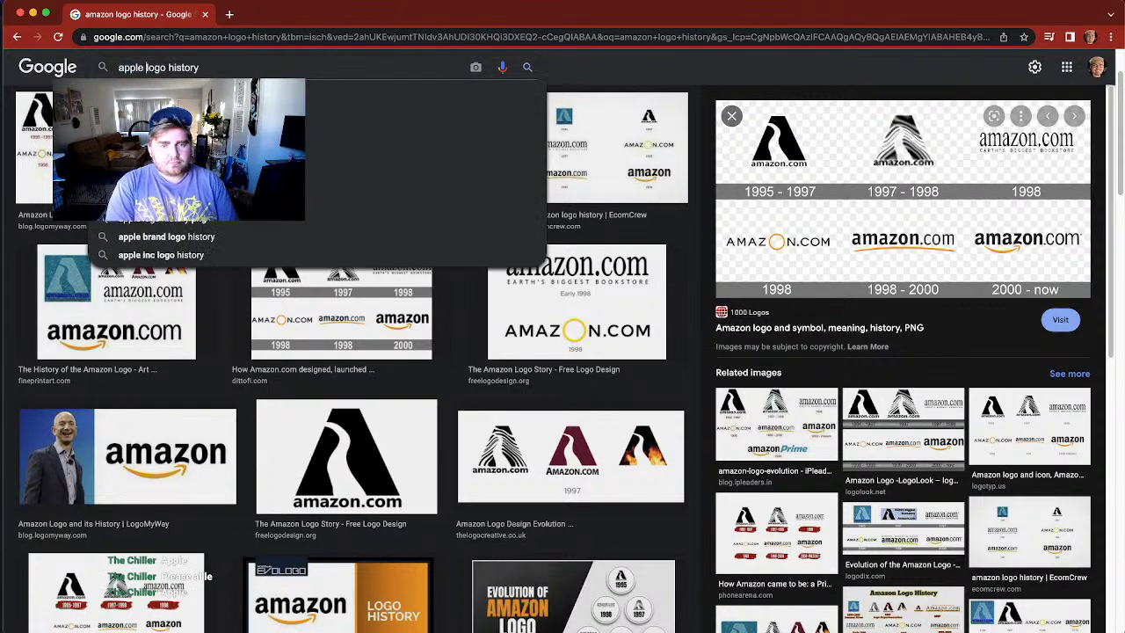
key("Return")
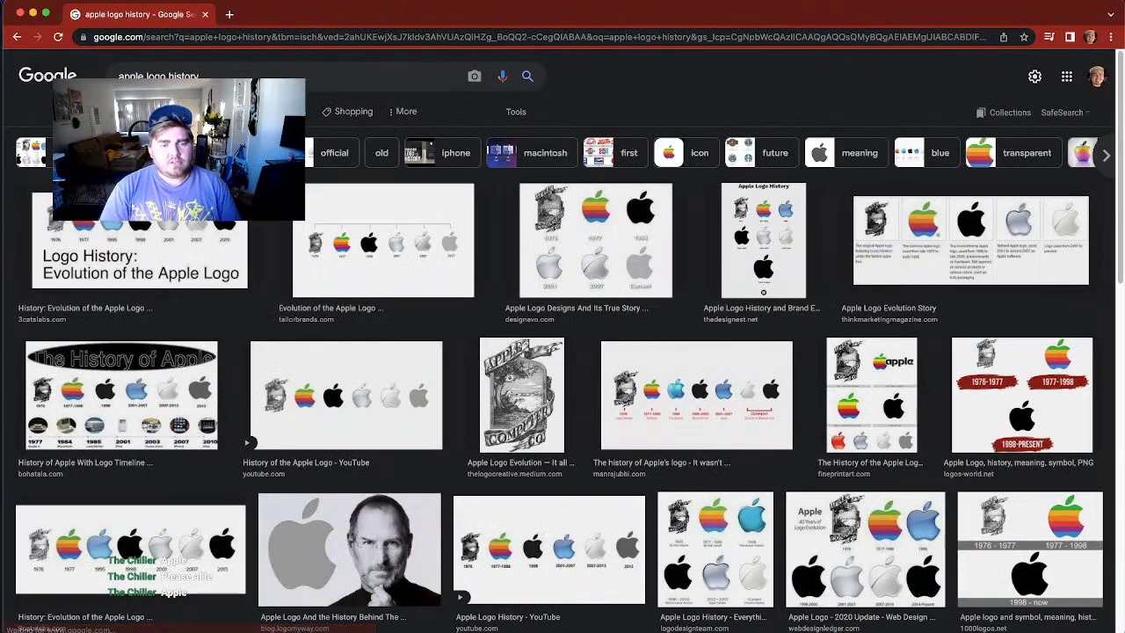
left_click(642, 241)
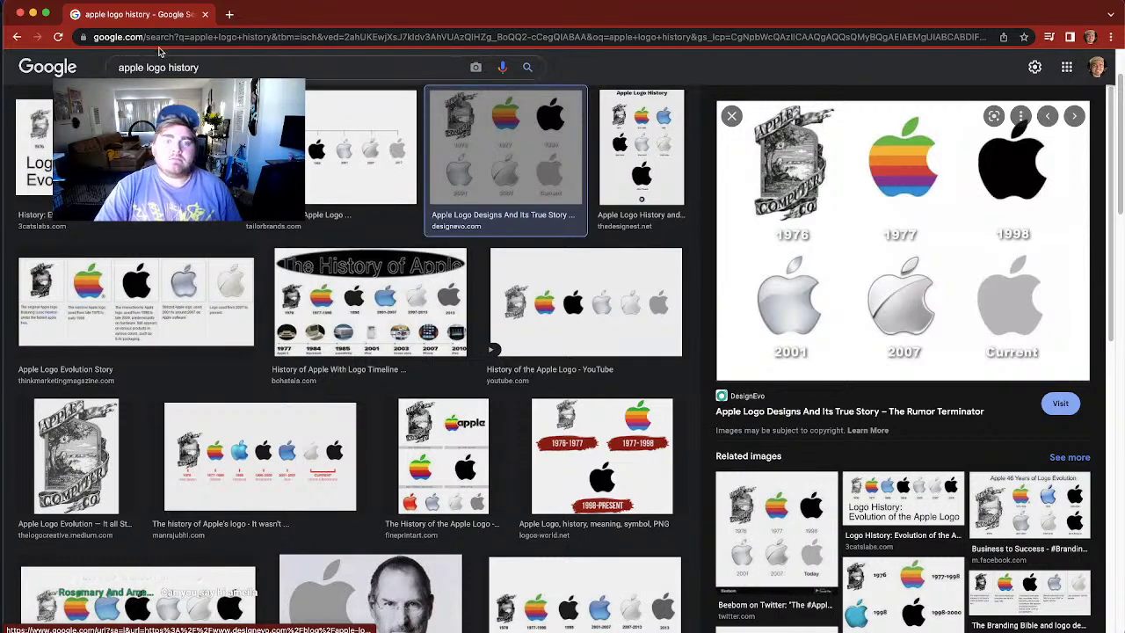
Step: Search images for "target logo history" and preview the logos-world.net chart, followed by the related 1000 Logos chart
double_click(141, 69)
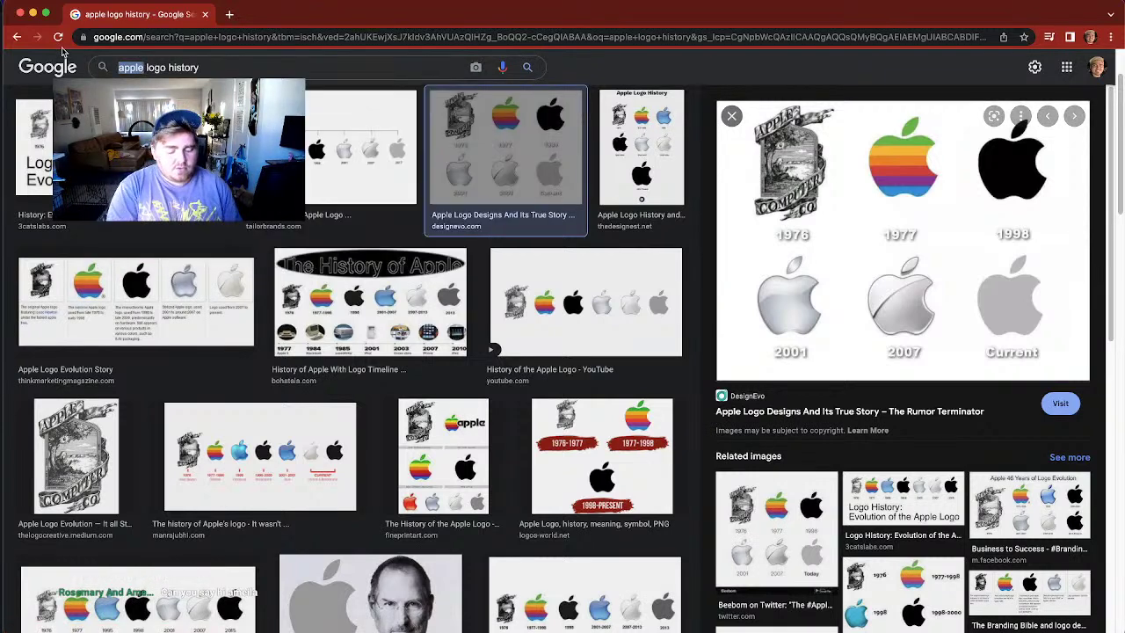
type("target")
key("Return")
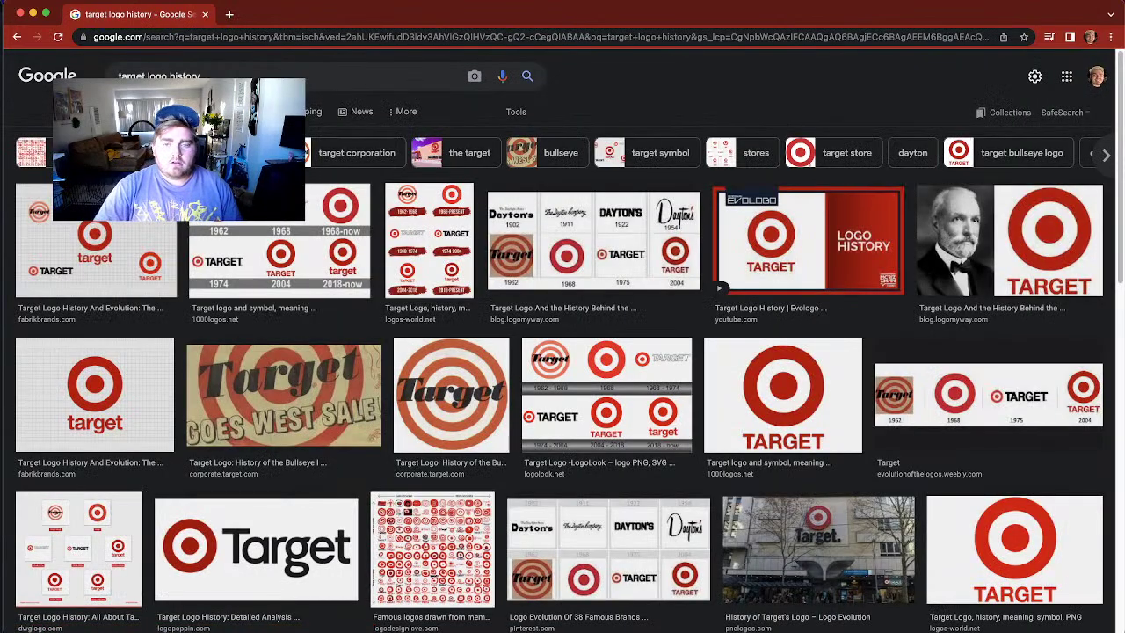
left_click(453, 254)
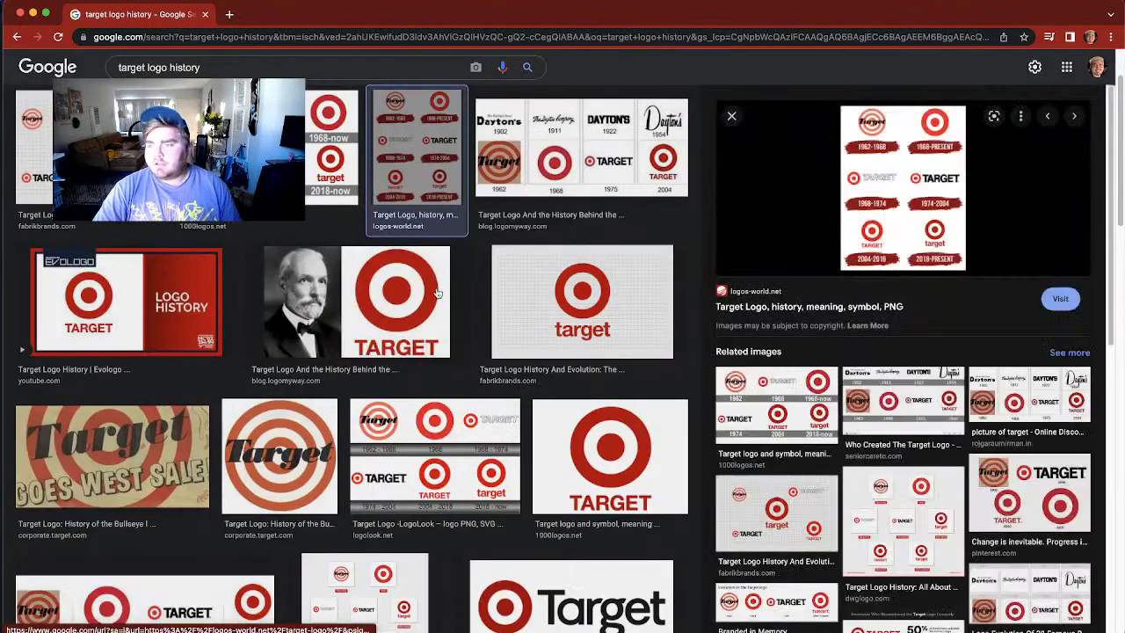
left_click(829, 413)
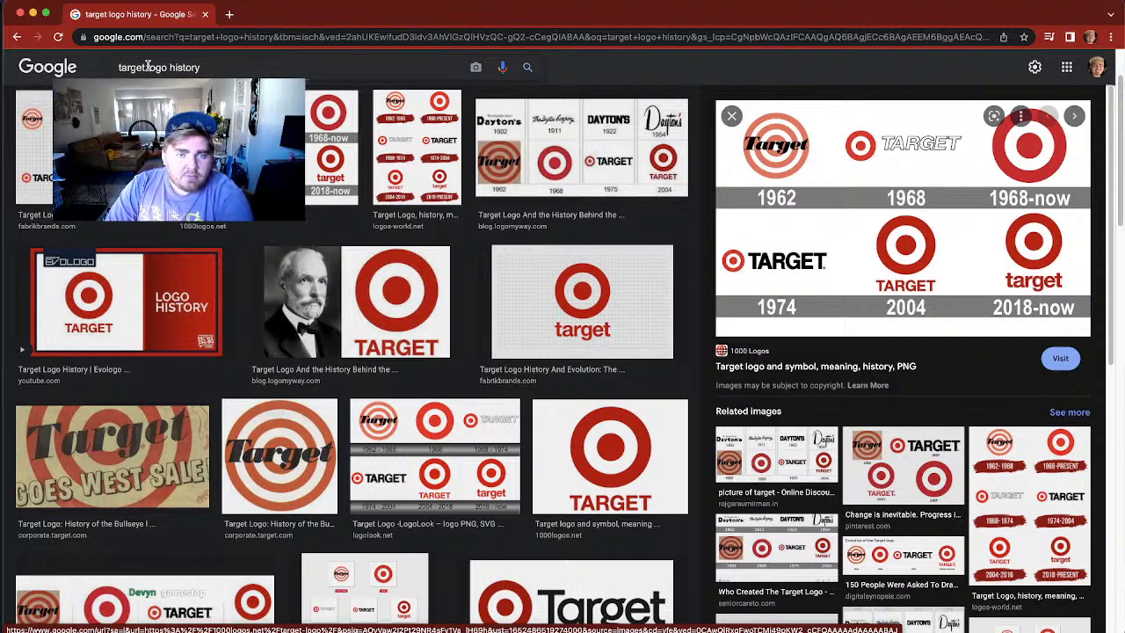
Step: Search images for "gamestop logo history" and preview the 1000 Logos comparison of the 1999 and 2000 logos
left_click_drag(145, 66, 83, 67)
type("game")
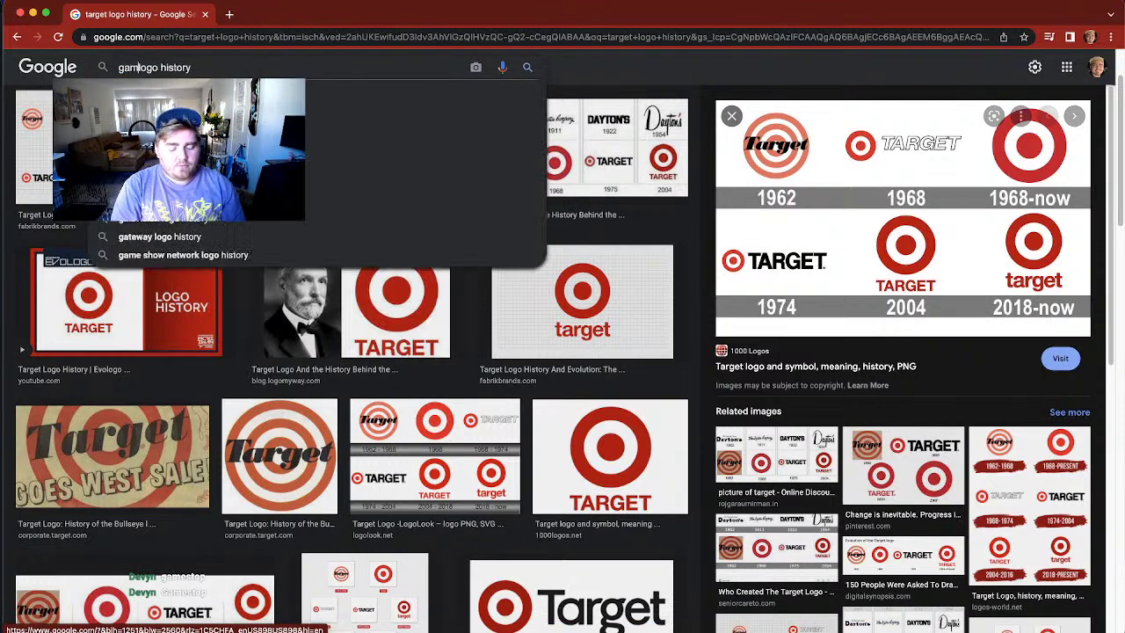
type("stop")
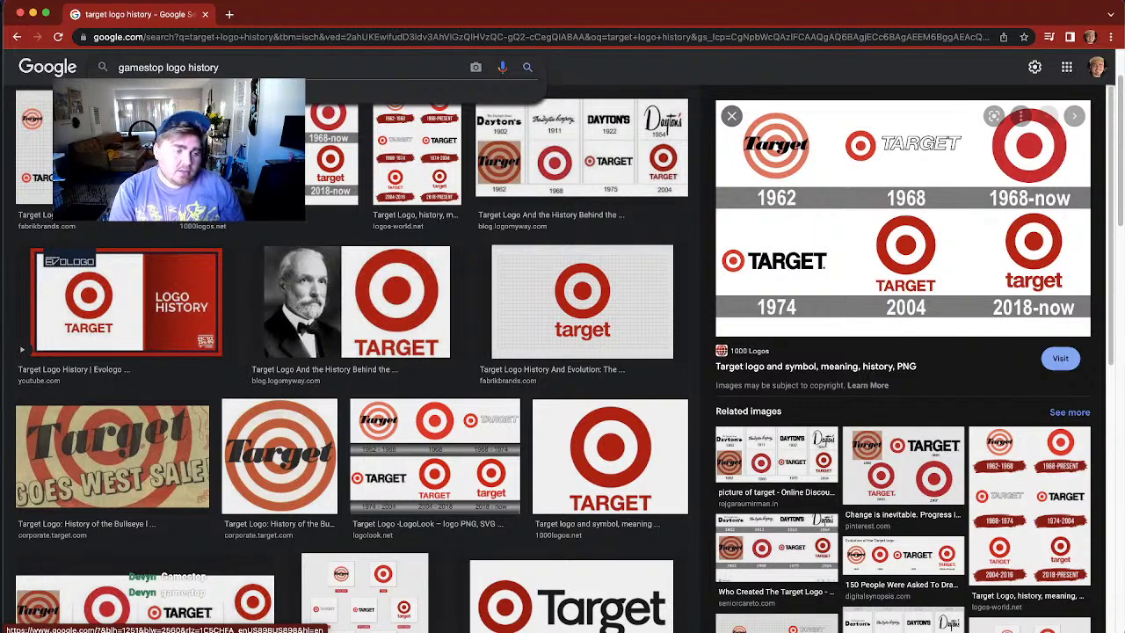
key("Return")
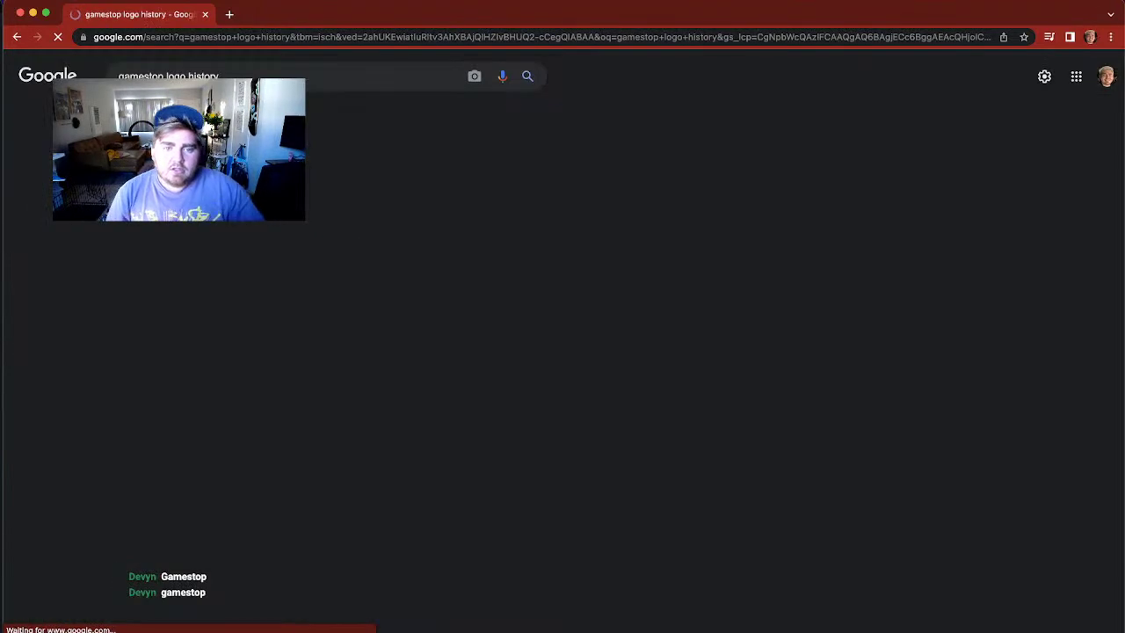
left_click(125, 260)
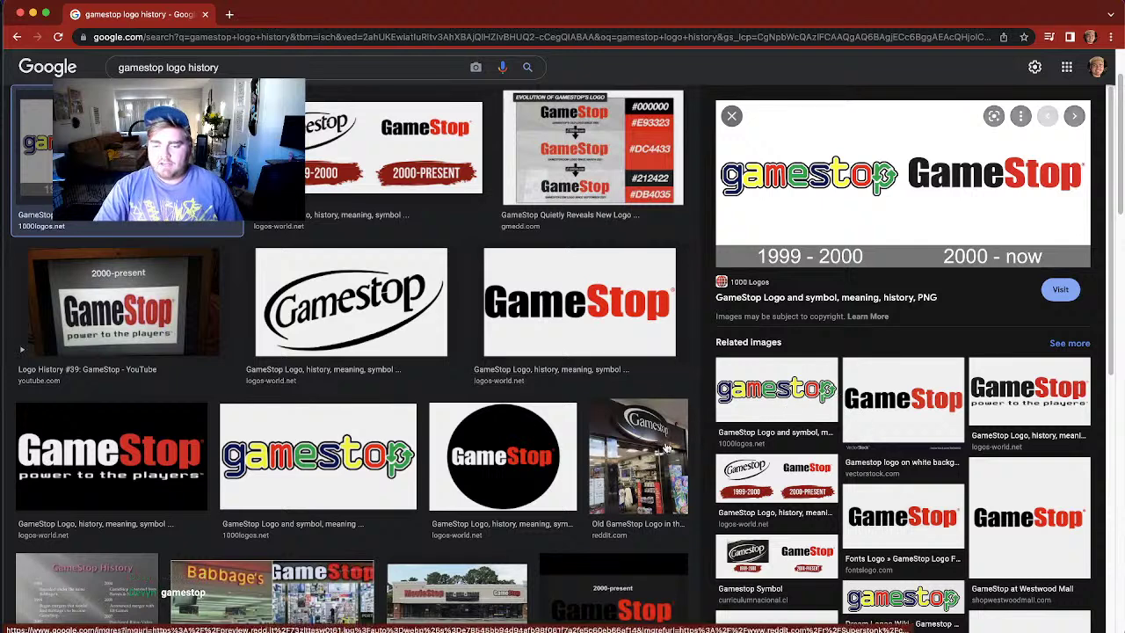
Step: Preview the old GameStop storefront photo, the black oval Gamestop logo and the multicoloured gamestop logo
left_click(644, 450)
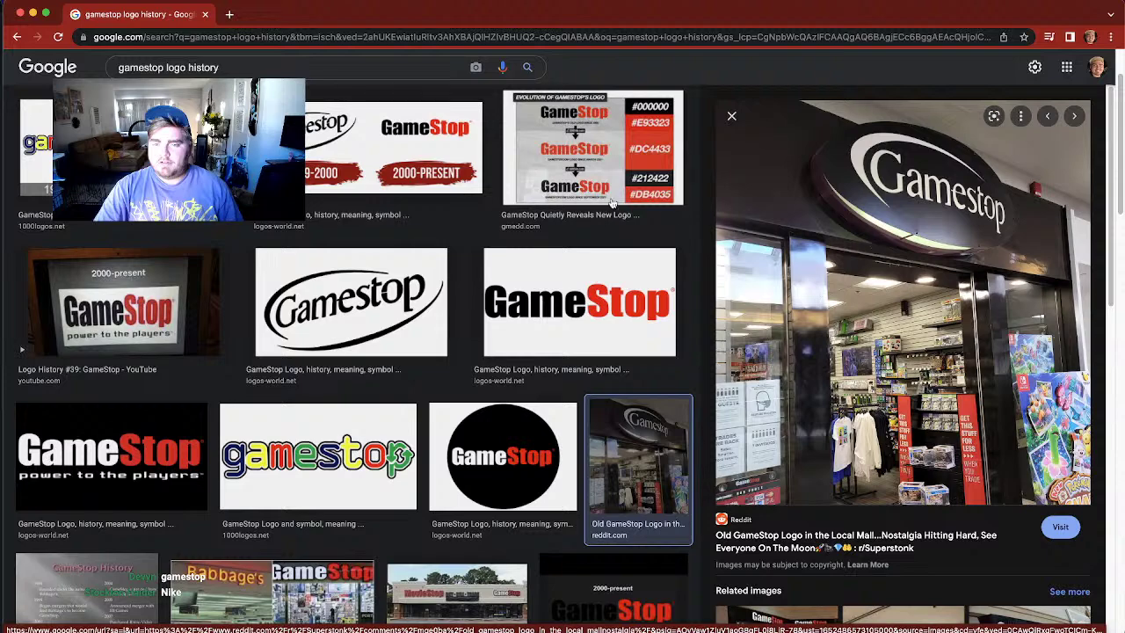
left_click(342, 276)
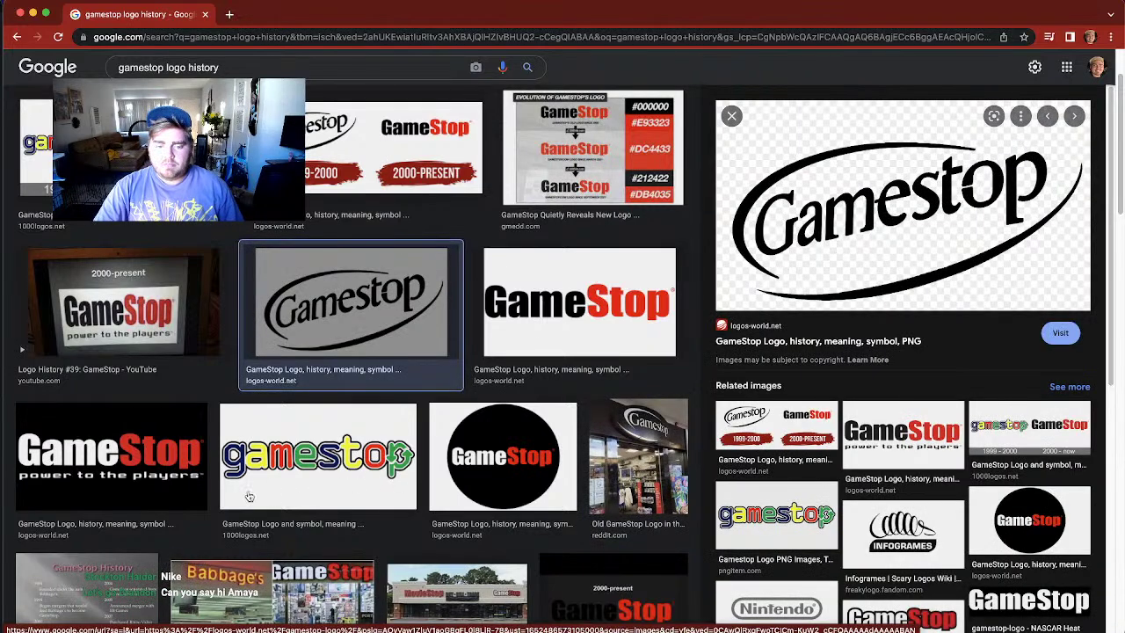
left_click(251, 532)
Step: Open the 1000logos.net GameStop page, examine its meaning and history section and the 1999–2000 logo, and close the page
left_click(251, 532)
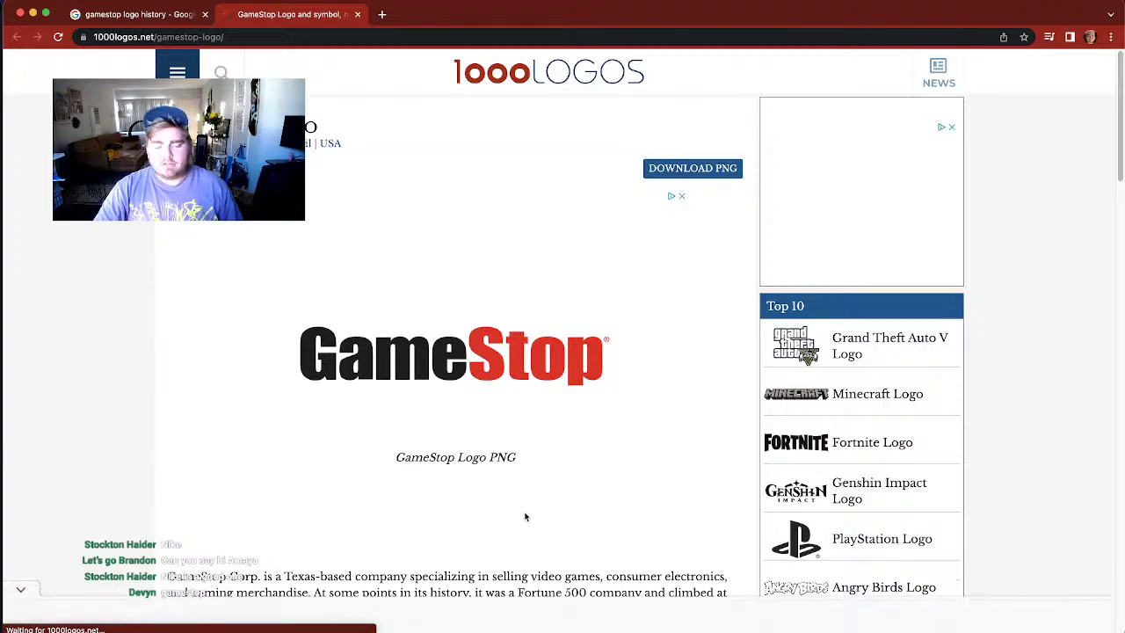
scroll(446, 495, "down", 3)
scroll(446, 495, "down", 3)
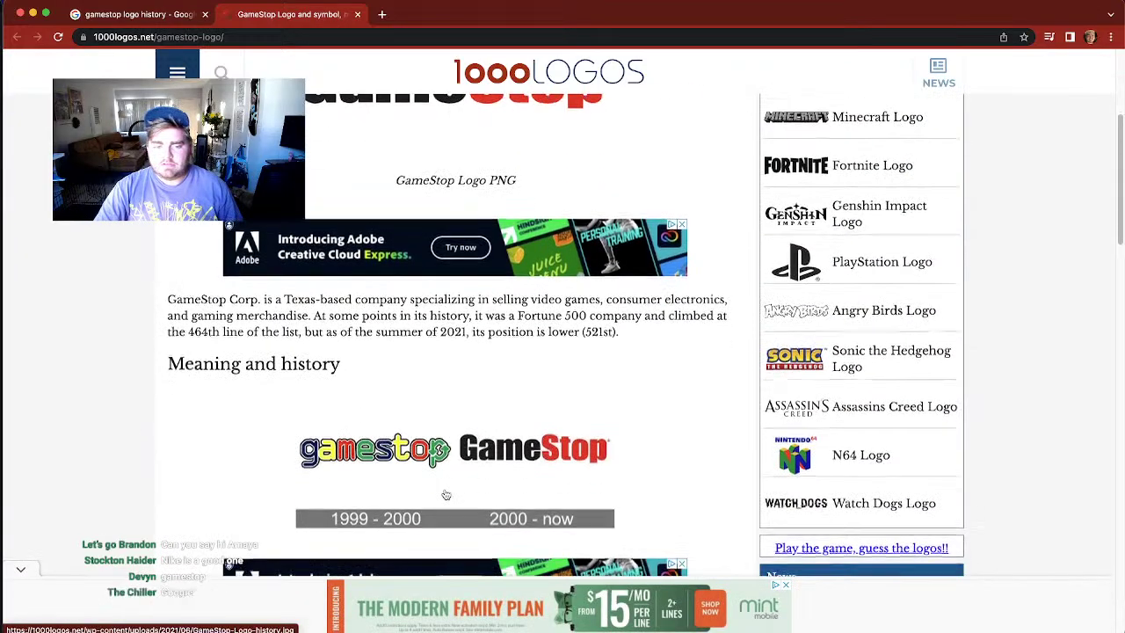
scroll(413, 464, "down", 1)
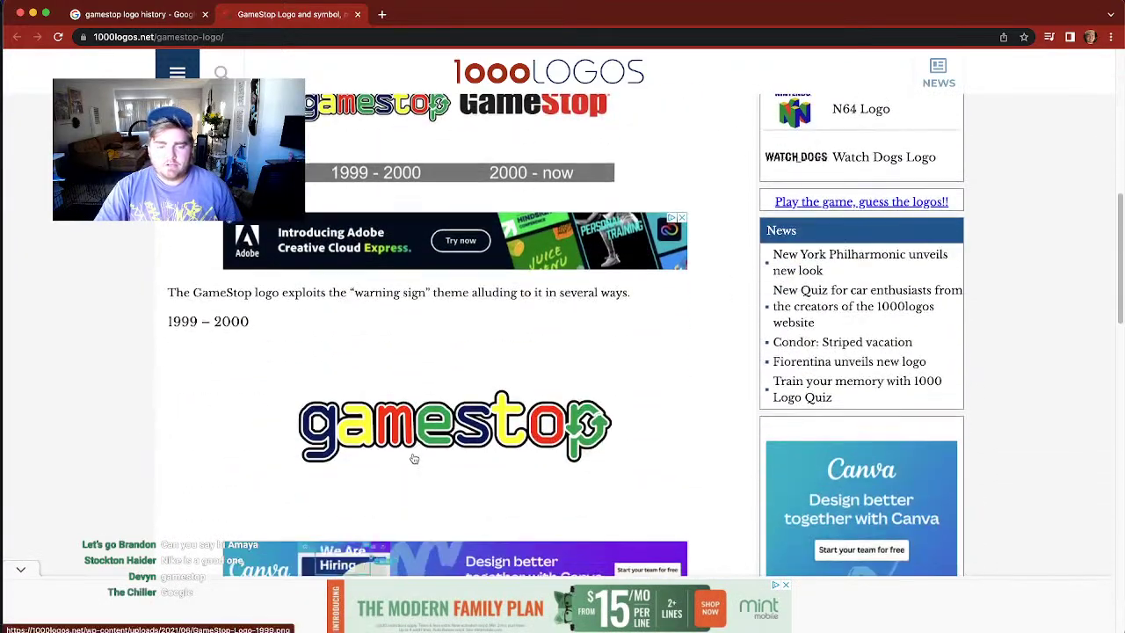
scroll(372, 360, "down", 2)
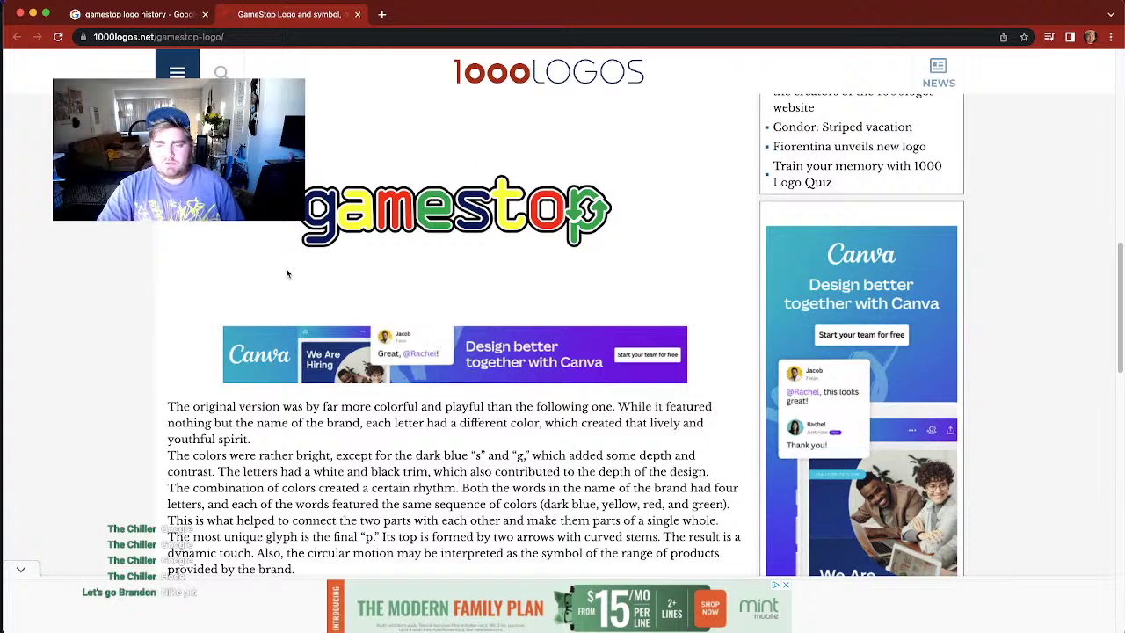
key("ctrl+shift+Tab")
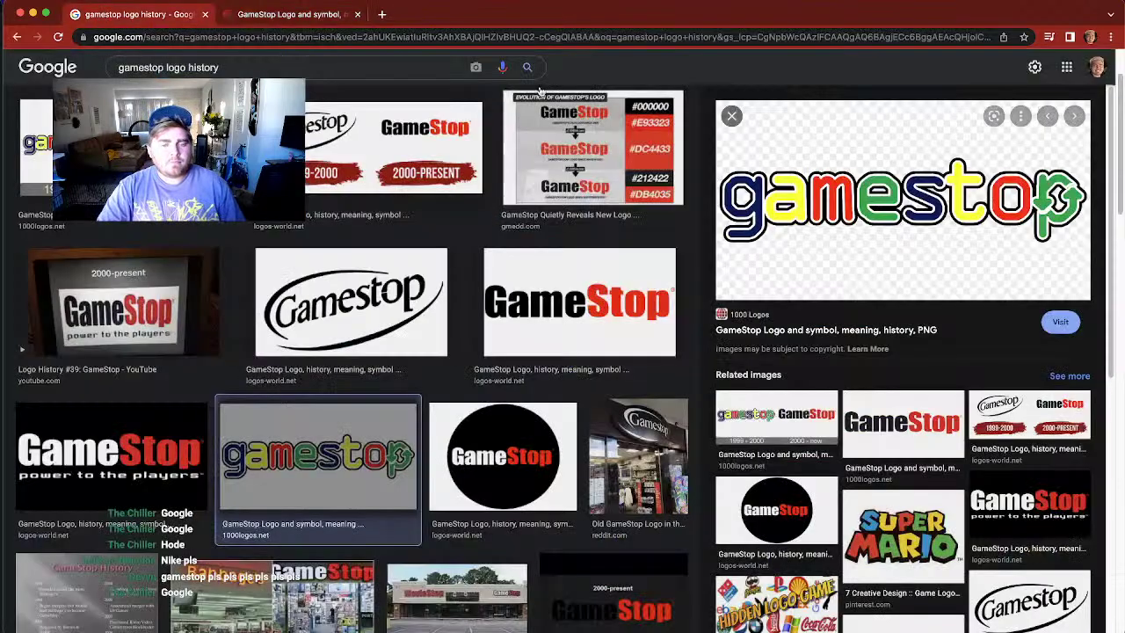
left_click(353, 14)
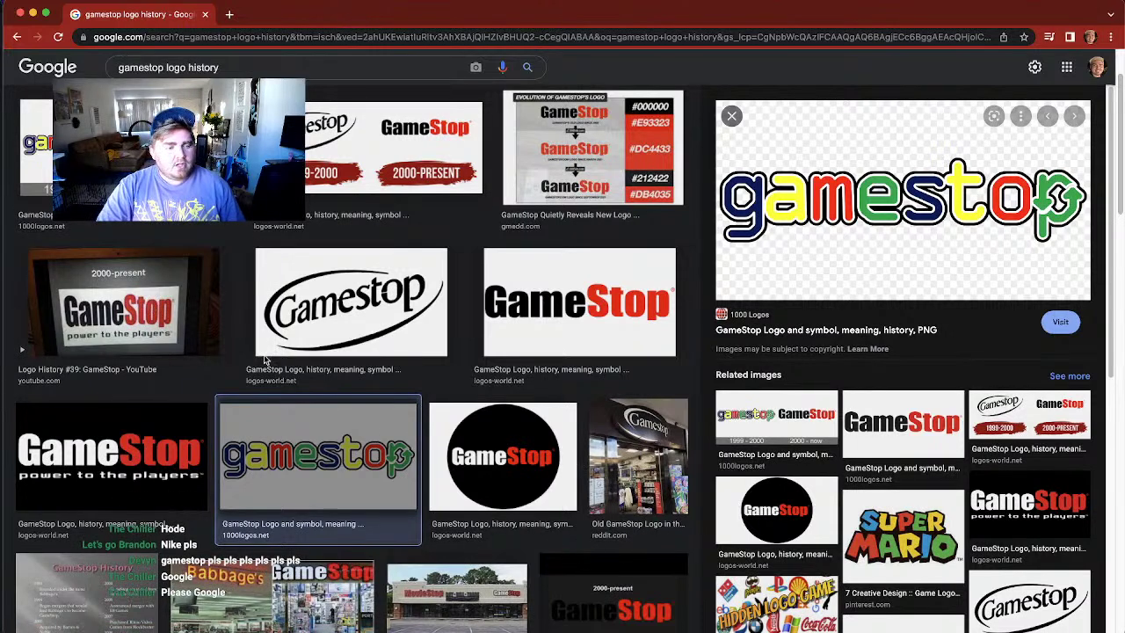
Step: Search images for "nike logo history" and preview the LogoMyWay timeline, followed by the logos-world.net chart
double_click(157, 67)
type("nike")
key("Return")
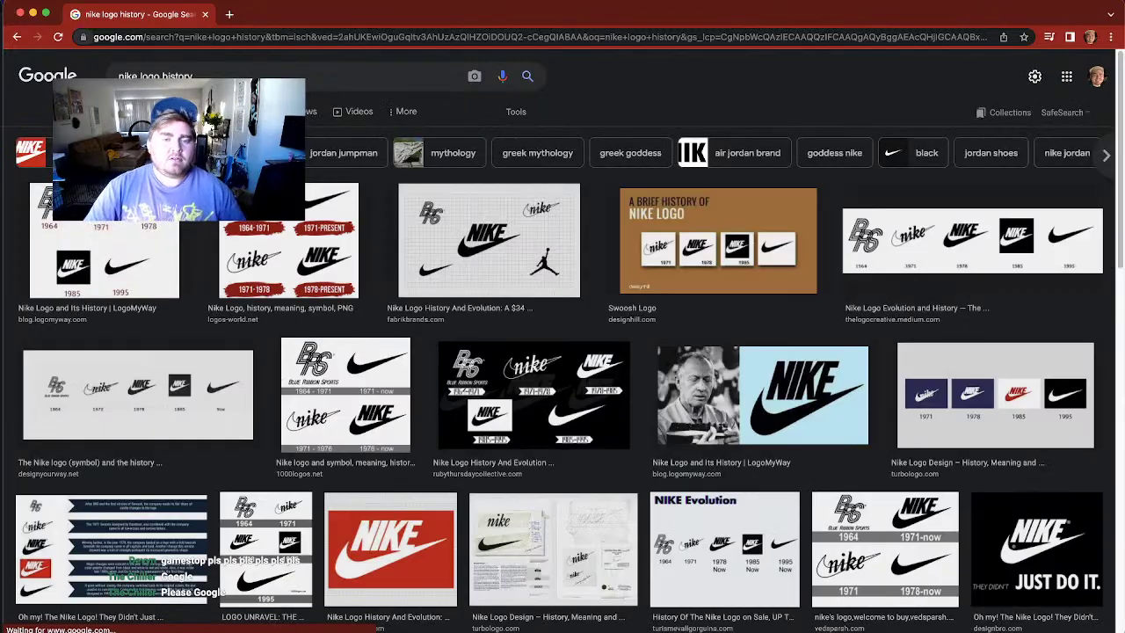
left_click(97, 255)
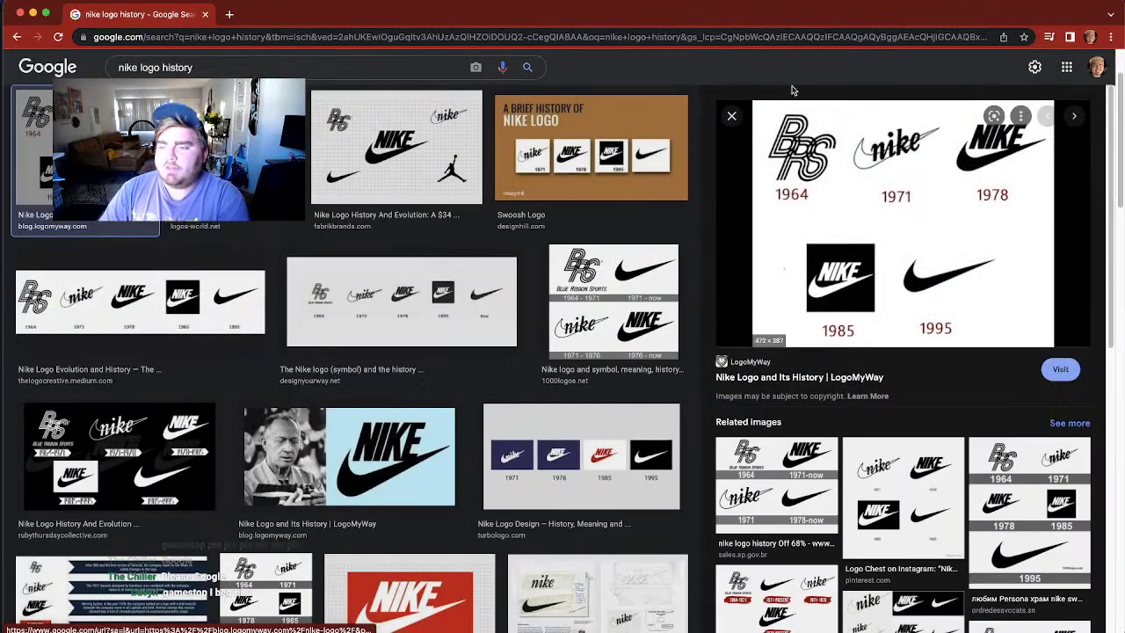
key("Right")
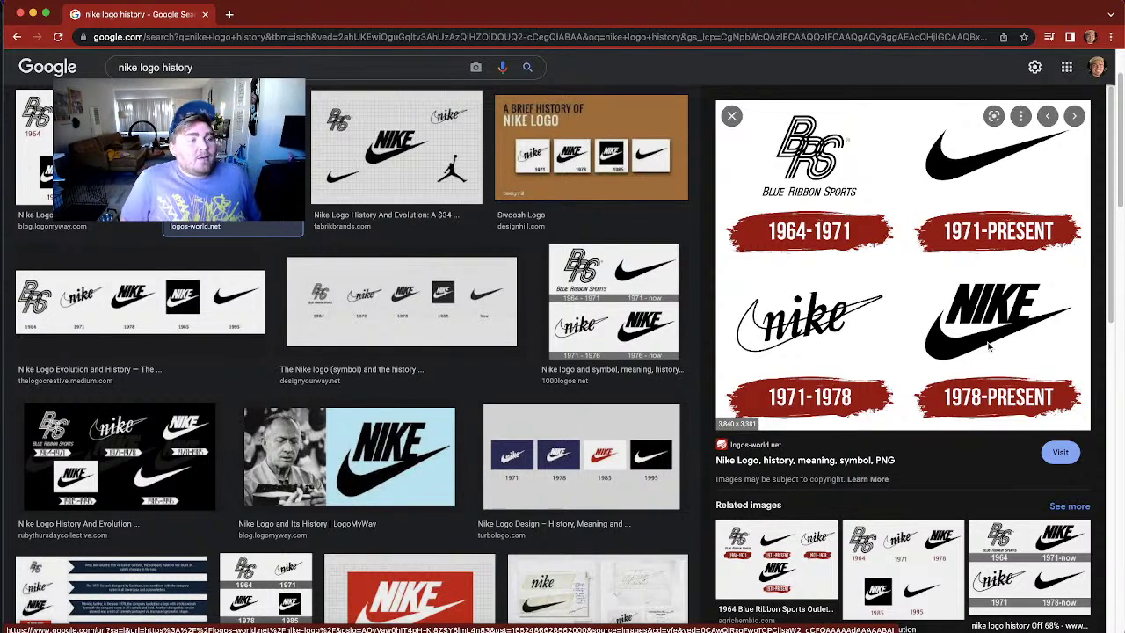
Step: Search images for "google logo history" and preview the 1000 Logos chart of Google logos from 1995 to 2015
double_click(131, 68)
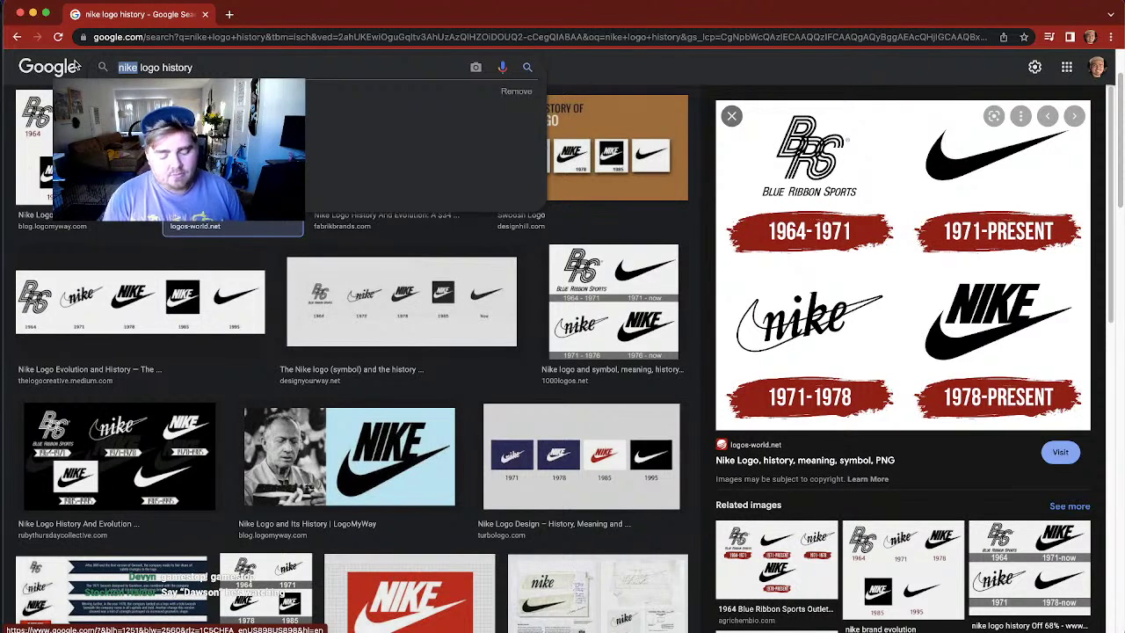
type("google")
key("Return")
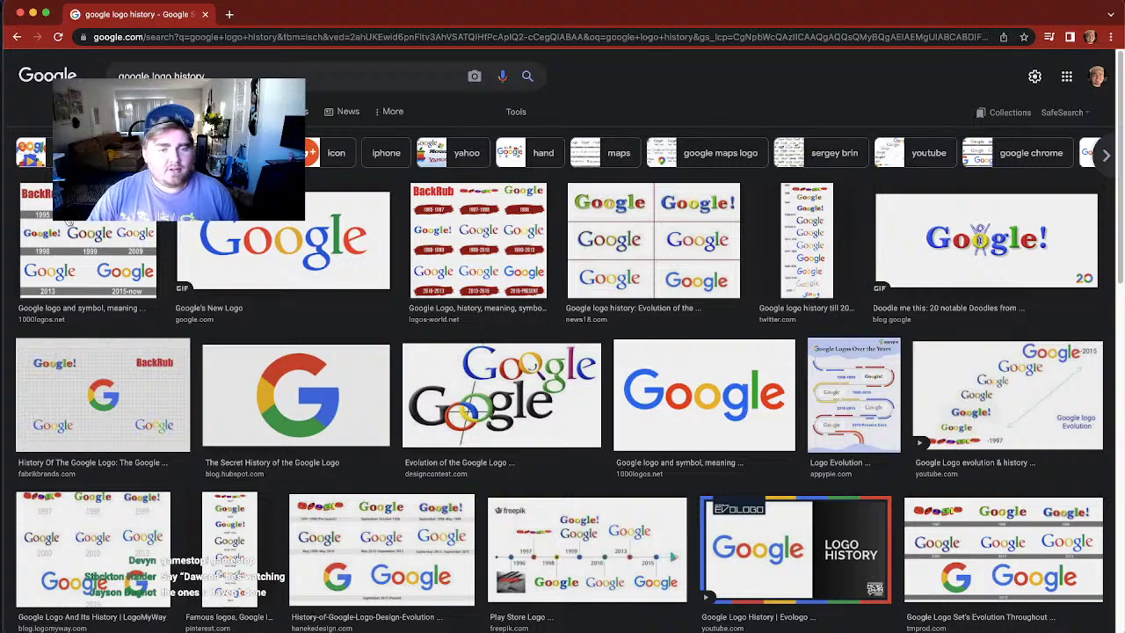
left_click(88, 255)
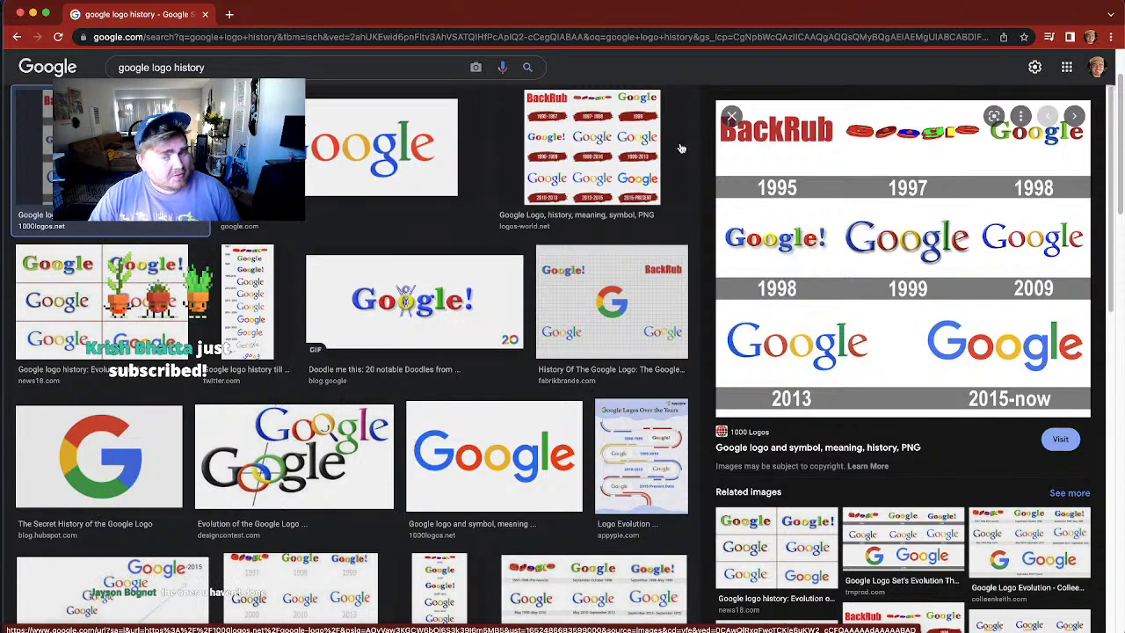
Step: Preview the Twitter image of Google logos from 1997 to 2030, the blog.google Doodle image and the logos-world.net chart
left_click(257, 283)
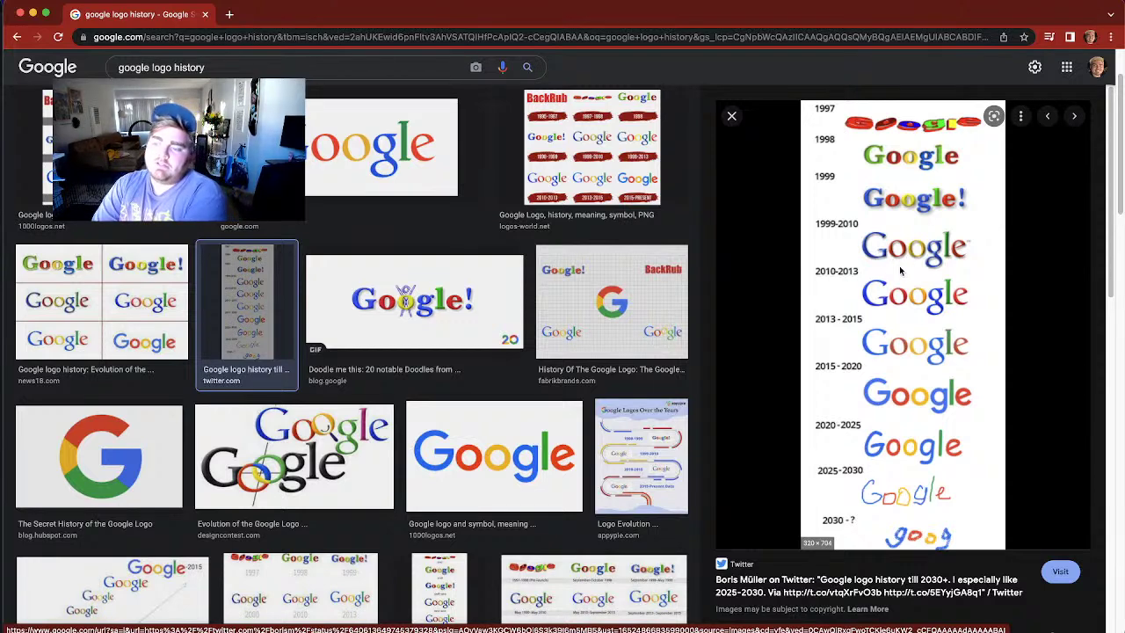
left_click(373, 286)
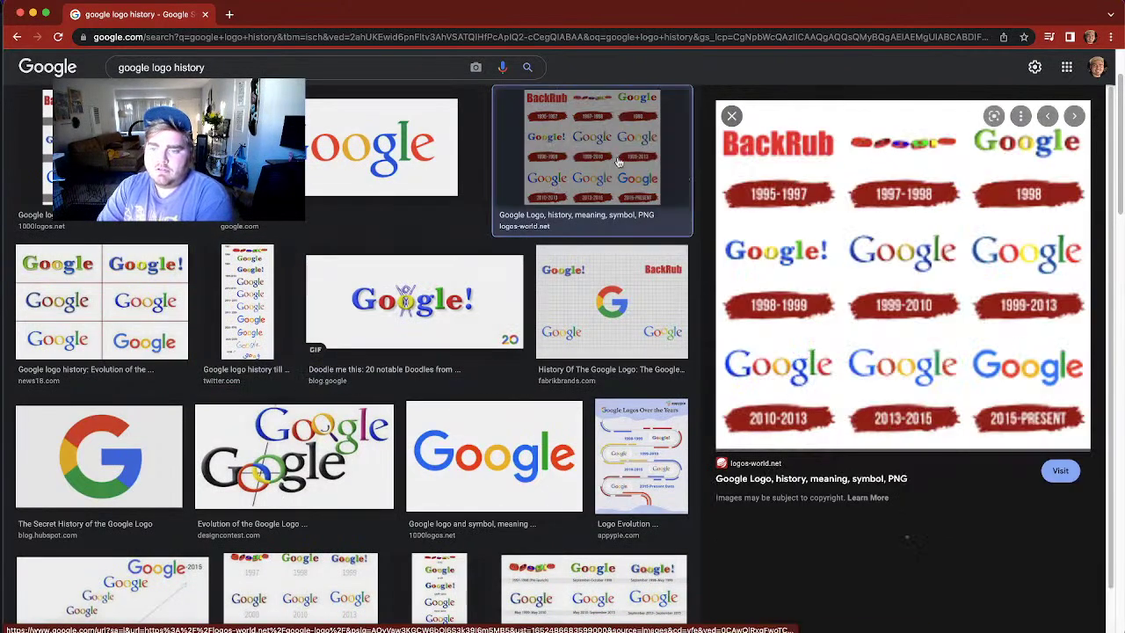
left_click(591, 147)
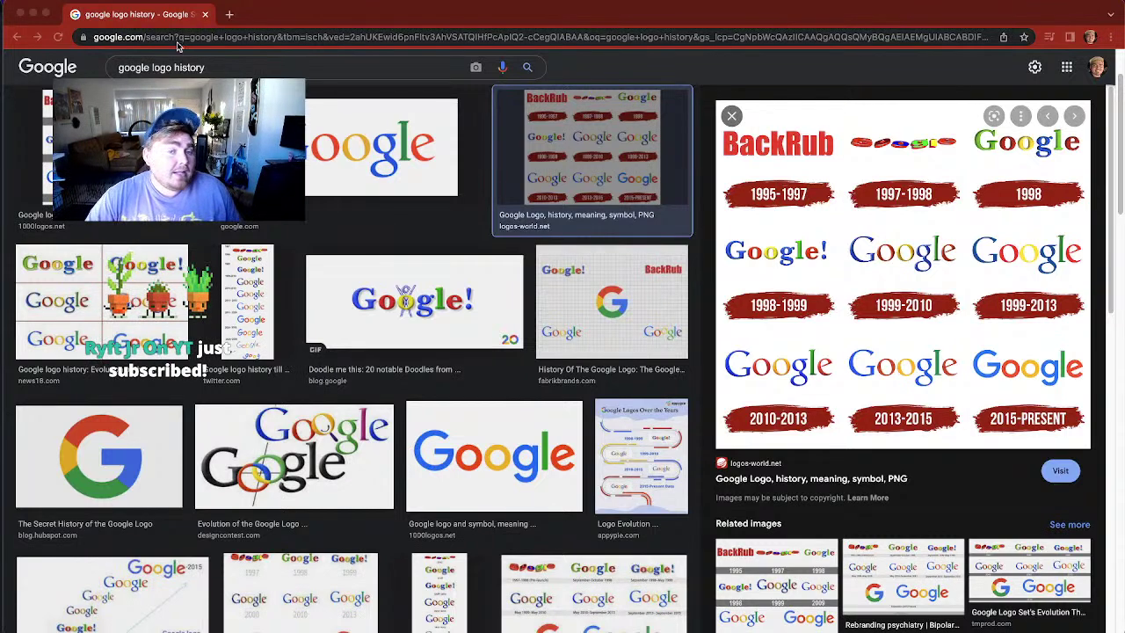
Step: Search images for "a&w logo history"
double_click(131, 67)
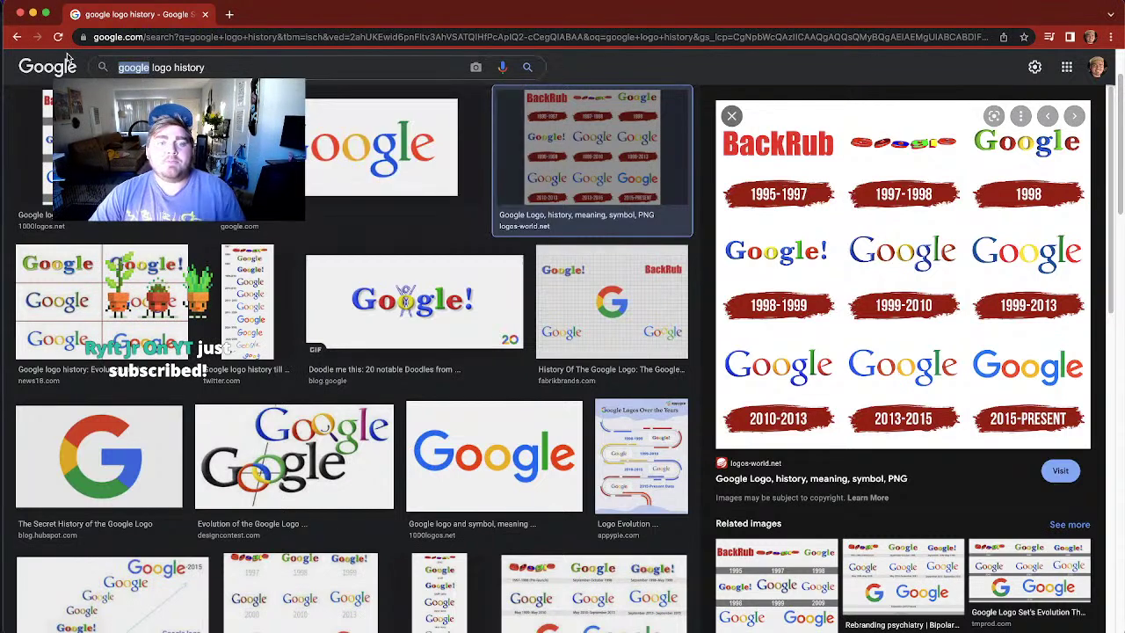
type("a")
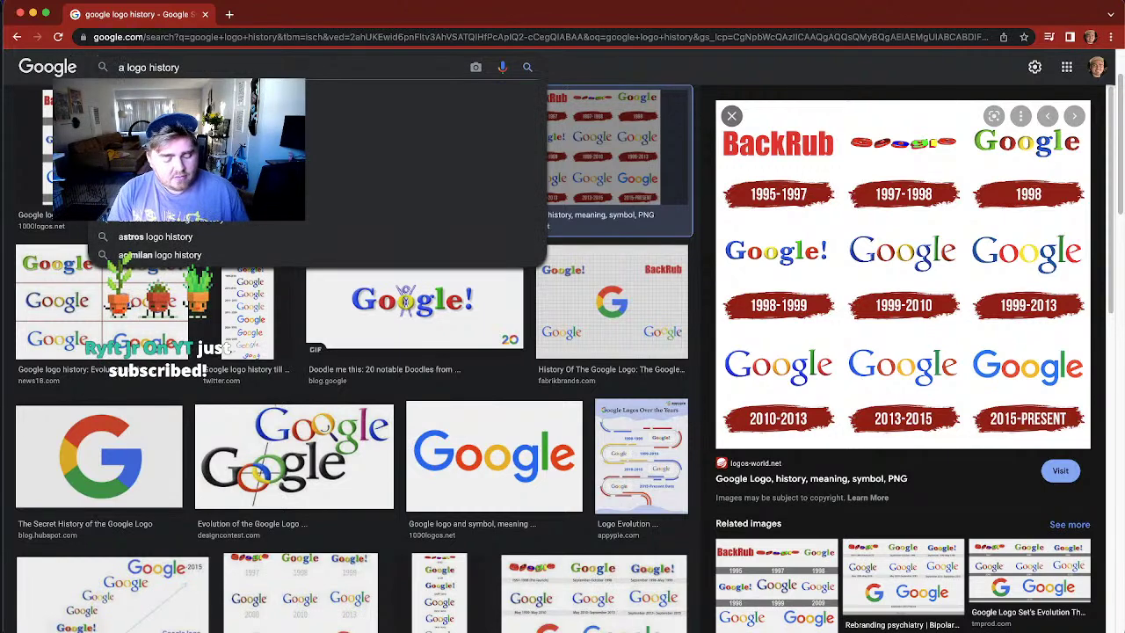
type("&w")
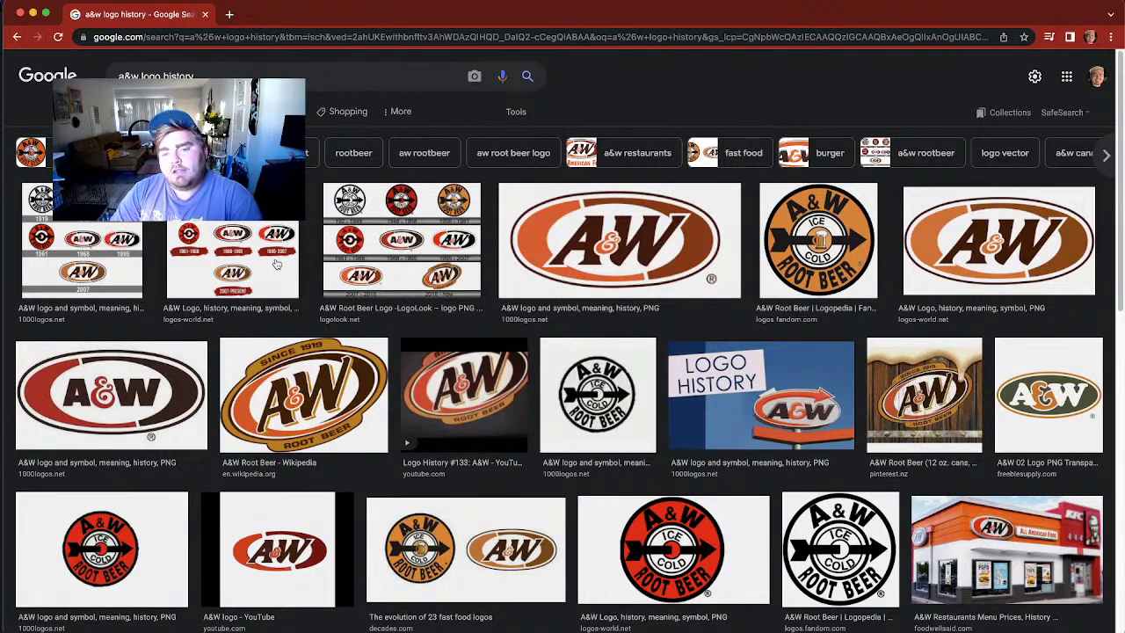
Step: Preview the logos-world.net and LogoLook charts of A&W logos, and open the 1000logos.net A&W page in a new tab
left_click(255, 246)
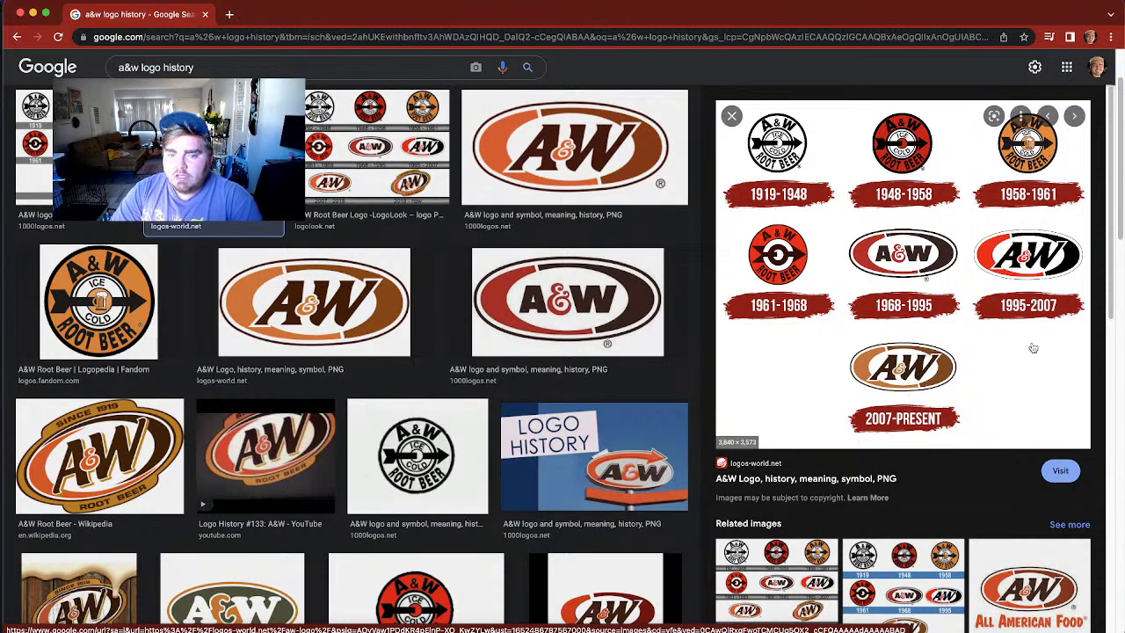
left_click(371, 142)
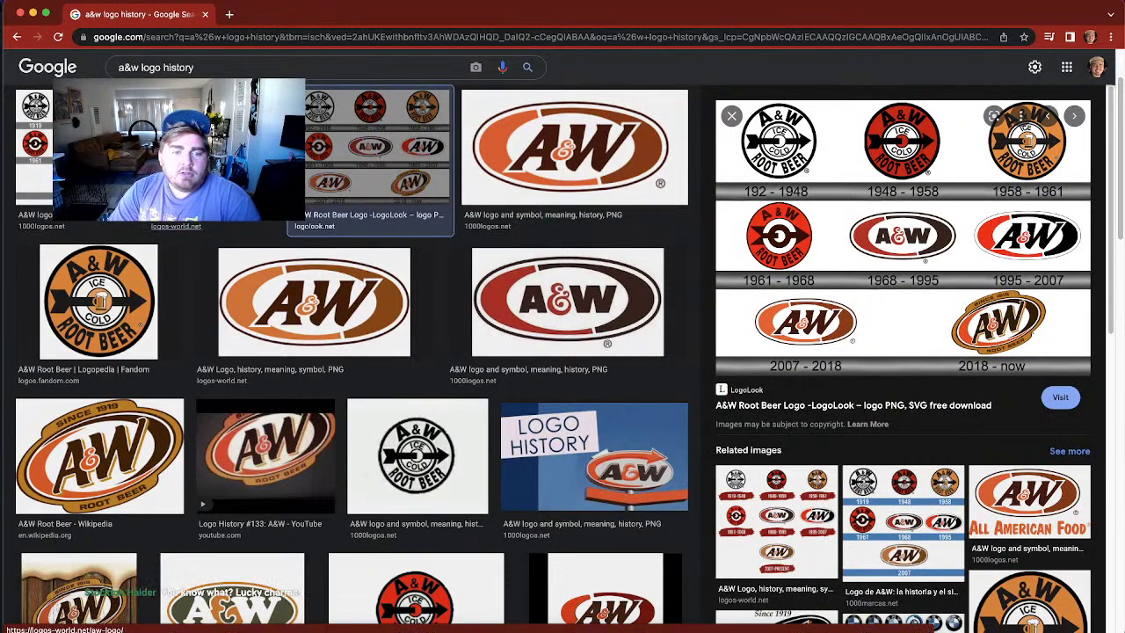
left_click(73, 223)
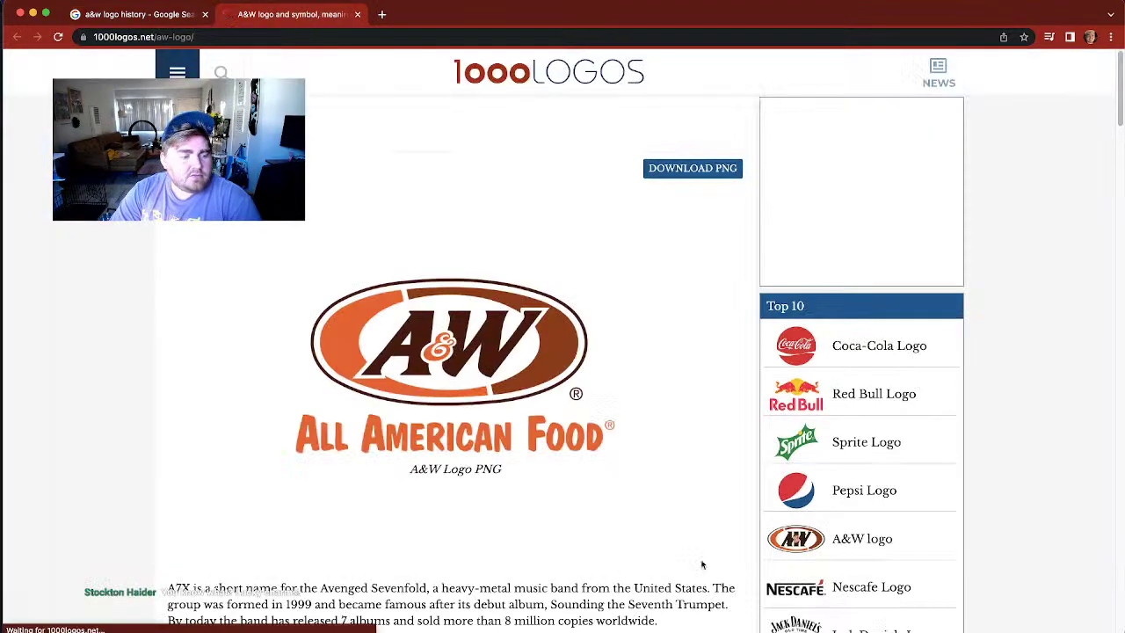
Step: Search images for "lucky charms logo history" in a new tab and preview the Tumblr grid of eight cereal boxes
left_click(381, 14)
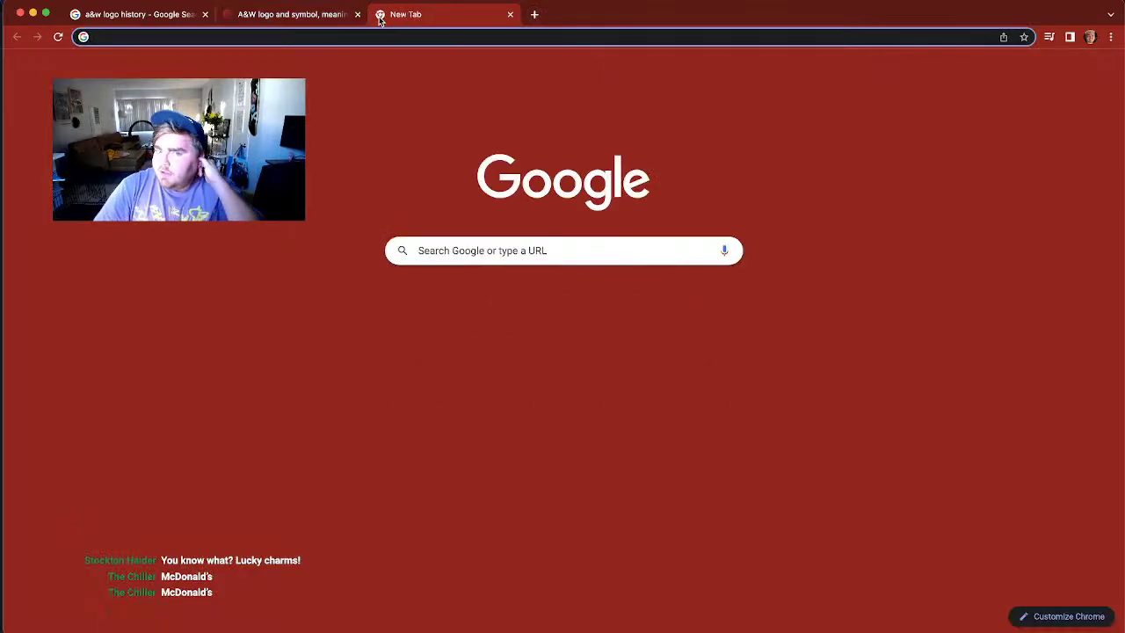
type("lucky")
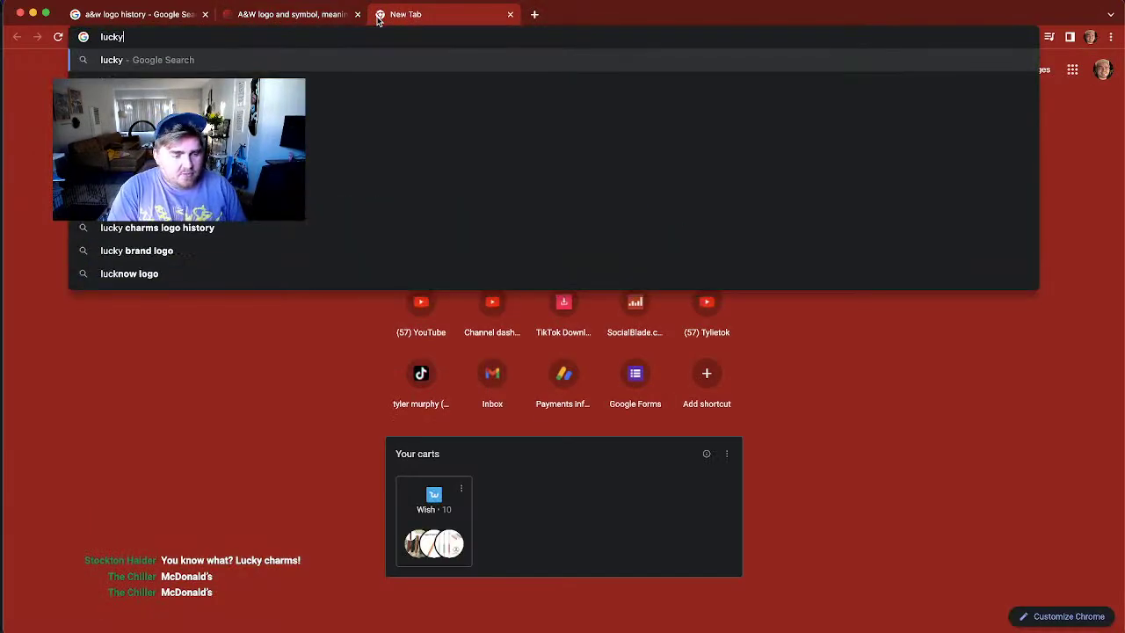
type(" charms")
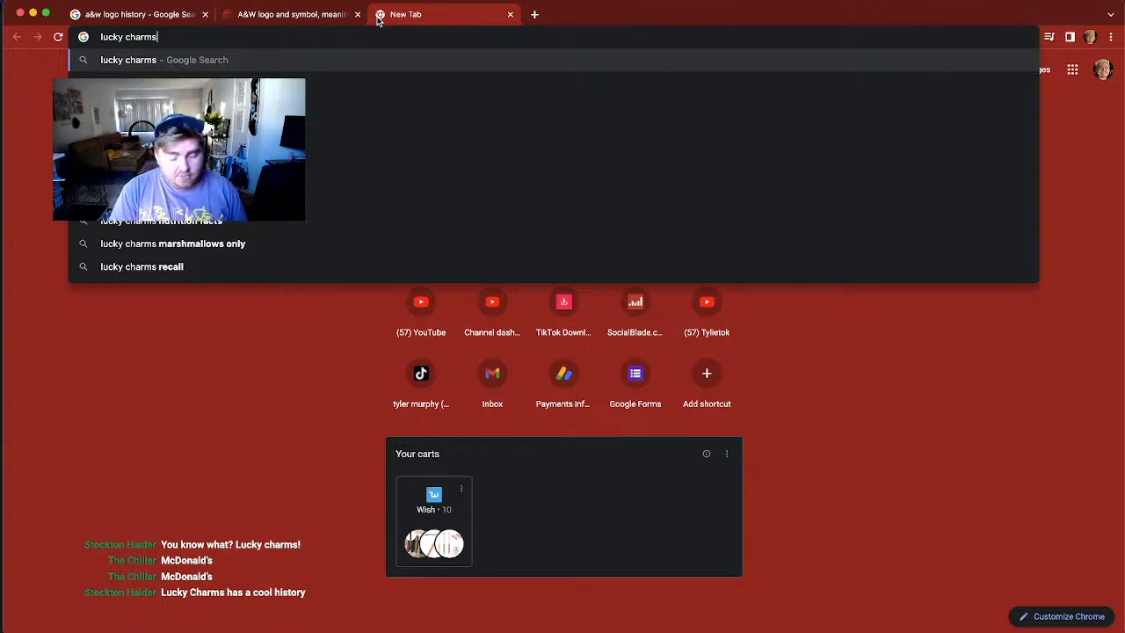
type(" logo histor")
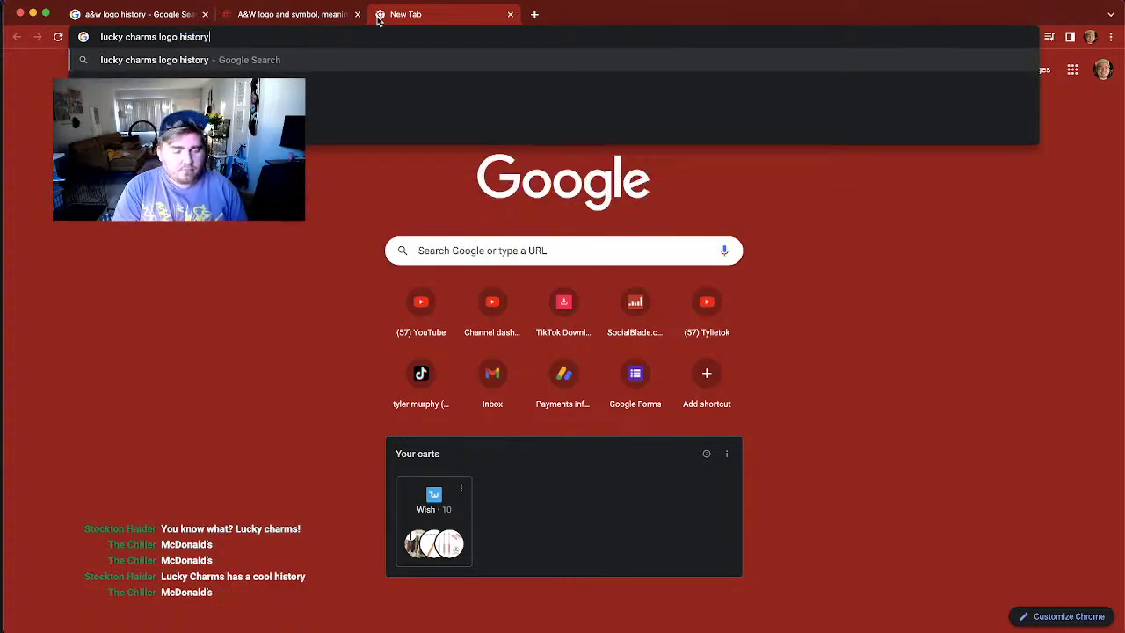
type("y")
key("Return")
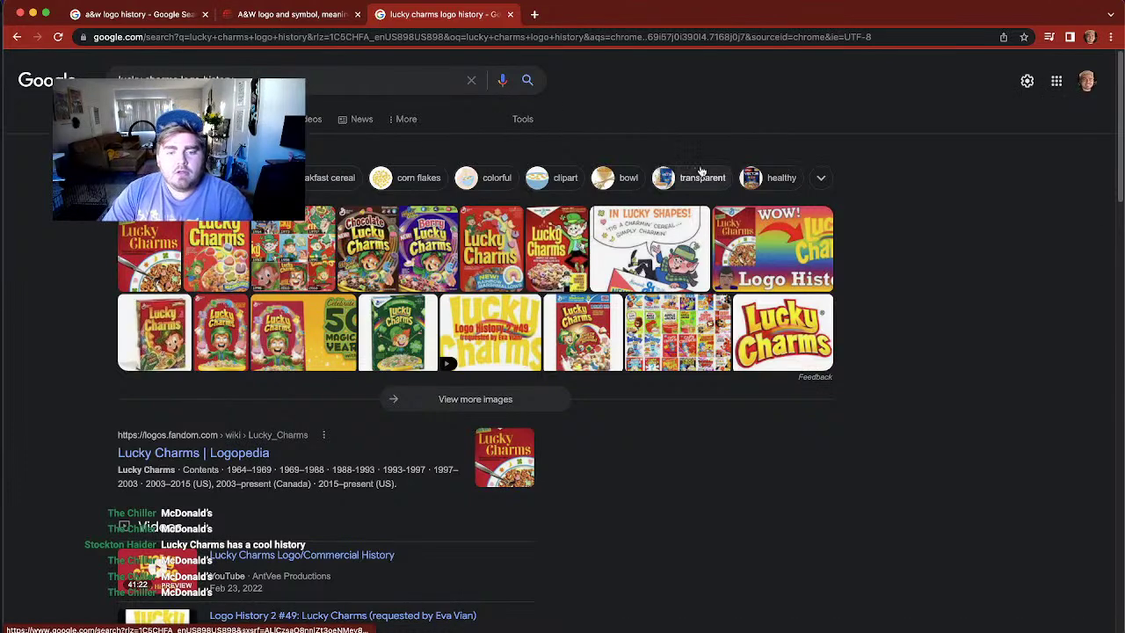
left_click(224, 119)
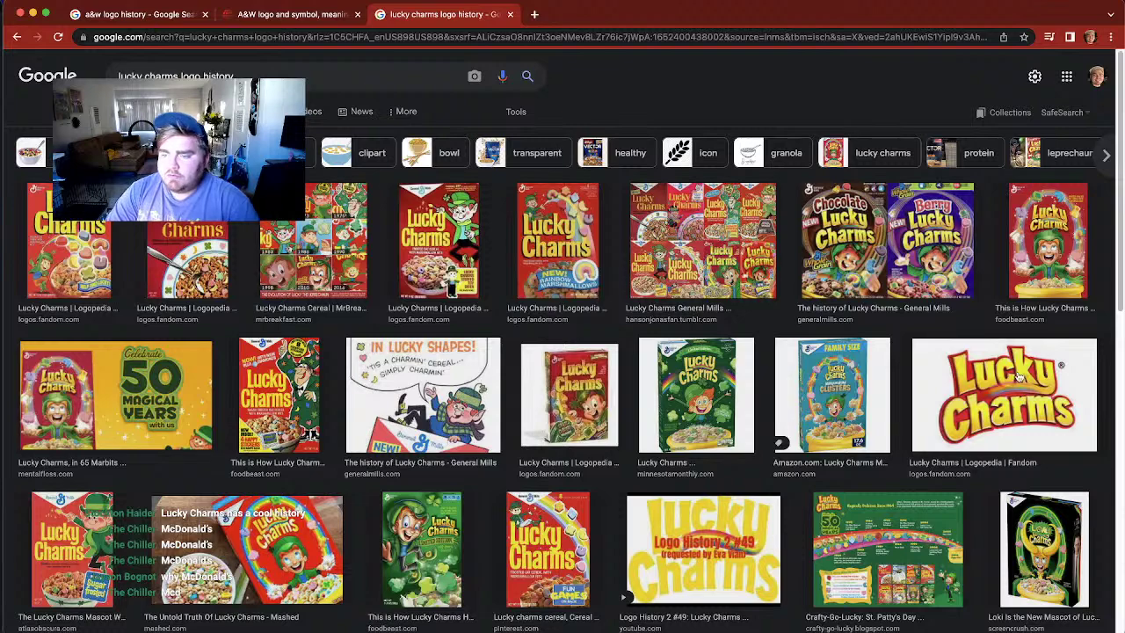
left_click(708, 258)
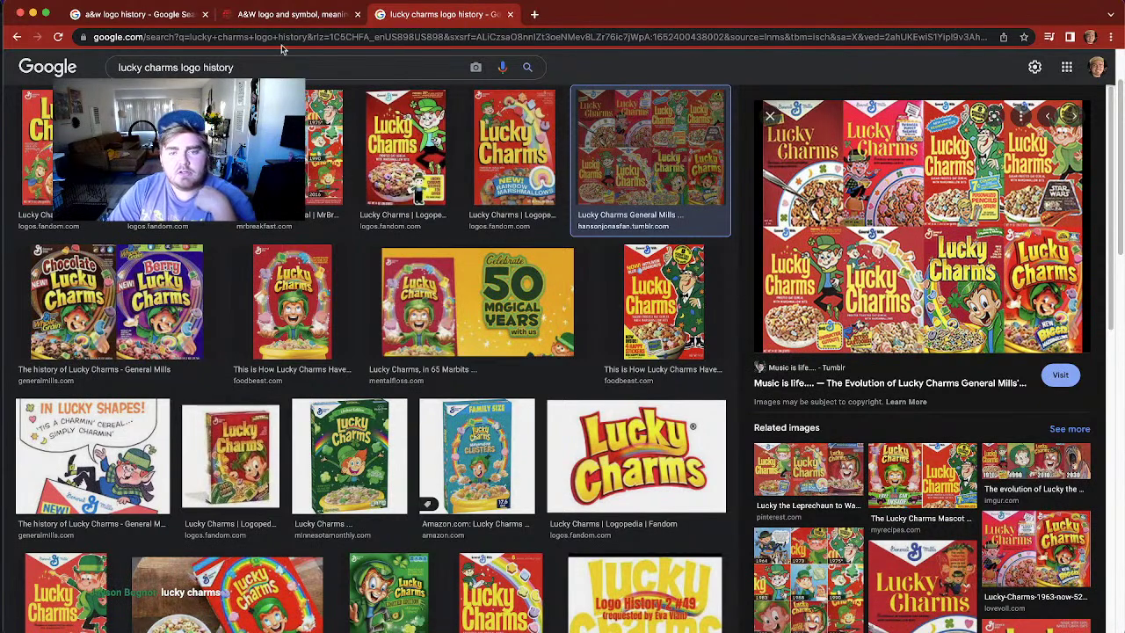
Step: Search images for "mcdonalds logo history" and preview the 1000 Logos chart of logos from 1940 to 2018
left_click_drag(176, 67, 80, 62)
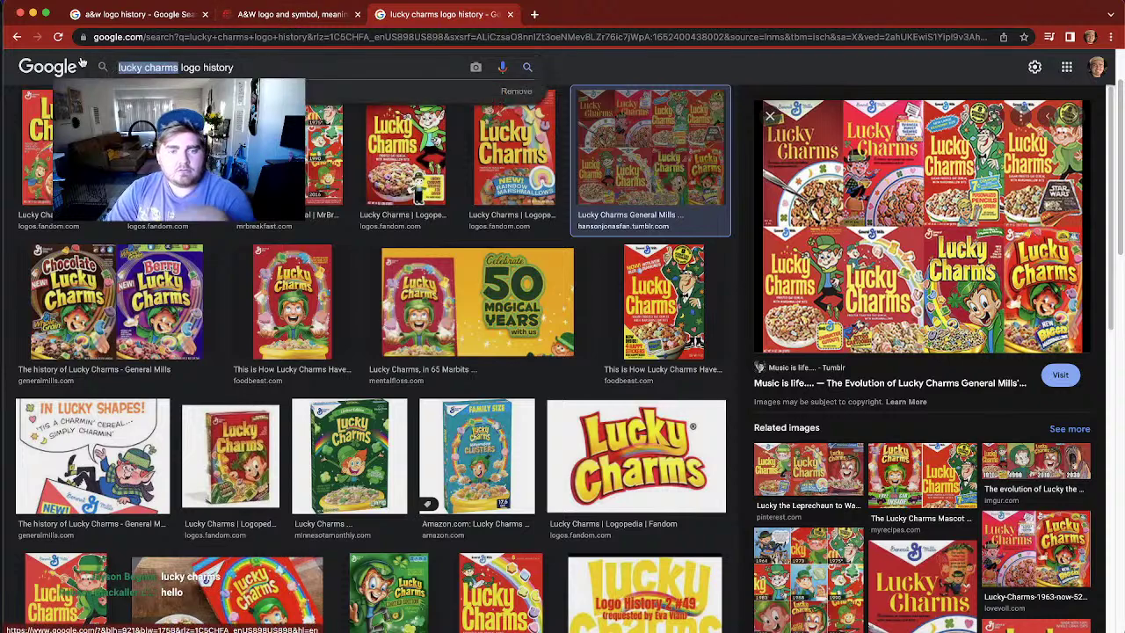
type("mcdonalds")
key("Return")
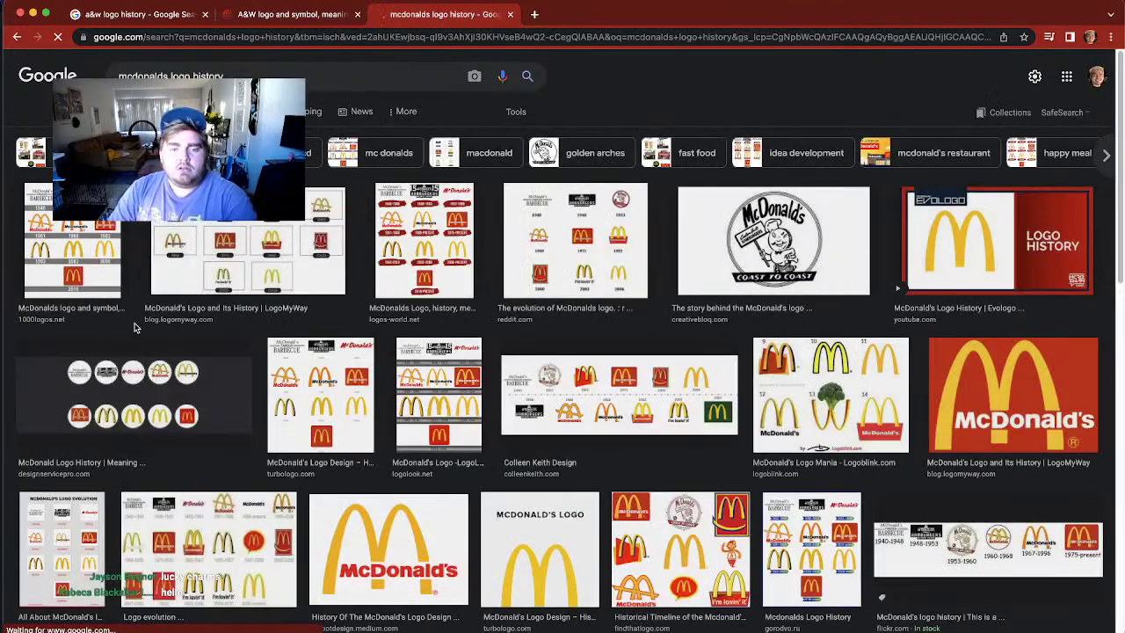
left_click(72, 250)
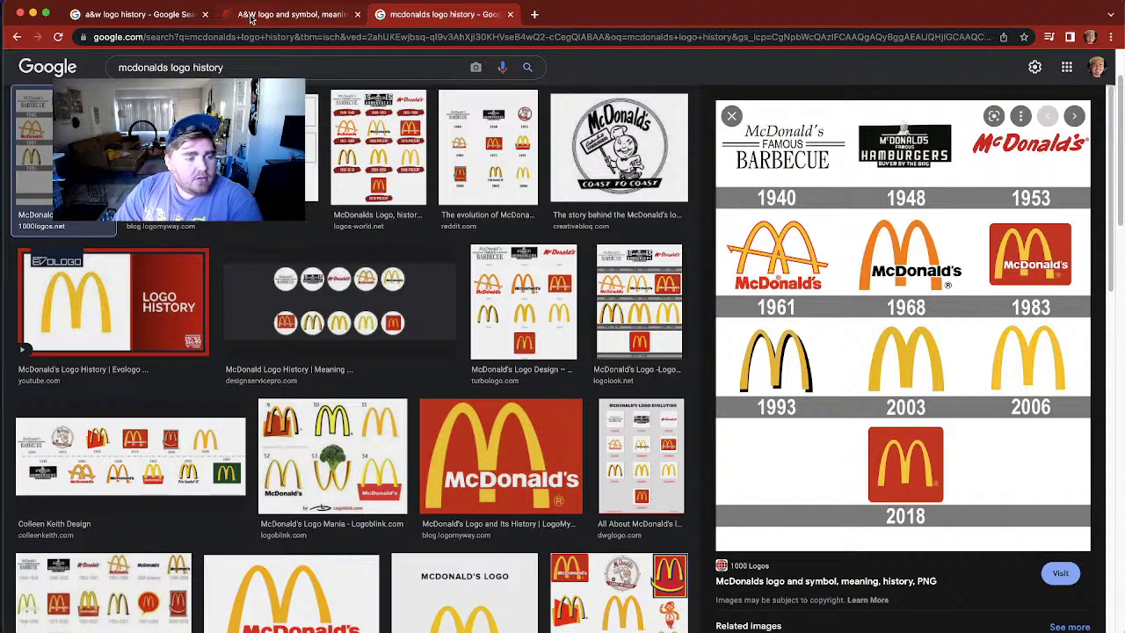
Step: Return to the 1000logos.net A&W page and save the first black-and-white round logo to Downloads as AW-Logo-1919
left_click(165, 21)
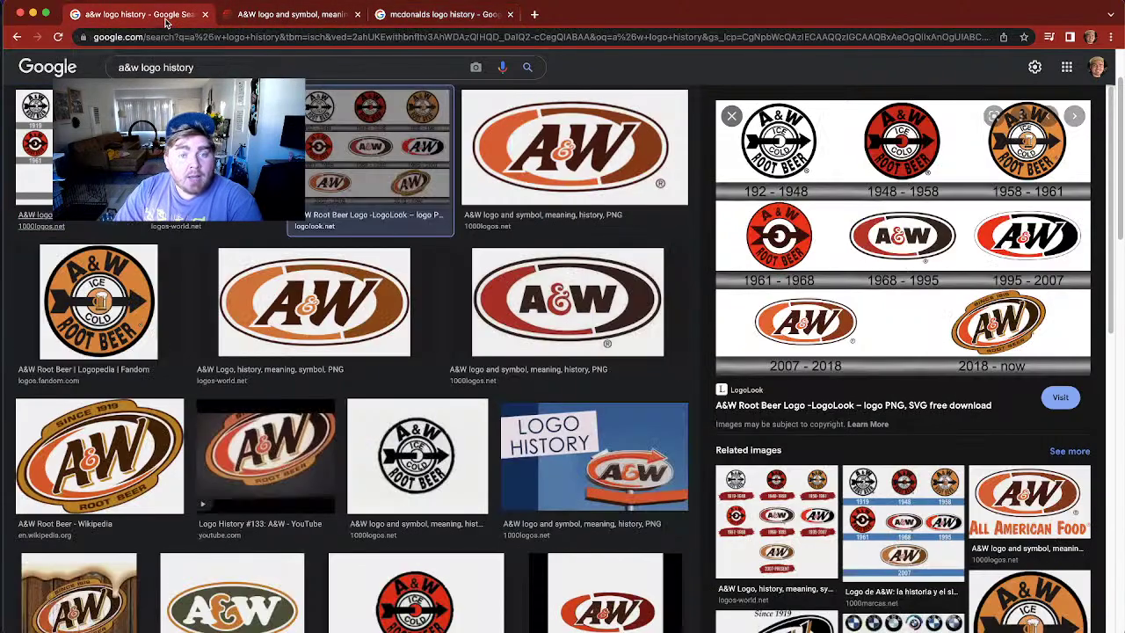
left_click(273, 21)
scroll(409, 357, "down", 10)
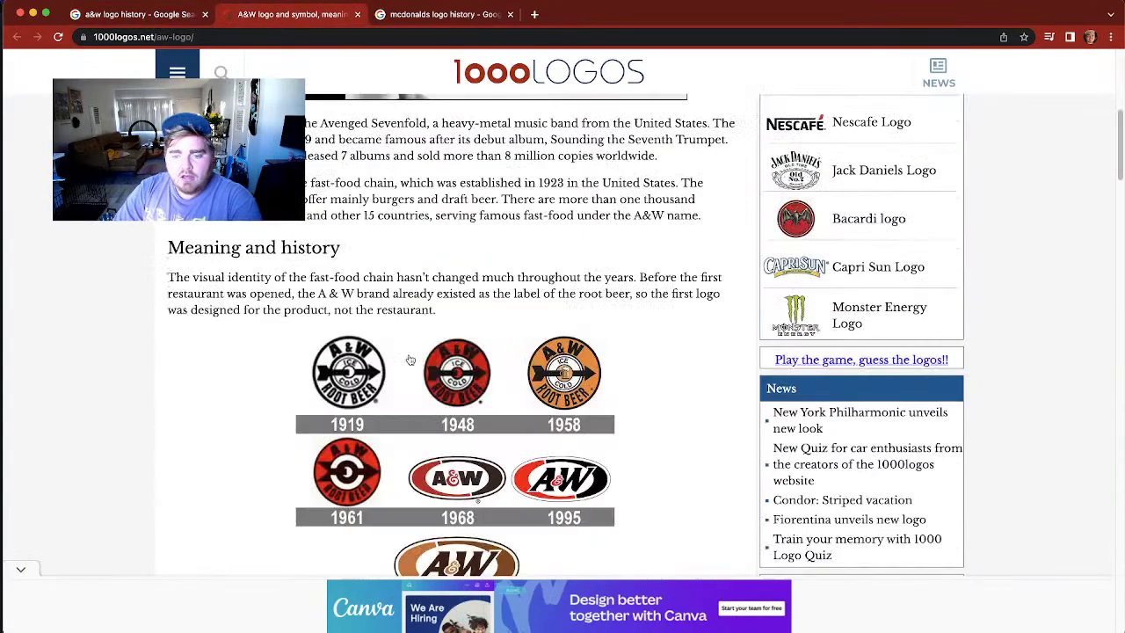
scroll(409, 357, "down", 8)
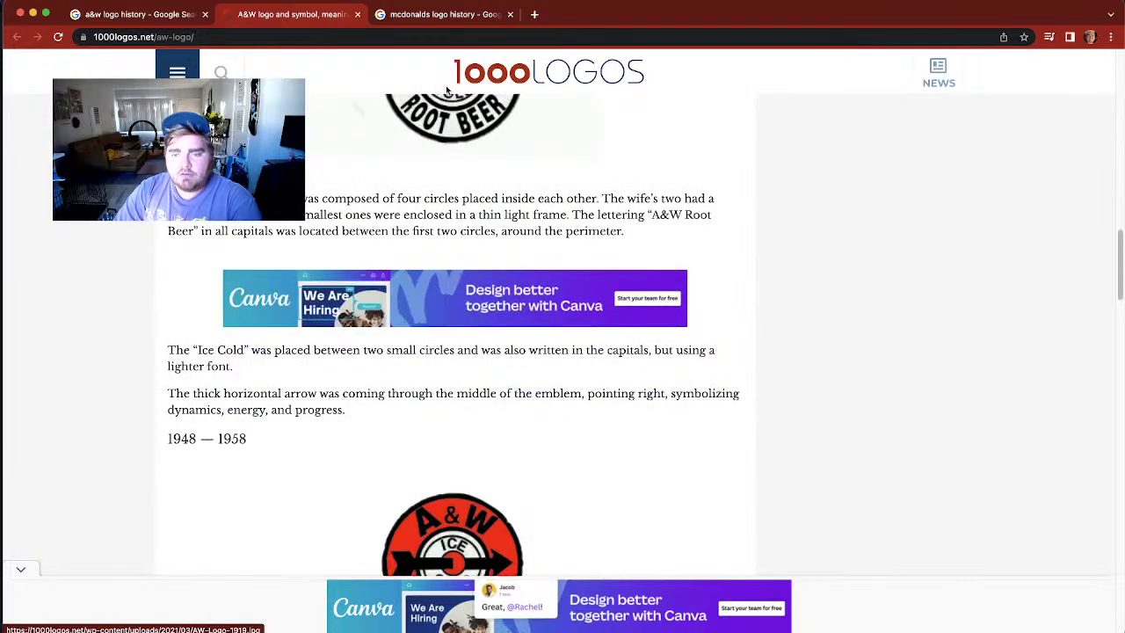
right_click(448, 130)
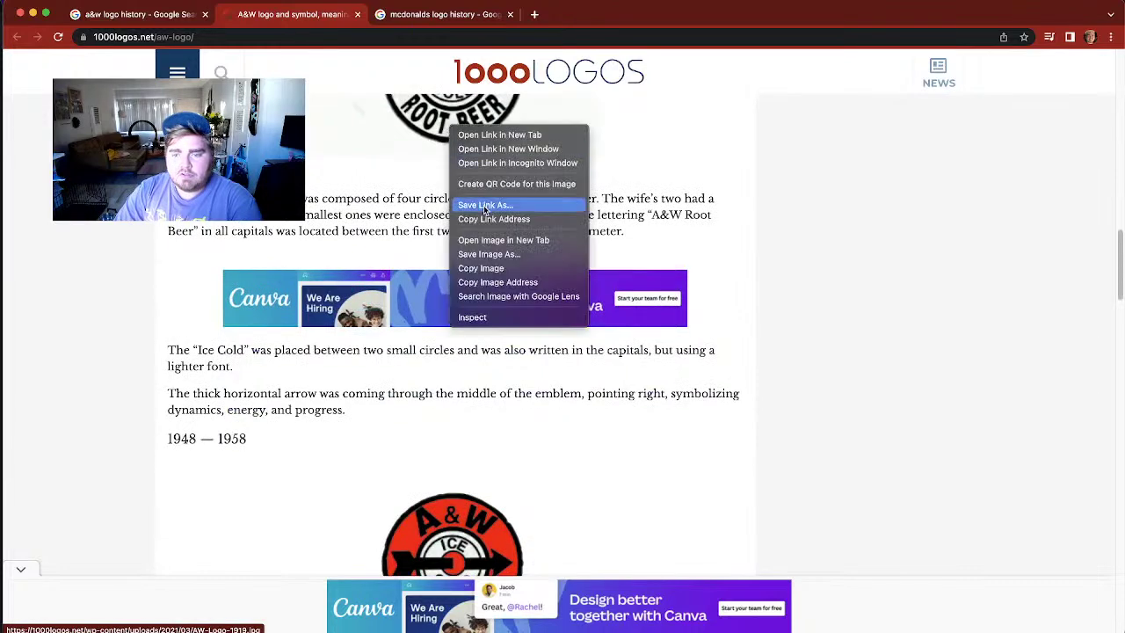
left_click(487, 255)
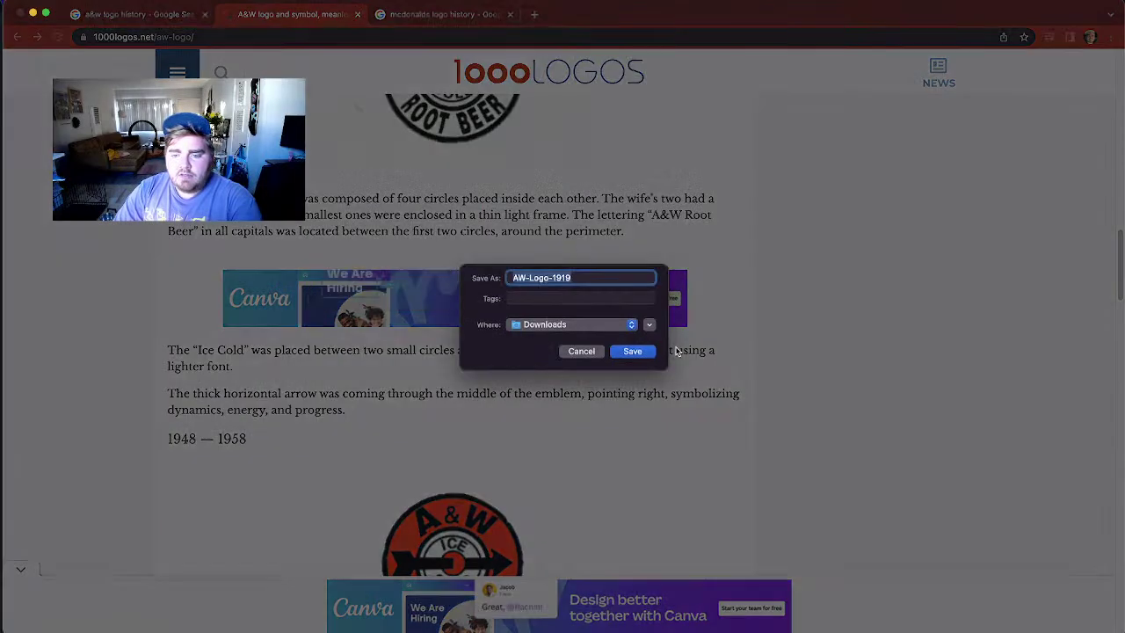
left_click(633, 351)
Step: Save the red 1948–1958 A&W Root Beer logo to Downloads as AW-Logo-1948
scroll(527, 307, "down", 5)
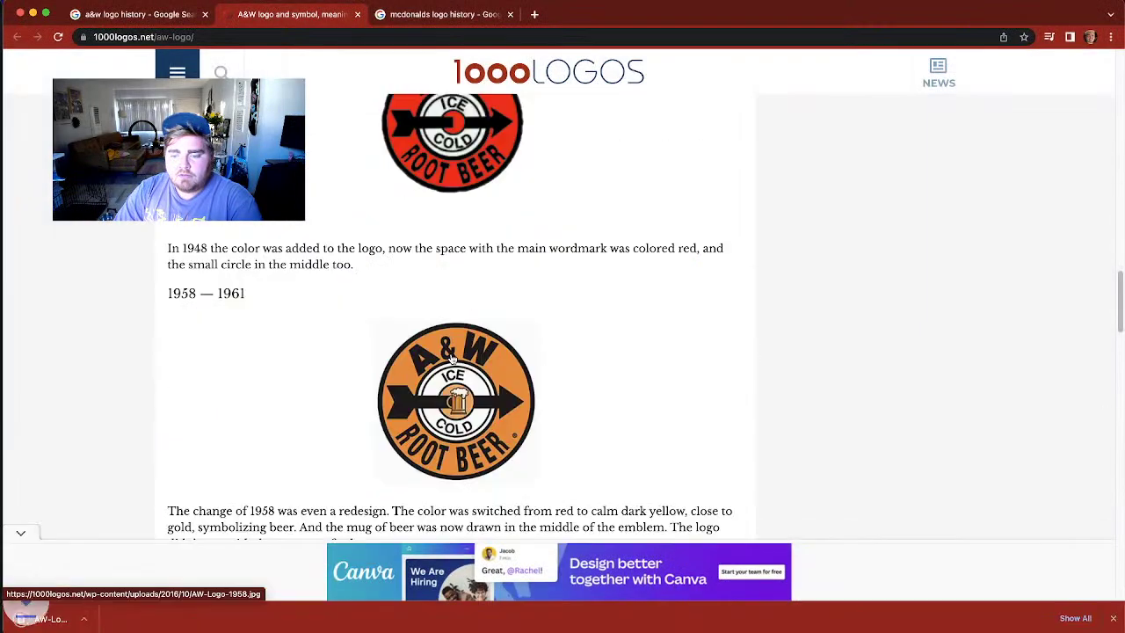
right_click(456, 157)
left_click(492, 283)
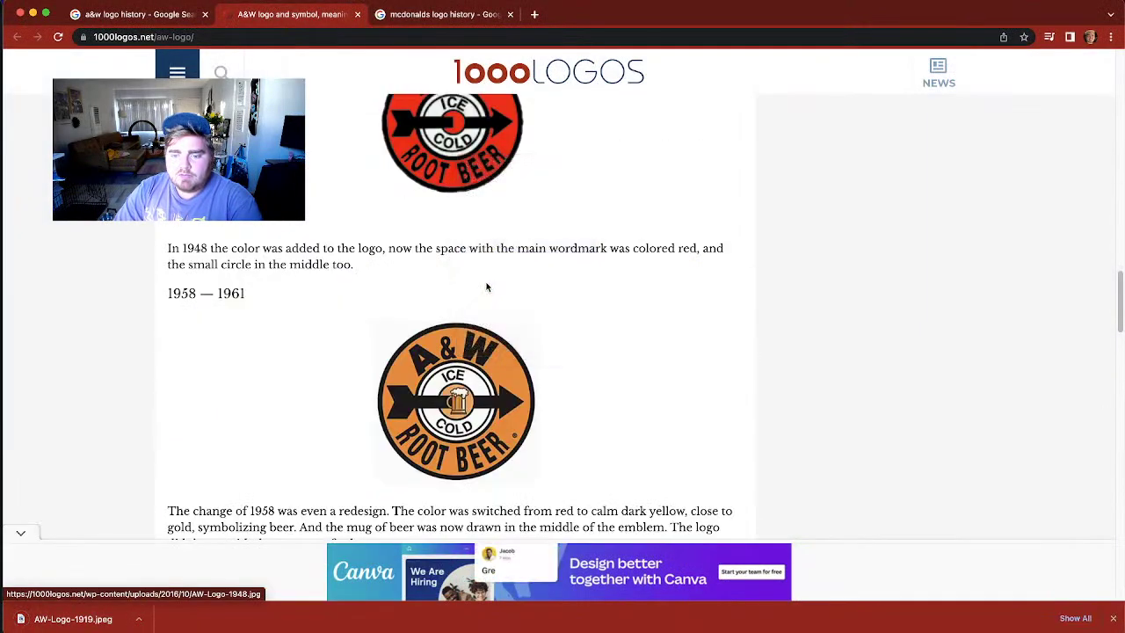
left_click(632, 350)
Step: Save the orange 1958–1961 A&W logo with the beer mug to Downloads as AW-Logo-1958
right_click(461, 354)
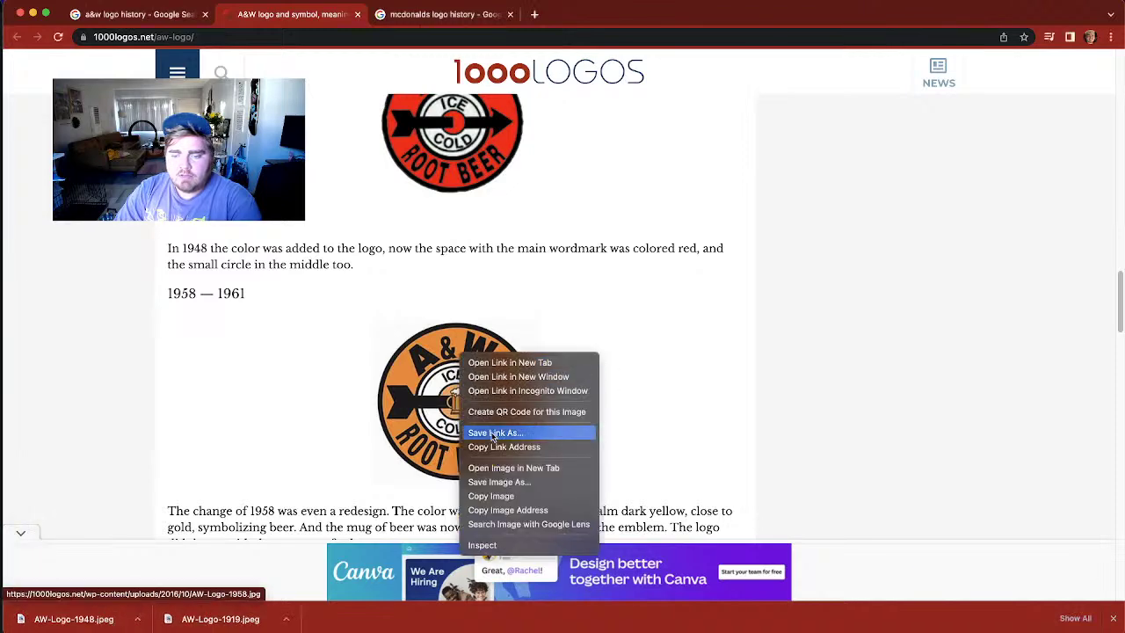
left_click(497, 483)
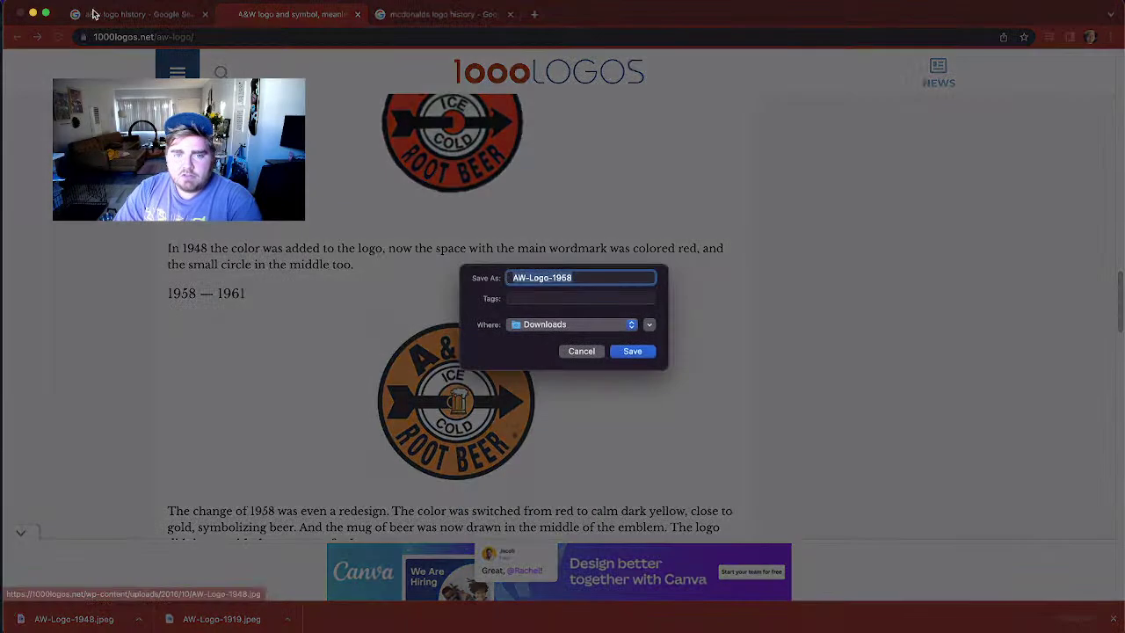
left_click(651, 357)
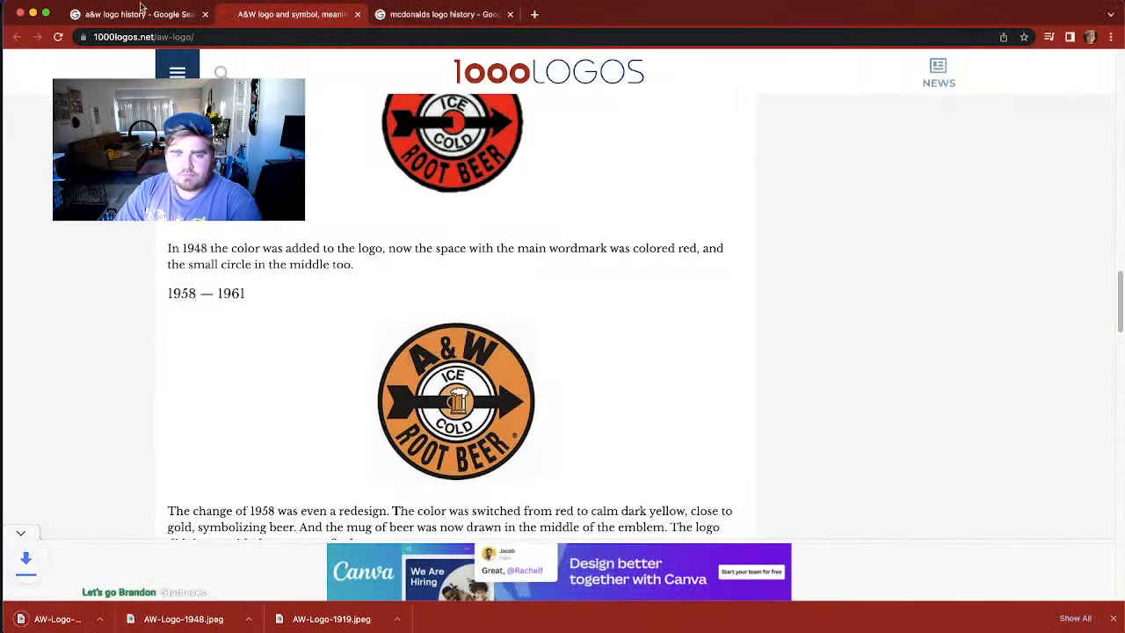
Step: Check the LogoLook chart in the A&W search results, and save the red-and-brown round logo from 1000logos.net as AW-Logo-1961
key("super+1")
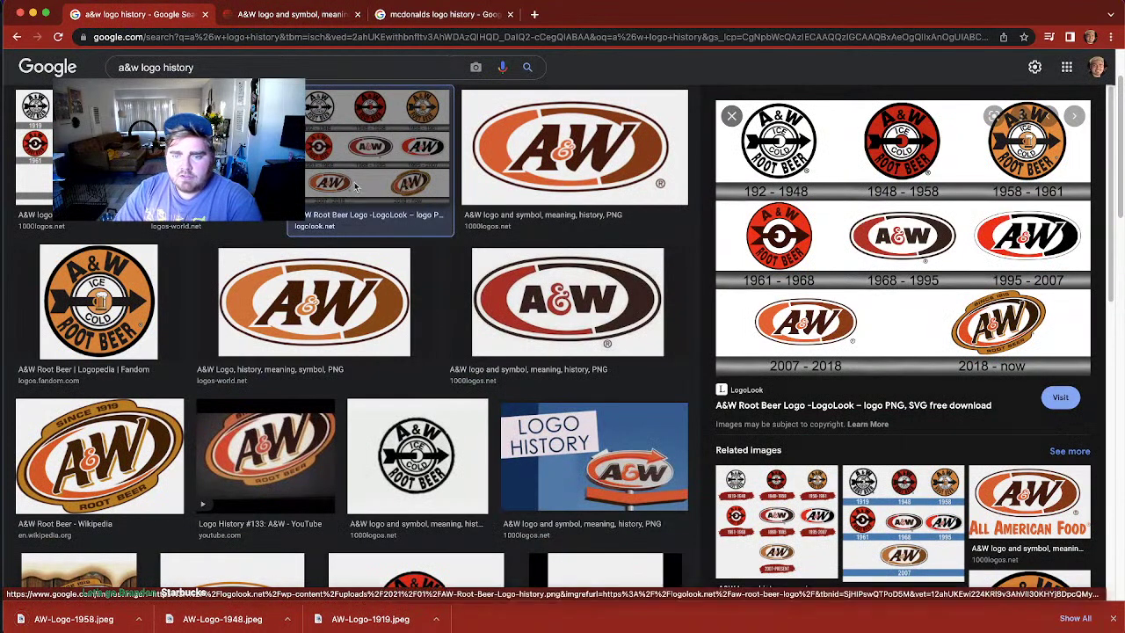
left_click(299, 15)
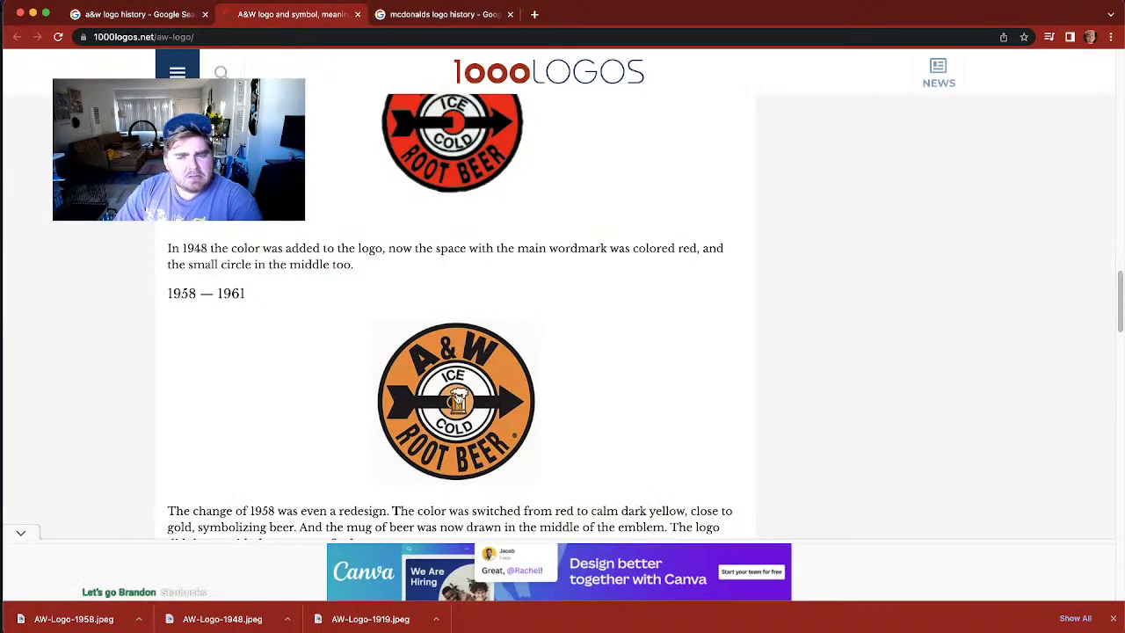
scroll(455, 397, "down", 5)
right_click(451, 249)
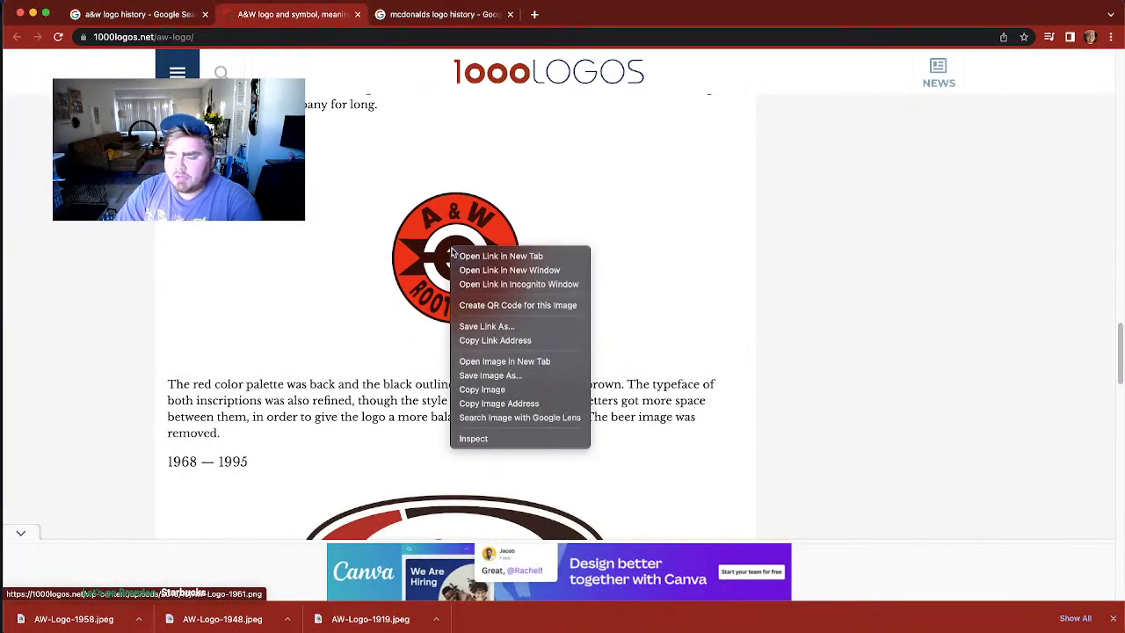
left_click(499, 375)
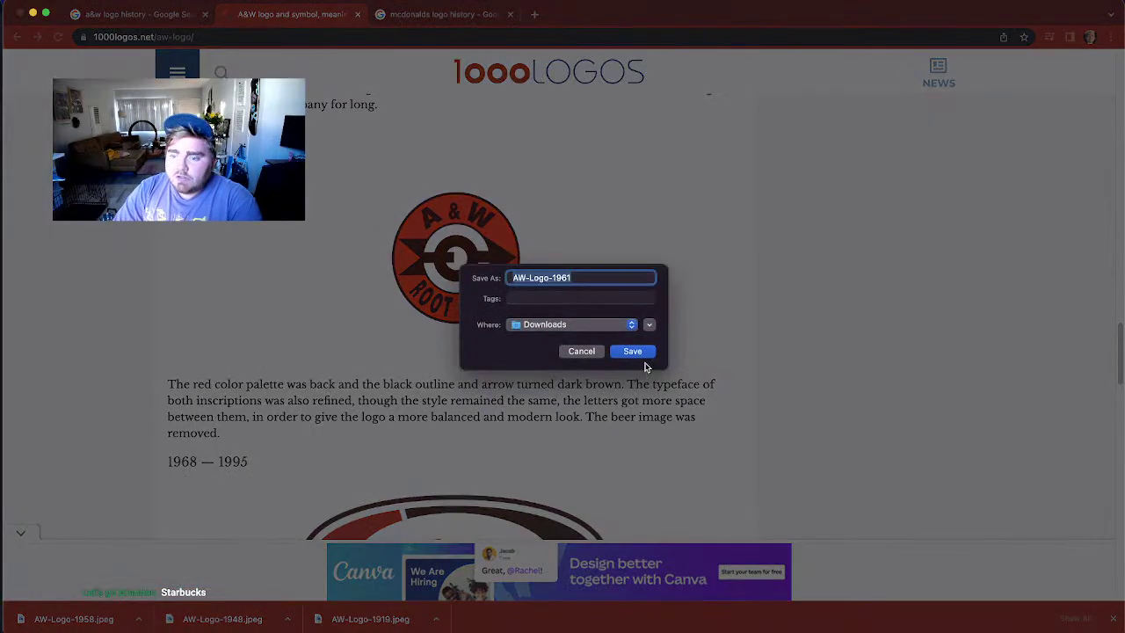
left_click(640, 353)
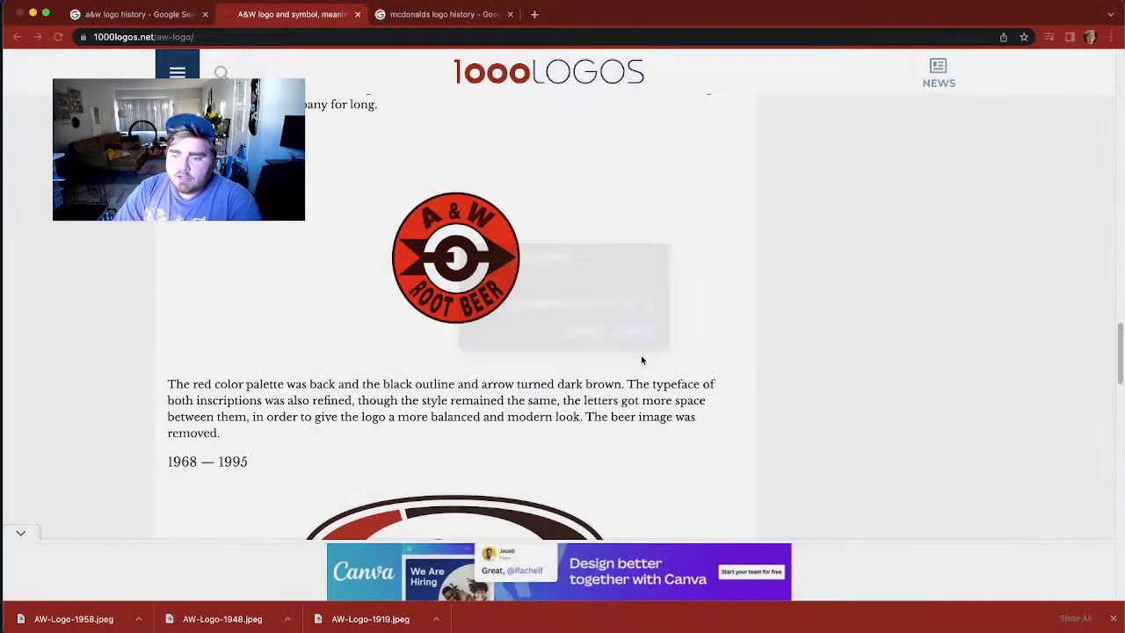
Step: Save the red-and-brown oval 1968–1995 A&W logo to Downloads as AW-Logo-1968
scroll(565, 359, "down", 3)
right_click(449, 279)
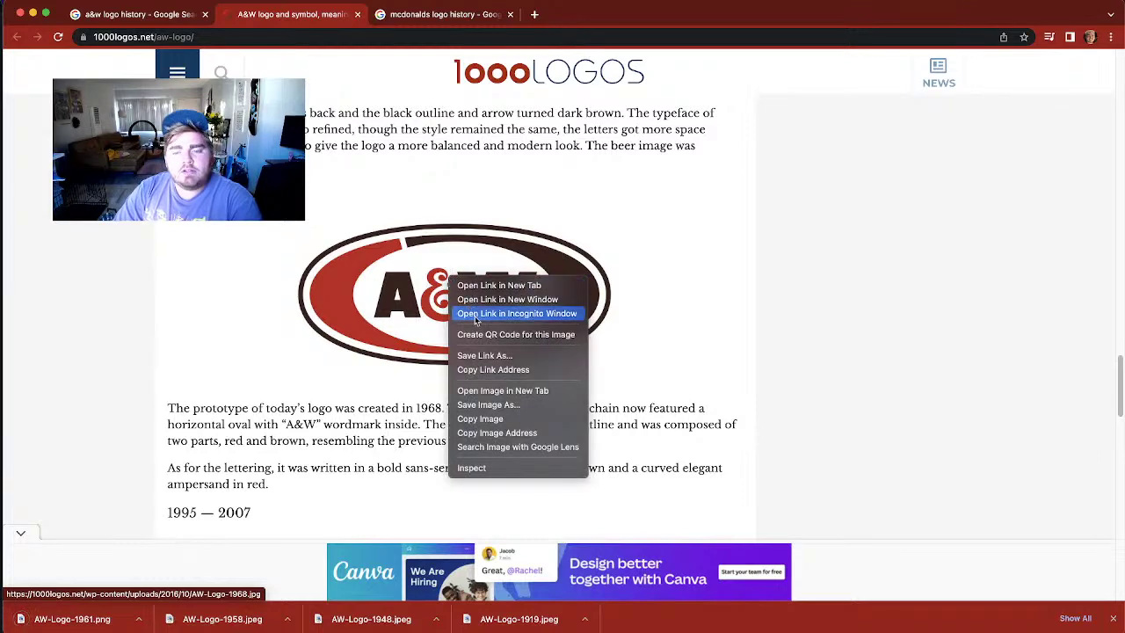
left_click(484, 406)
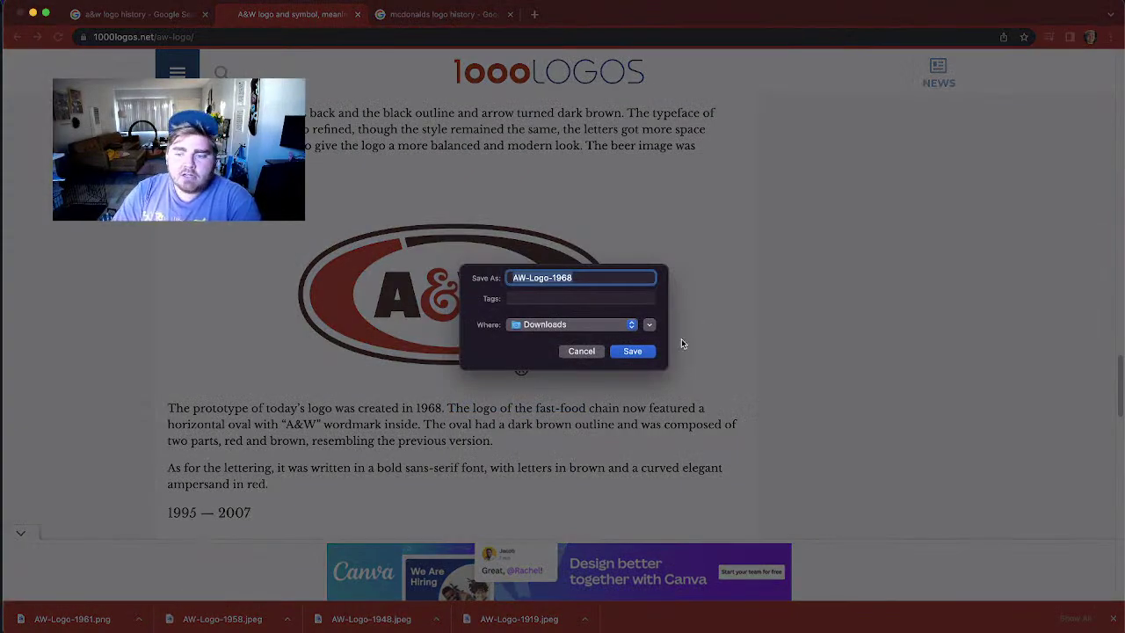
left_click(632, 351)
Step: Save the red, black and white 1995–2007 A&W logo to Downloads as AW-Logo-1995
scroll(612, 445, "down", 7)
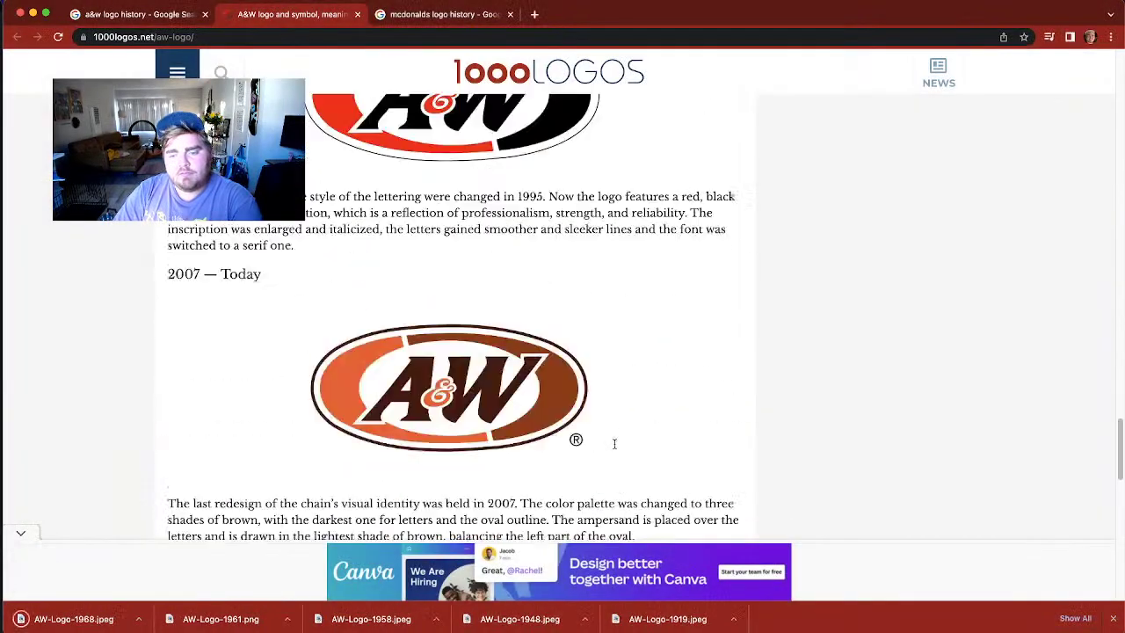
scroll(488, 320, "up", 3)
right_click(478, 332)
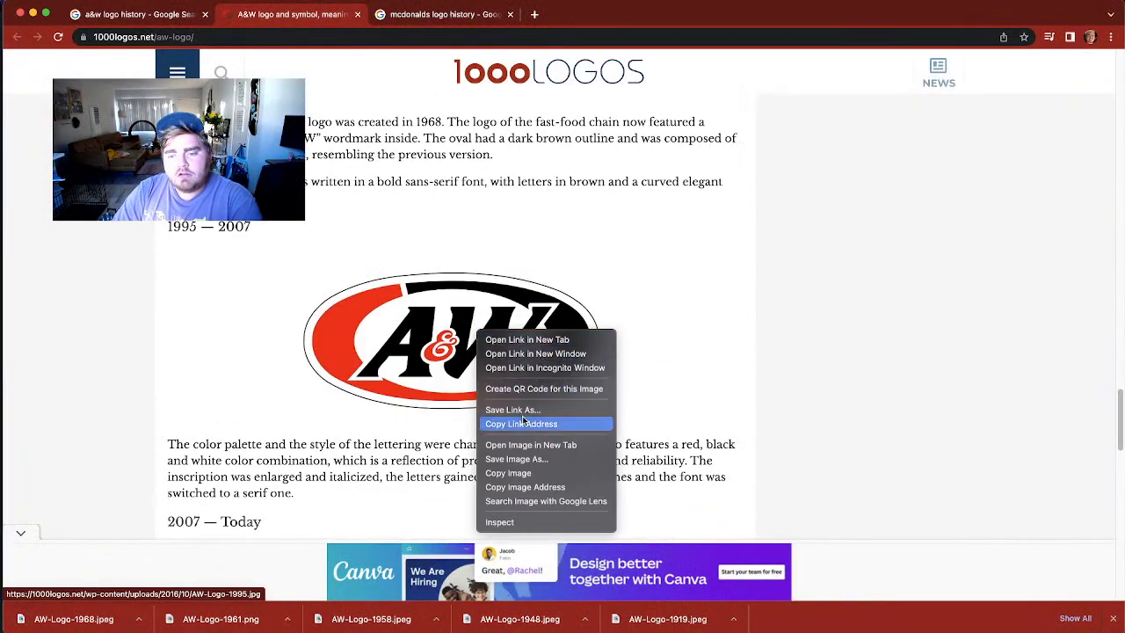
key("Escape")
scroll(525, 346, "up", 7)
scroll(524, 347, "down", 3)
scroll(525, 343, "down", 5)
right_click(483, 115)
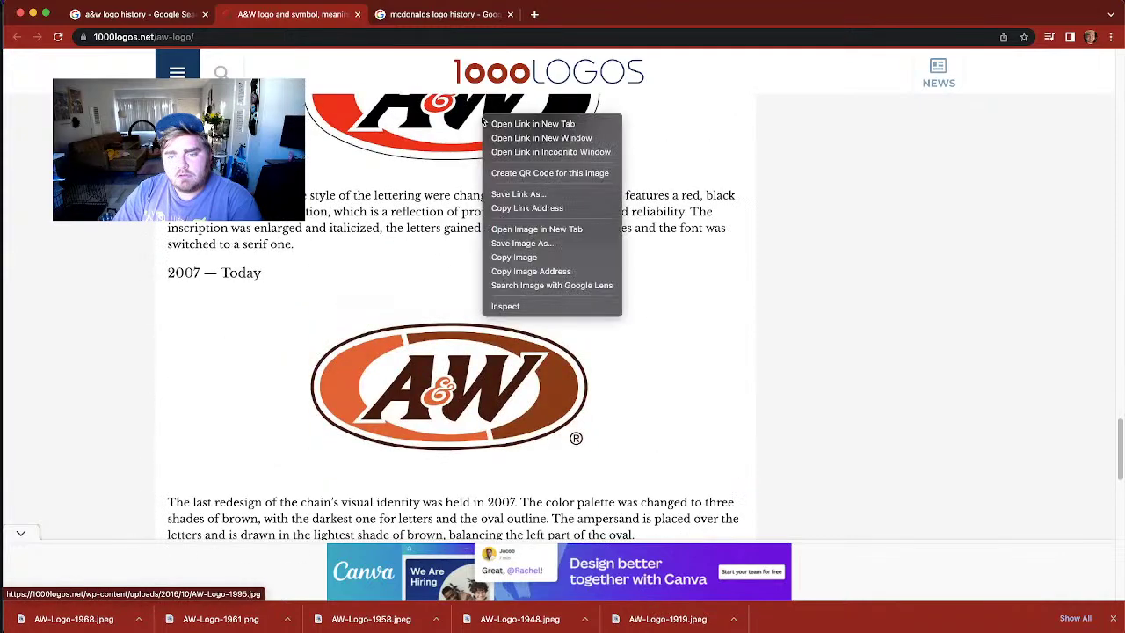
left_click(517, 241)
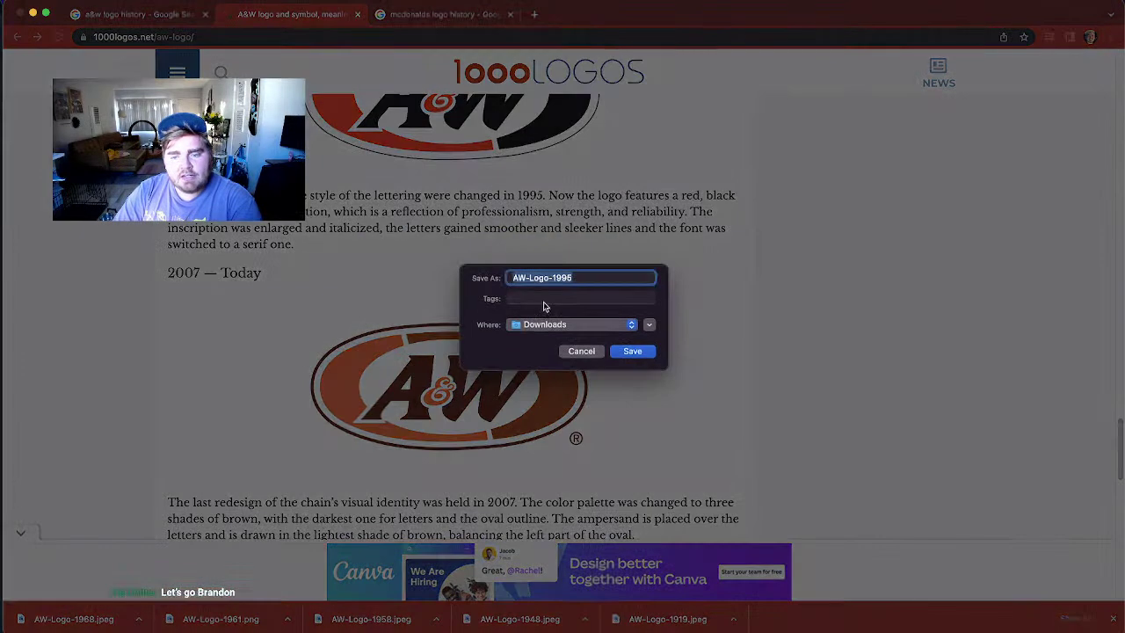
left_click(633, 352)
Step: Save the orange-and-brown 2007–Today A&W logo to Downloads as AW-logo-1024x614
right_click(463, 353)
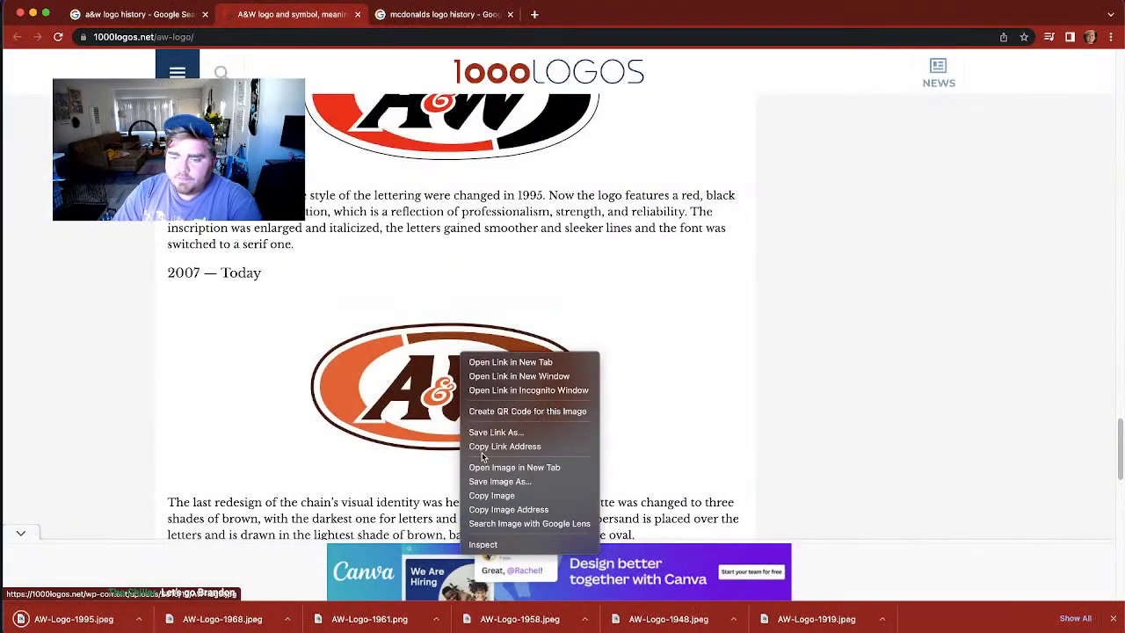
left_click(483, 482)
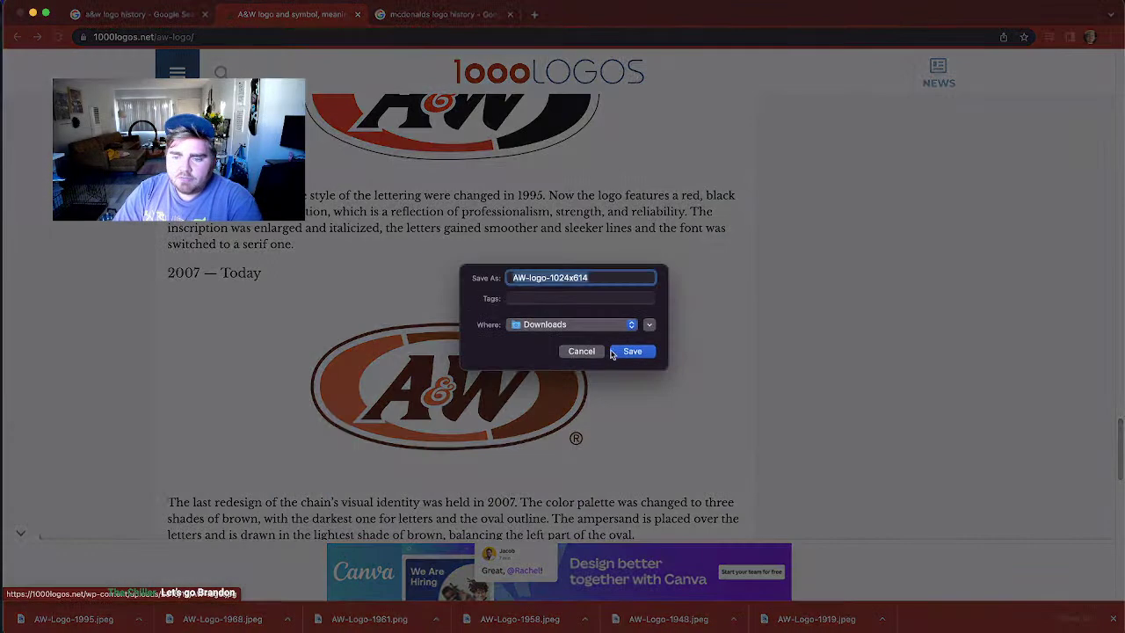
left_click(631, 352)
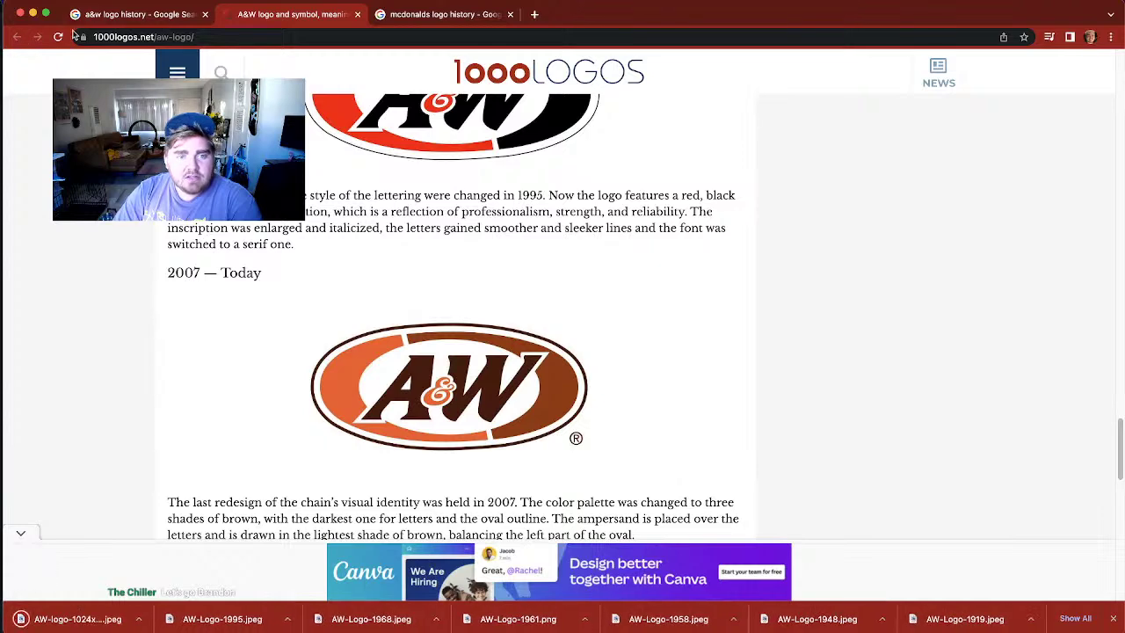
Step: From the A&W logo history image results, save Wikipedia's "Since 1919" Root Beer logo to Downloads as 640px-A&W_Root_Beer_logo.svg
left_click(114, 19)
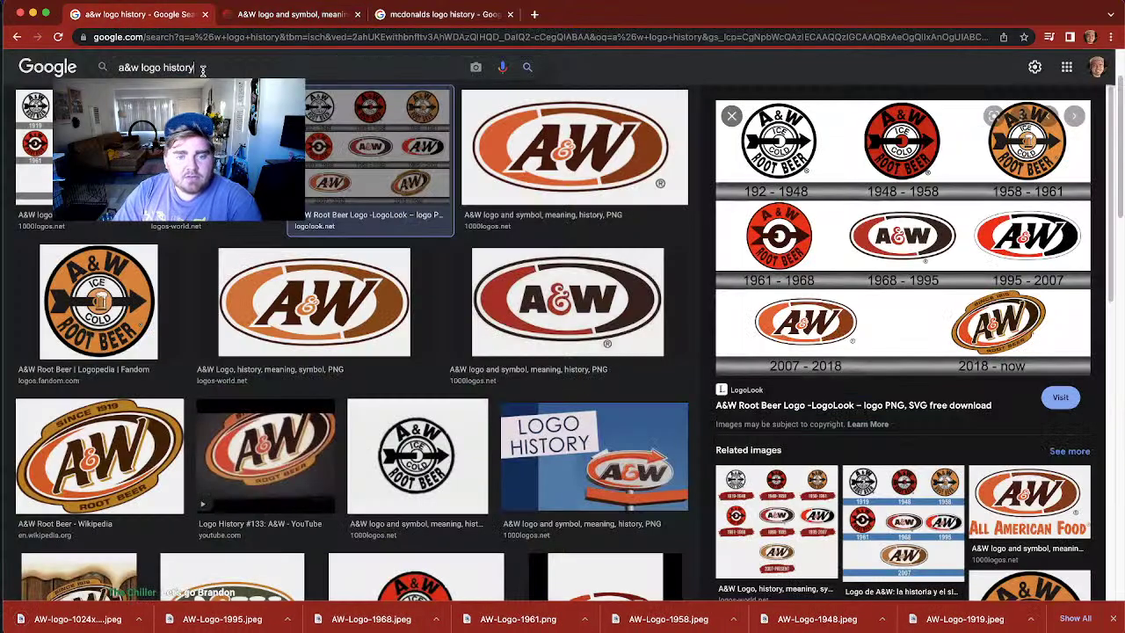
left_click(132, 479)
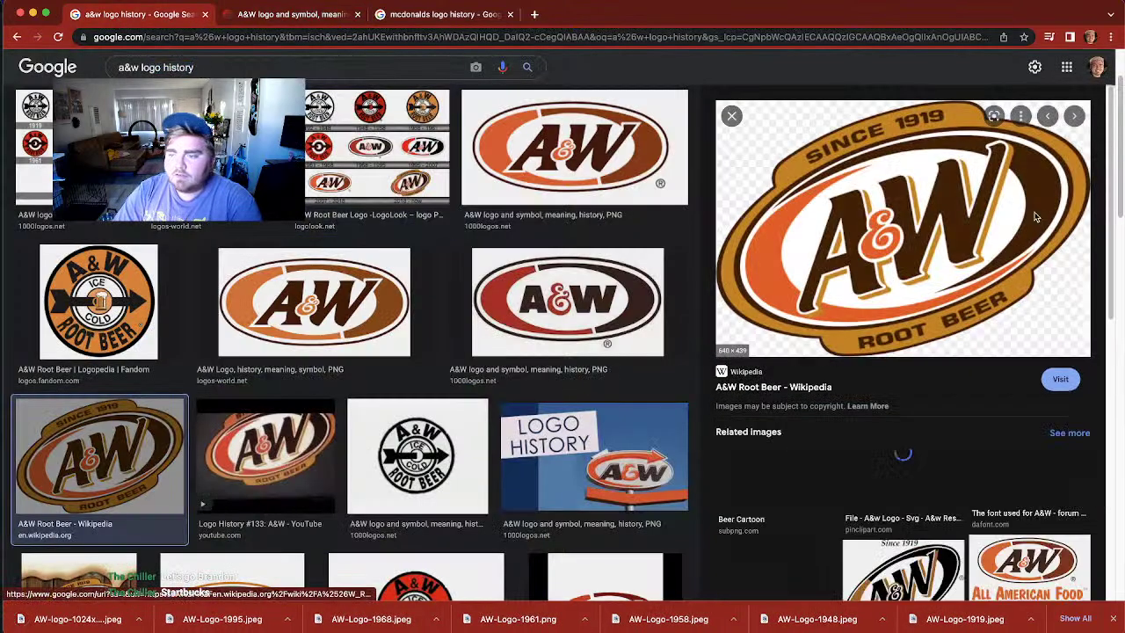
right_click(889, 159)
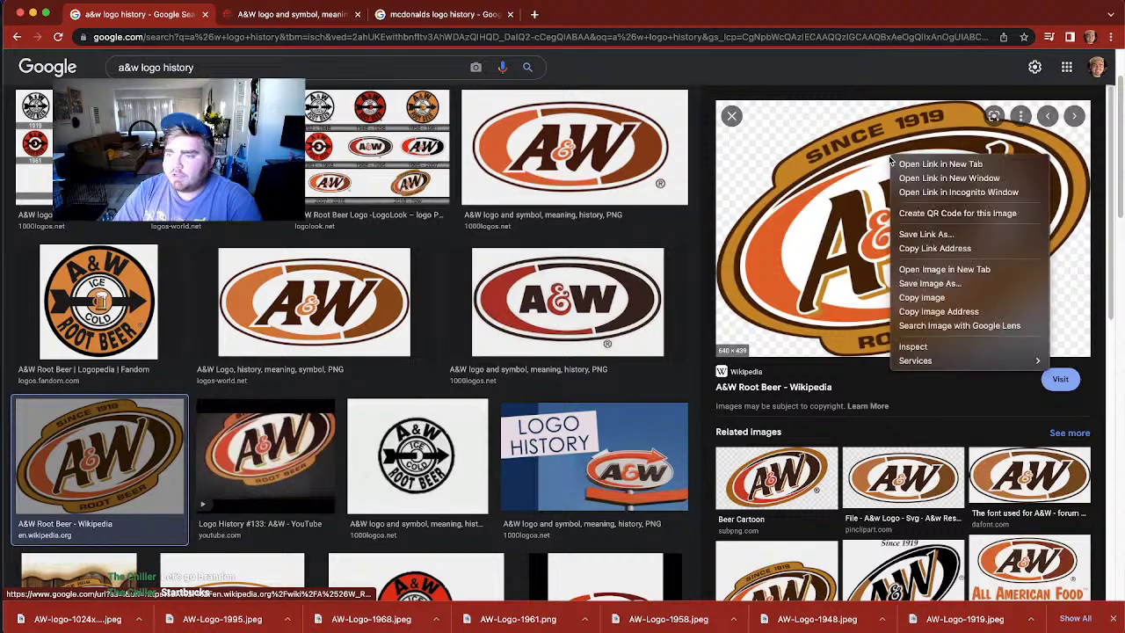
left_click(927, 285)
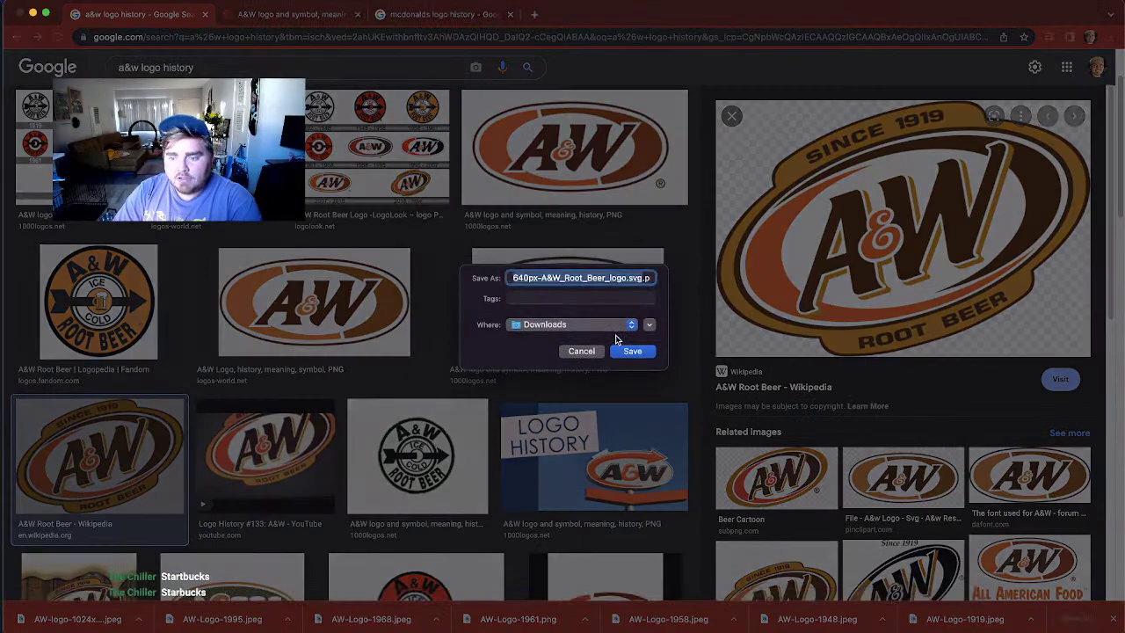
left_click(632, 351)
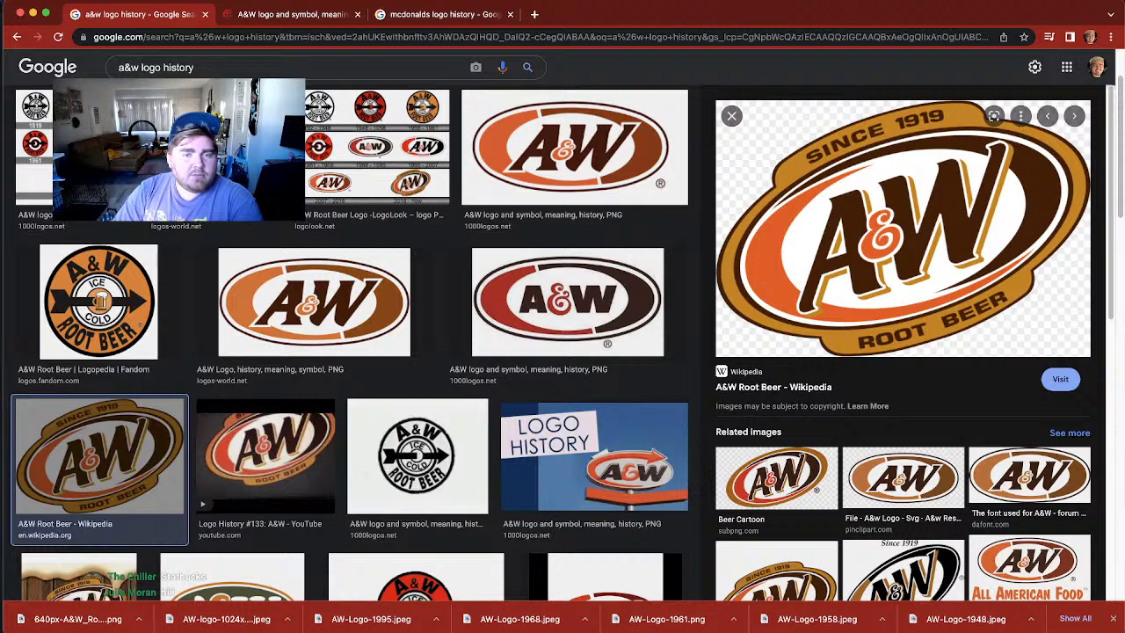
Step: Search images for "starbucks logo history" and preview the 1000logos.net and logos-world.net charts
double_click(130, 67)
type("starbucks")
key("Return")
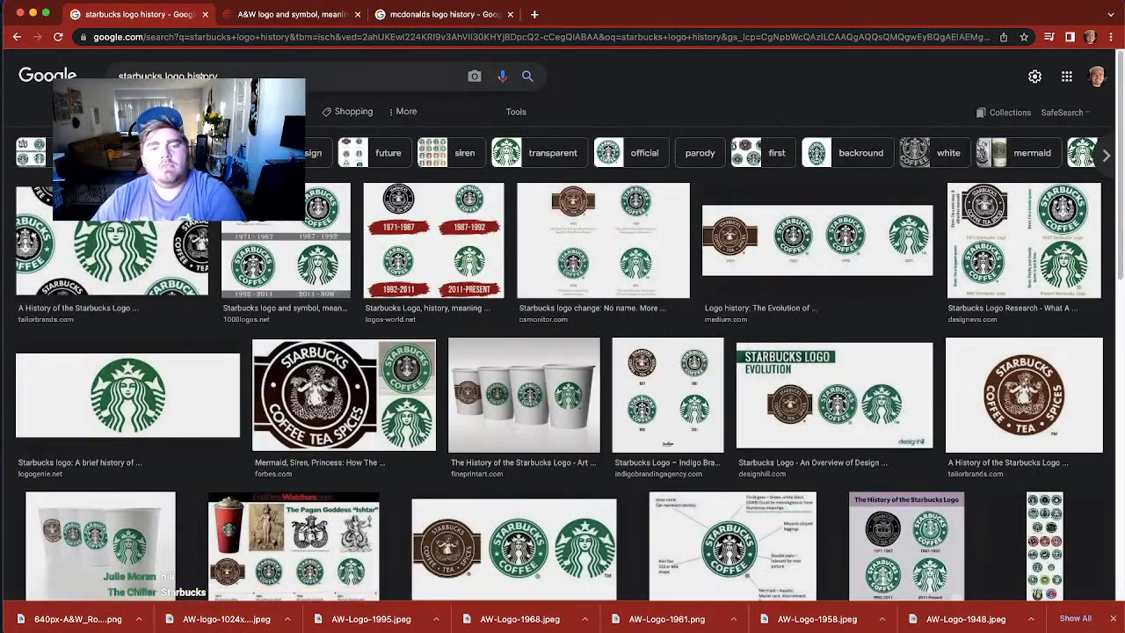
left_click(281, 246)
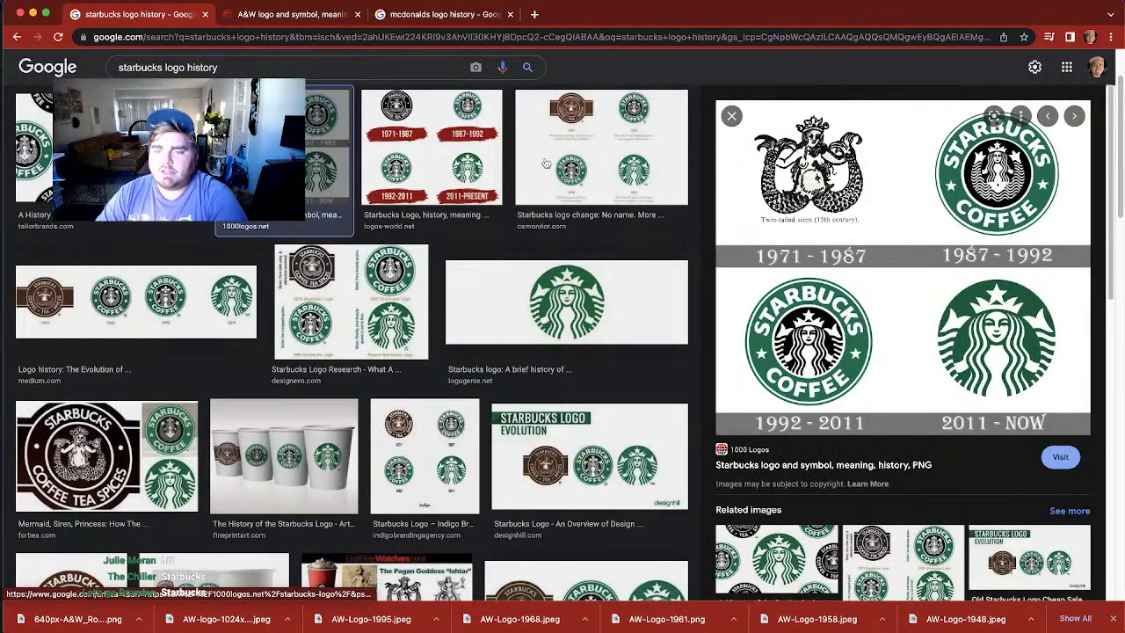
key("Right")
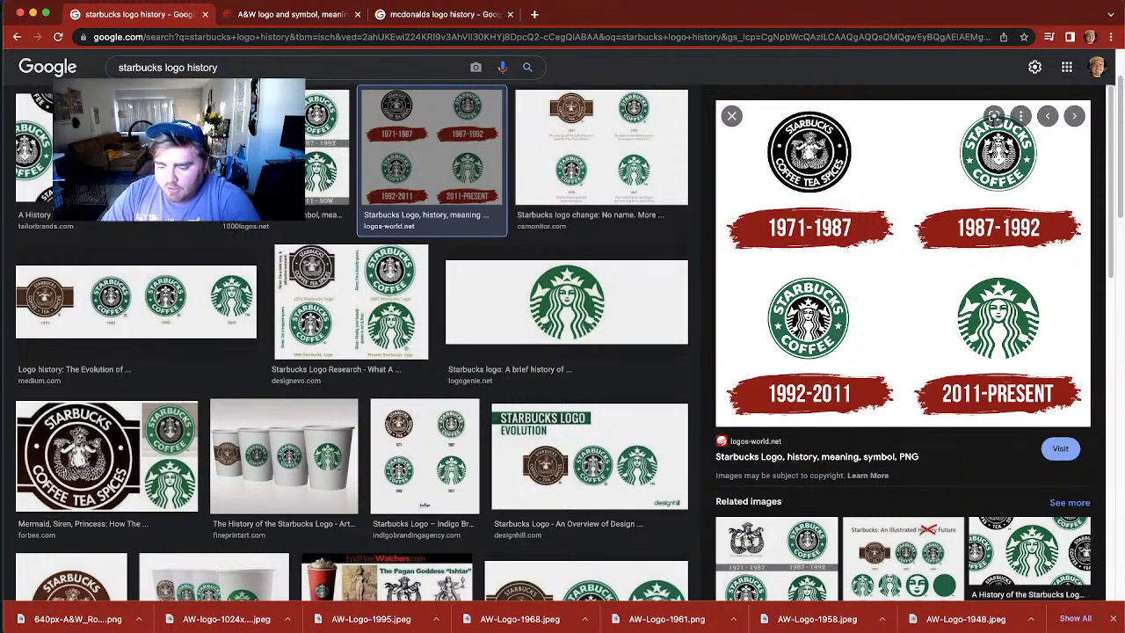
Step: Switch to Photoshop, place AW-Logo-1919 from Downloads on the blank canvas and enlarge it to about 40%
key("super+Tab")
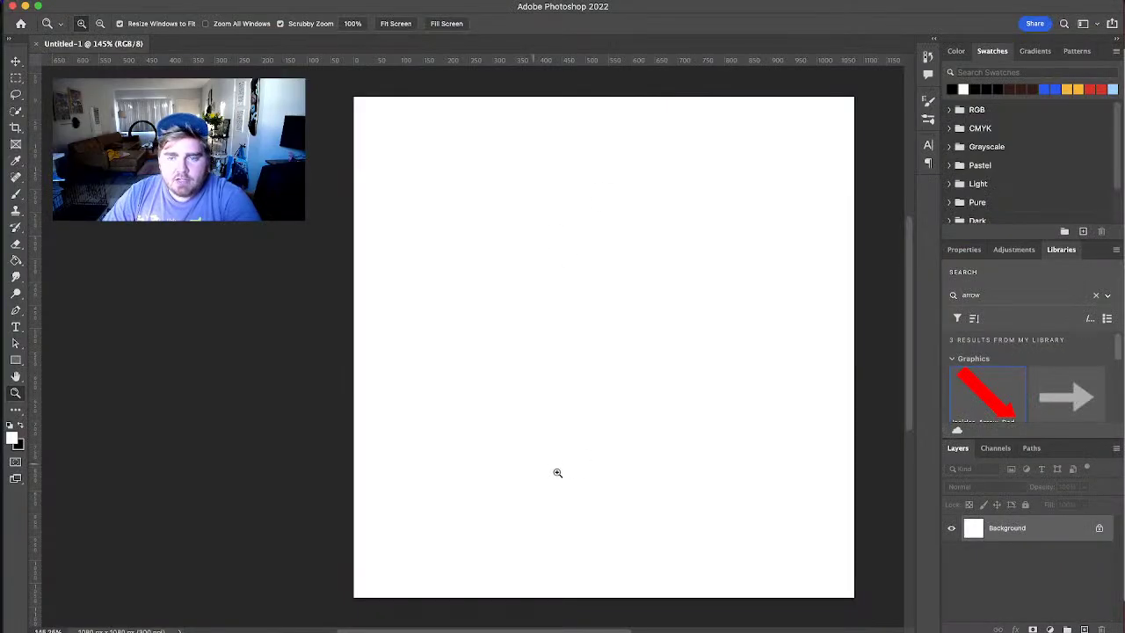
left_click(718, 624)
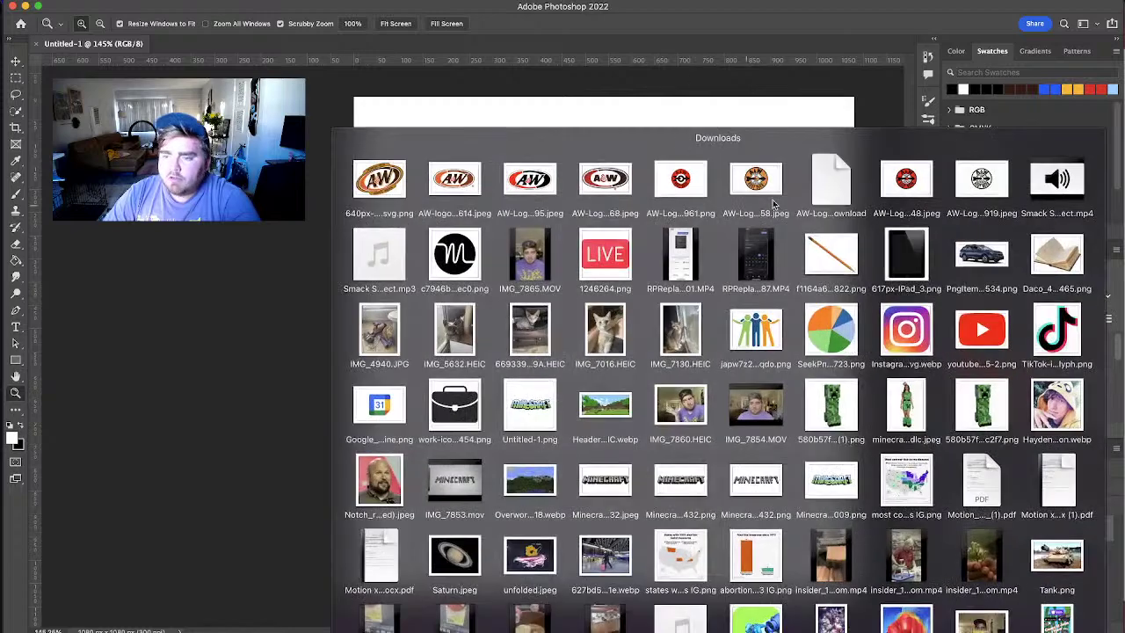
left_click_drag(992, 196, 638, 266)
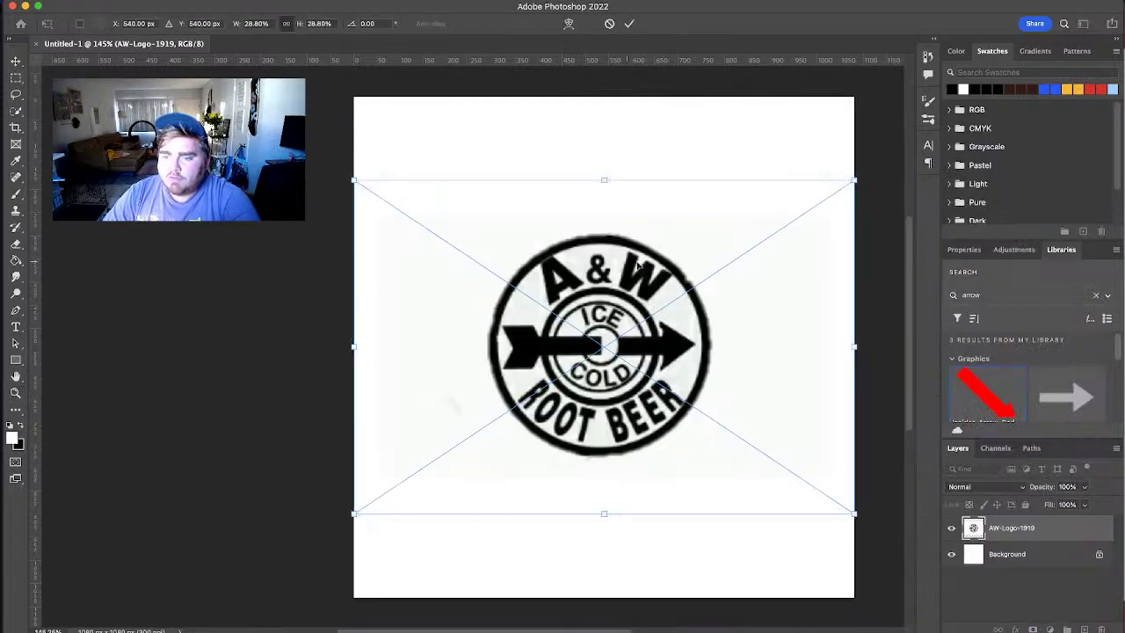
left_click_drag(604, 181, 635, 77)
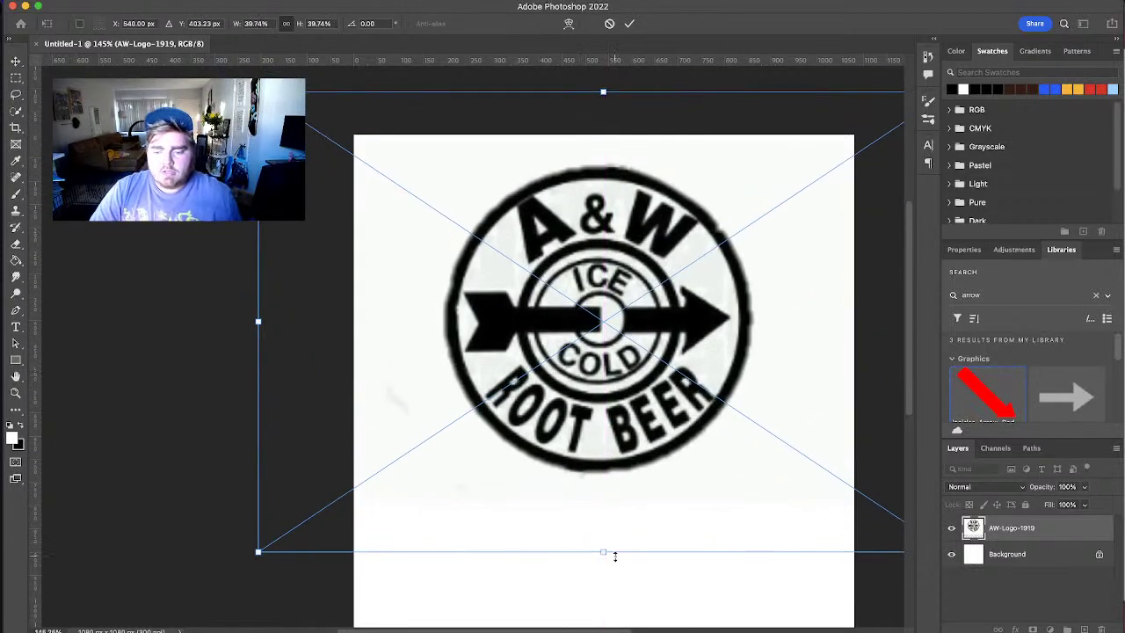
Step: Enlarge the AW-Logo-1919 layer to about 58% so the round logo fills the canvas, and centre it
left_click(15, 395)
left_click_drag(402, 397, 344, 393)
left_click(15, 61)
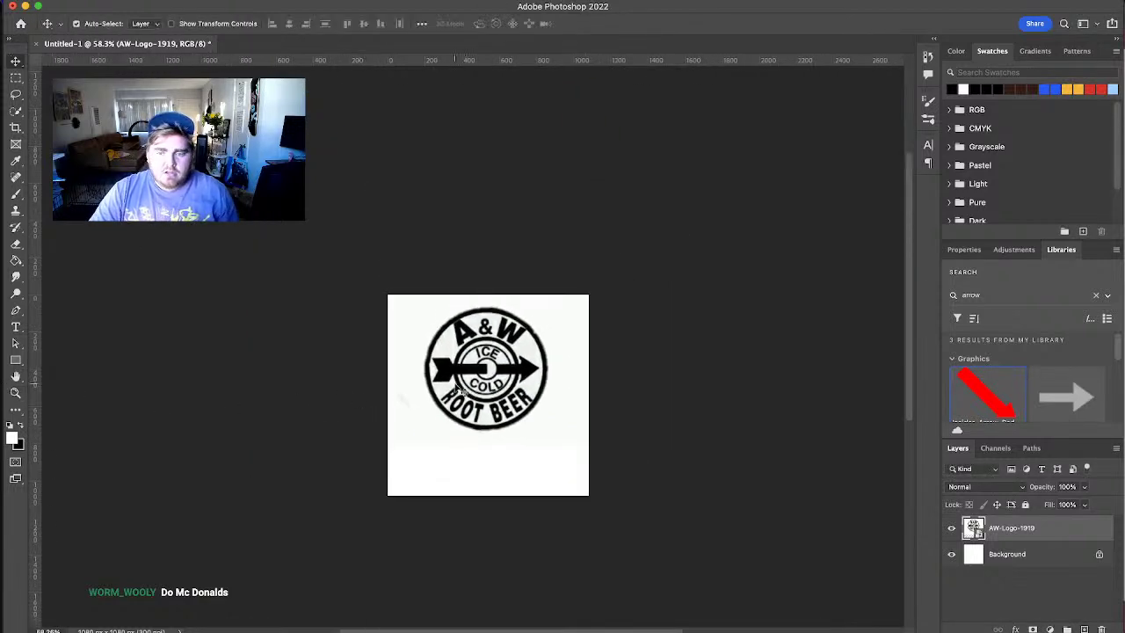
key("super+t")
left_click_drag(491, 464, 495, 542)
mouse_move(509, 439)
left_mouse_down()
mouse_move(514, 420)
mouse_move(510, 439)
left_mouse_up()
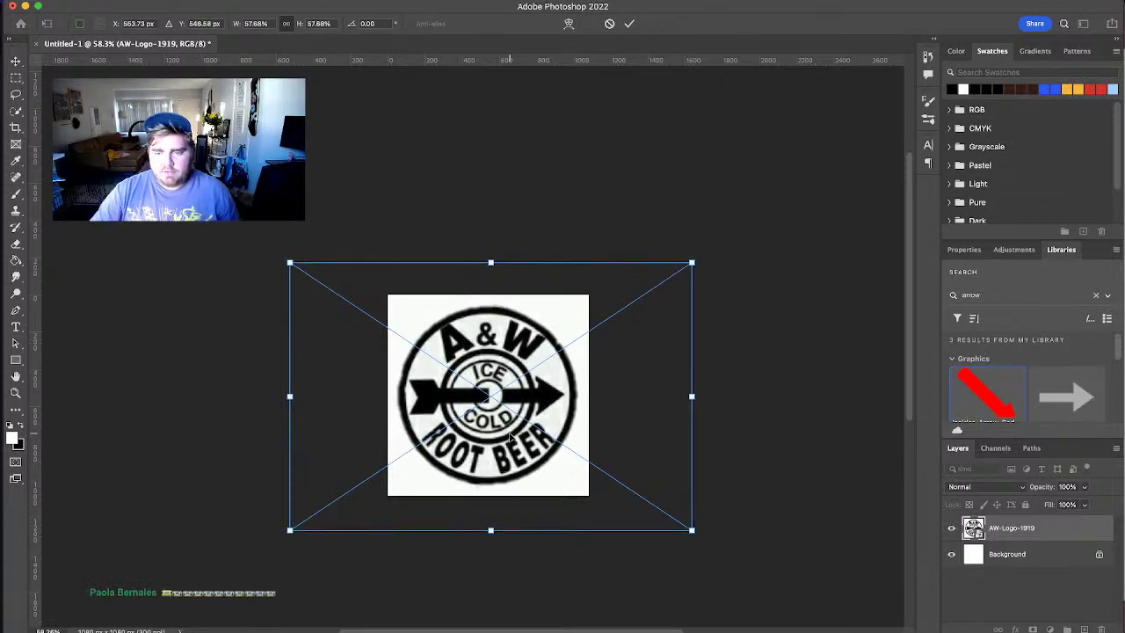
key("Return")
left_click_drag(485, 276, 607, 201)
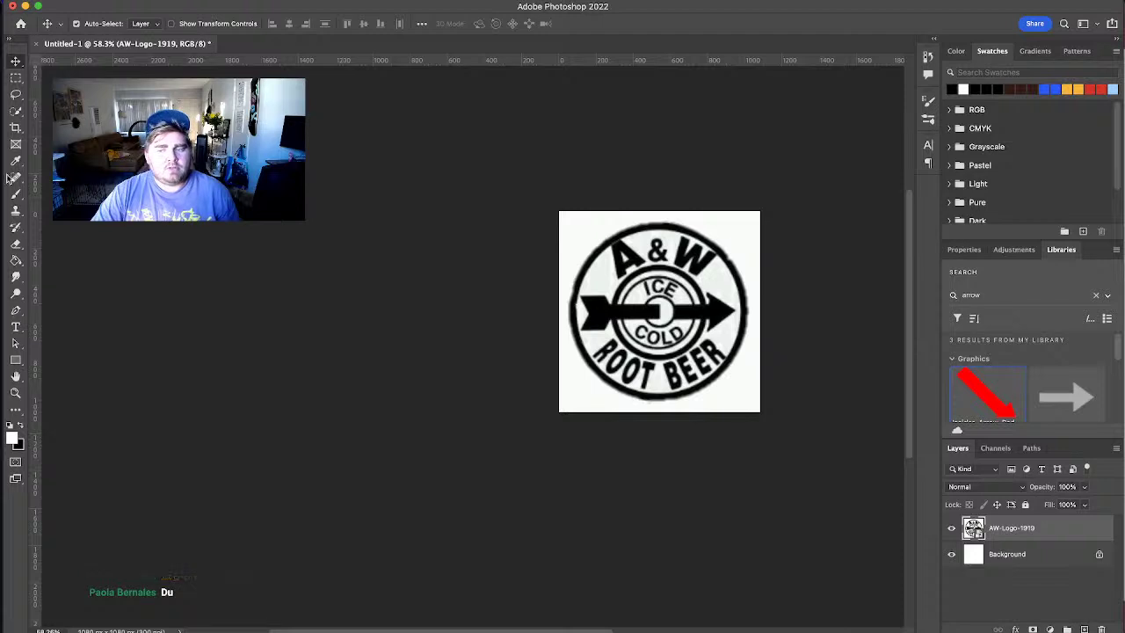
Step: Start saving the document and create a folder named AW Logo History inside the TikTok folder on the LaCie drive
key("super+s")
left_click(470, 545)
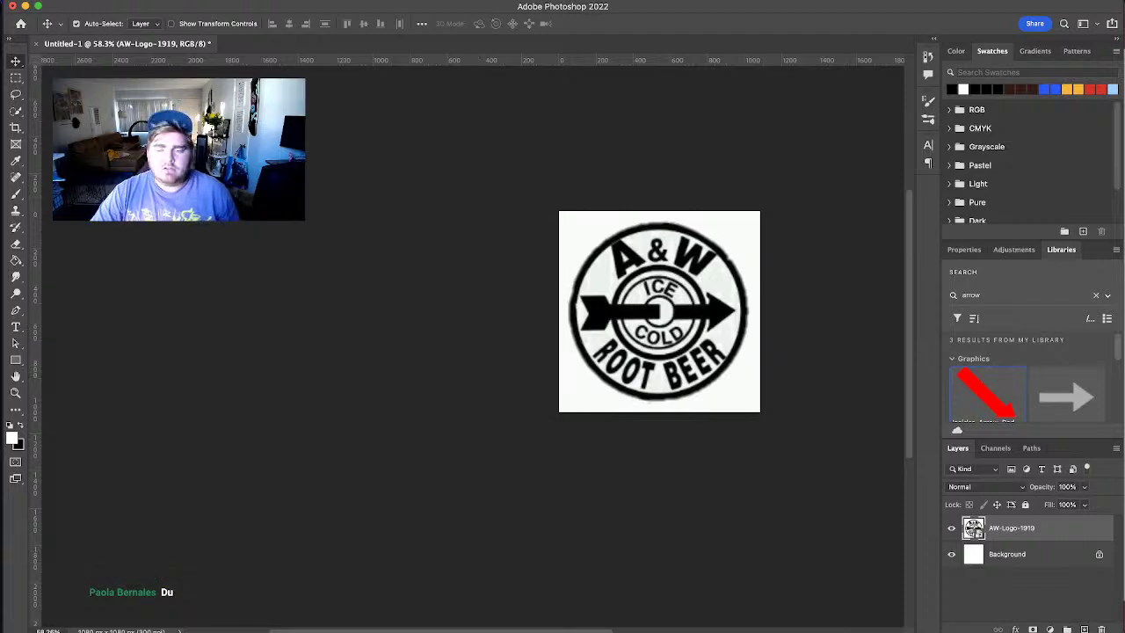
key("super+s")
left_click(101, 589)
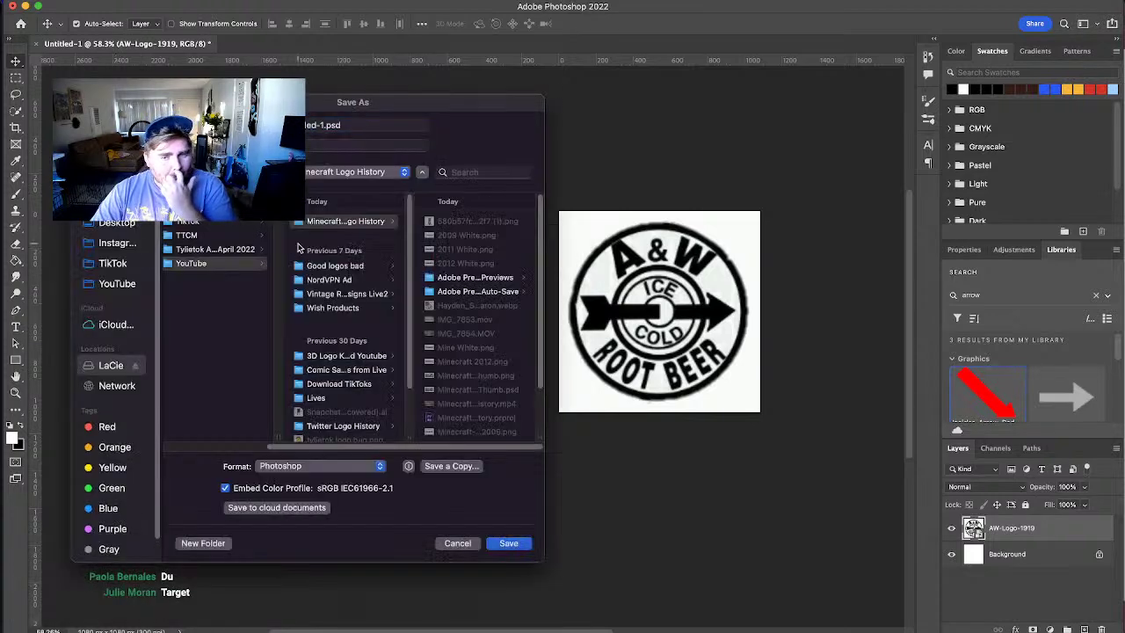
left_click(199, 223)
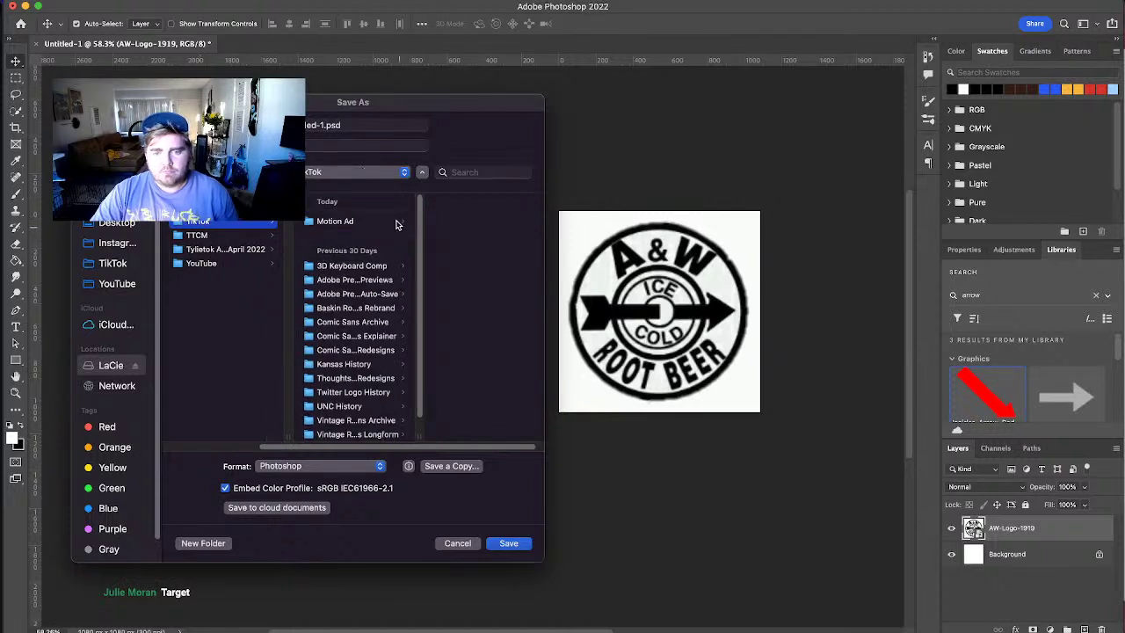
left_click(203, 543)
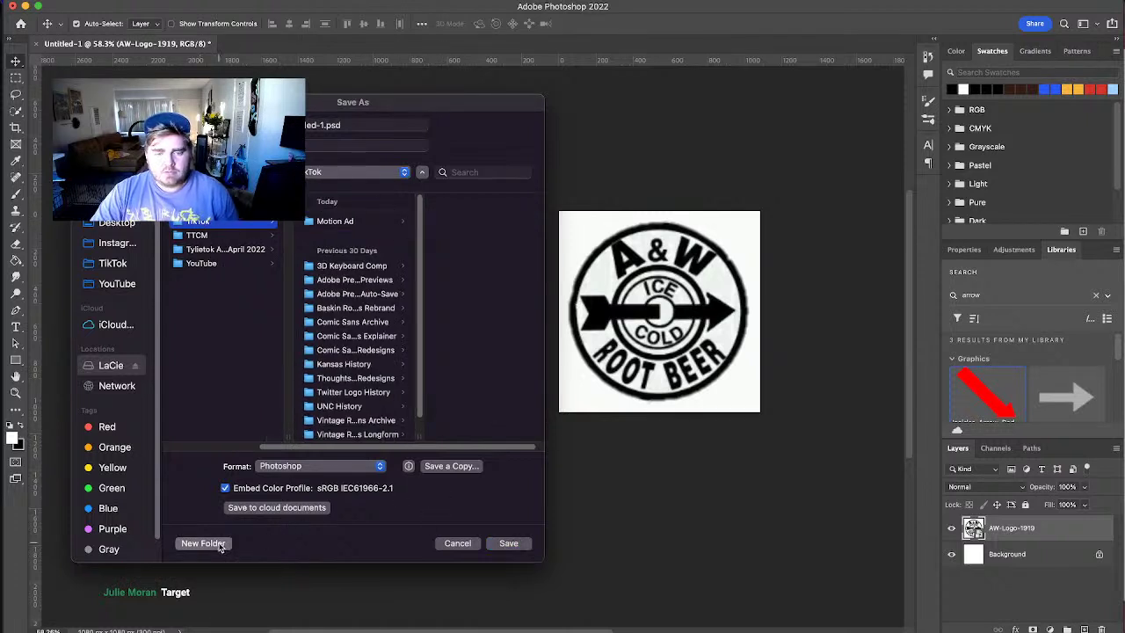
type("AW Logo History")
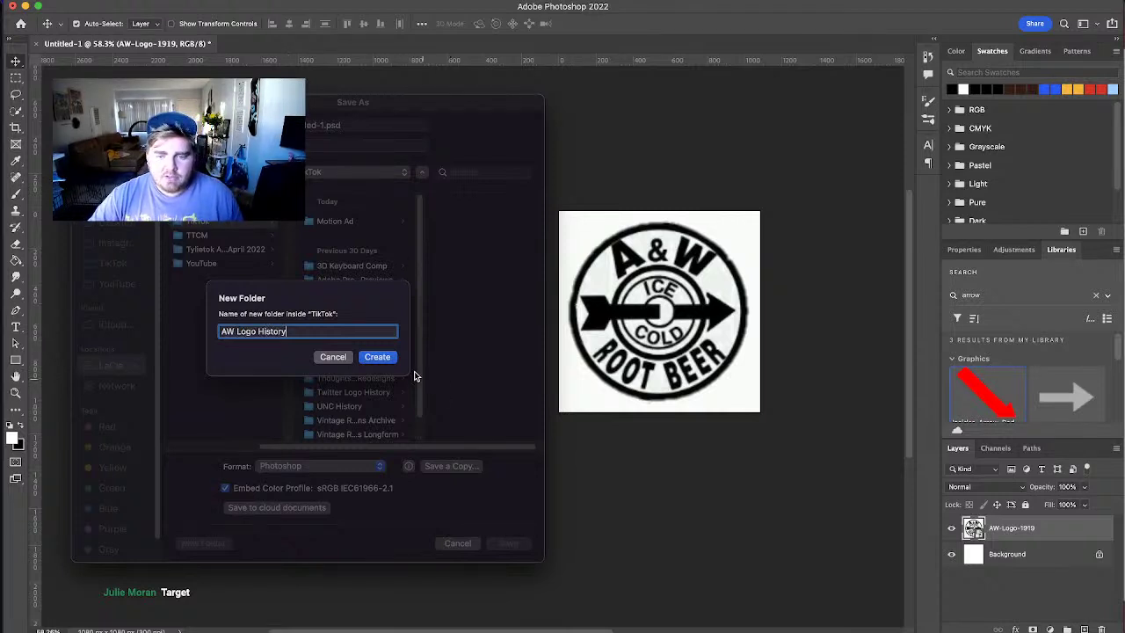
left_click(378, 356)
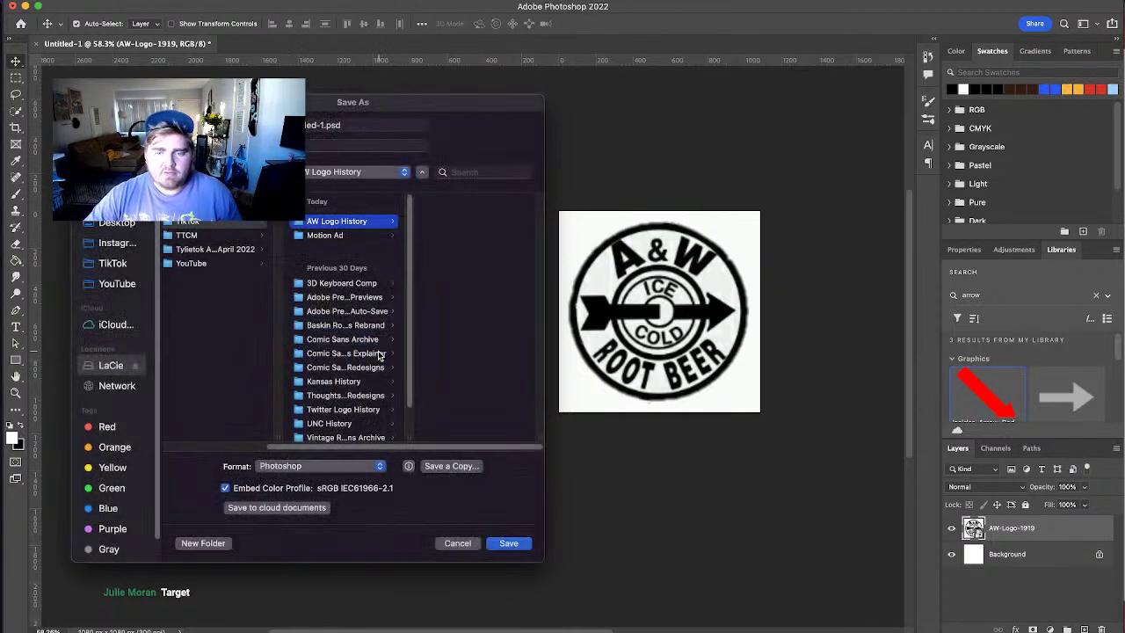
Step: Save the document in Photoshop format as AW.psd in the AW Logo History folder
double_click(323, 125)
key("BackSpace")
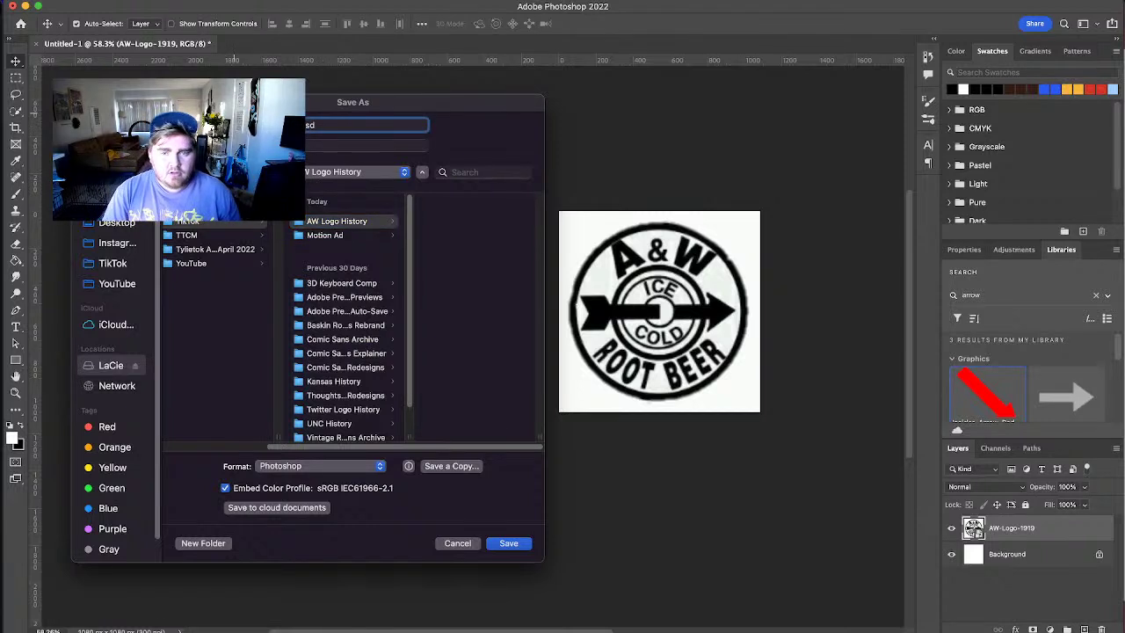
type("AW")
key("Return")
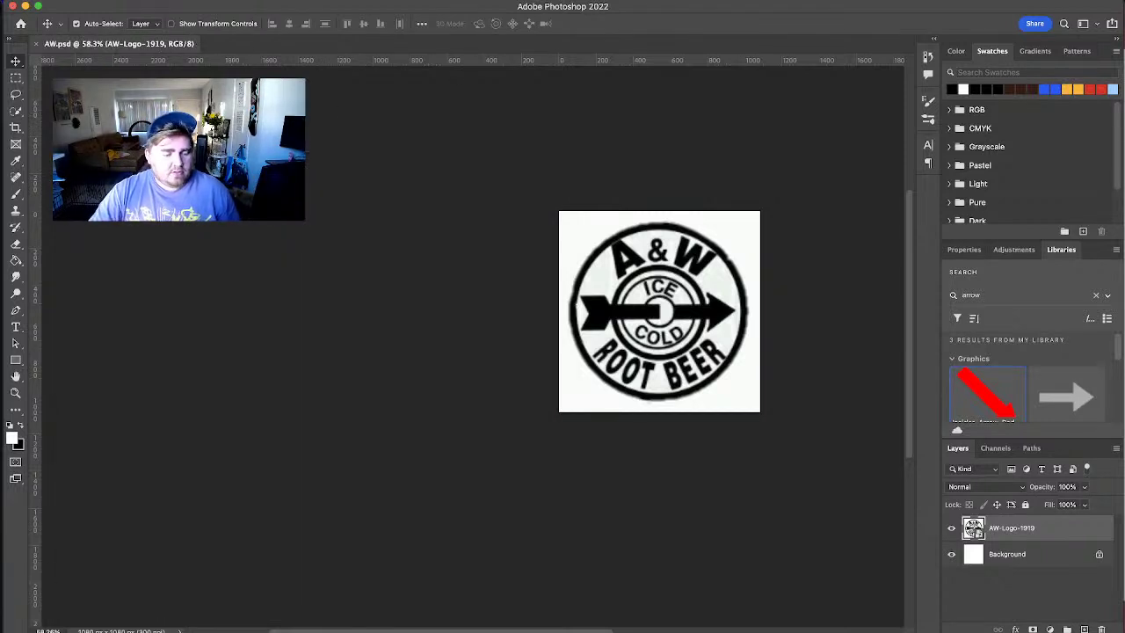
Step: Switch to Chrome and go back from the Starbucks image results to the a&w logo history image search
key("super+Tab")
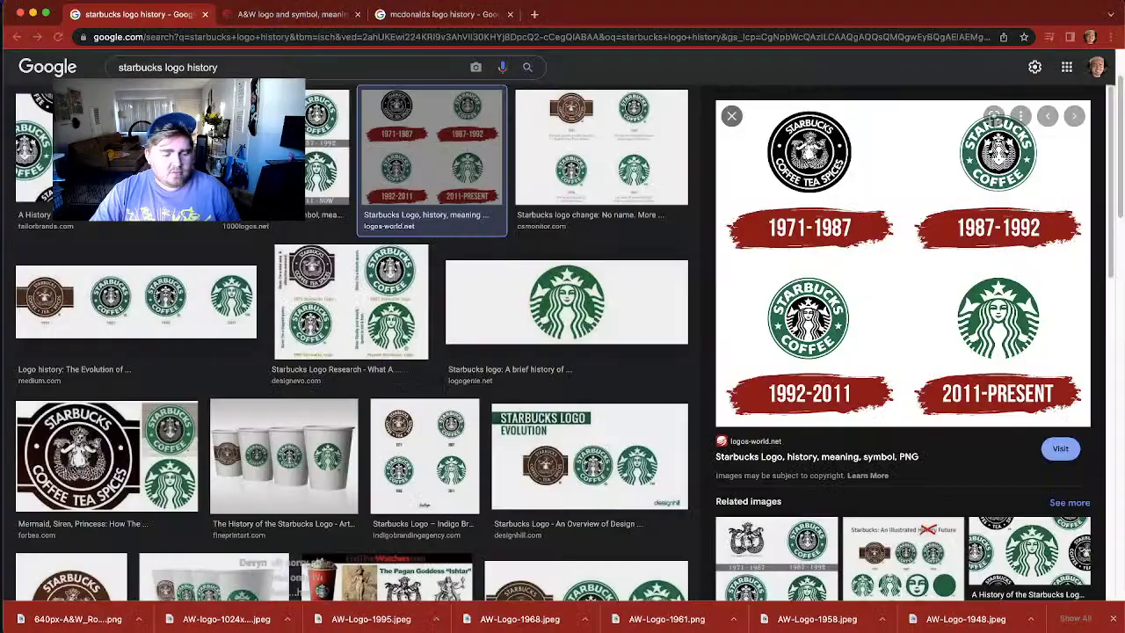
left_click(299, 25)
left_click(112, 19)
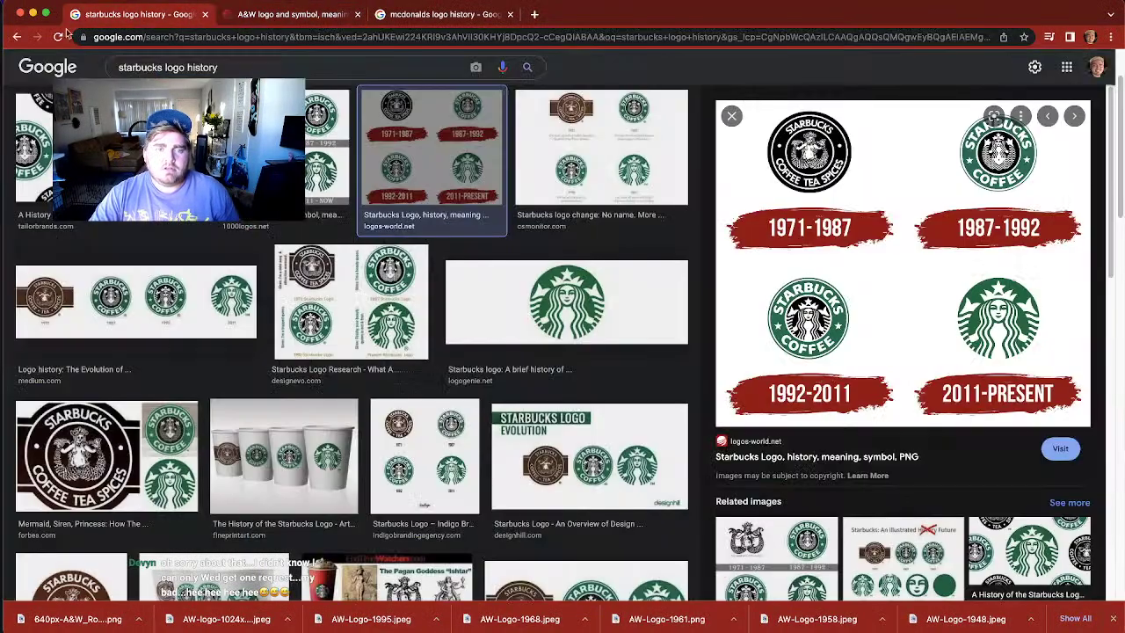
left_click(13, 38)
left_click(13, 38)
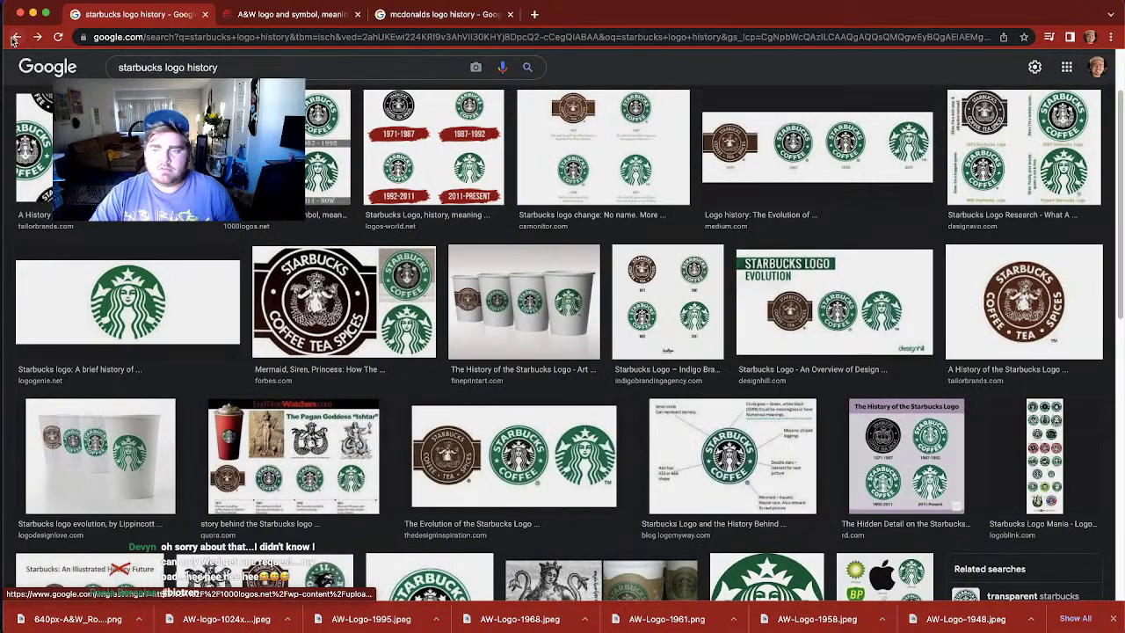
left_click(14, 38)
Step: Preview the logos-world.net A&W logo history image and open its source page
left_click(332, 153)
left_click(220, 154)
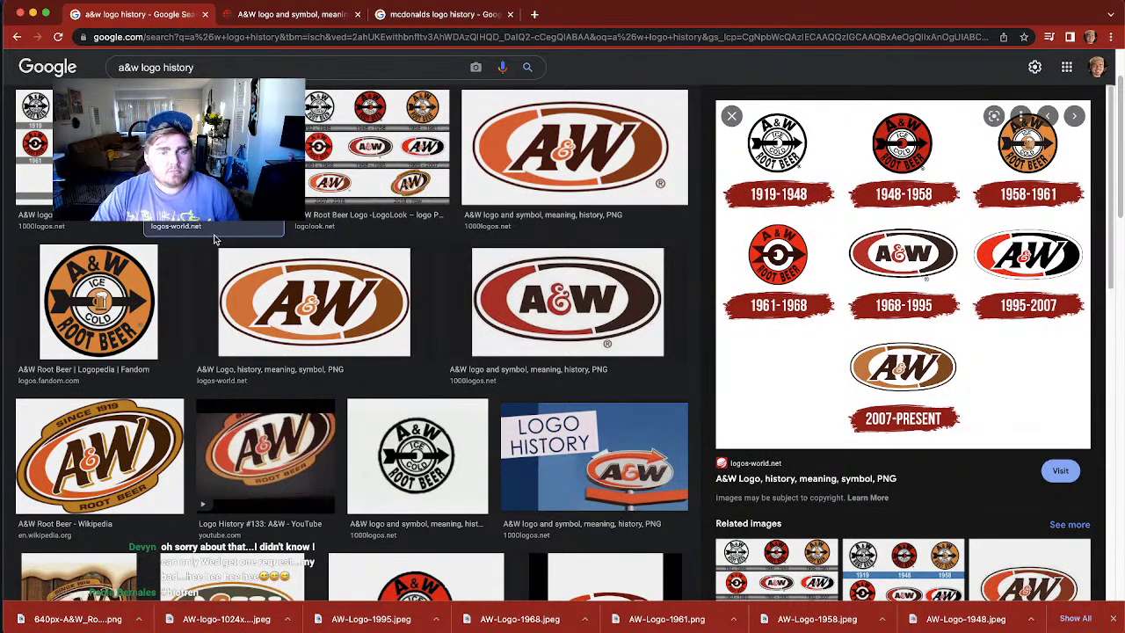
left_click(782, 479)
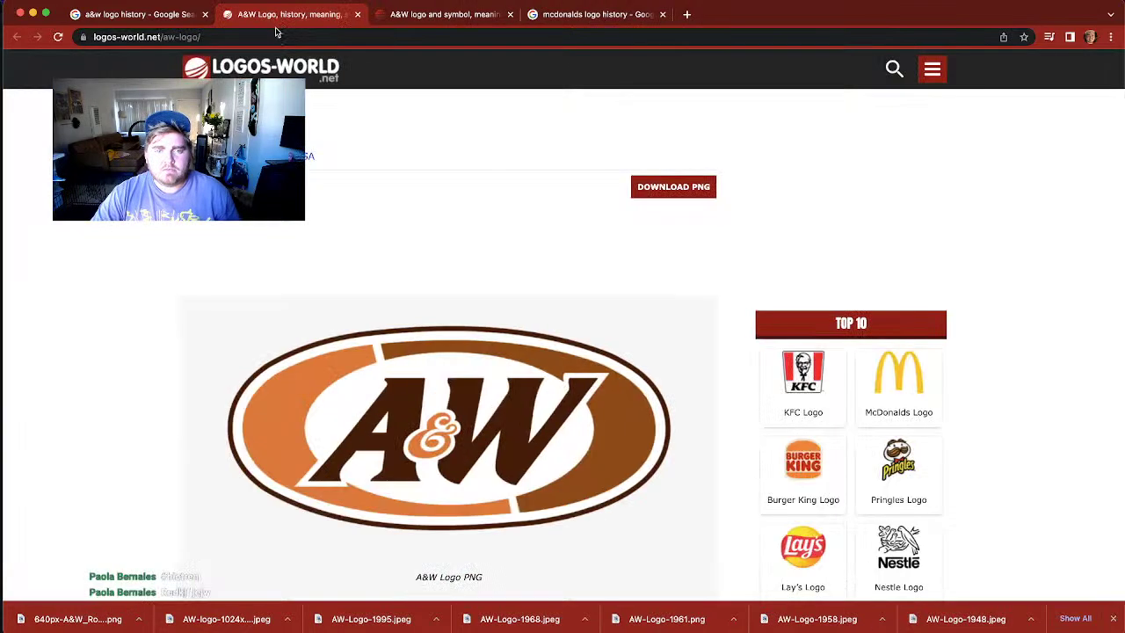
Step: Save the 1919 - 1948 A&W Root Beer logo image from the logos-world.net page to the Downloads folder
scroll(402, 397, "down", 5)
scroll(401, 396, "down", 5)
scroll(422, 308, "down", 10)
right_click(423, 309)
left_click(458, 437)
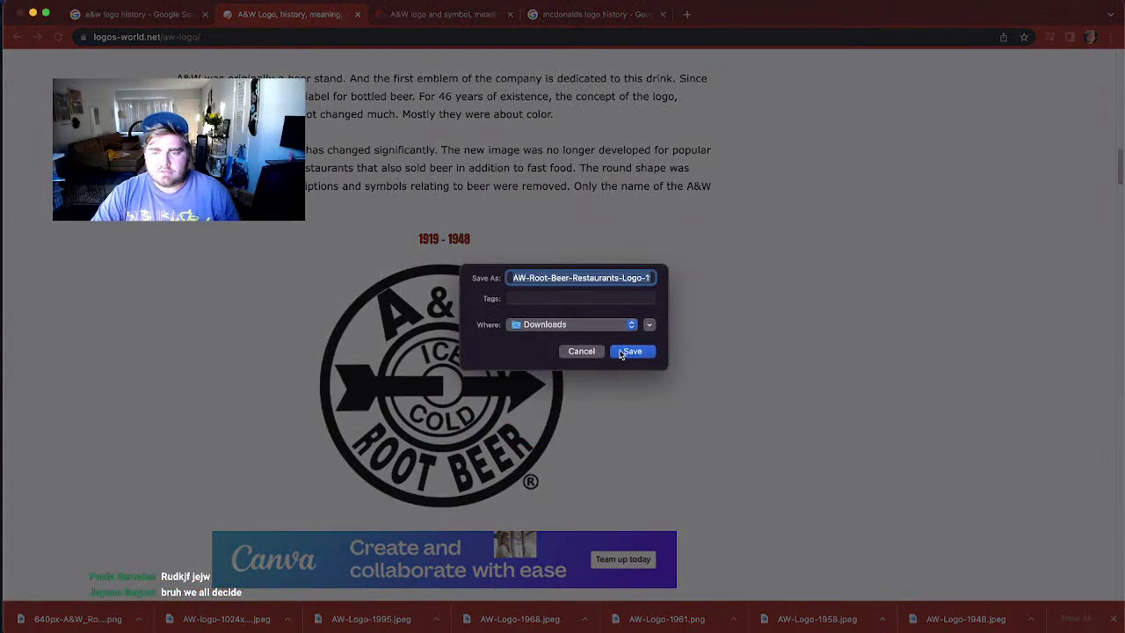
left_click(620, 355)
Step: Save the red 1948 - 1958 A&W Root Beer logo image to the Downloads folder
scroll(483, 484, "down", 5)
scroll(482, 484, "down", 5)
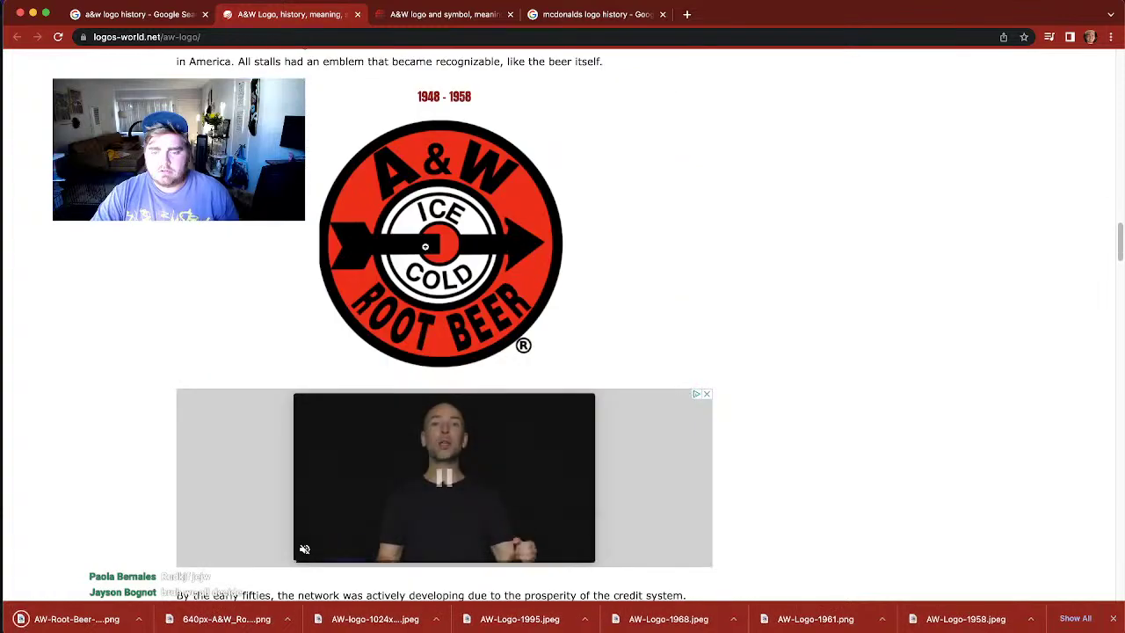
right_click(434, 236)
left_click(471, 364)
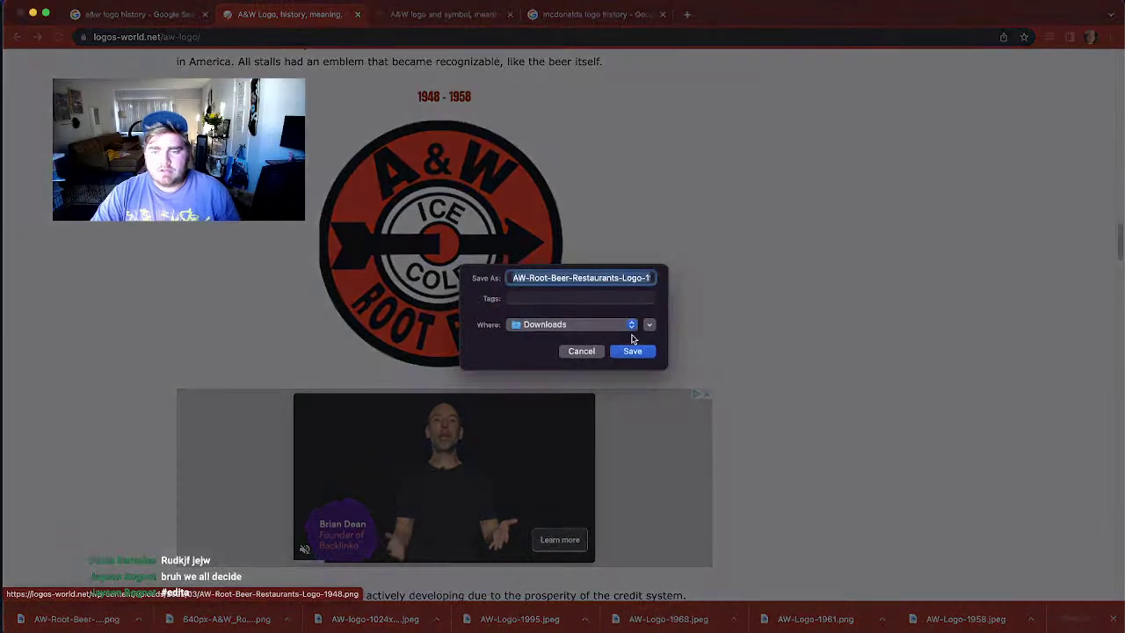
left_click(633, 351)
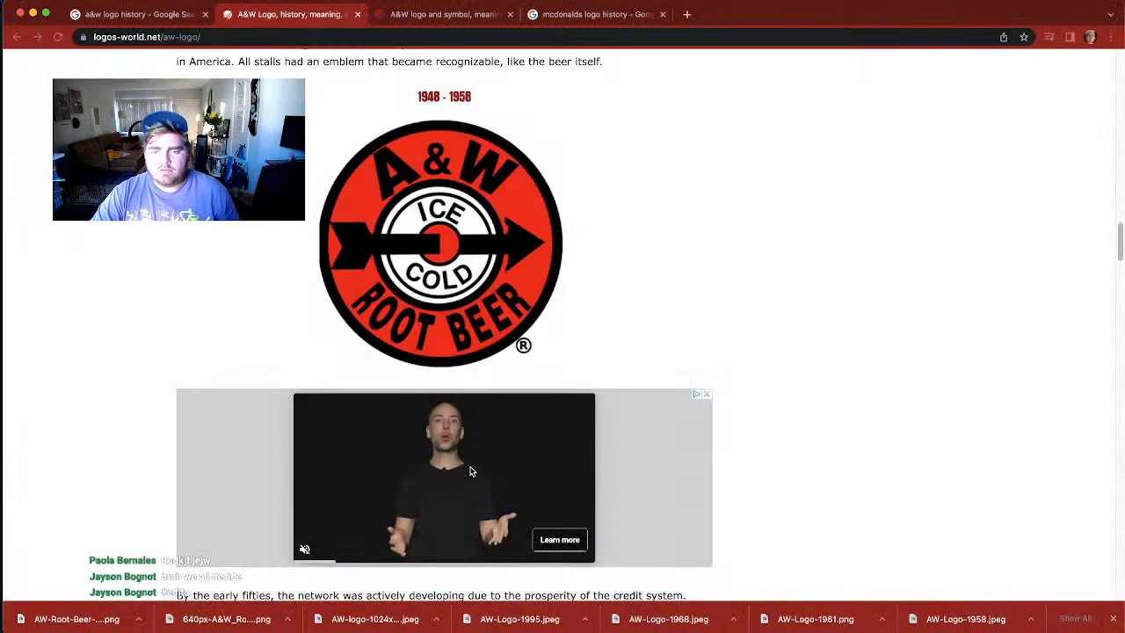
Step: Save the orange 1958 - 1961 A&W Root Beer logo image to the Downloads folder
scroll(451, 475, "down", 5)
right_click(430, 403)
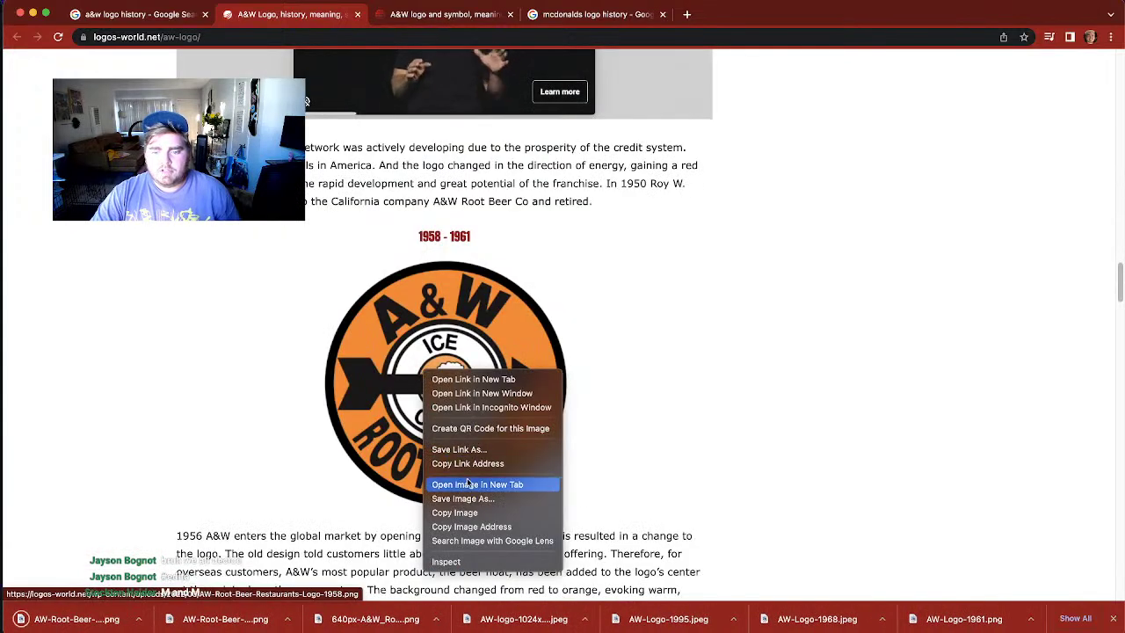
left_click(462, 498)
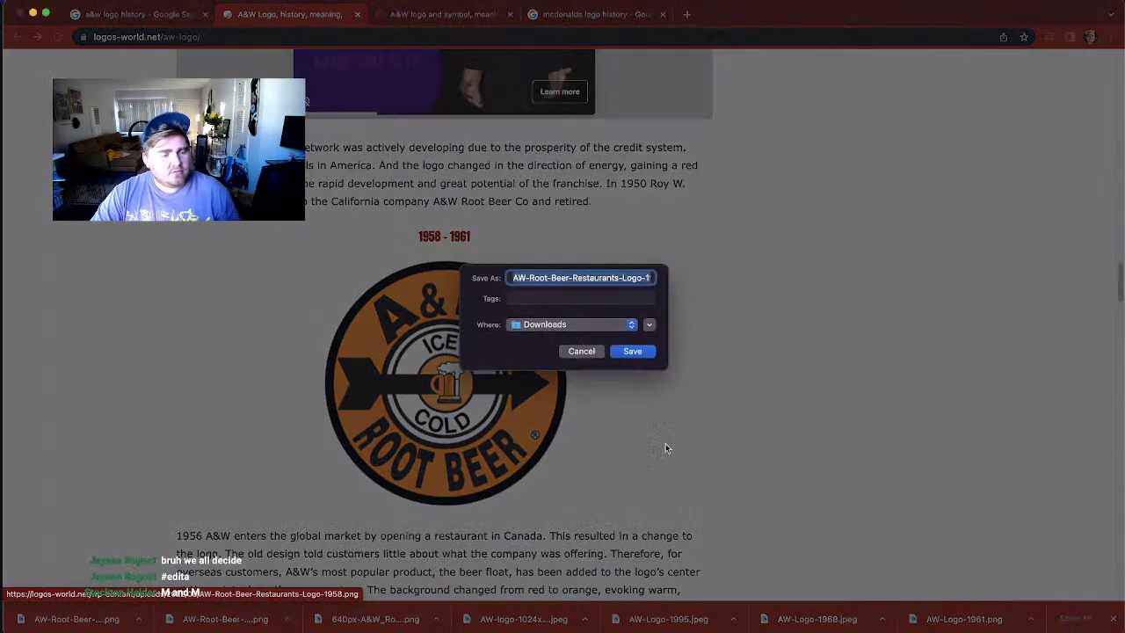
left_click(633, 350)
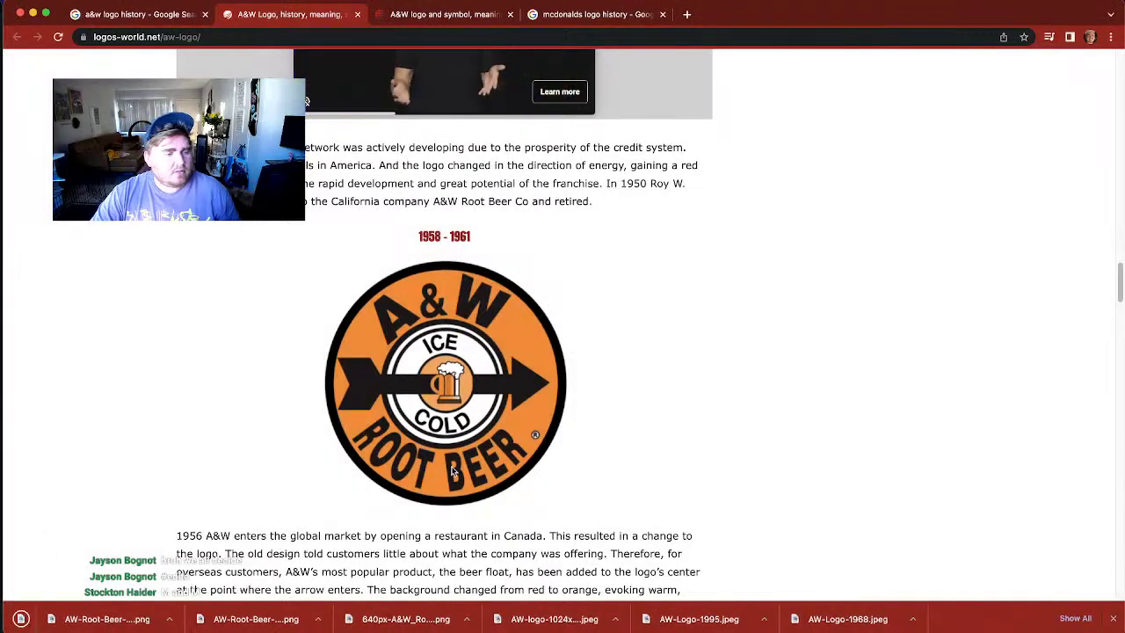
Step: Save the red 1961 - 1968 A&W Root Beer logo image to the Downloads folder
scroll(452, 471, "down", 5)
right_click(379, 510)
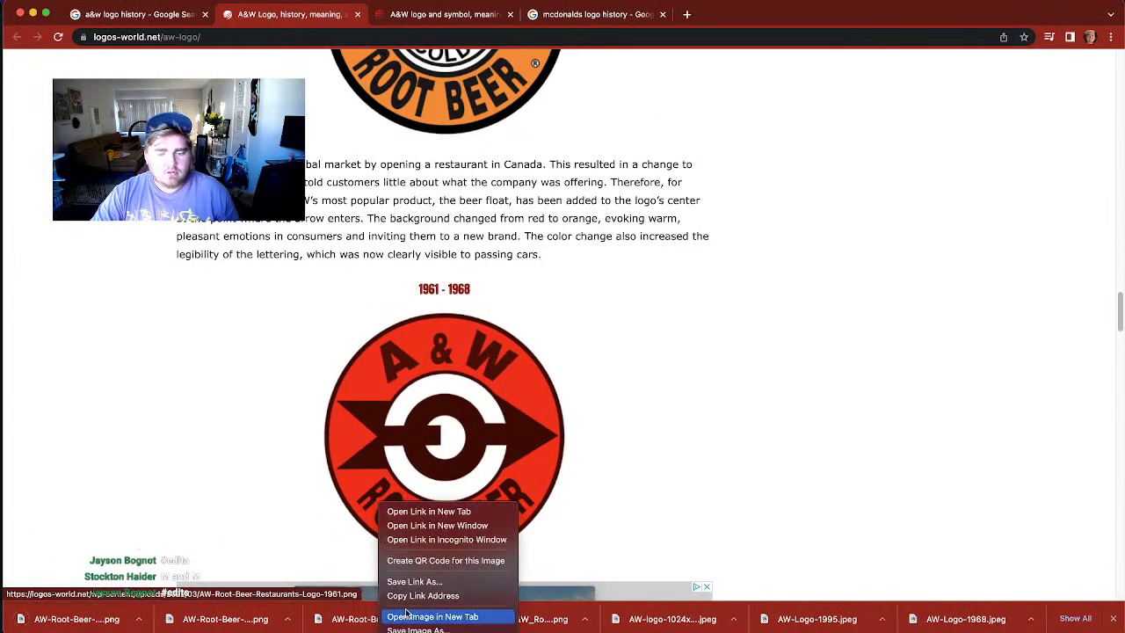
left_click(524, 432)
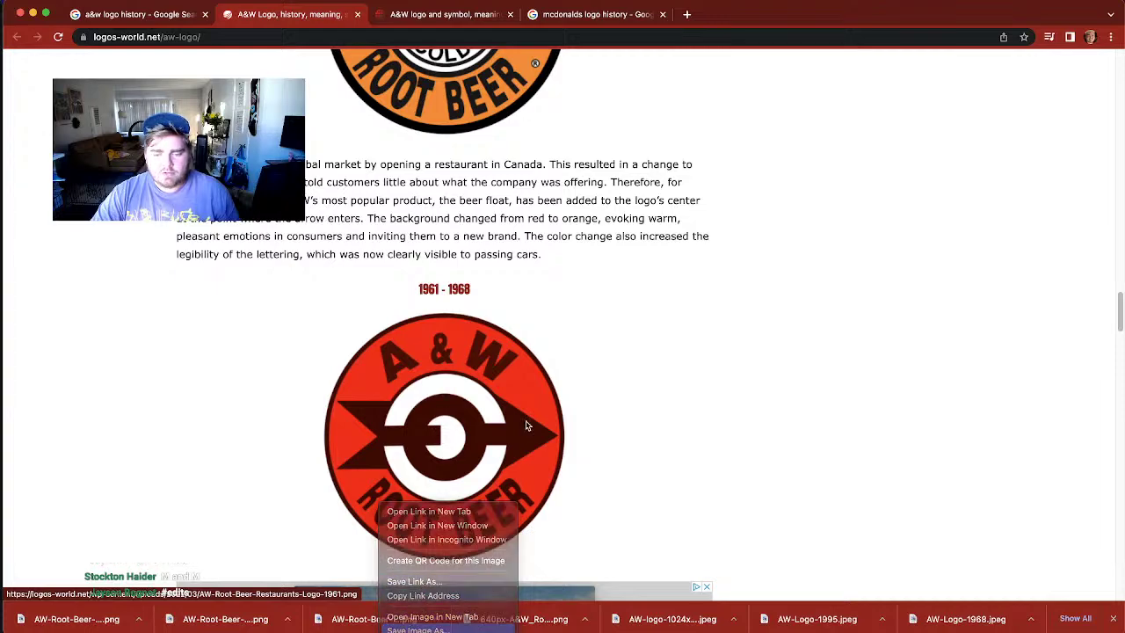
scroll(508, 518, "down", 5)
left_click(633, 349)
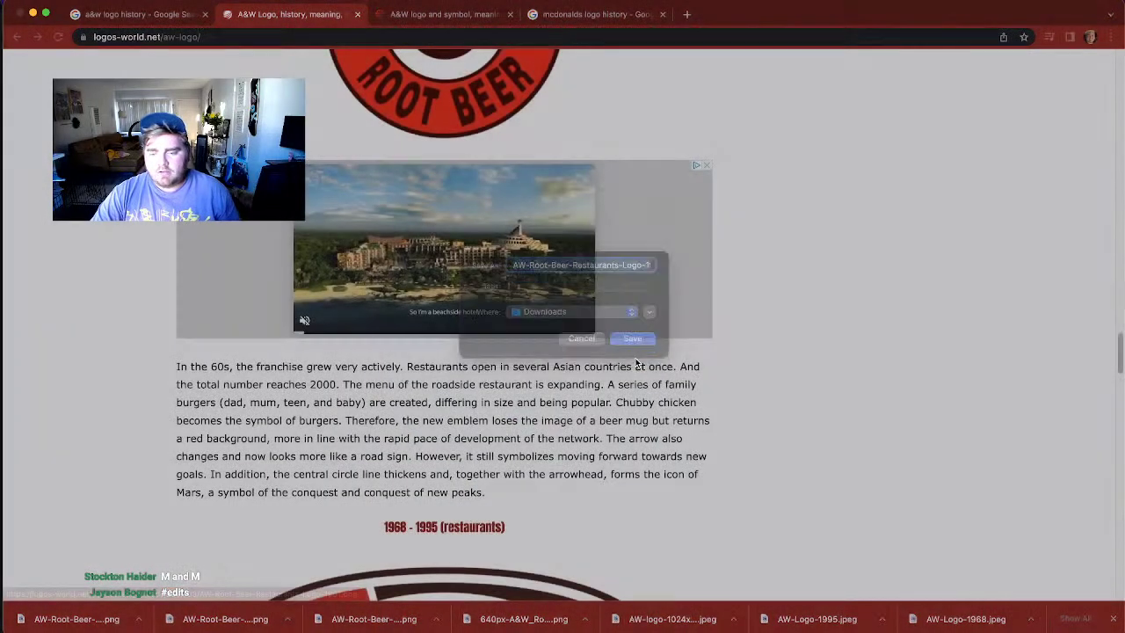
Step: Save the oval 1968 - 1995 (restaurants) A&W logo image to the Downloads folder
scroll(500, 449, "down", 5)
right_click(435, 290)
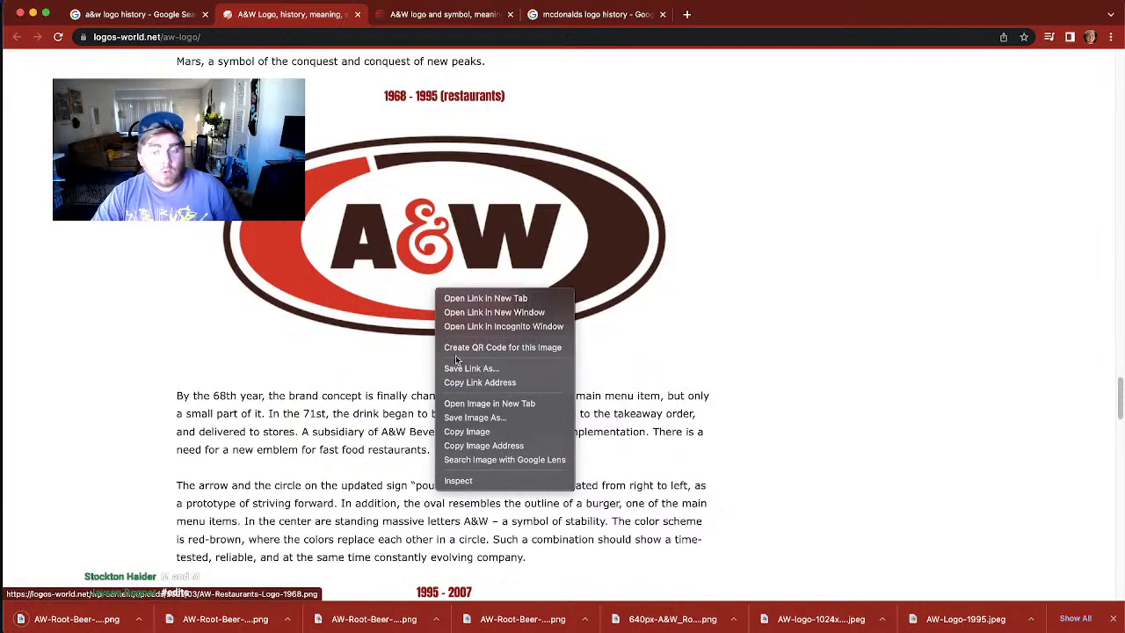
left_click(465, 417)
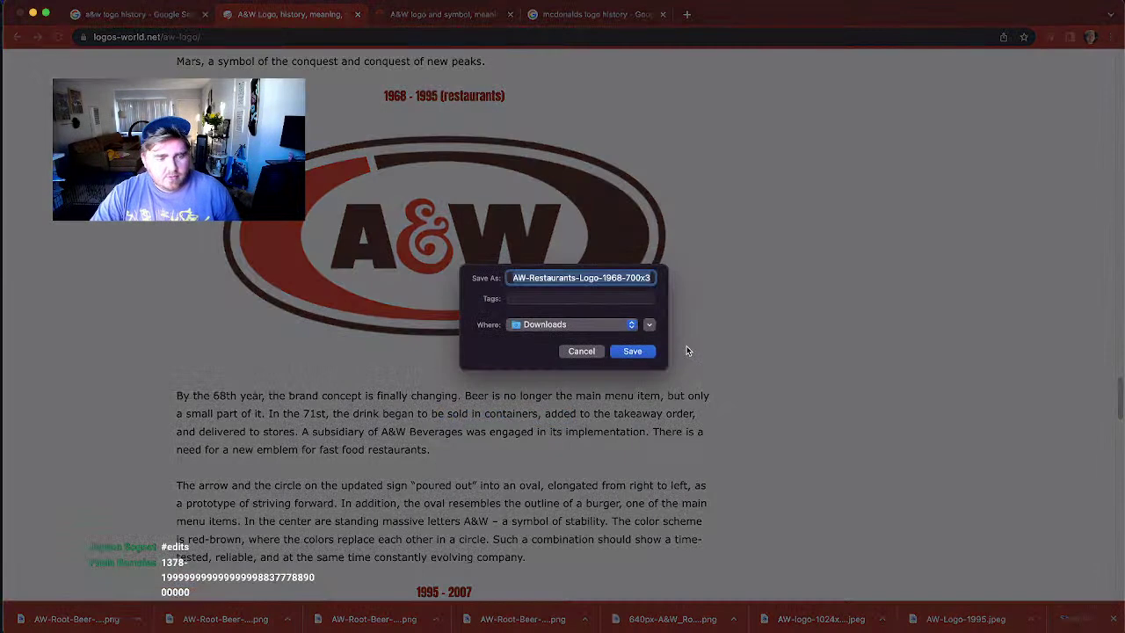
left_click(633, 350)
Step: Save the red and black 1995 - 2007 A&W logo image to the Downloads folder
scroll(358, 401, "down", 3)
right_click(420, 425)
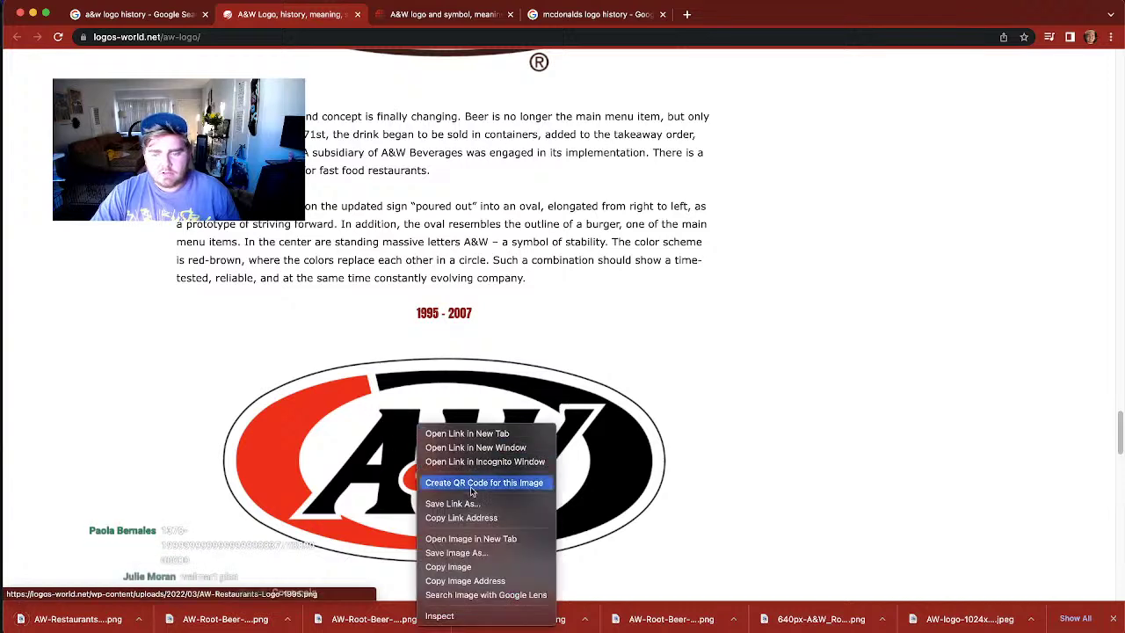
left_click(463, 552)
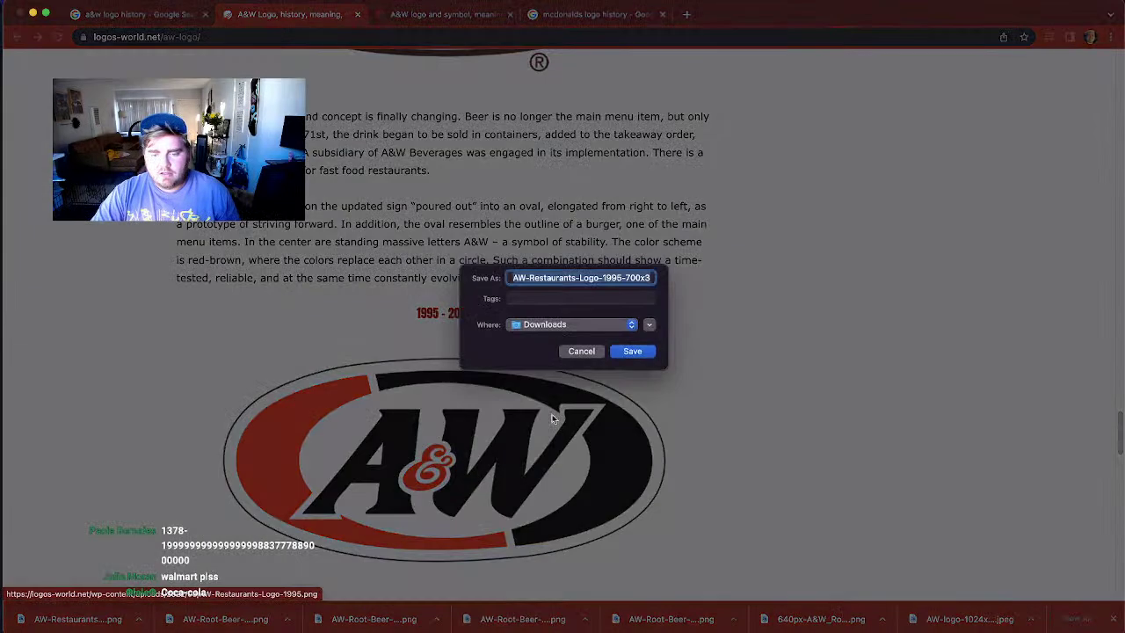
left_click(632, 351)
Step: Save the brown 2007 - today A&W logo image as AW-Restaurants-Logo-700x394 to the Downloads folder
scroll(545, 422, "down", 10)
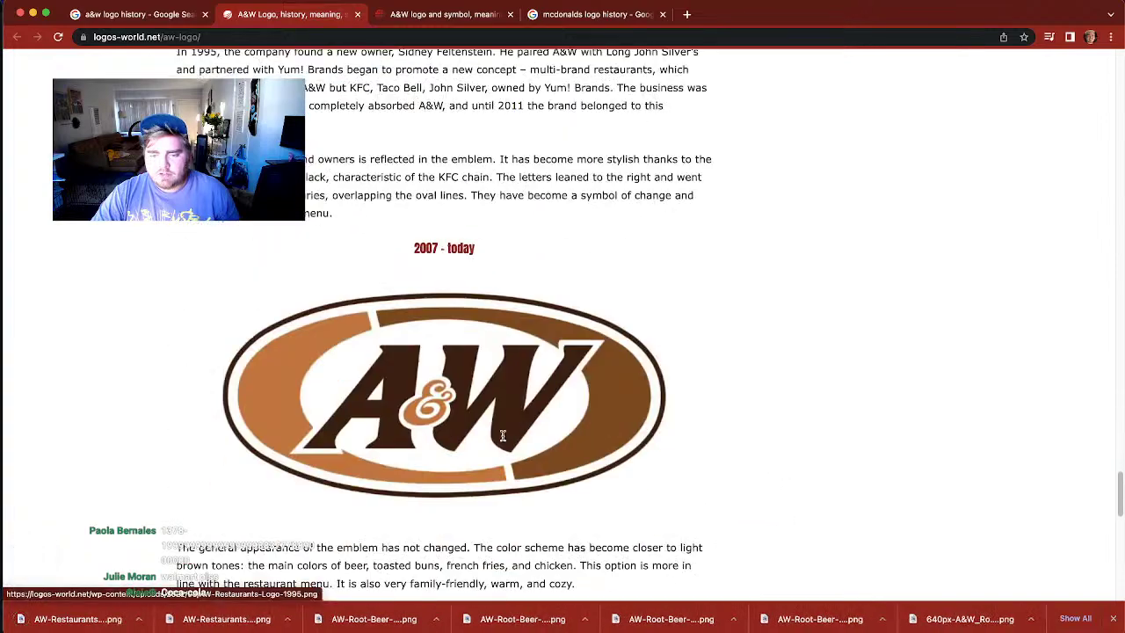
right_click(473, 370)
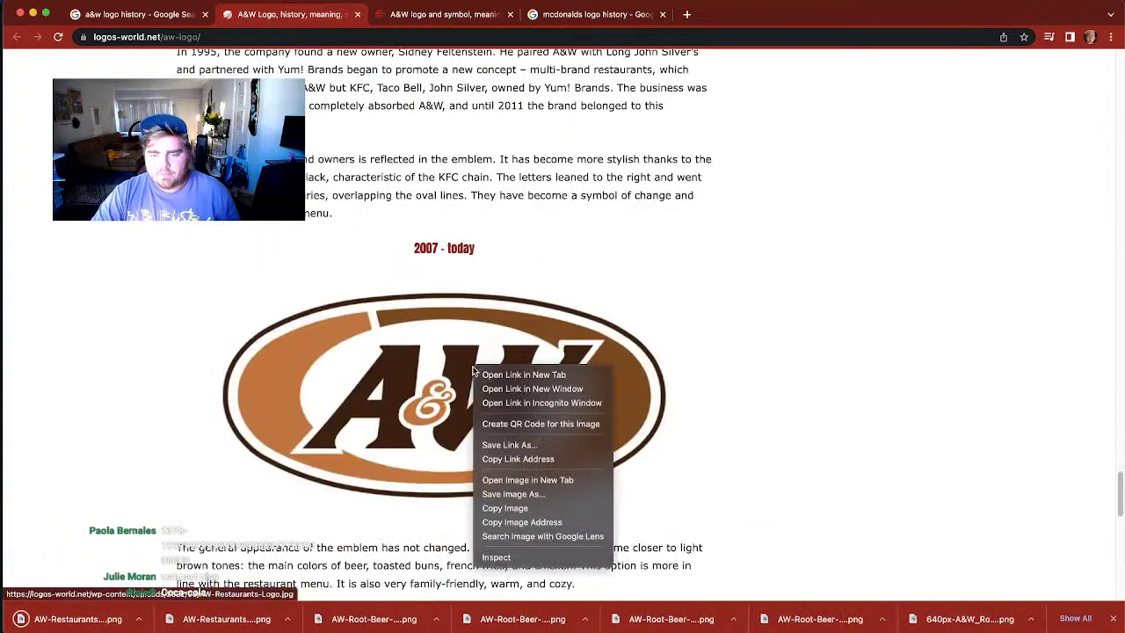
left_click(511, 493)
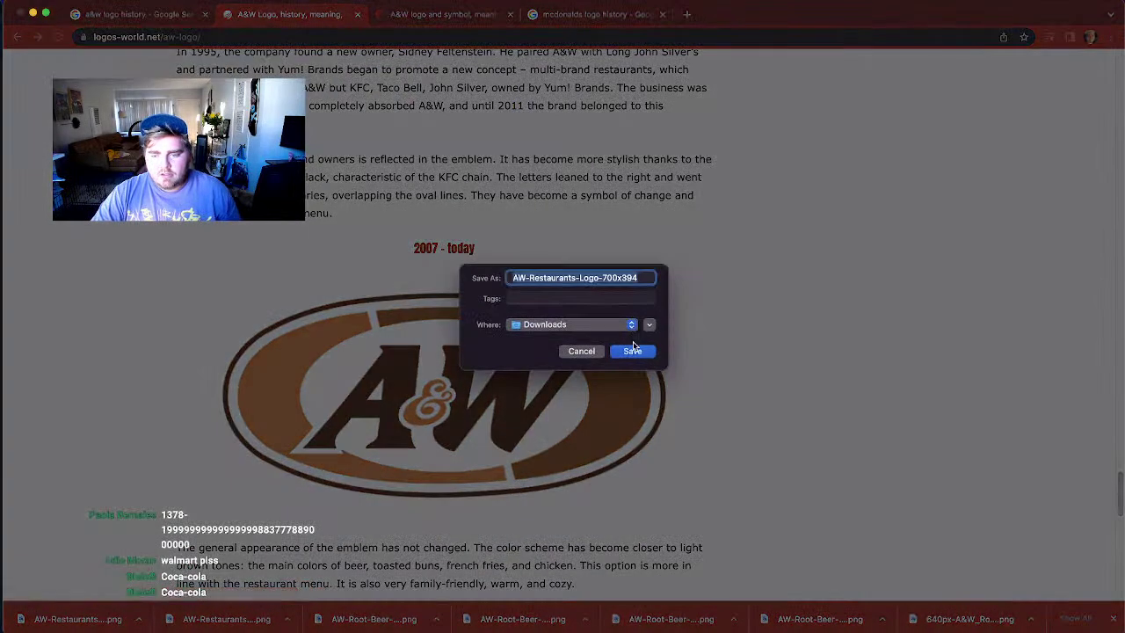
left_click(630, 345)
Step: Examine the remaining emblems on the page and the A&W image search results for further logo versions
scroll(476, 423, "down", 10)
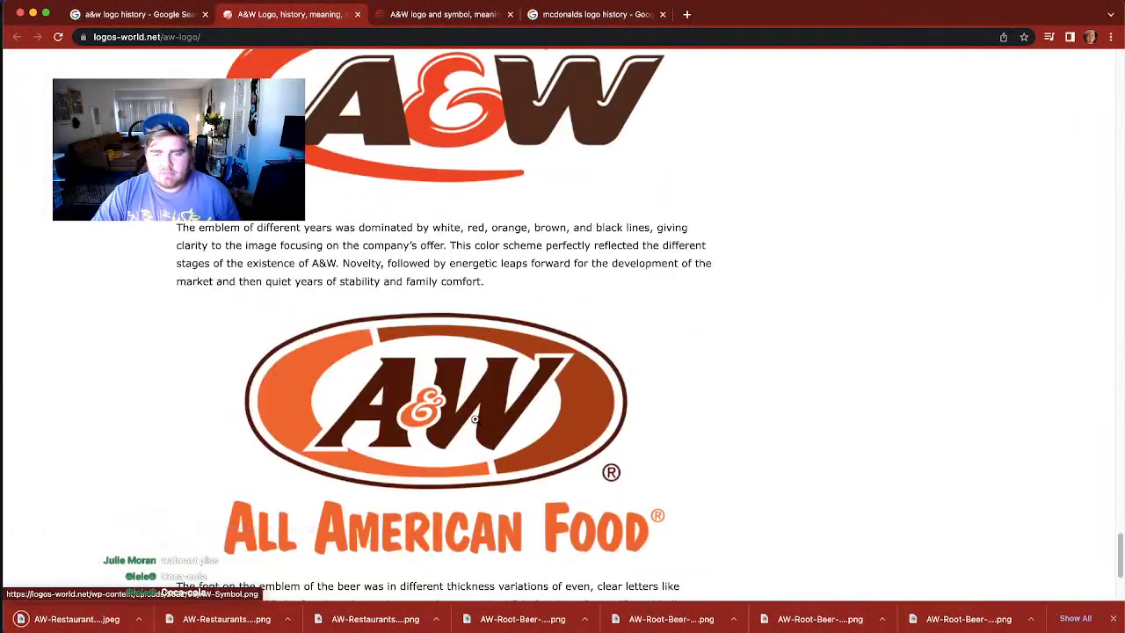
scroll(475, 423, "up", 4)
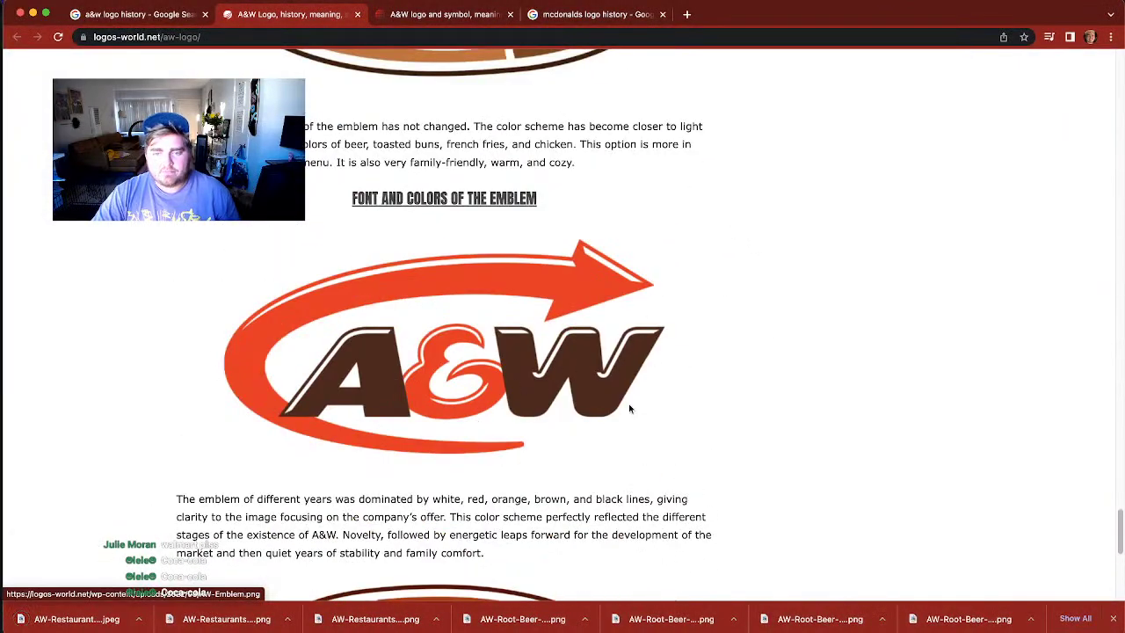
scroll(614, 446, "down", 6)
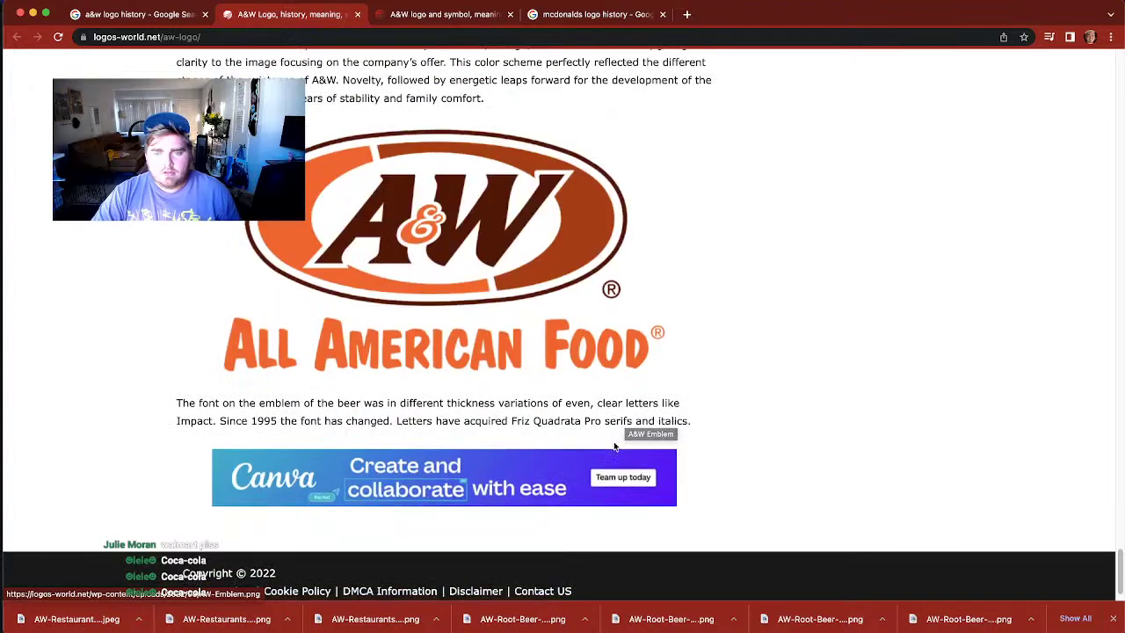
scroll(614, 441, "up", 5)
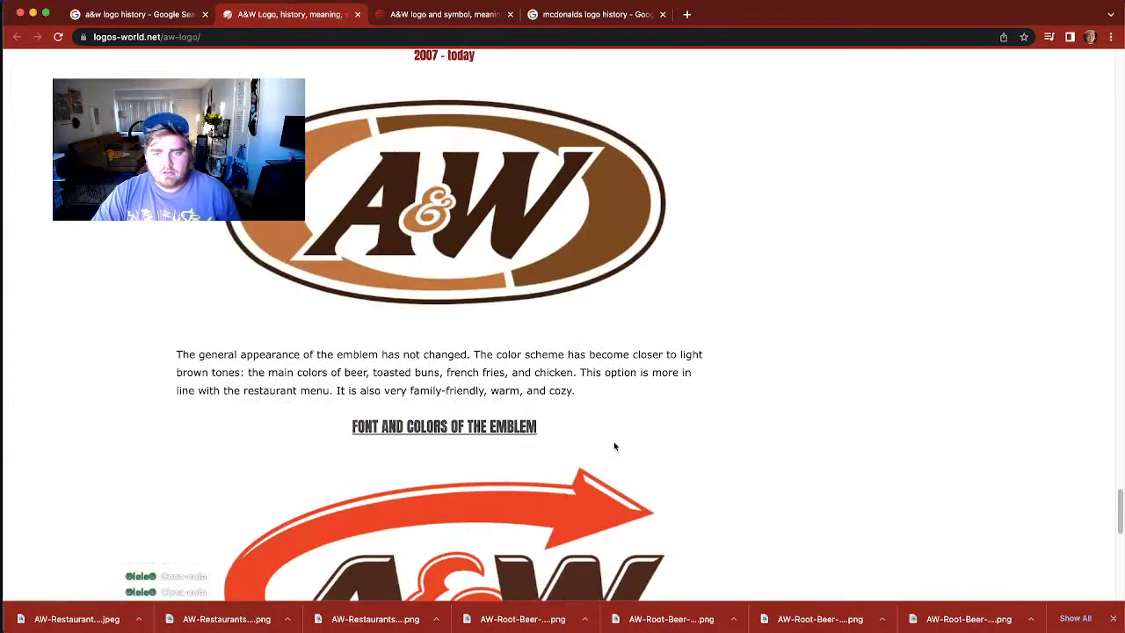
scroll(614, 441, "down", 5)
scroll(613, 444, "up", 10)
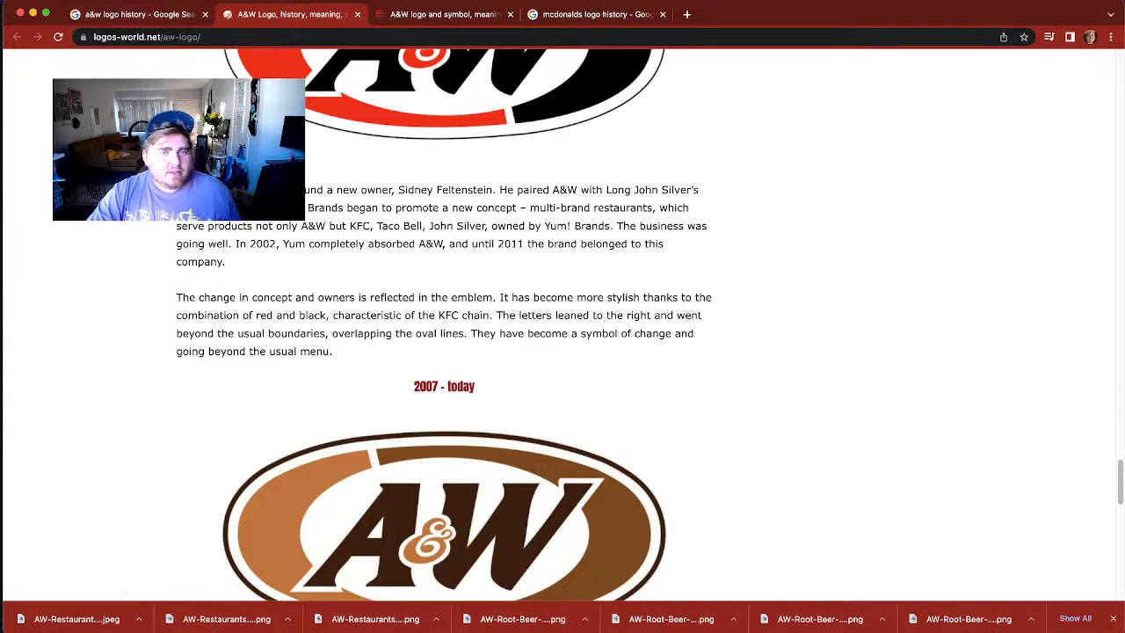
left_click(145, 16)
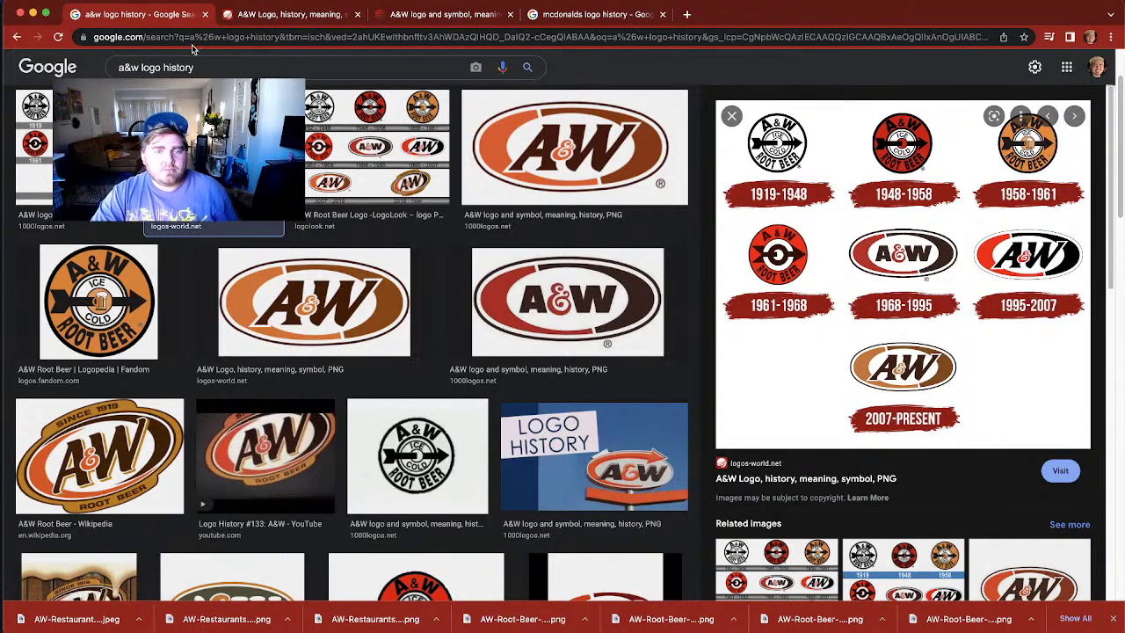
Step: Search Google Images for walmart logo history in place of the logos-world.net A&W page
left_click(261, 24)
left_click(200, 38)
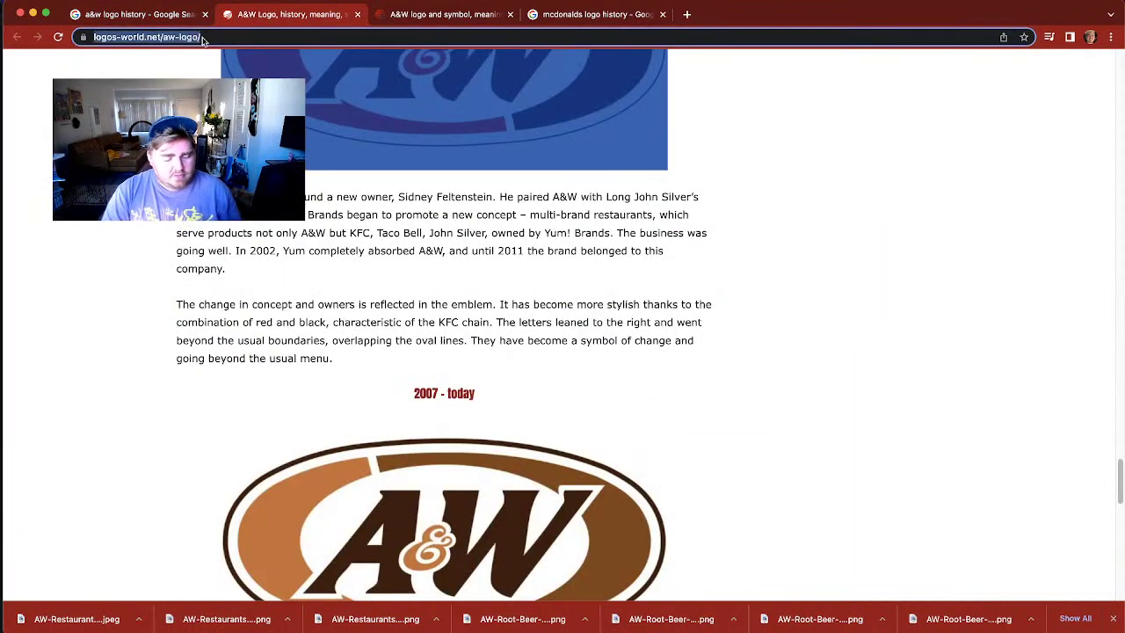
type("walmart")
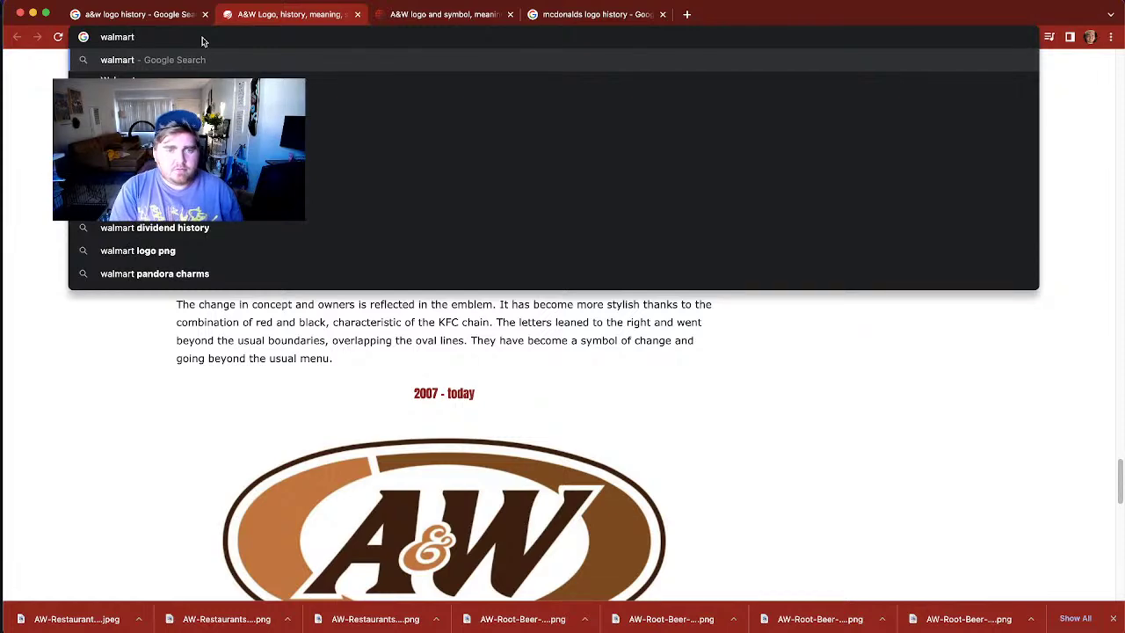
type(" logo history")
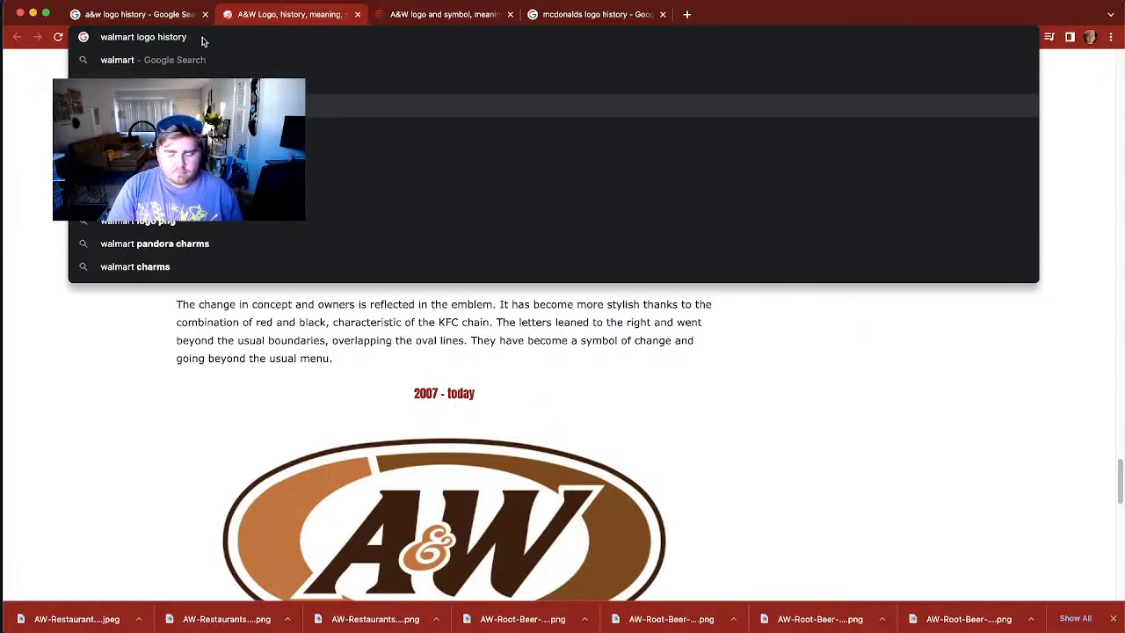
key("Return")
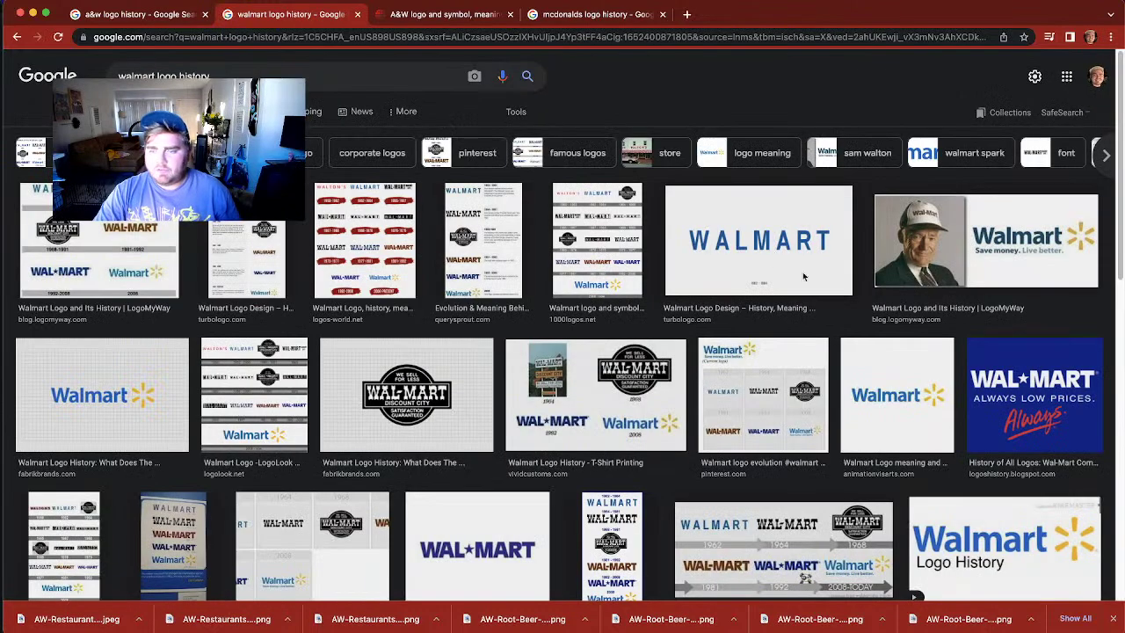
Step: Preview the Walmart logo history charts from LogoMyWay, logos-world.net and QuerySprout to compare the logo versions
left_click(144, 270)
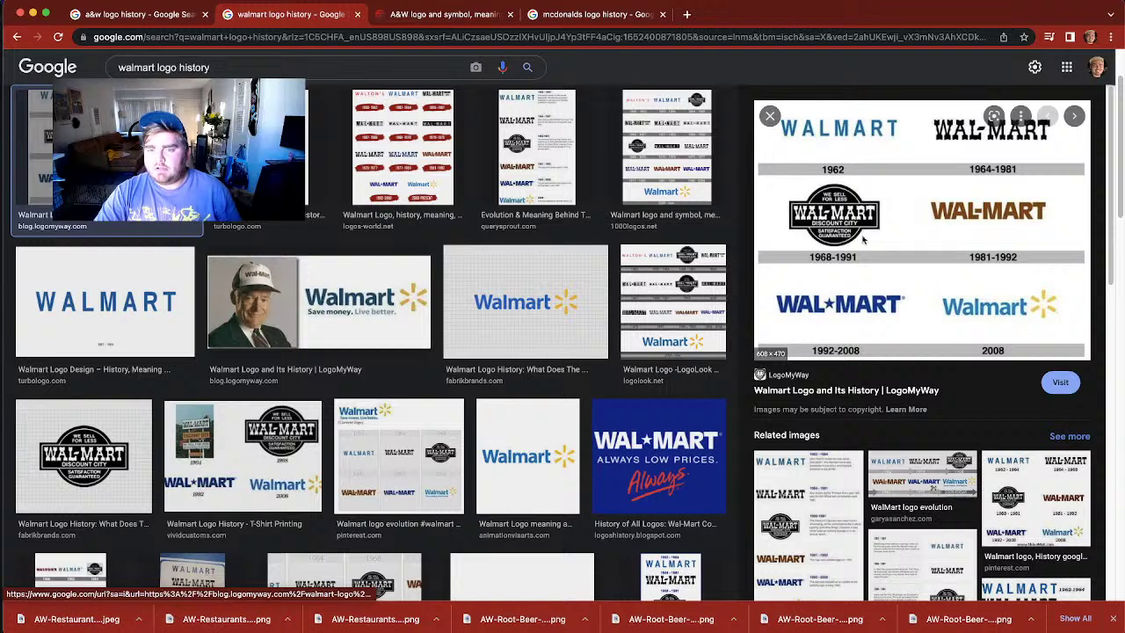
key("Right")
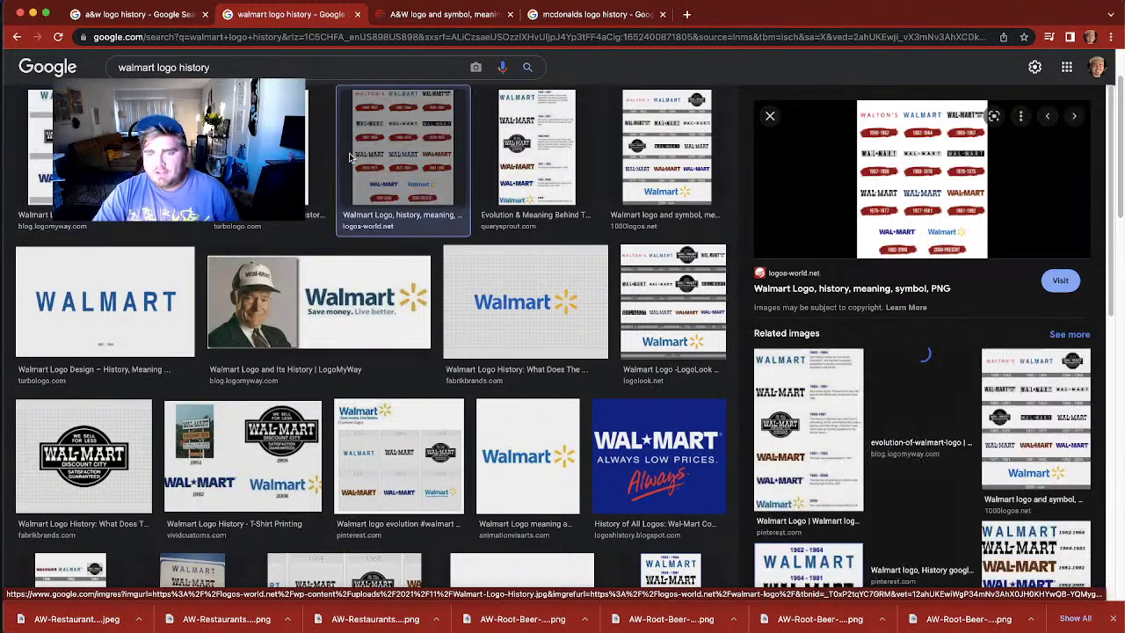
key("Right")
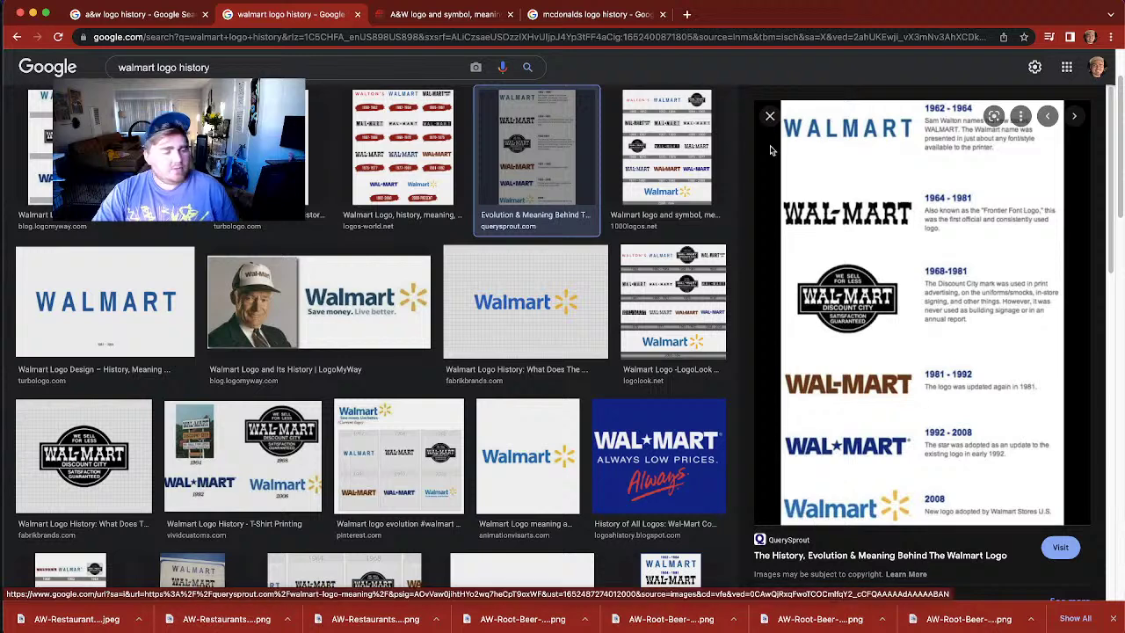
Step: Search Google Images for coca cola logo history and preview the logos-world.net chart of Coca-Cola logos
double_click(140, 68)
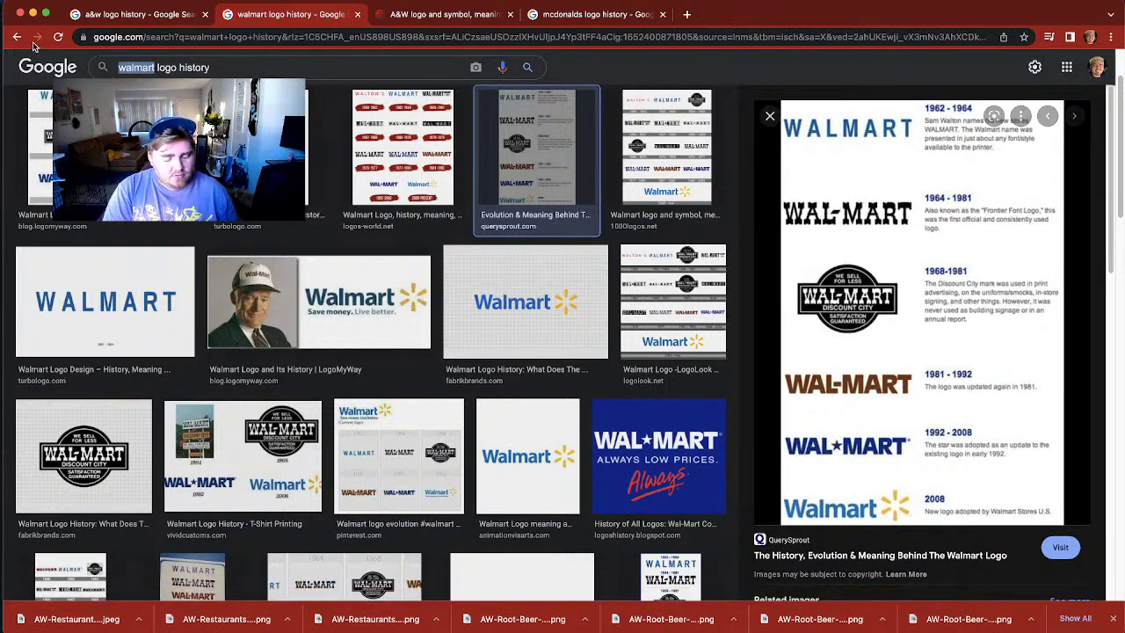
type("cod")
key("BackSpace")
type("ca")
key("BackSpace")
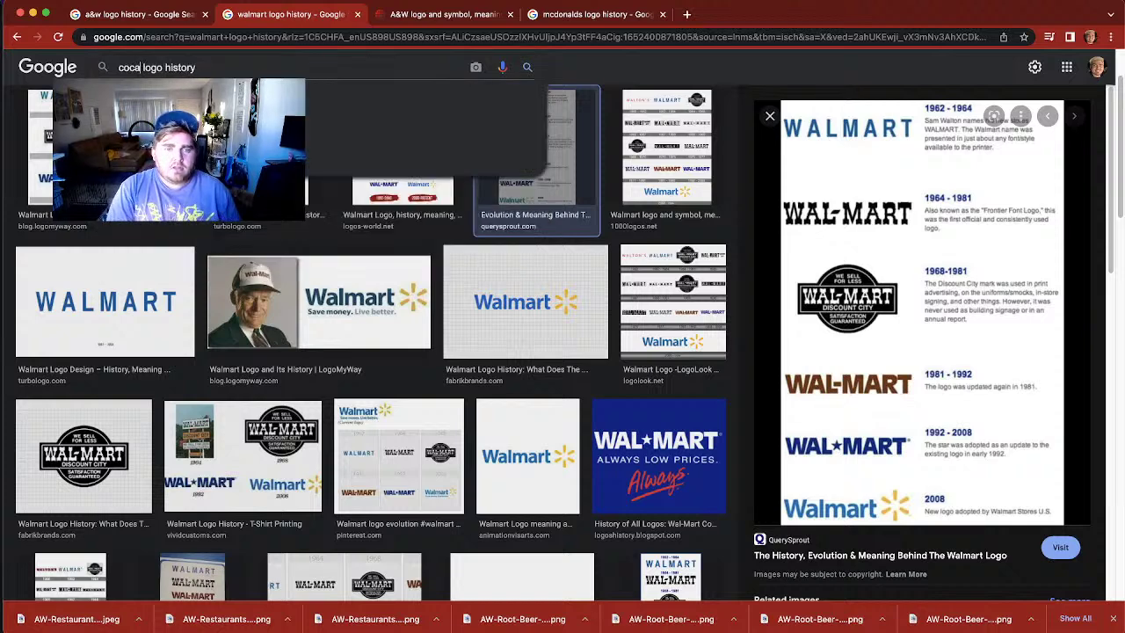
type("a coal")
key("Return")
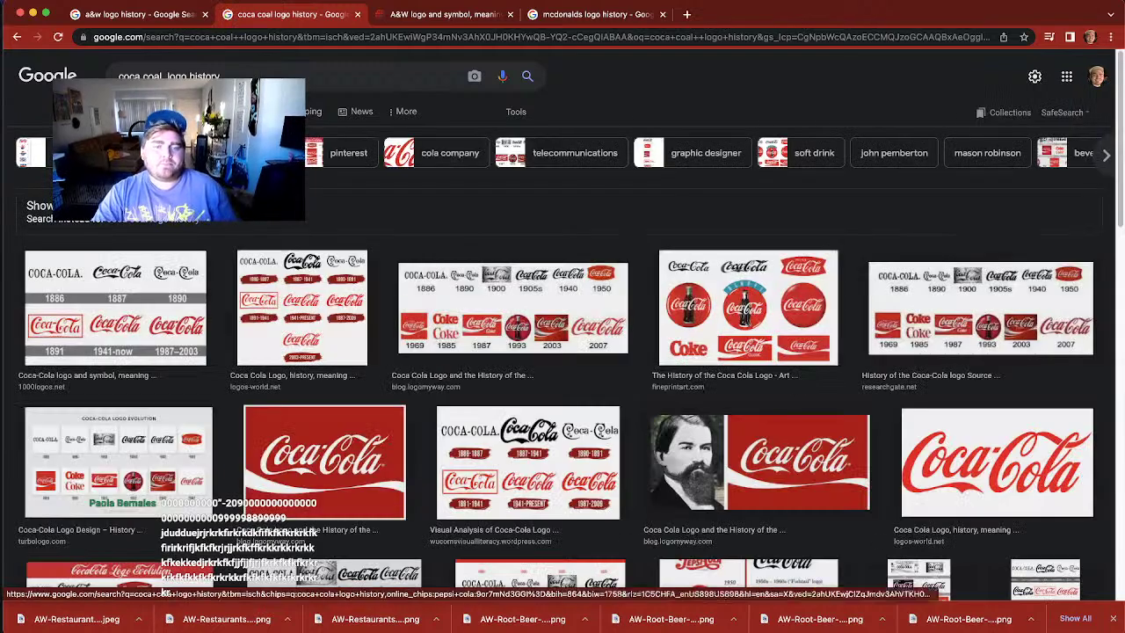
scroll(562, 392, "down", 2)
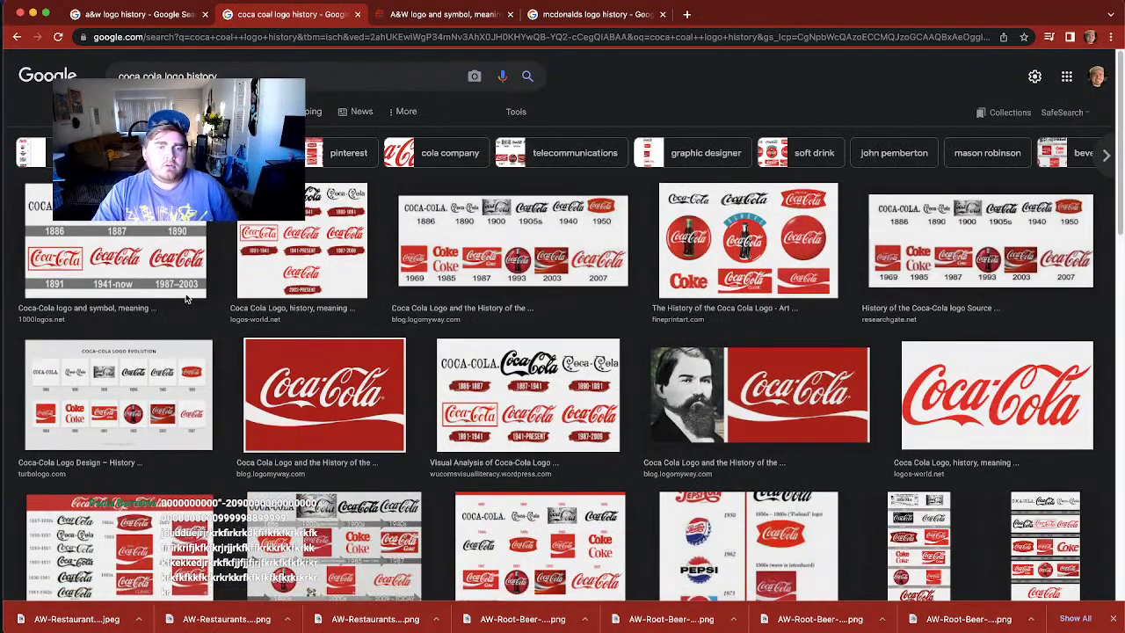
left_click(302, 250)
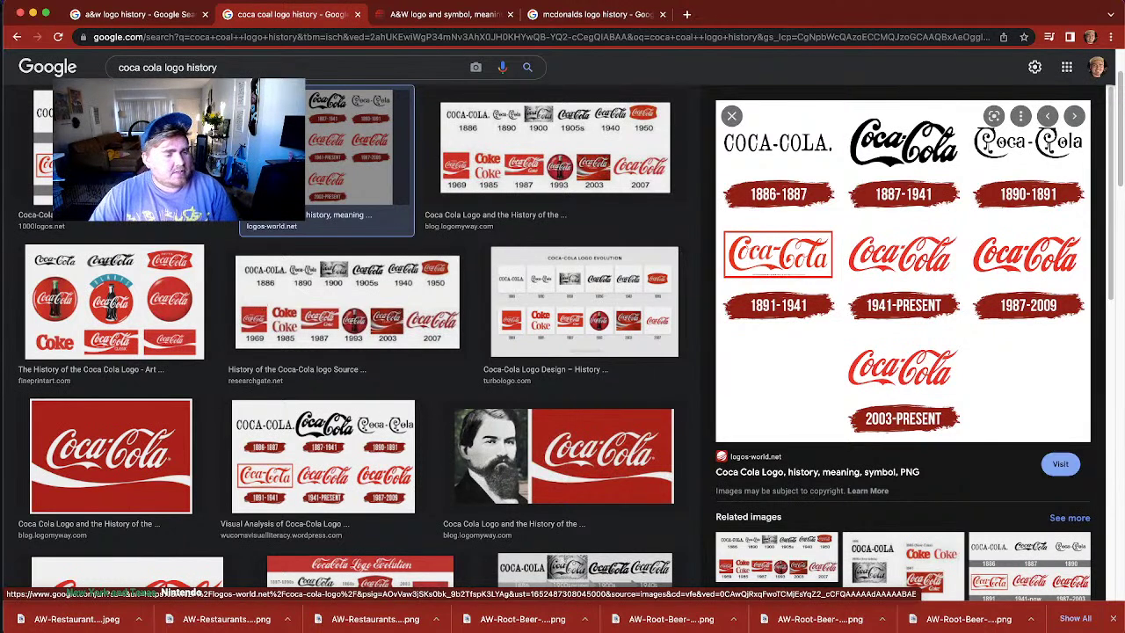
Step: Search Google Images for nintendo logo history in place of the Coca-Cola query
left_click_drag(161, 66, 91, 58)
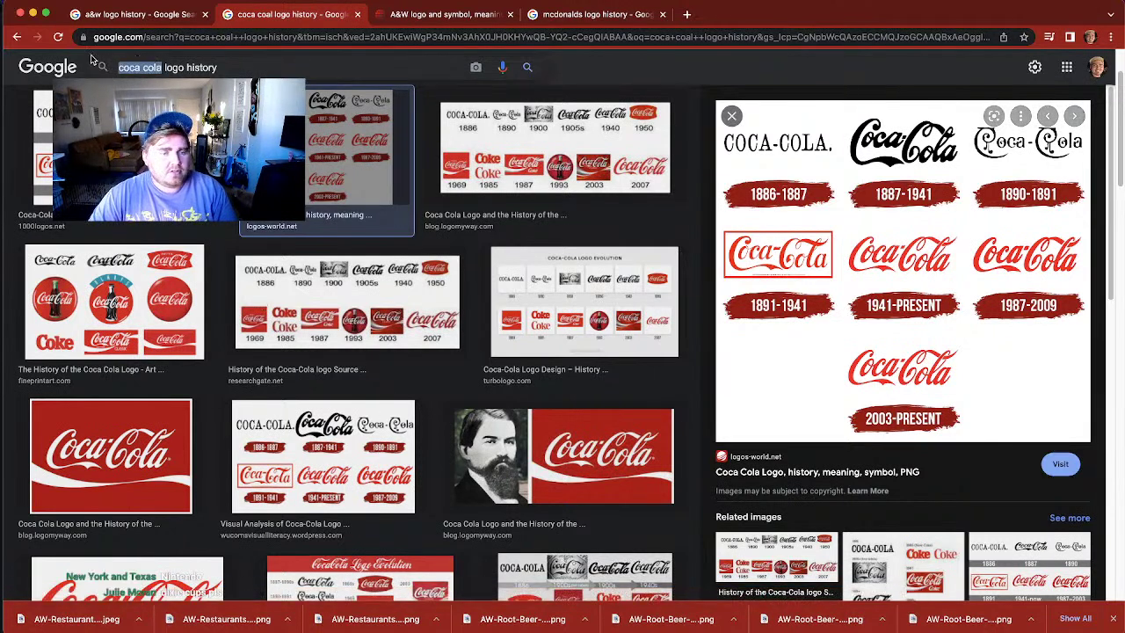
type("nintend")
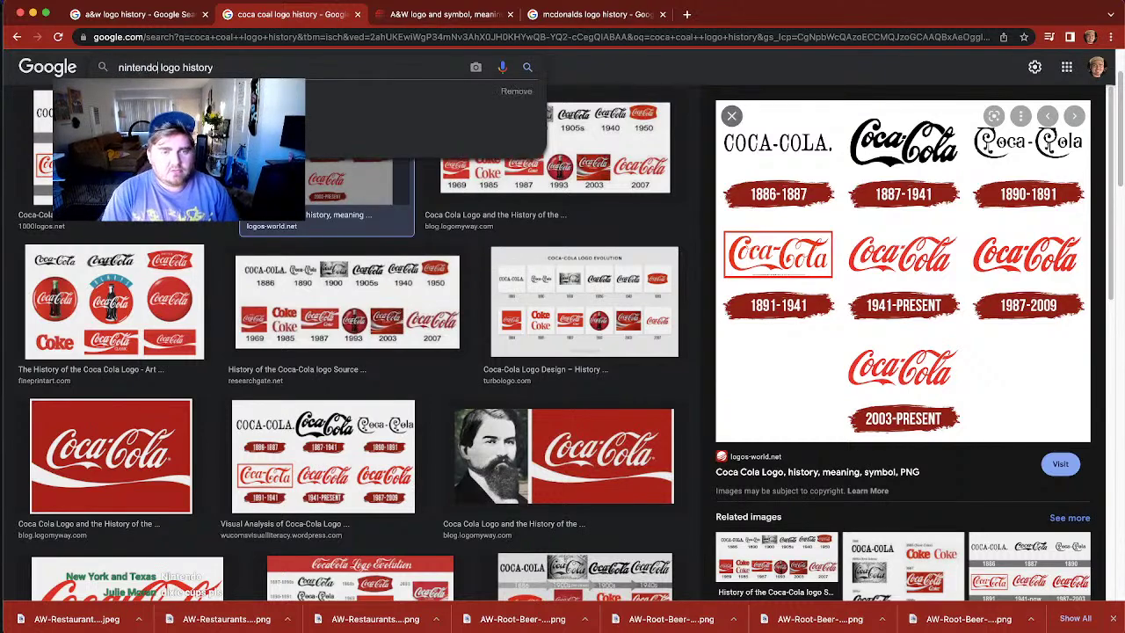
key("Return")
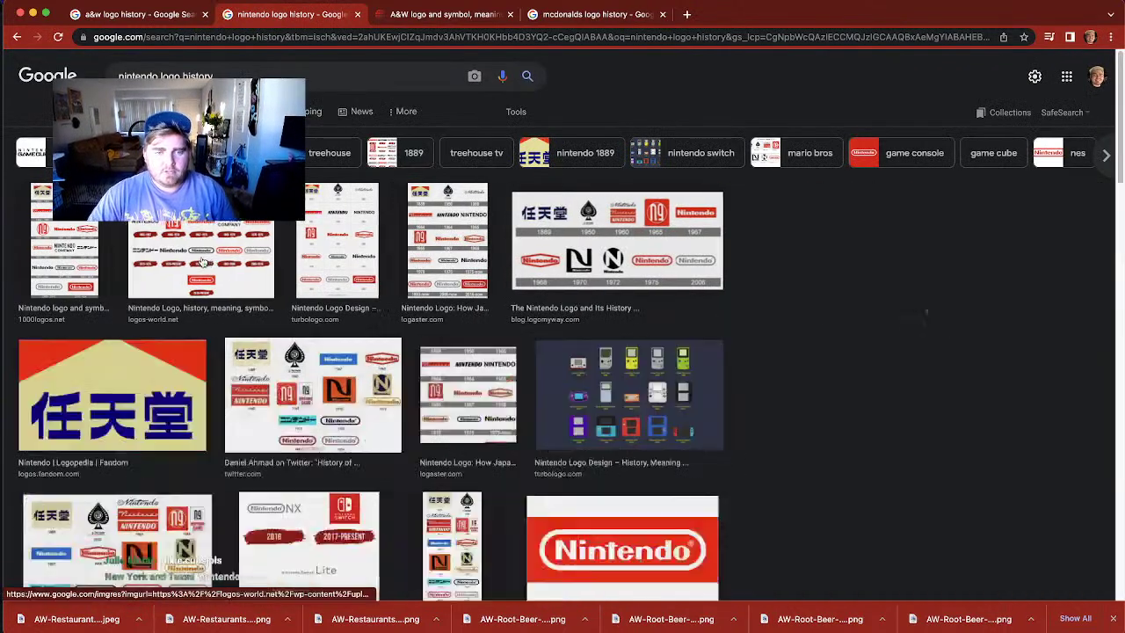
Step: Preview the Nintendo logo charts from logos-world.net and 1000logos.net and the Nintendo handheld timelines from Turbologo and Google Sites
left_click(202, 262)
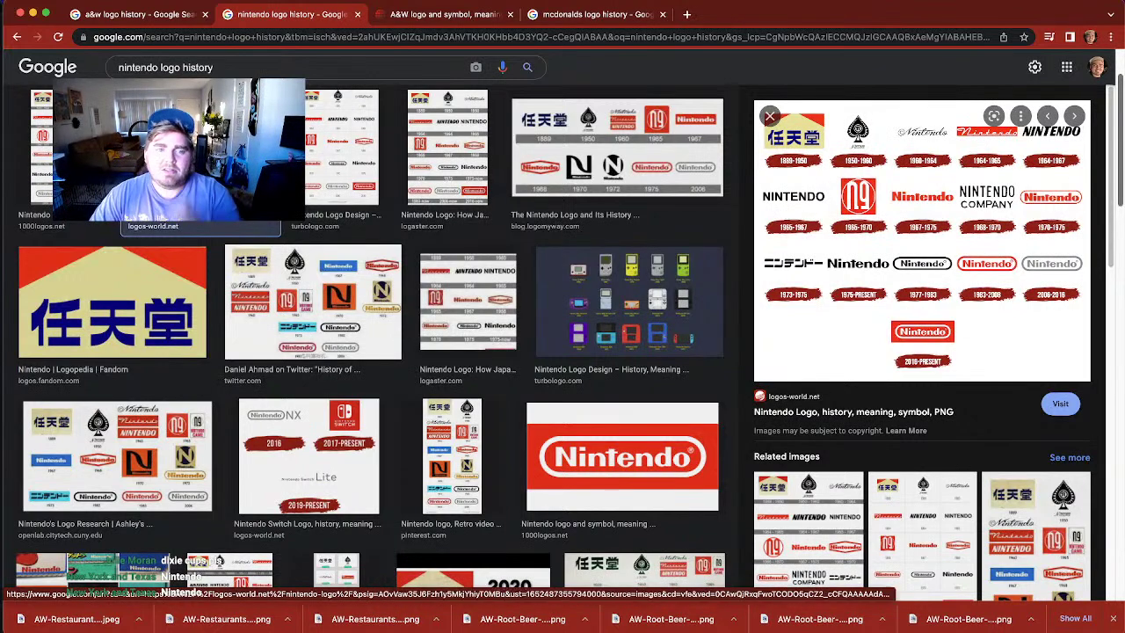
key("Left")
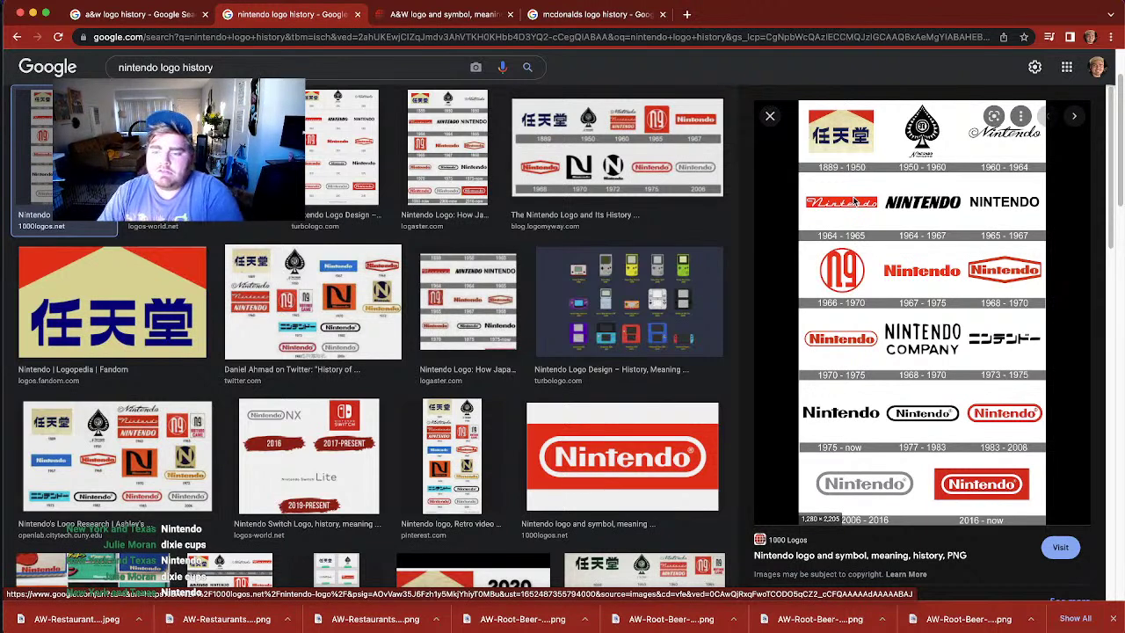
left_click(639, 286)
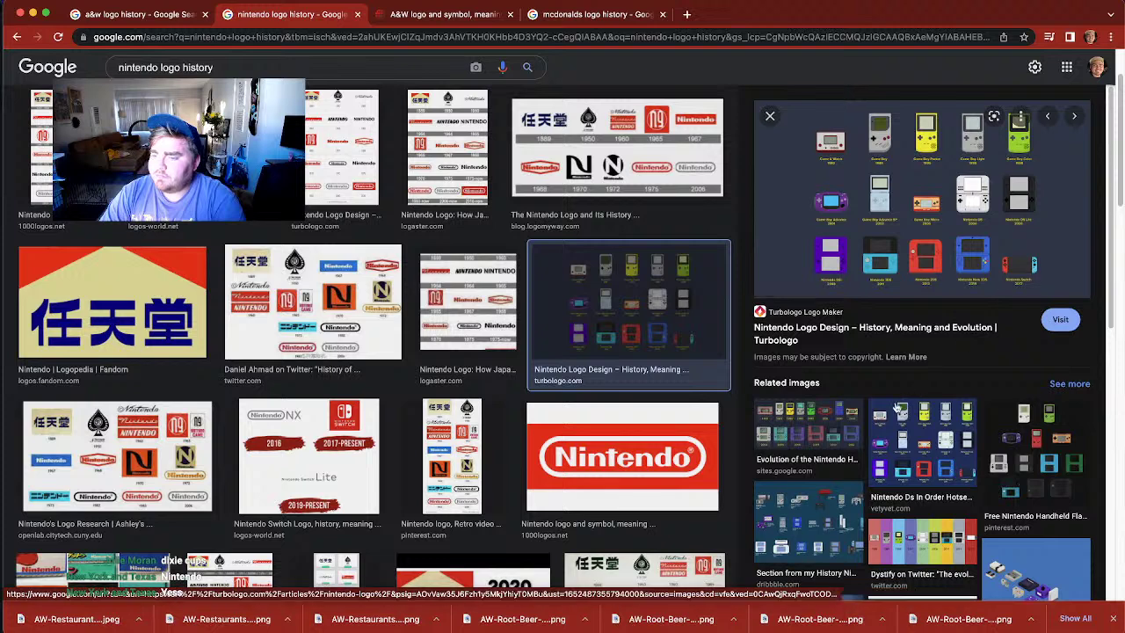
left_click(795, 426)
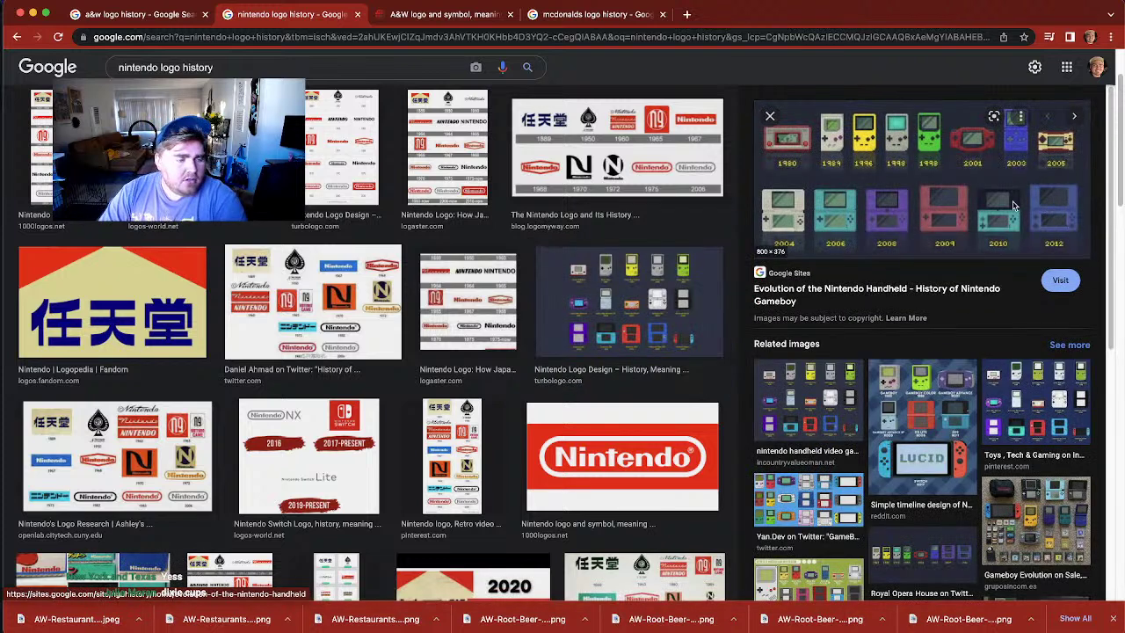
Step: Search Google Images for dixie cups through the years
left_click_drag(159, 67, 115, 68)
type("dixie")
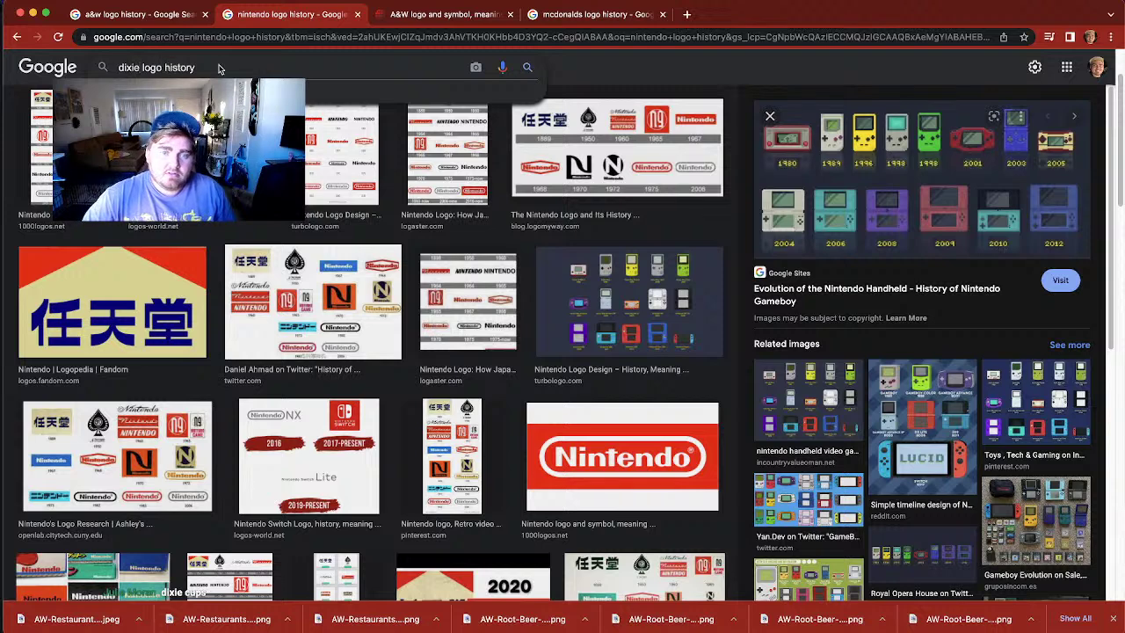
left_click_drag(195, 67, 145, 70)
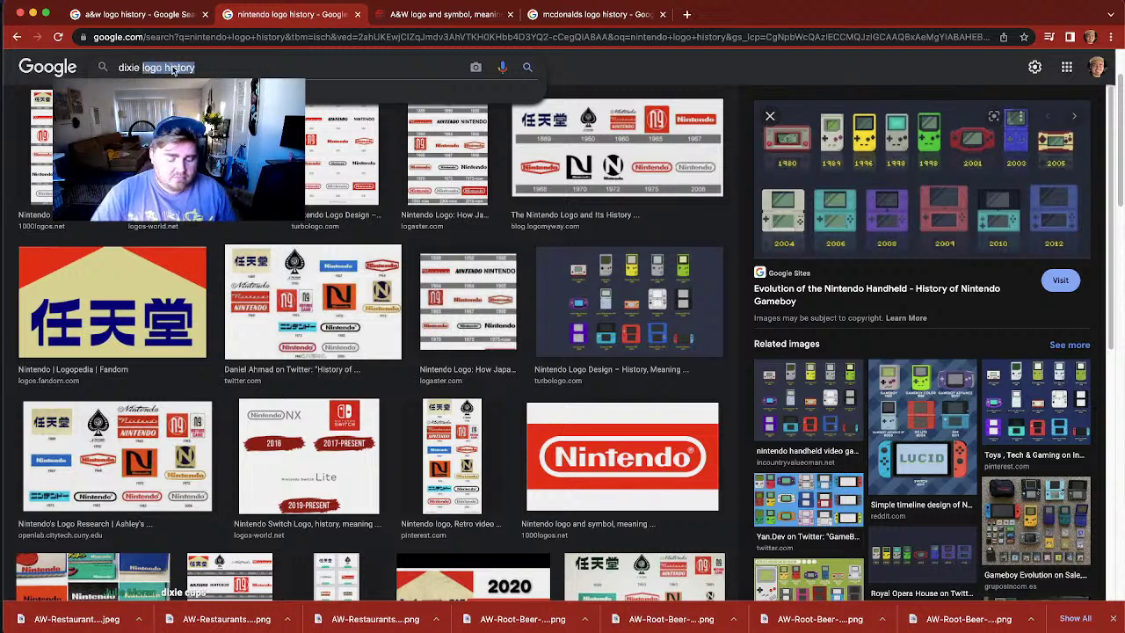
type("cups ")
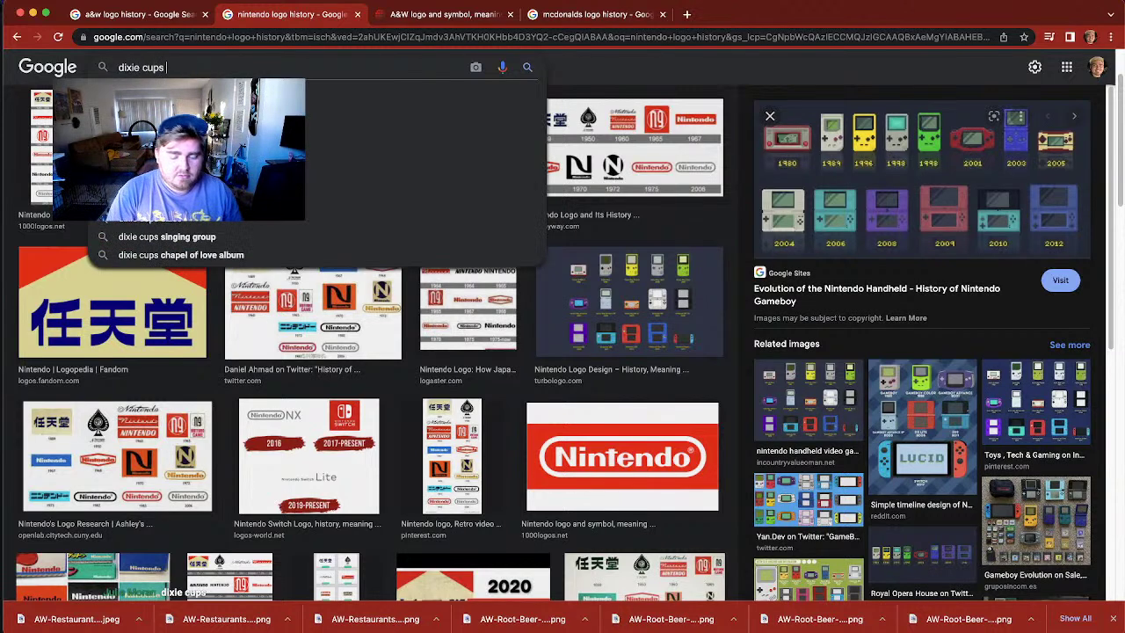
type("through the years")
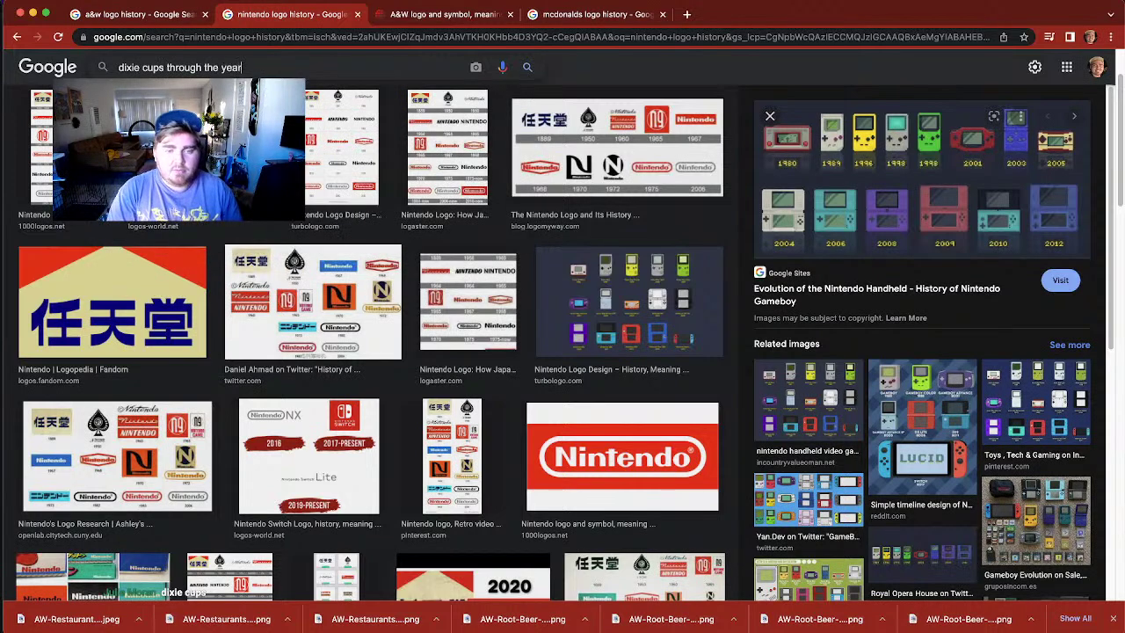
key("Return")
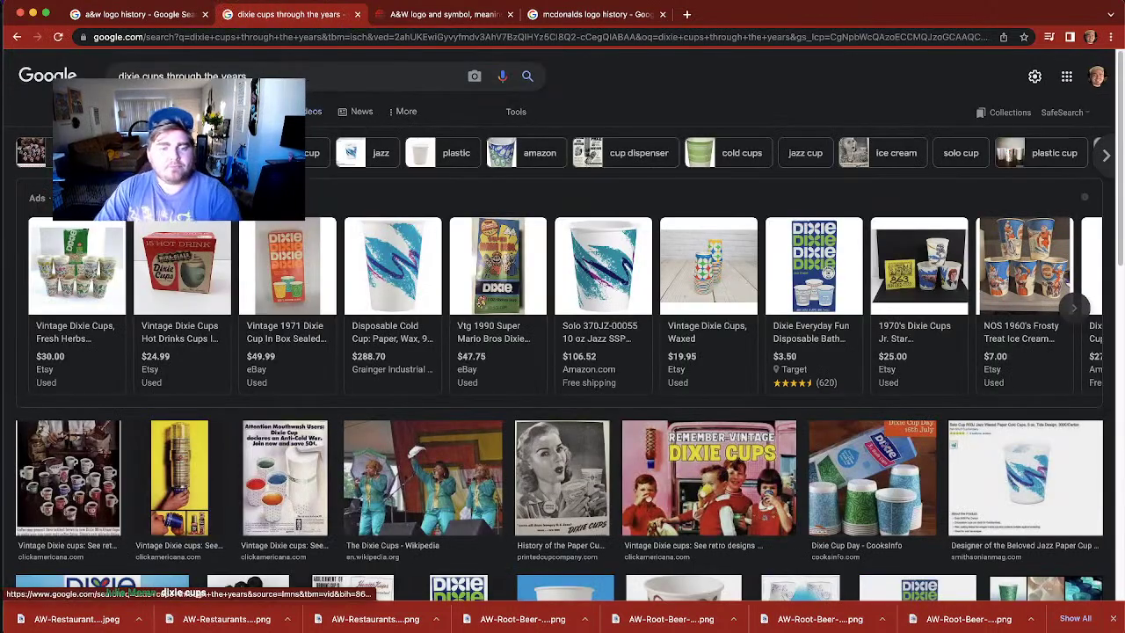
Step: Preview the vintage Dixie cups photo and the related Dixie kitchen refill box, and examine the remaining results for older designs
scroll(288, 382, "down", 3)
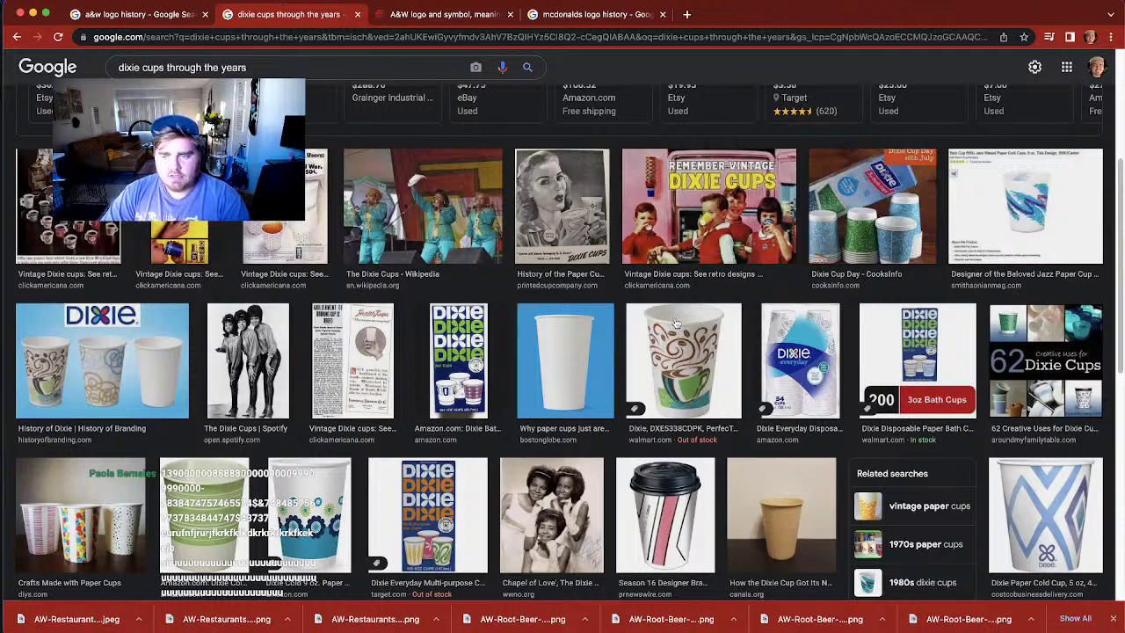
left_click(703, 220)
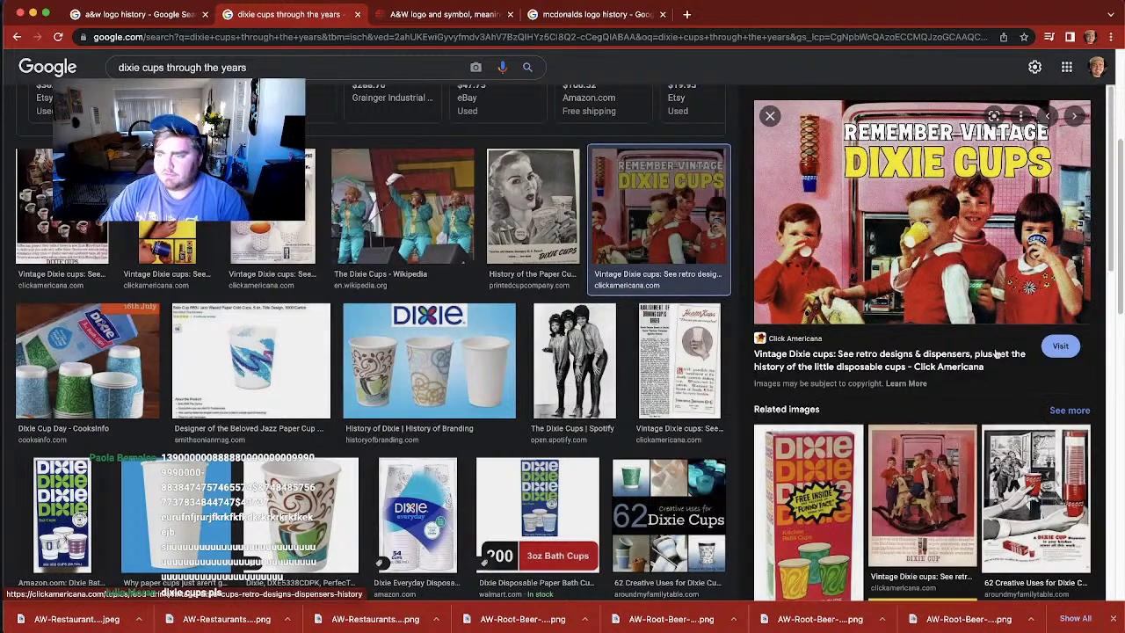
left_click(808, 510)
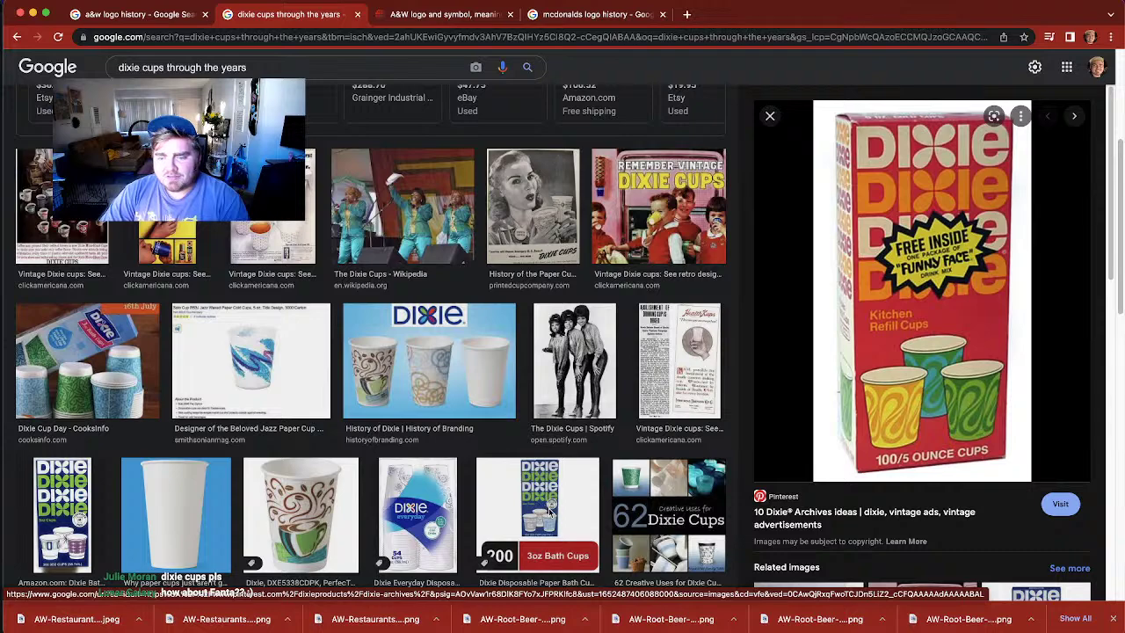
scroll(545, 508, "down", 3)
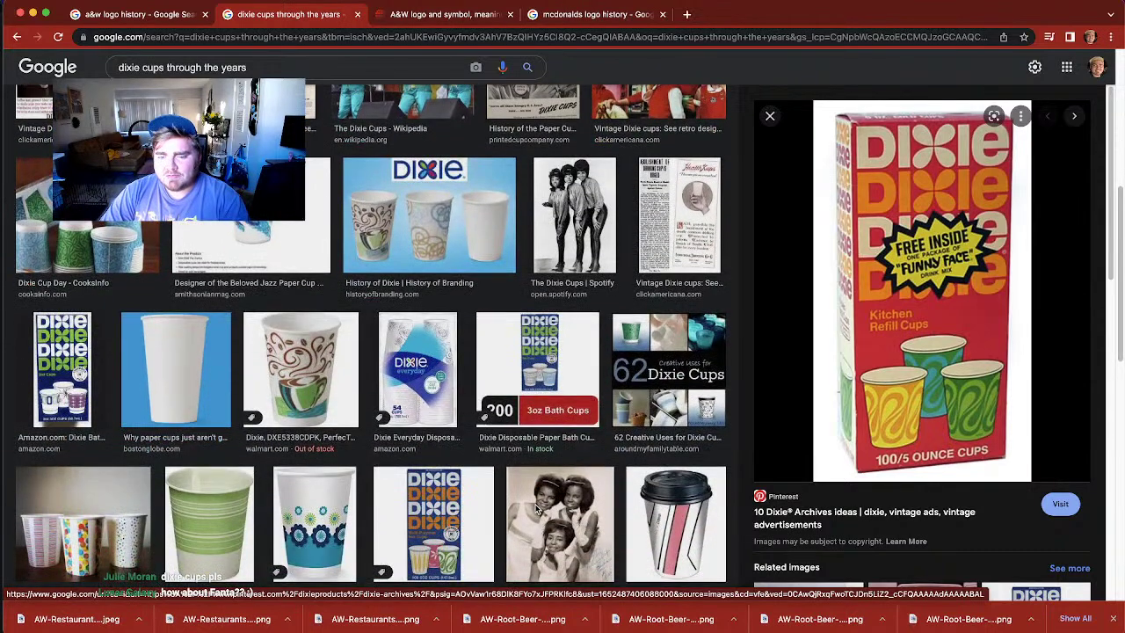
scroll(539, 508, "down", 5)
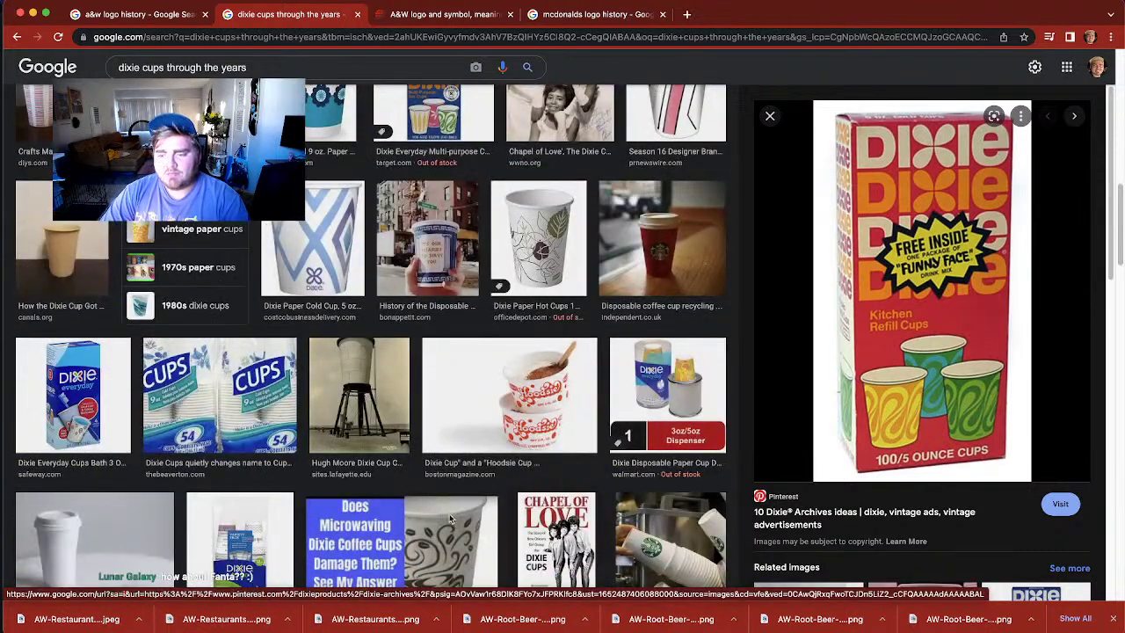
scroll(545, 499, "down", 5)
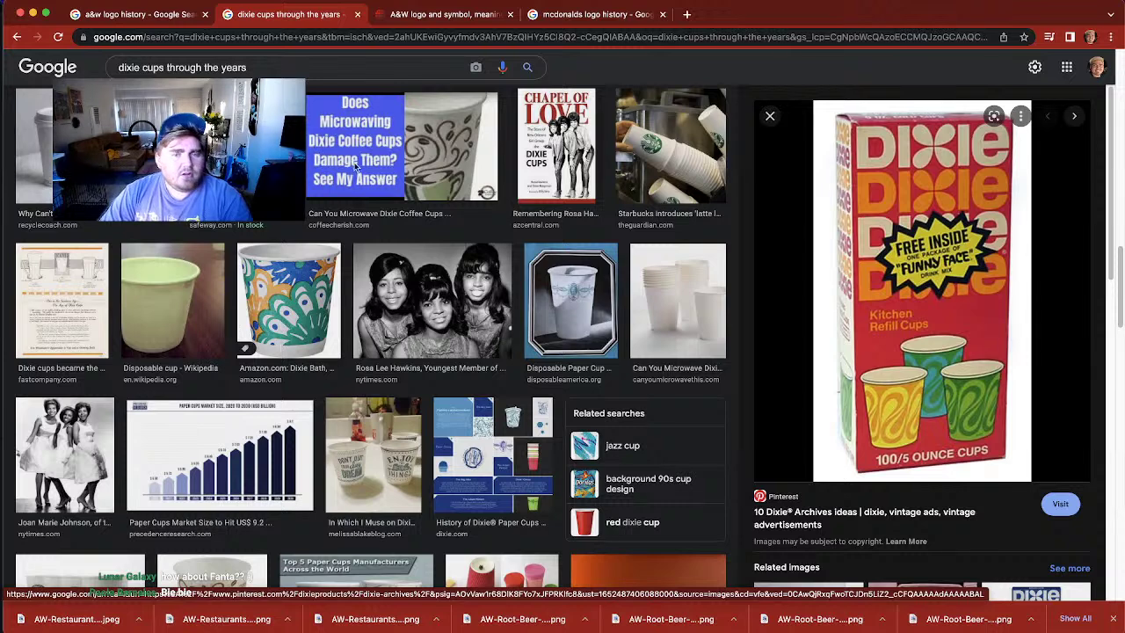
Step: Search Google Images for fanta logo history and preview the logos-world.net and 1000 Logos charts of Fanta logos
left_click_drag(294, 68, 106, 52)
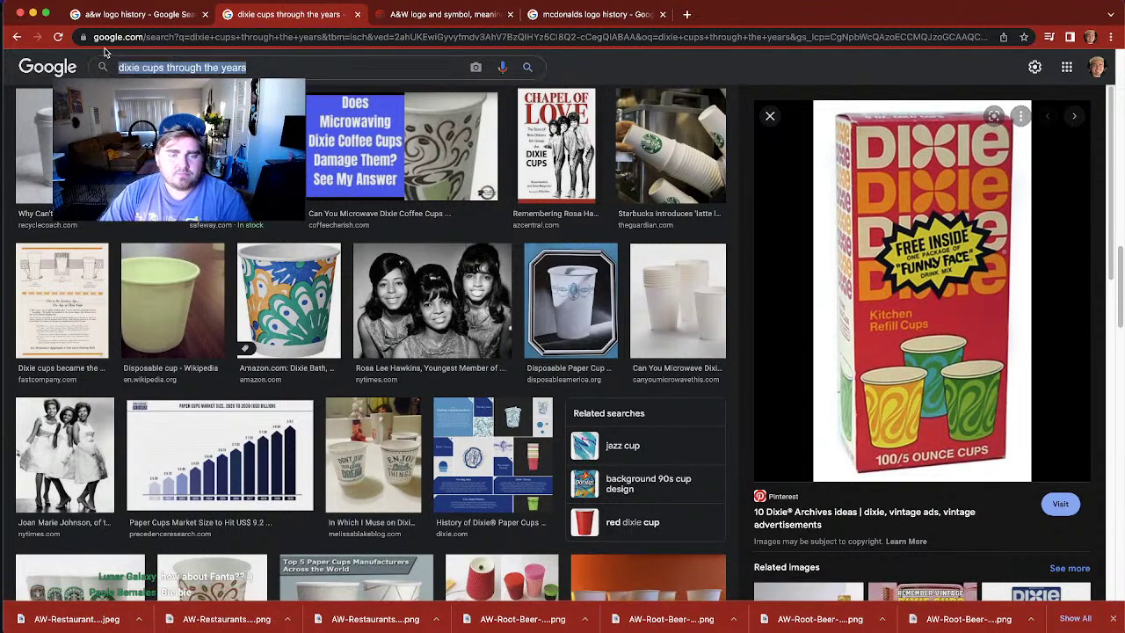
type("fanta logo his")
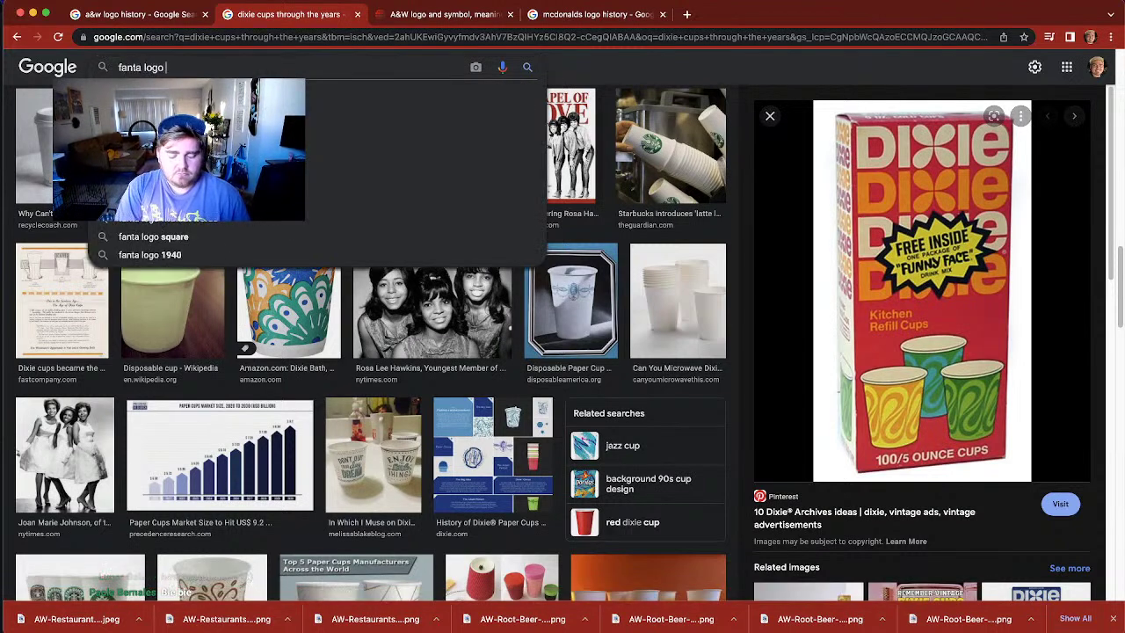
type("tory")
key("Return")
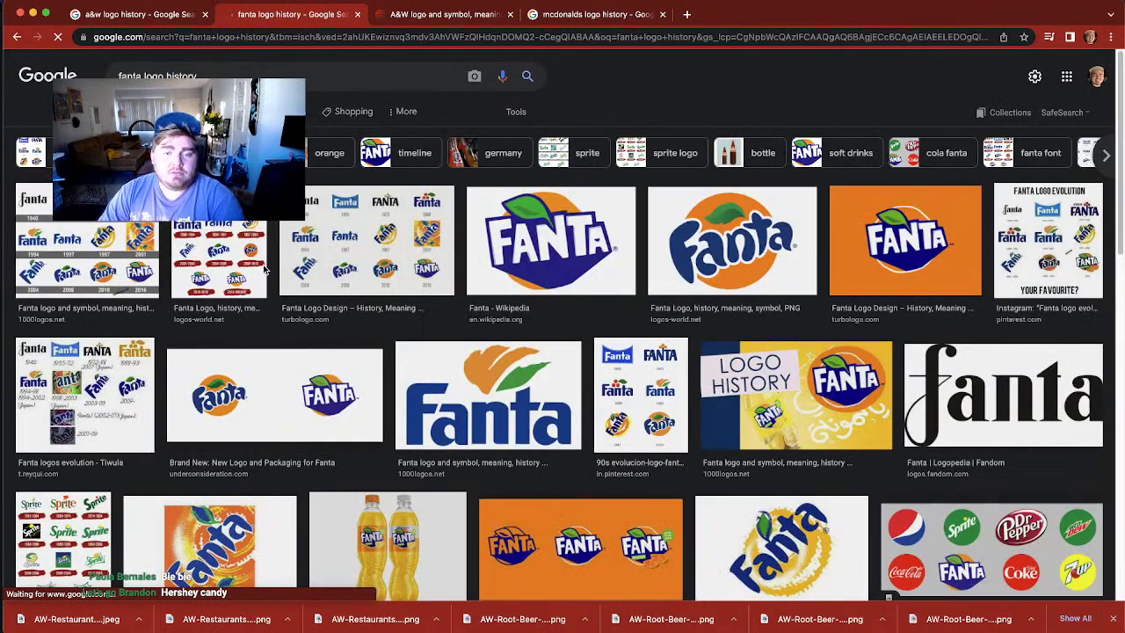
left_click(216, 260)
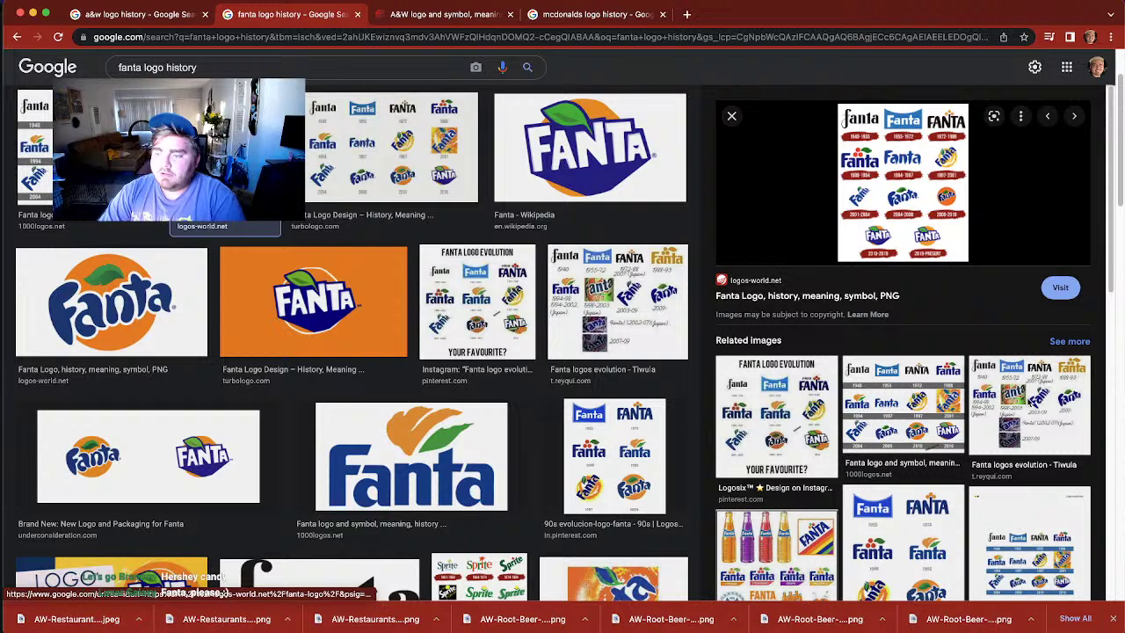
left_click(903, 413)
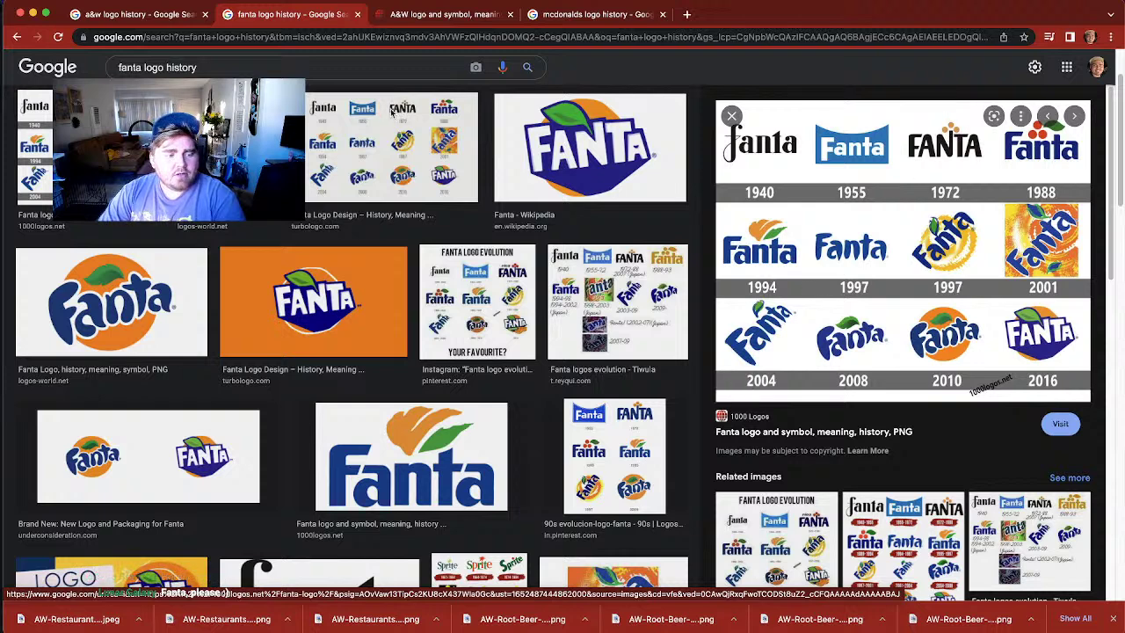
Step: Search Google Images for hersheys logo history, preview the 1000 Logos Hershey chart, and examine the surrounding results
left_click_drag(141, 68, 112, 65)
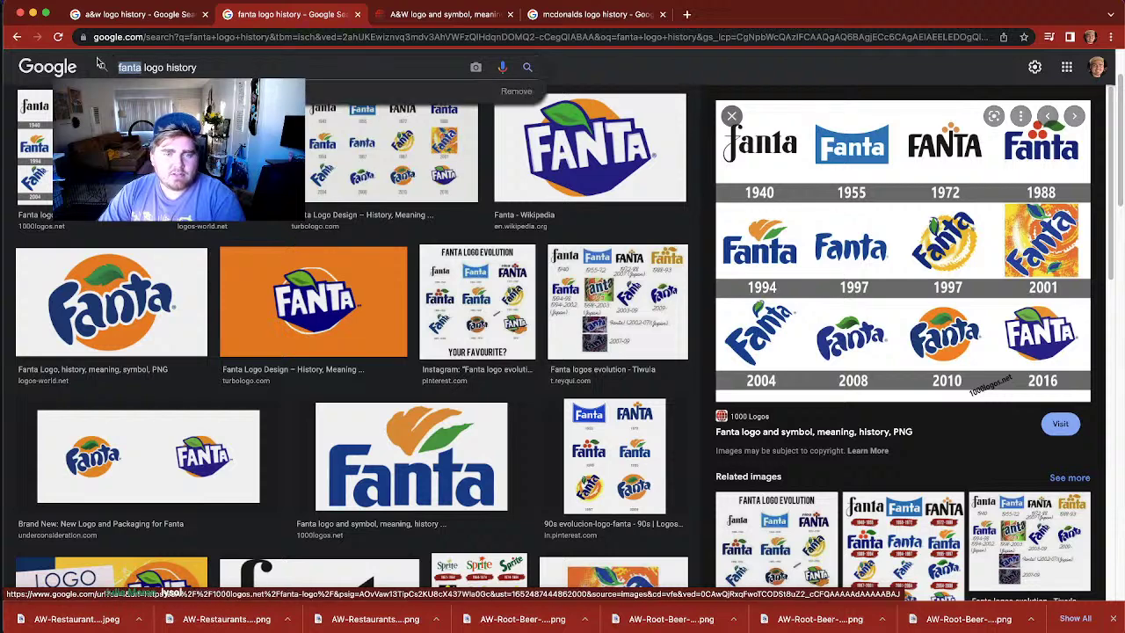
type("hershey")
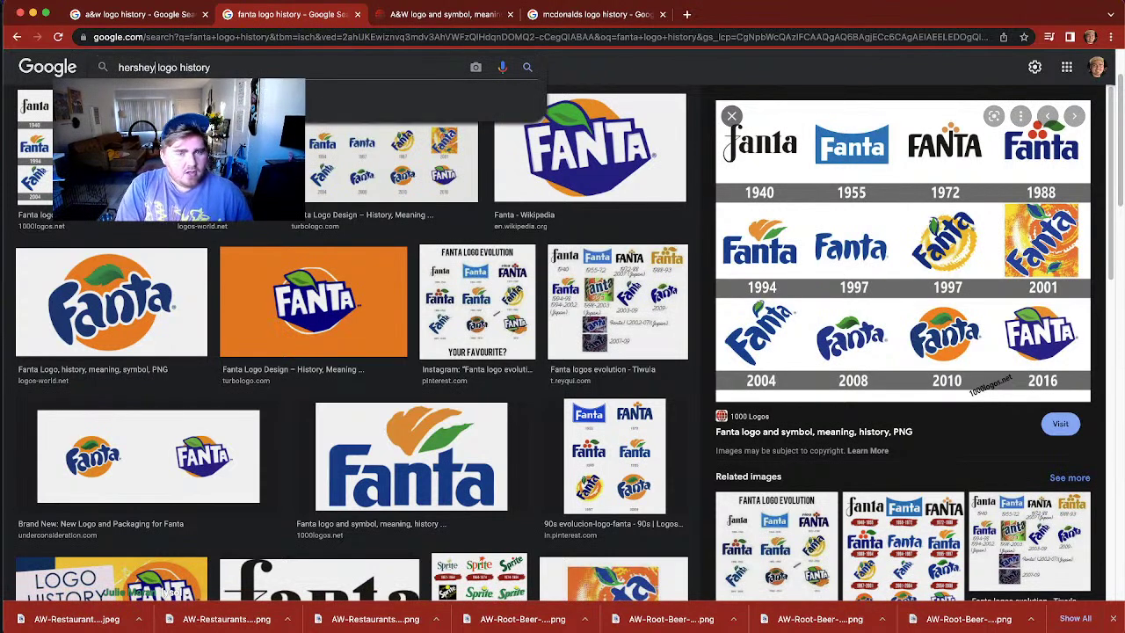
type("s")
key("Return")
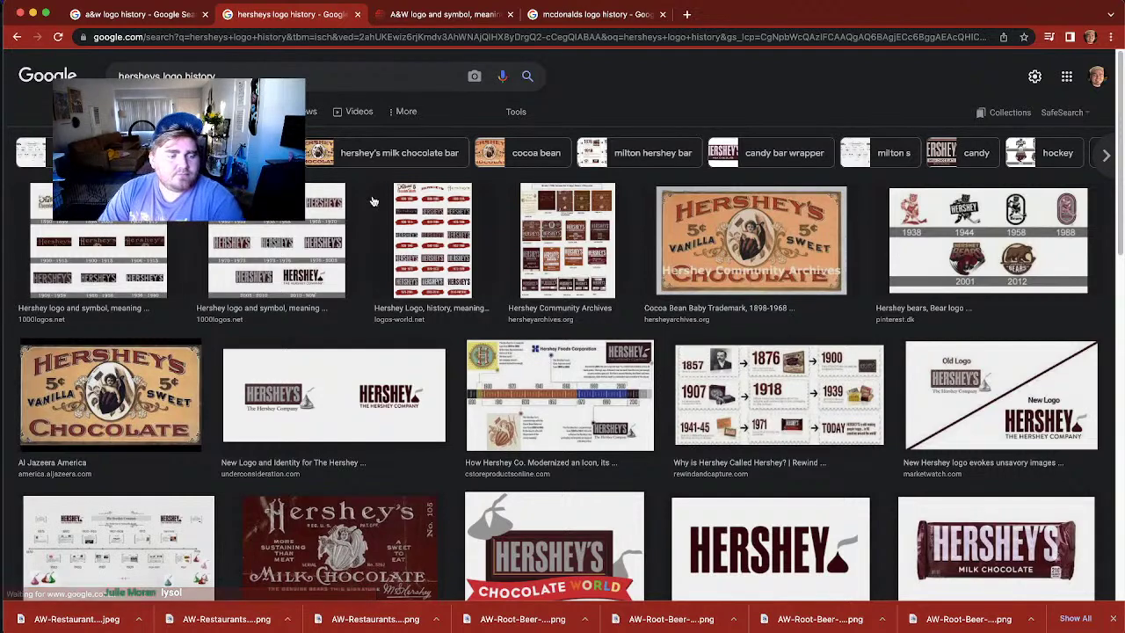
left_click(248, 241)
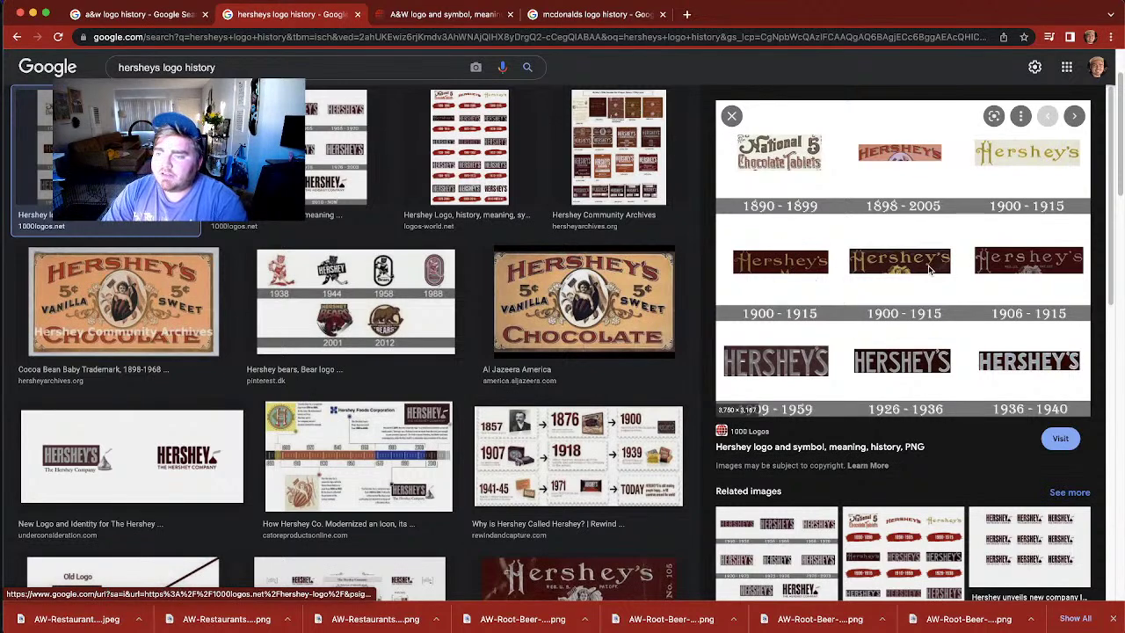
scroll(439, 461, "down", 3)
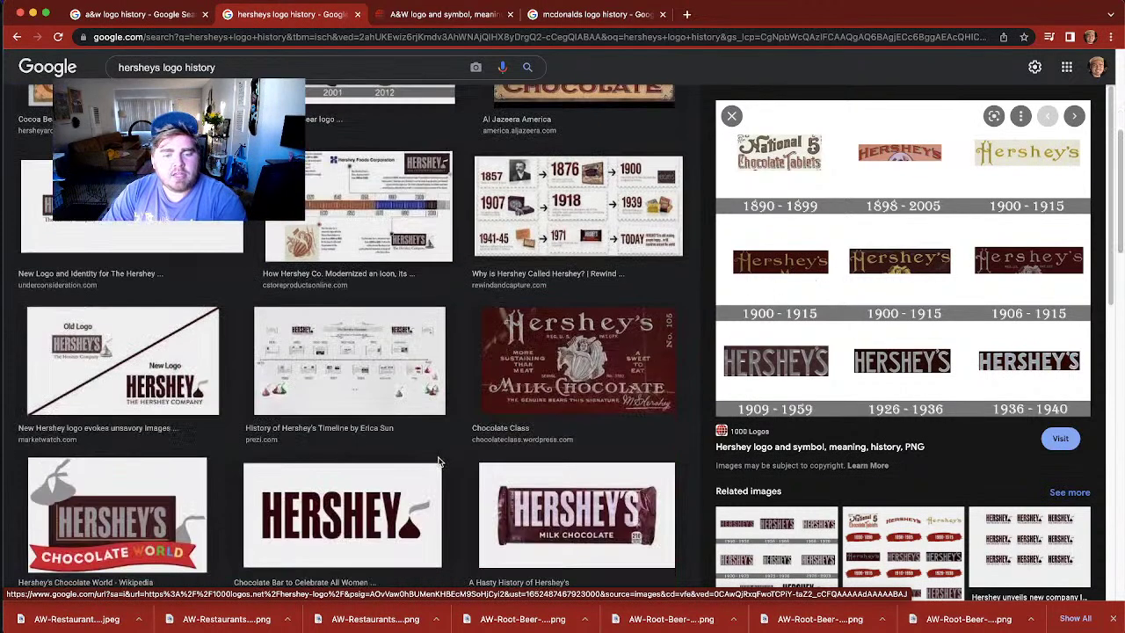
scroll(432, 474, "up", 4)
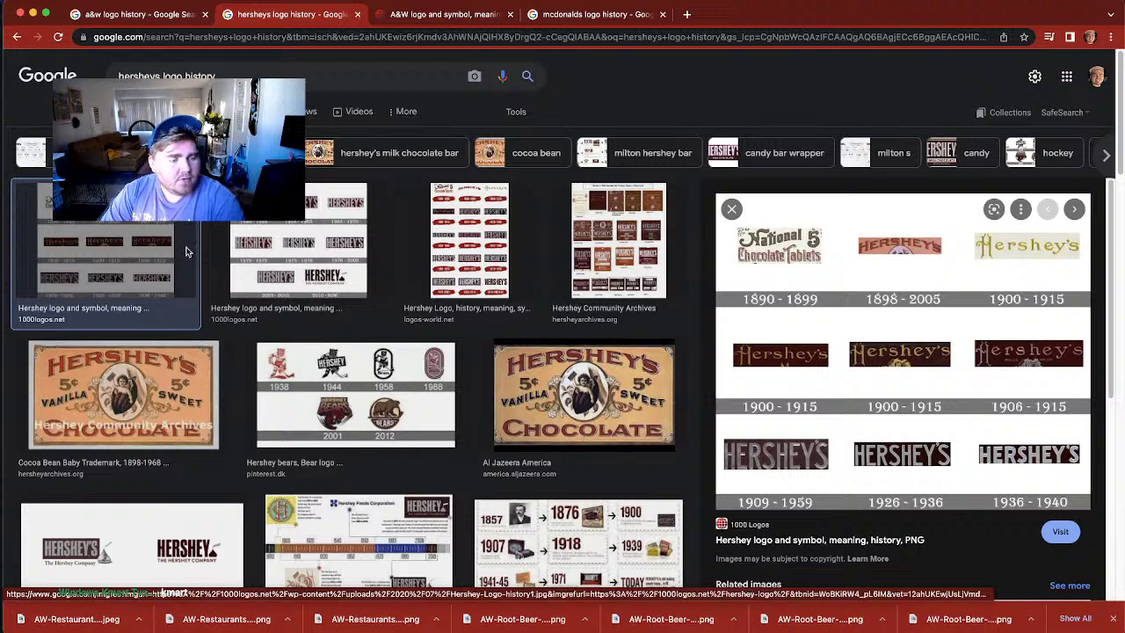
Step: Search Google Images for lysol logo history, with a space between the brand name and logo
double_click(139, 76)
type("lysol")
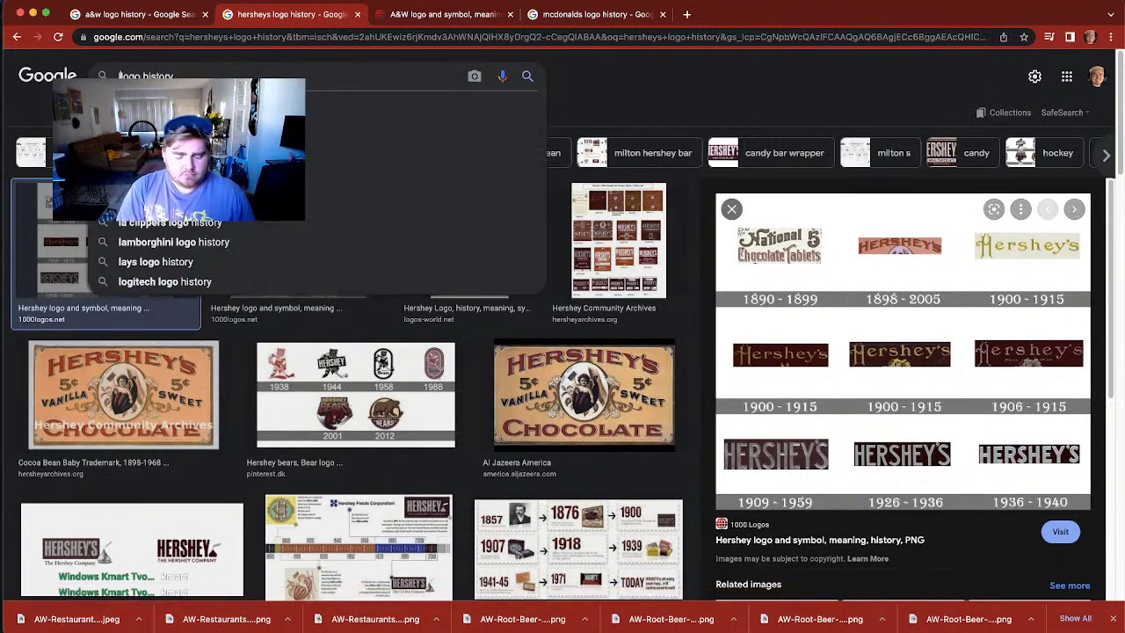
key("Return")
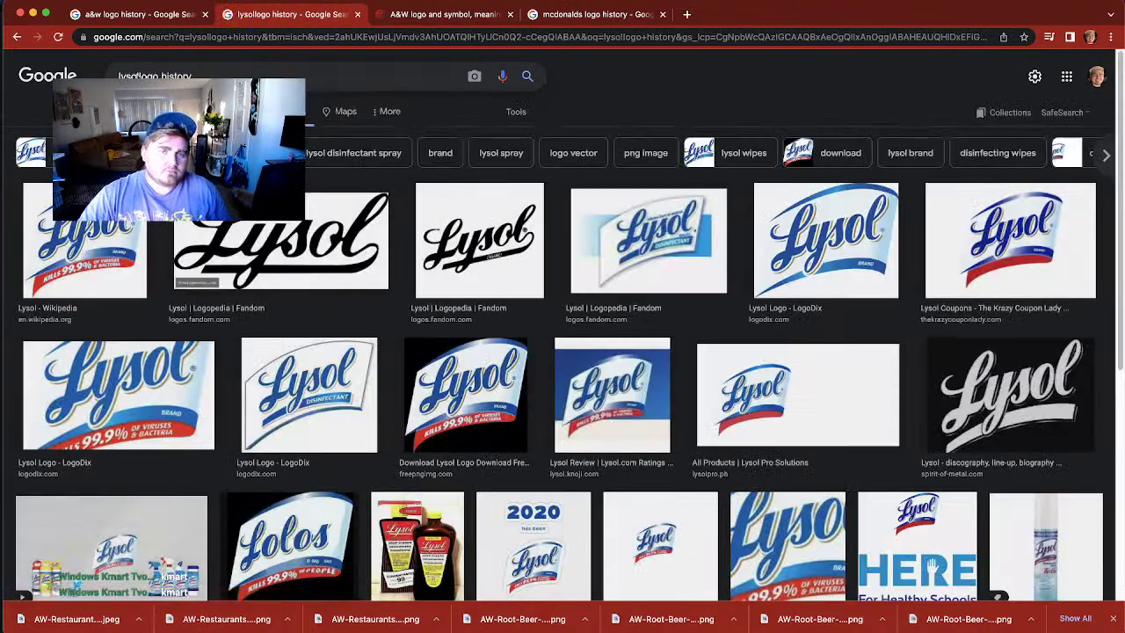
left_click(139, 77)
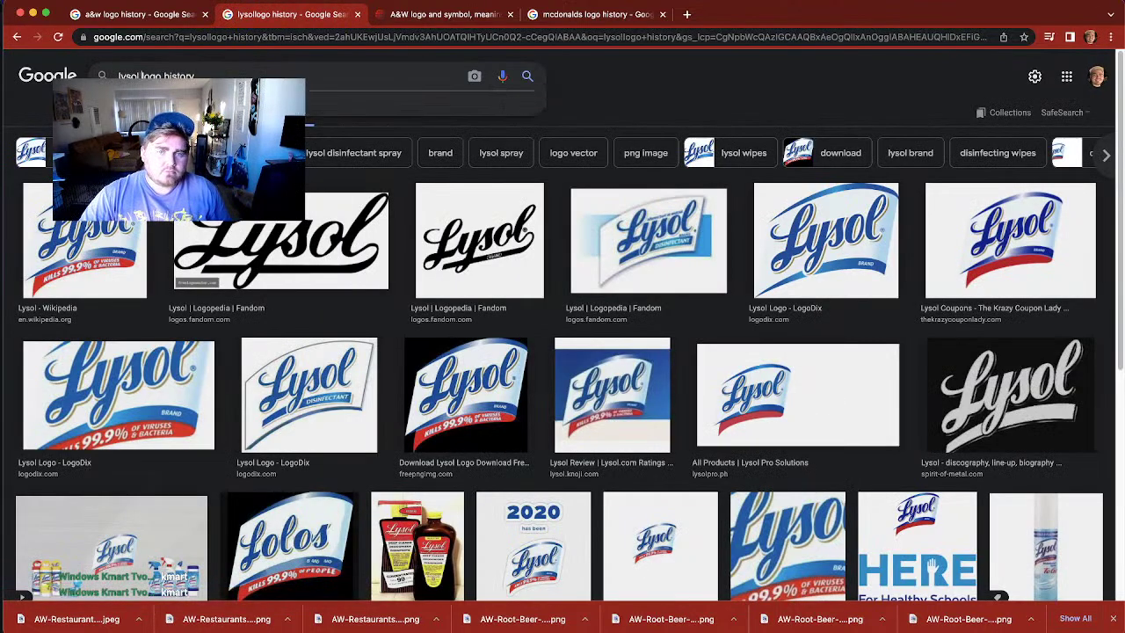
key("Return")
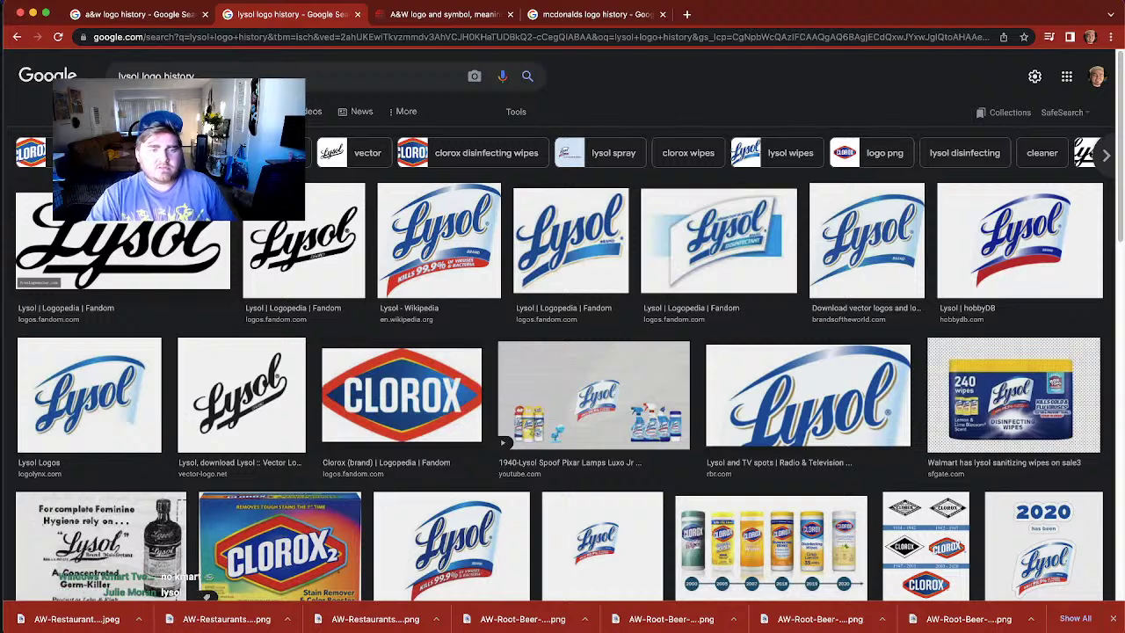
Step: Search Google Images for clorox logo history and preview both 1000 Logos charts, for the Clorox company and the Clorox brand
double_click(132, 76)
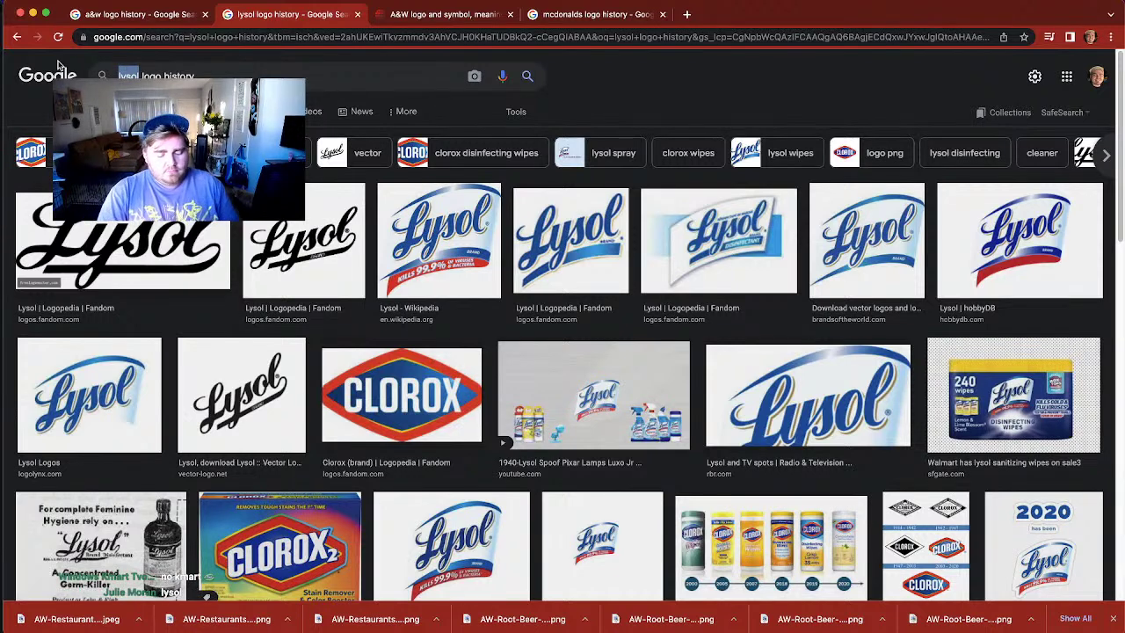
type("clorox")
key("Return")
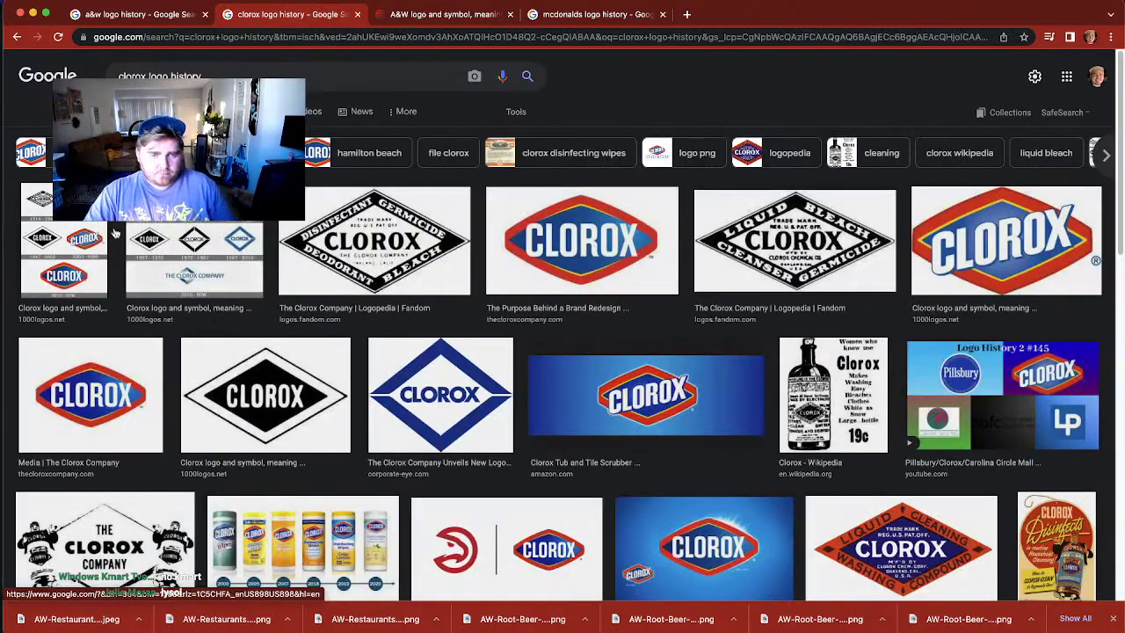
left_click(201, 279)
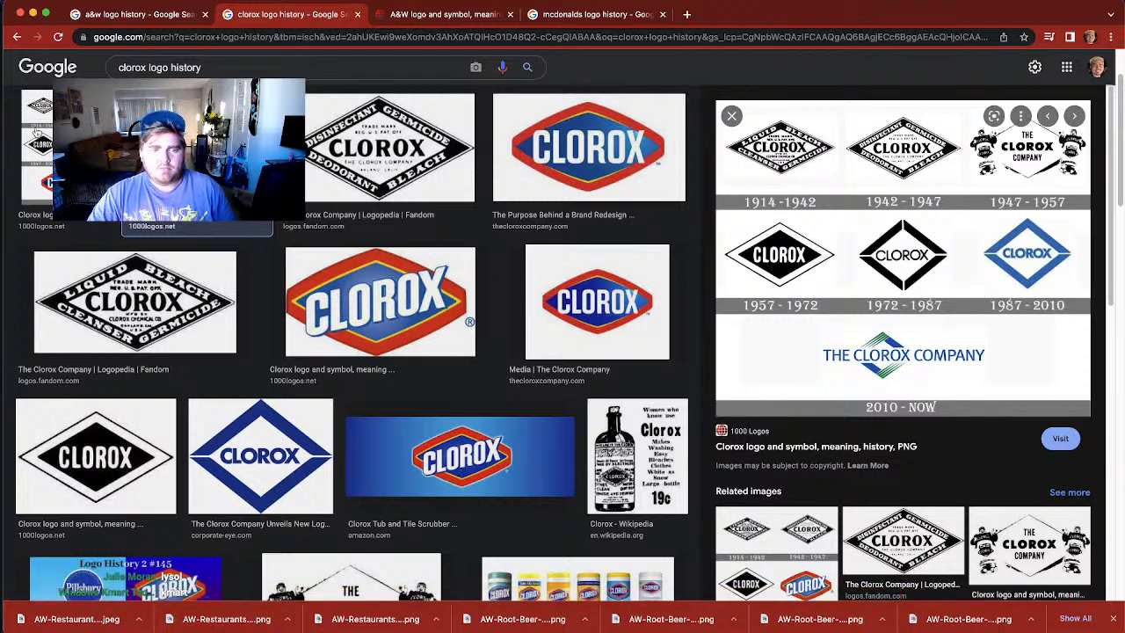
left_click(19, 132)
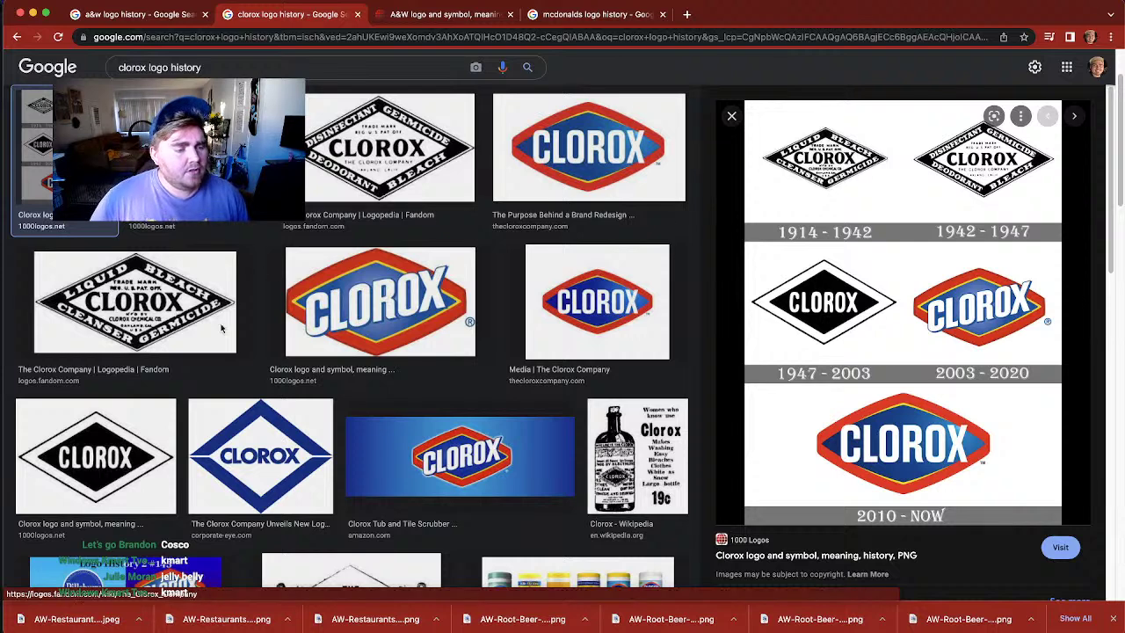
Step: Search Google Images for kmart logo history and preview the 1000 Logos, DeviantArt international and 1000marcas charts
double_click(145, 74)
type("kmart")
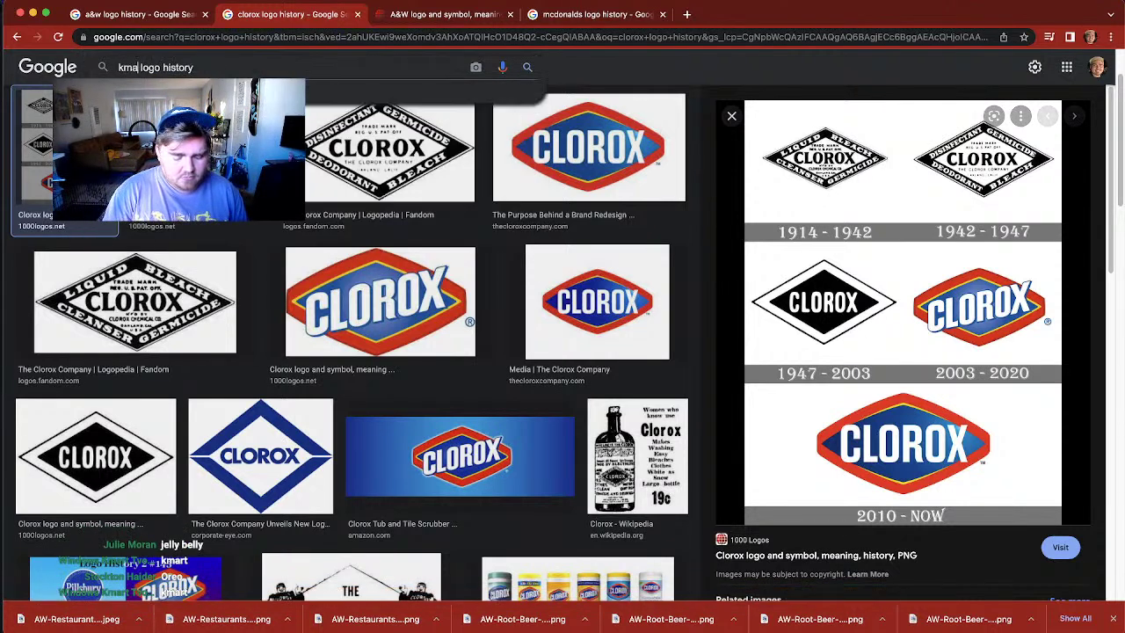
key("Return")
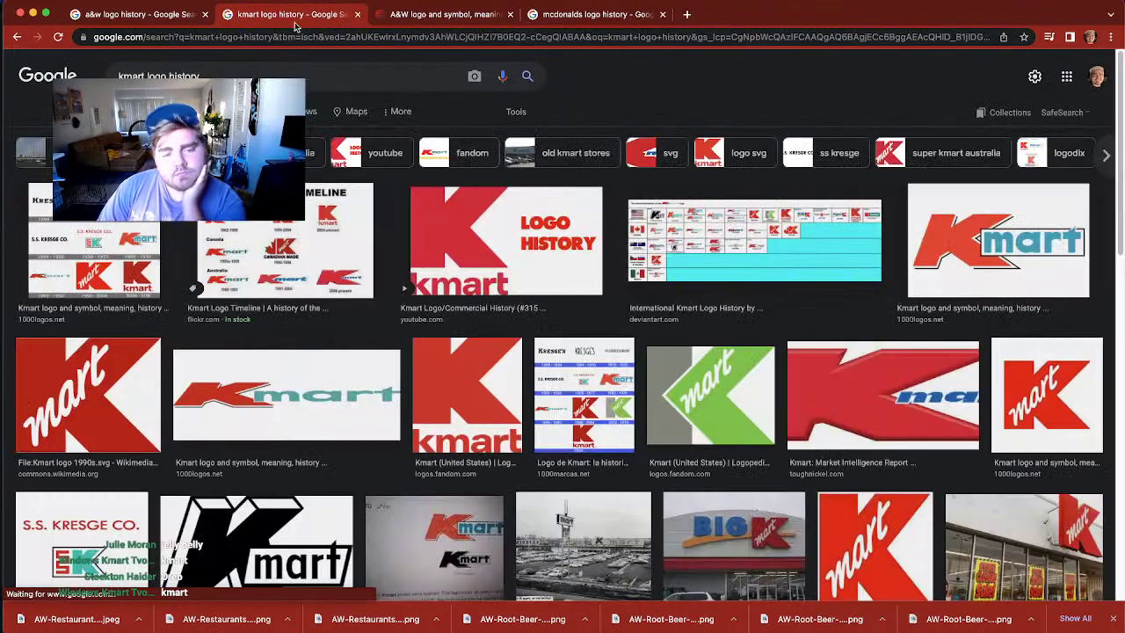
left_click(150, 268)
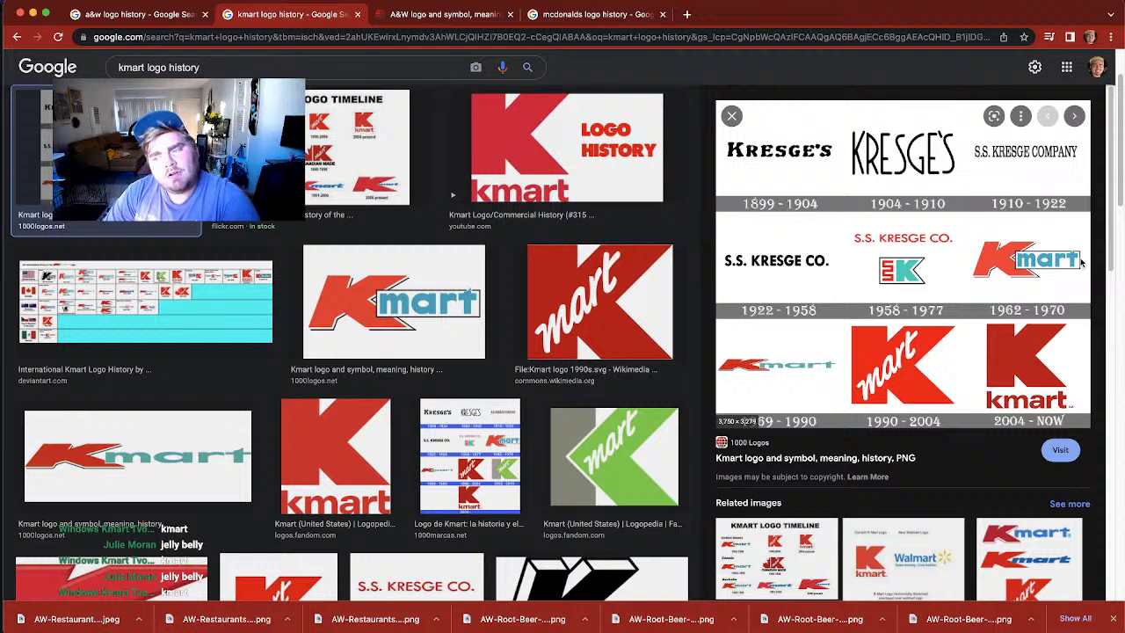
left_click(125, 295)
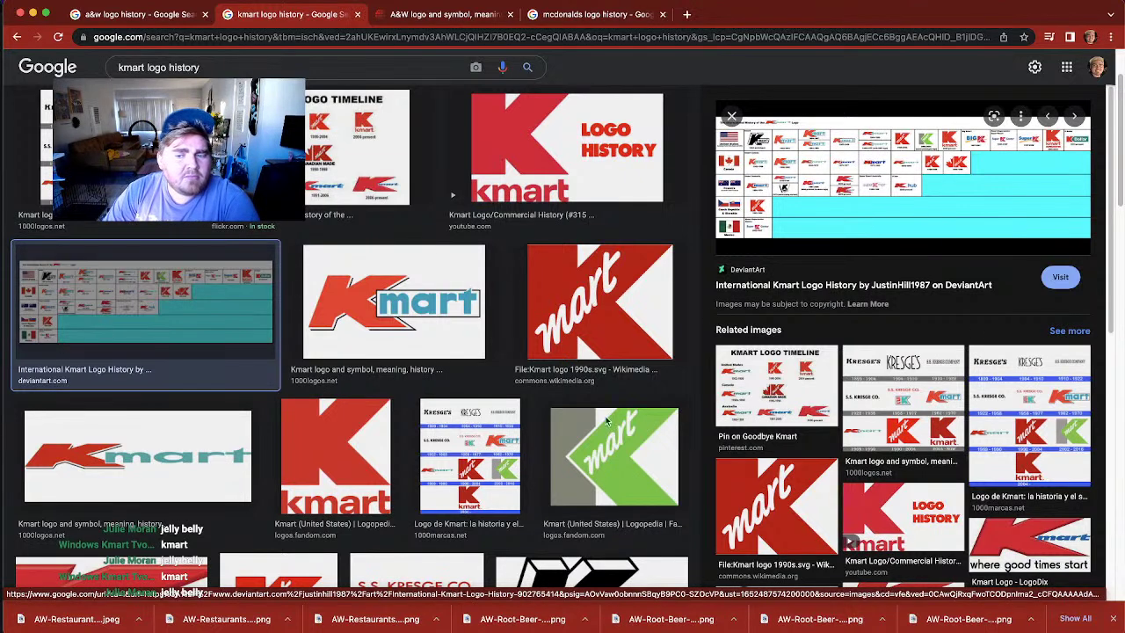
left_click(469, 446)
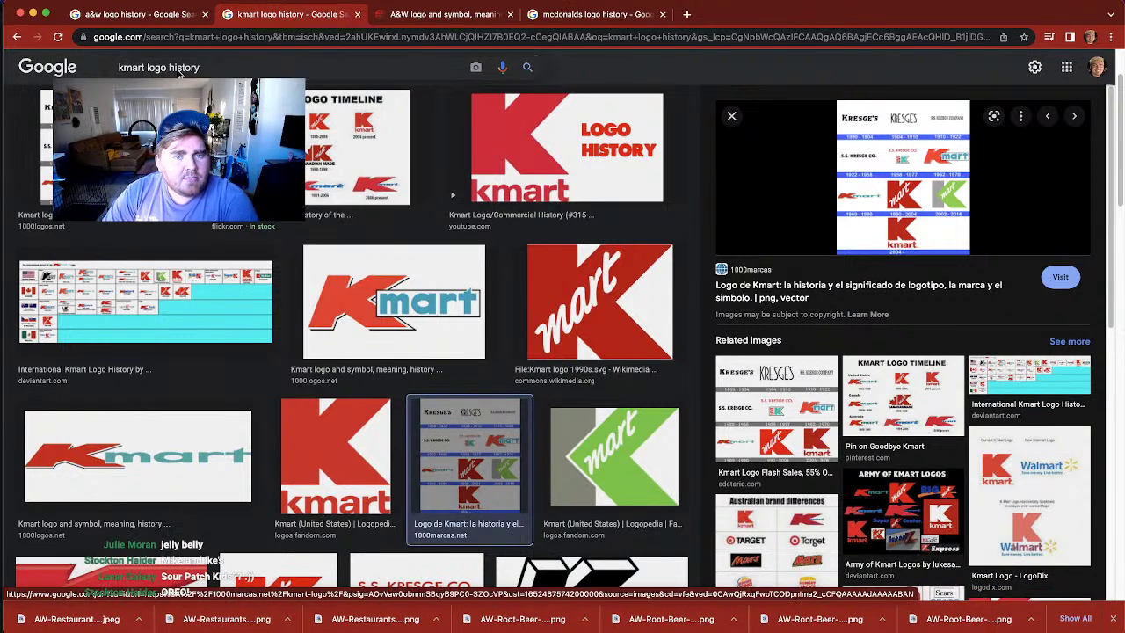
Step: Search Google Images for jelly belly logo history and preview the PR Newswire logo and the Dribbble logo redesign
left_click_drag(165, 71, 79, 56)
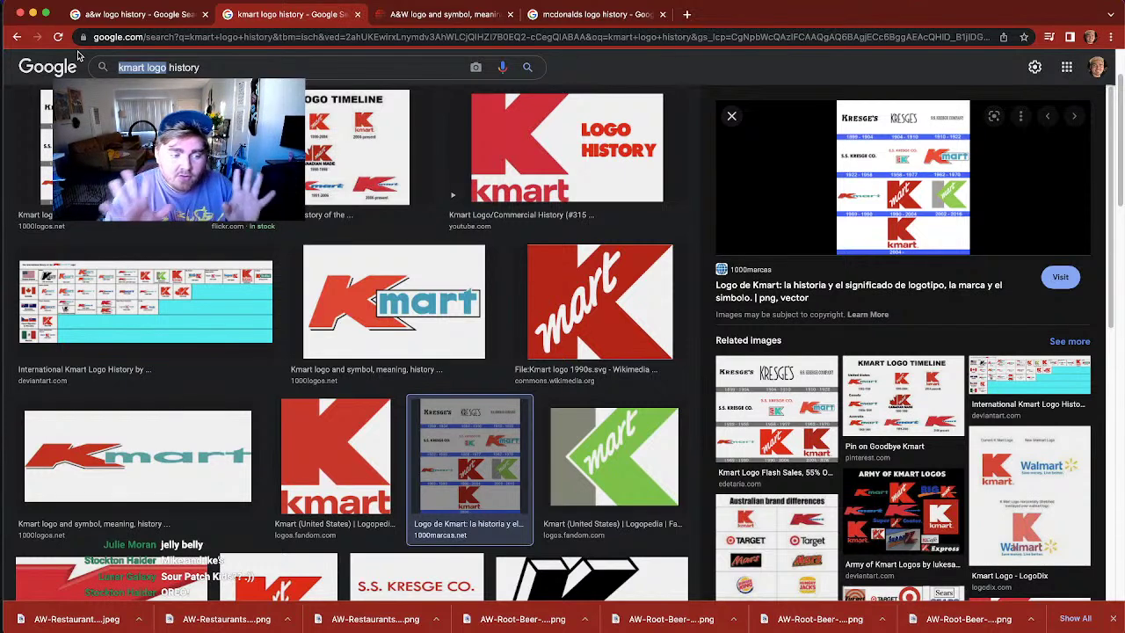
type("jelly belly")
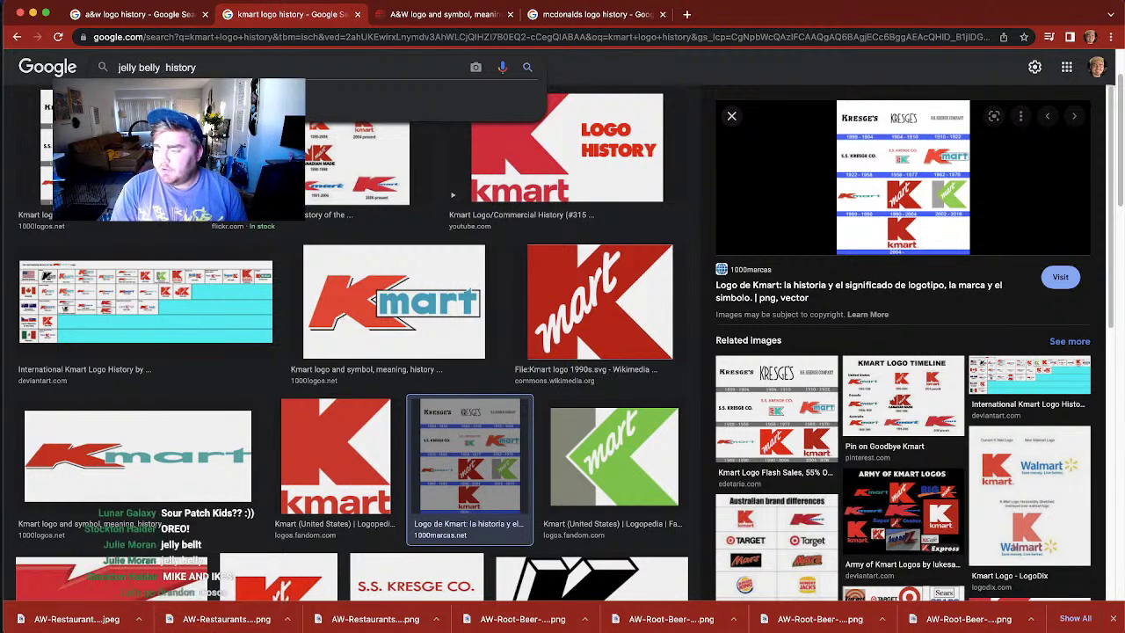
type("logo")
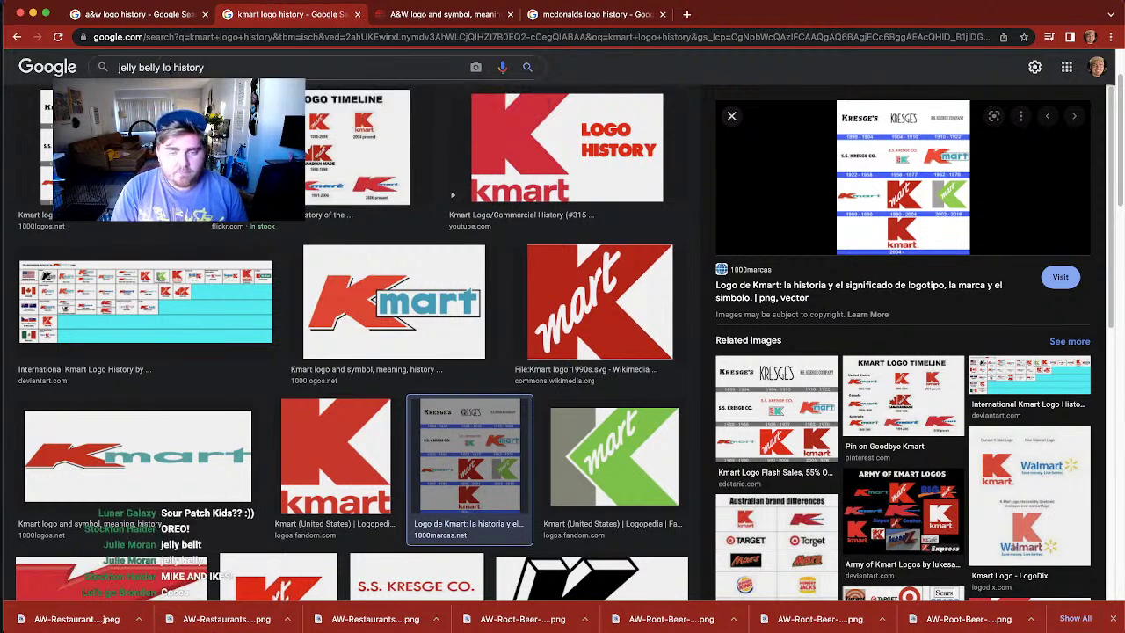
key("Return")
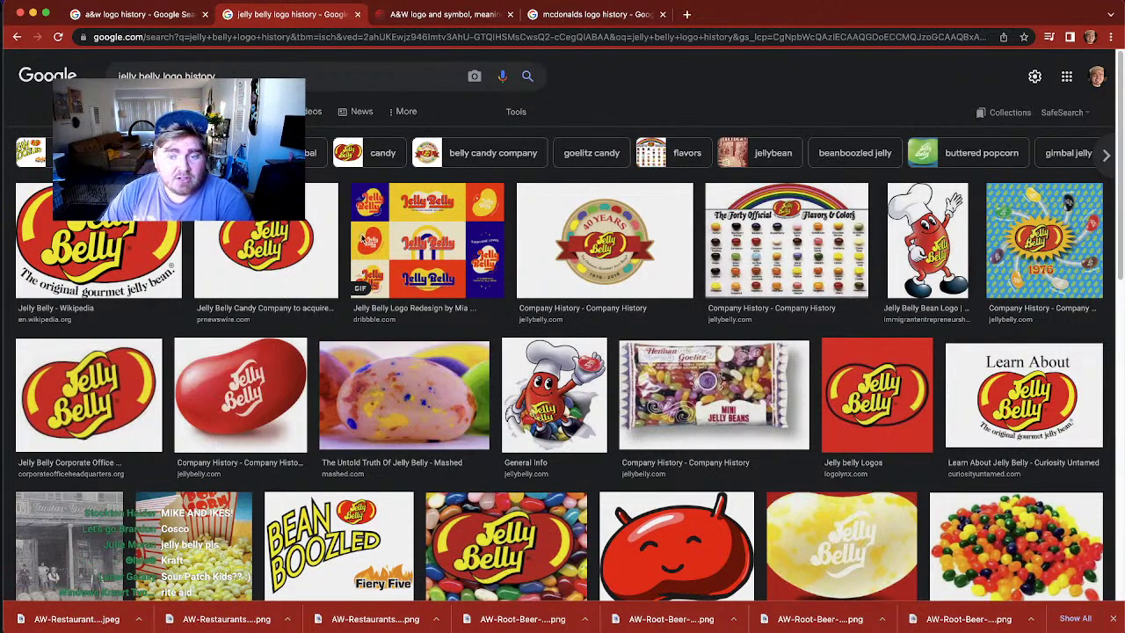
left_click(231, 253)
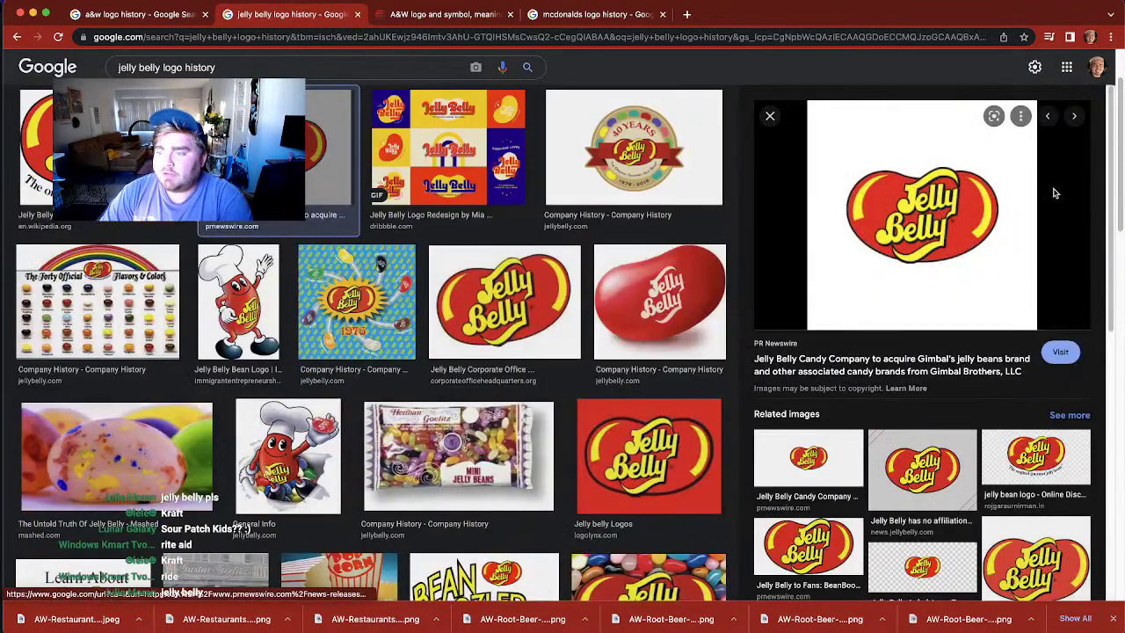
left_click(449, 148)
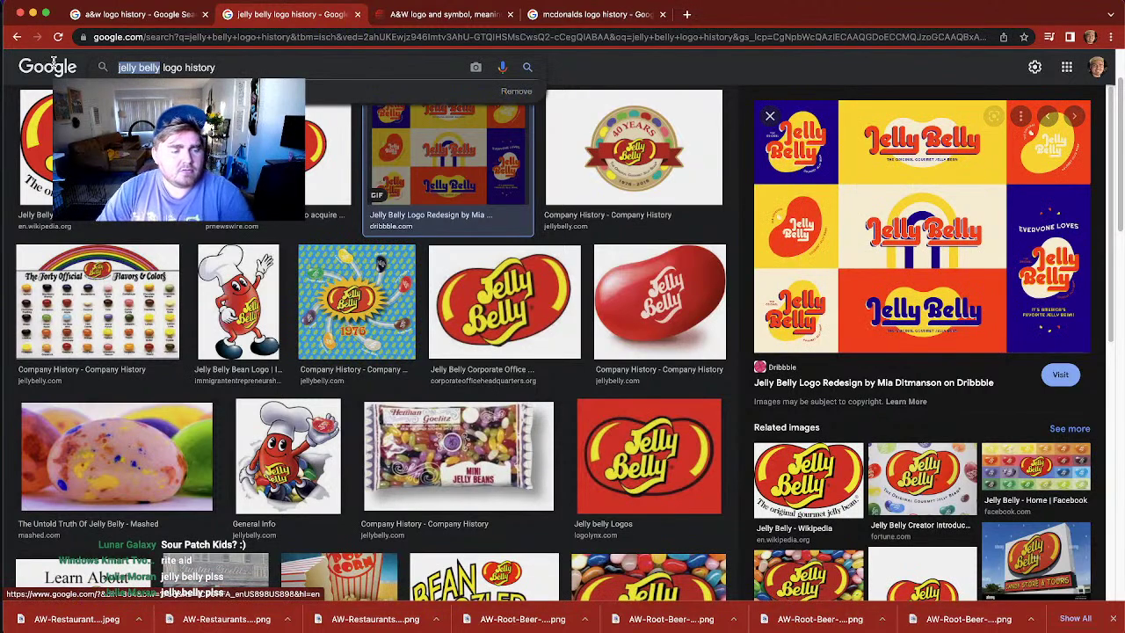
Step: Search Google Images for sour patch kids logo history, preview the Logopedia package image, and examine the remaining results for older logos
type("sour")
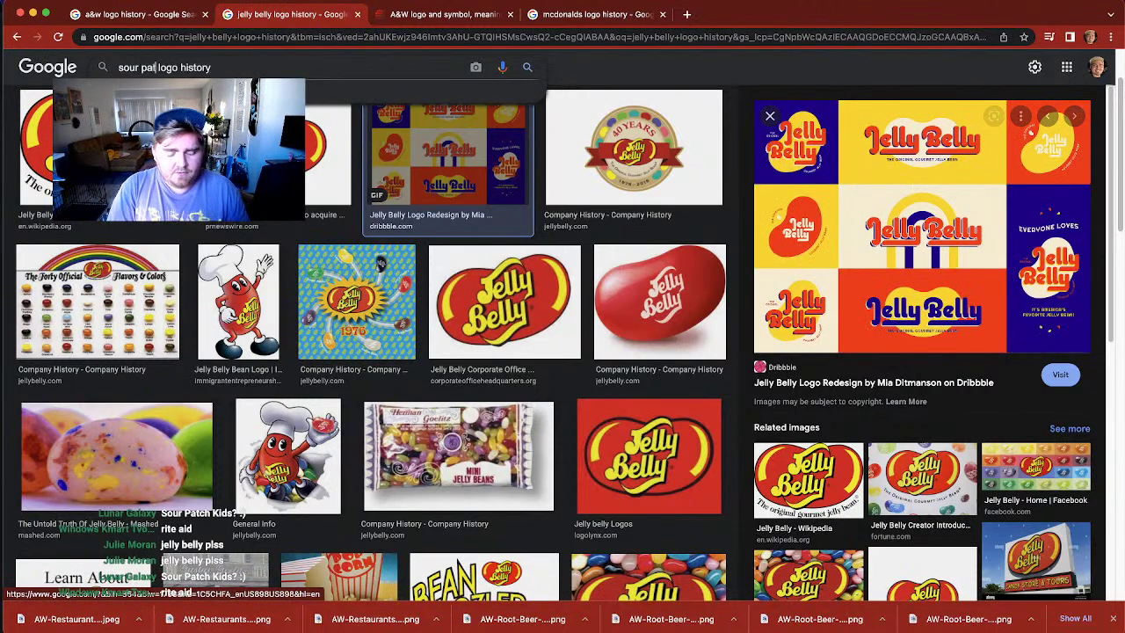
type(" patch kid")
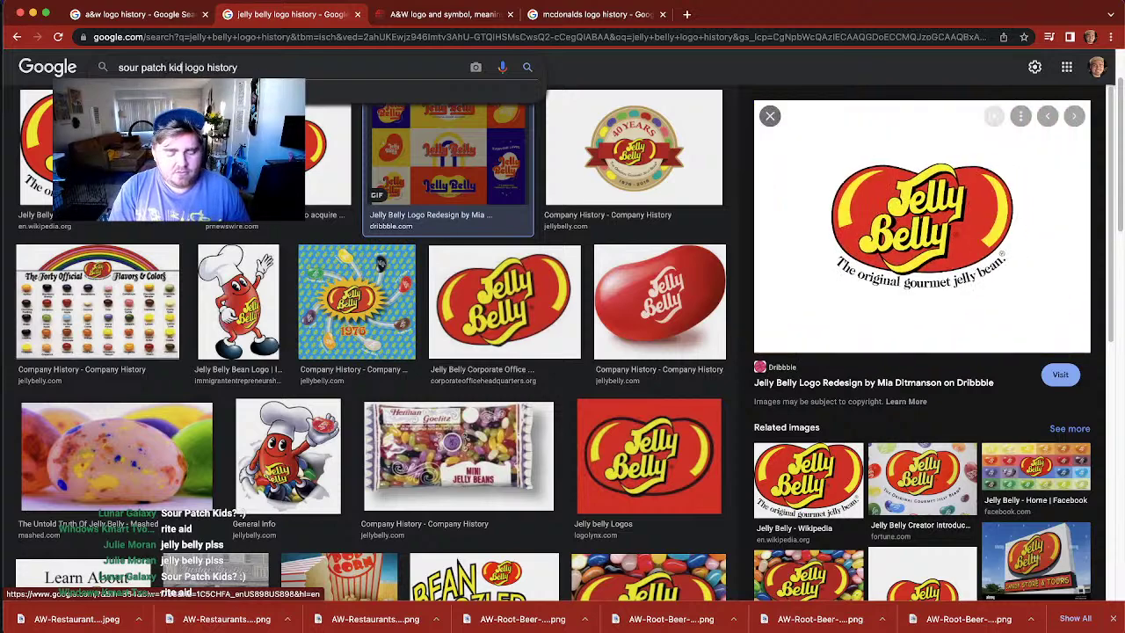
type("s")
key("Return")
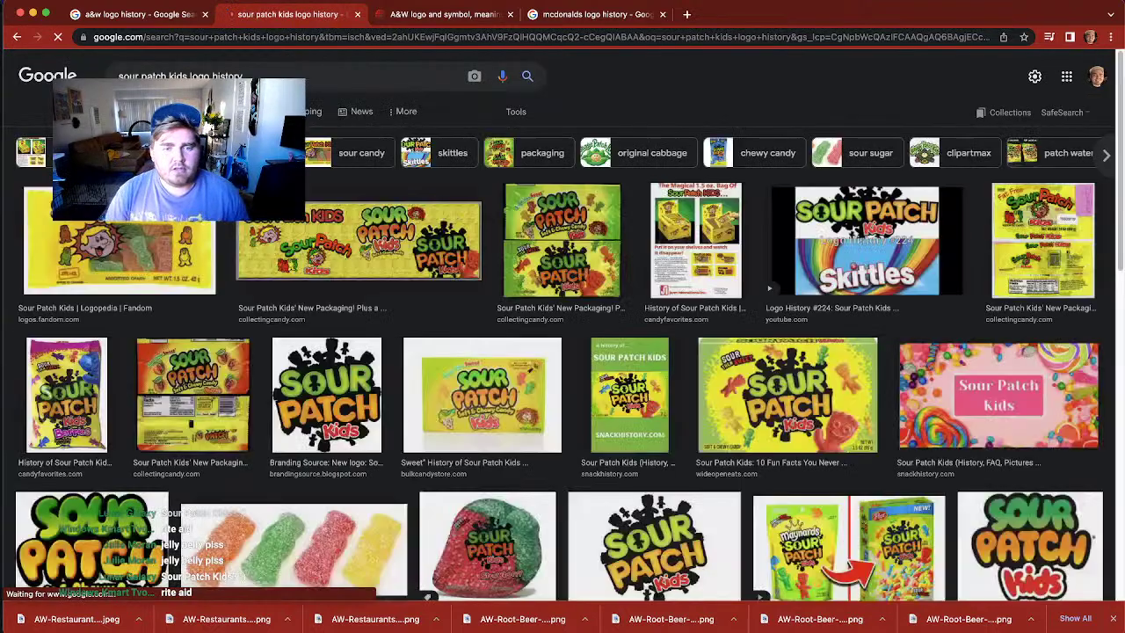
left_click(161, 263)
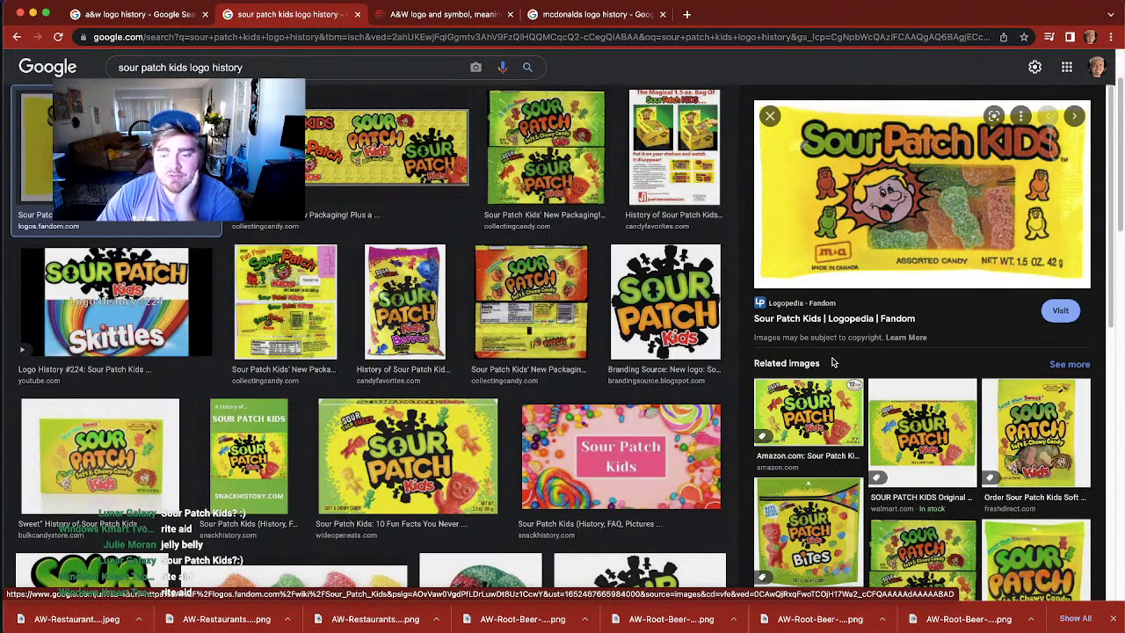
scroll(368, 455, "down", 3)
scroll(368, 455, "down", 6)
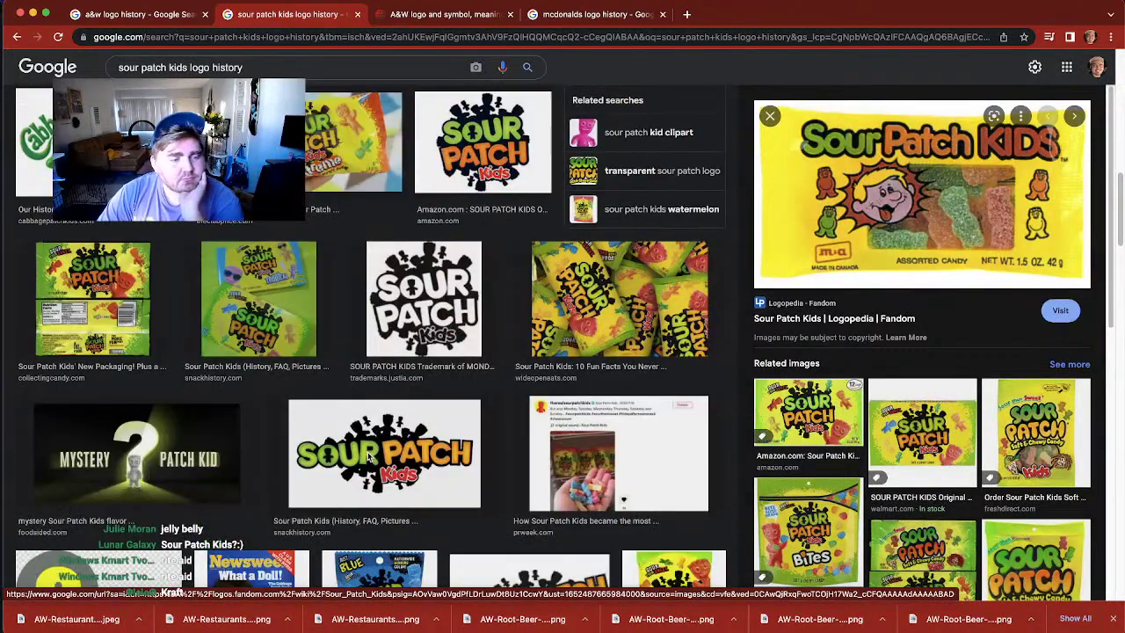
scroll(367, 455, "up", 10)
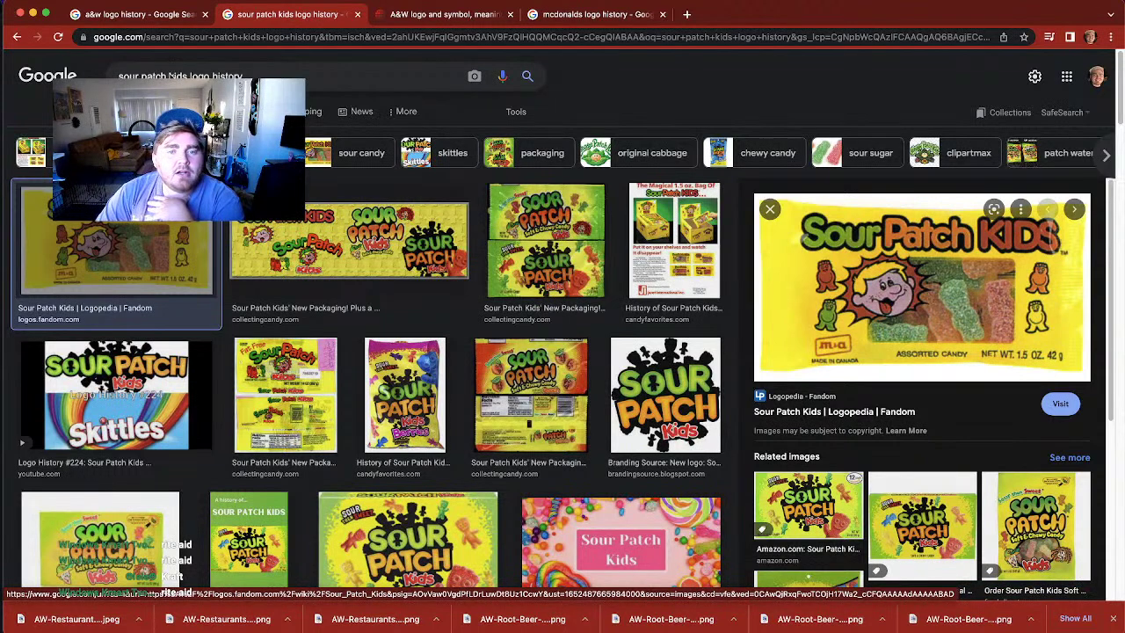
Step: Search Google Images for rite aid logo history and preview the 1000 Logos chart of Rite Aid logos
left_click_drag(119, 75, 188, 75)
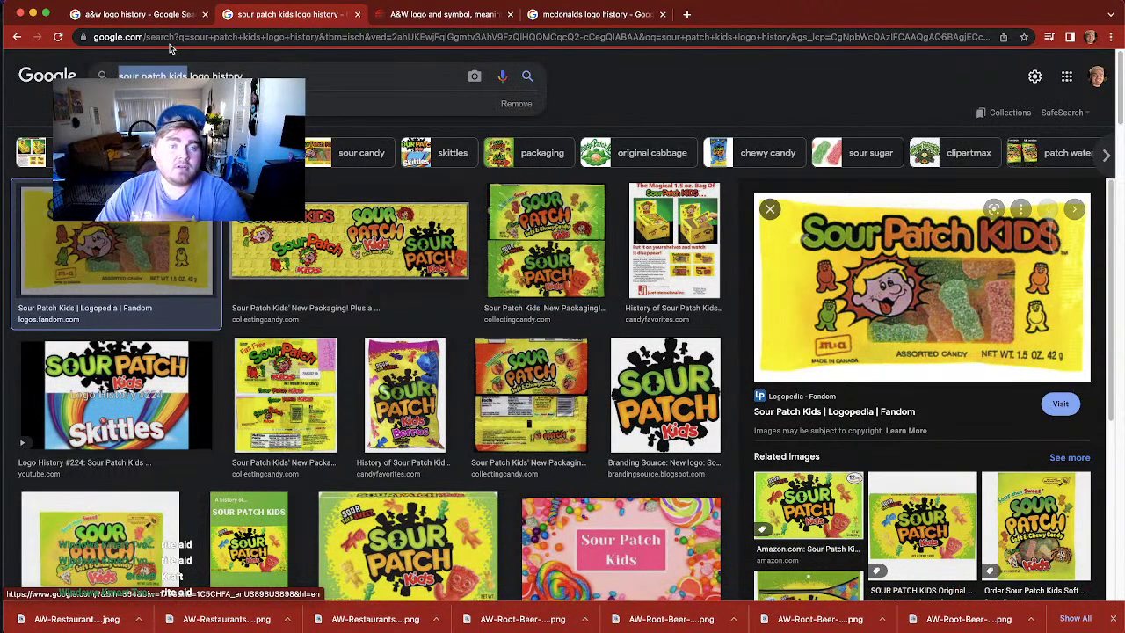
type("rite")
type(" aid")
key("Return")
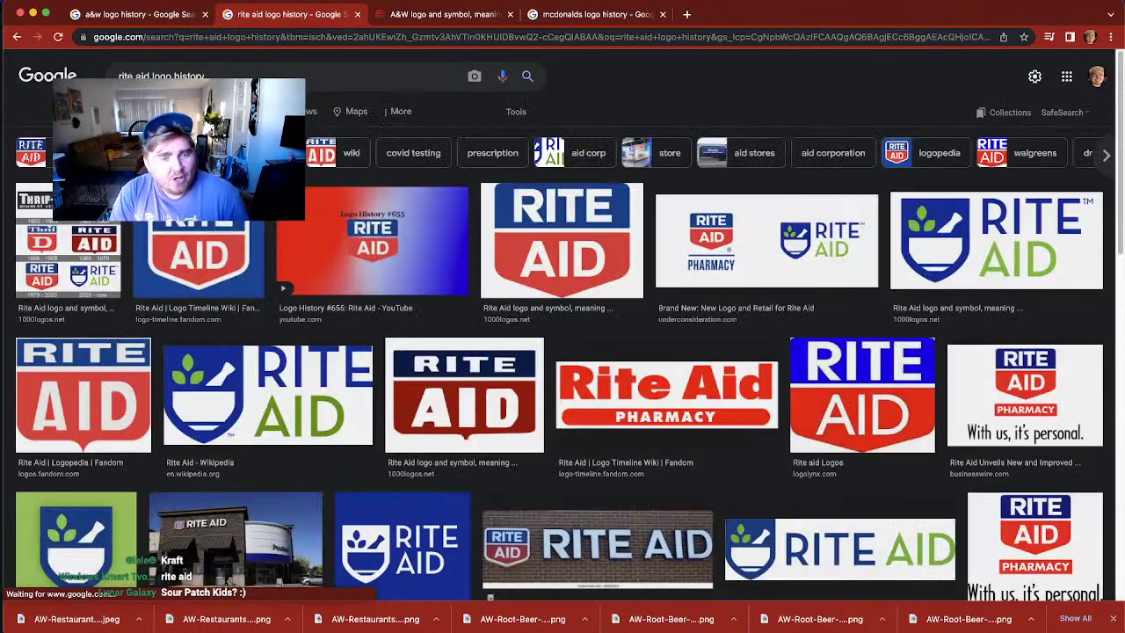
left_click(68, 255)
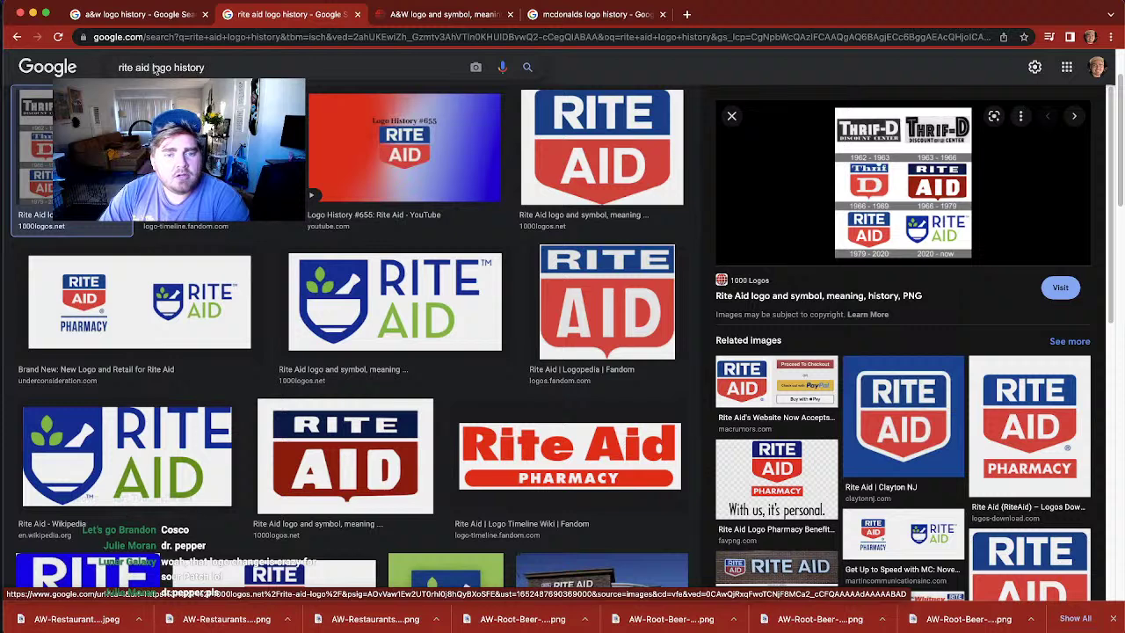
Step: Search Google Images for Kraft logo history and preview the 1000 Logos chart and both CNN before-and-after logo comparisons
left_click_drag(151, 71, 76, 63)
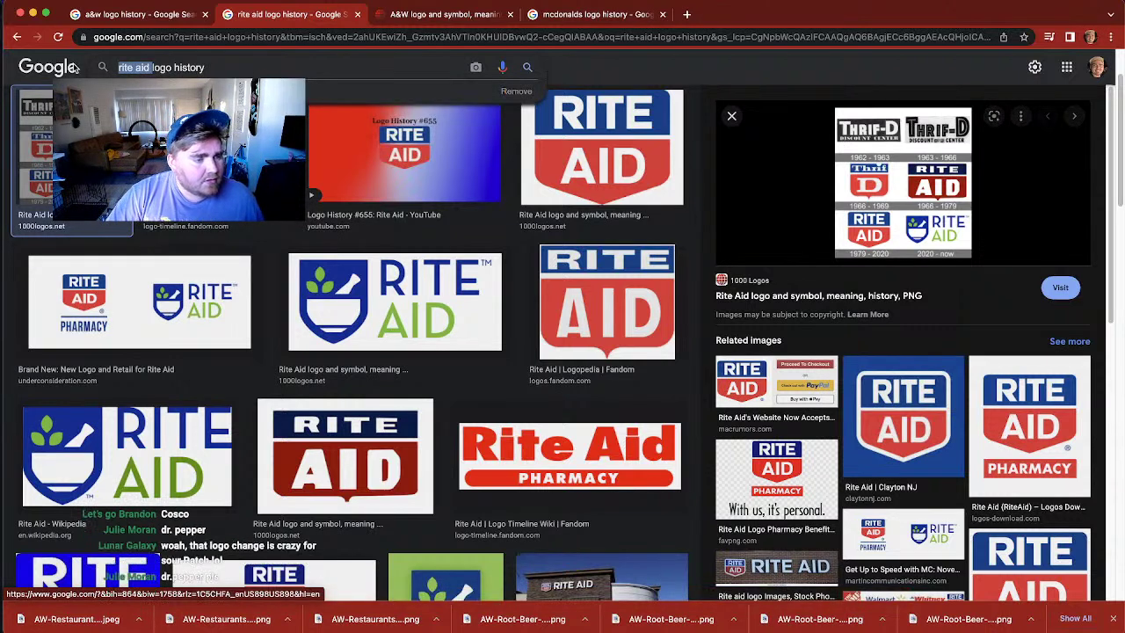
type("kar")
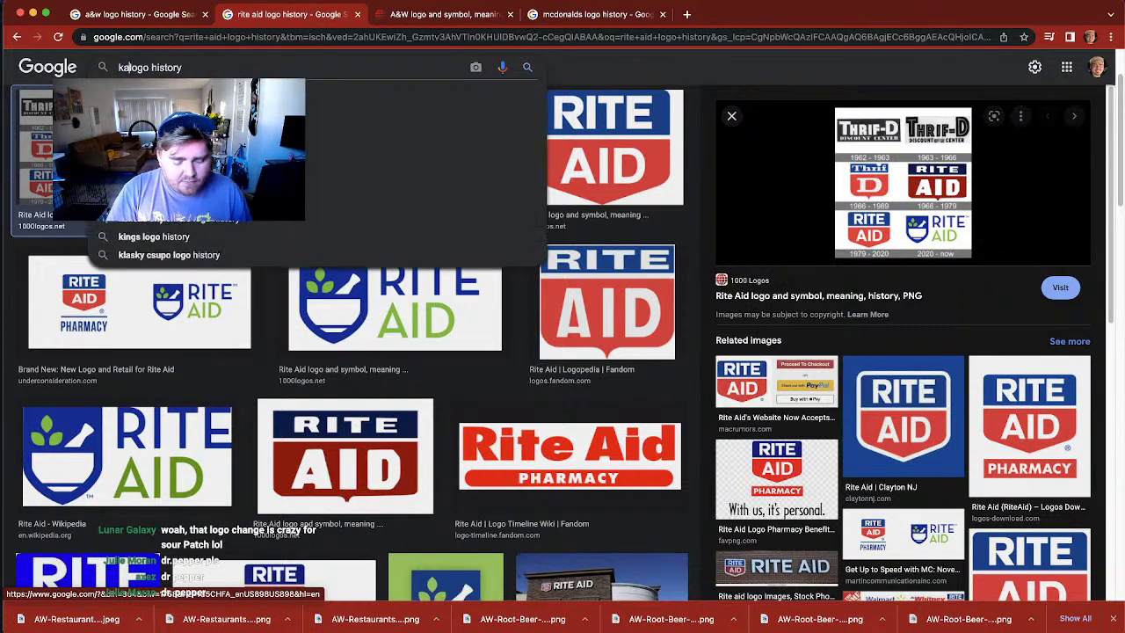
type("ft")
key("Return")
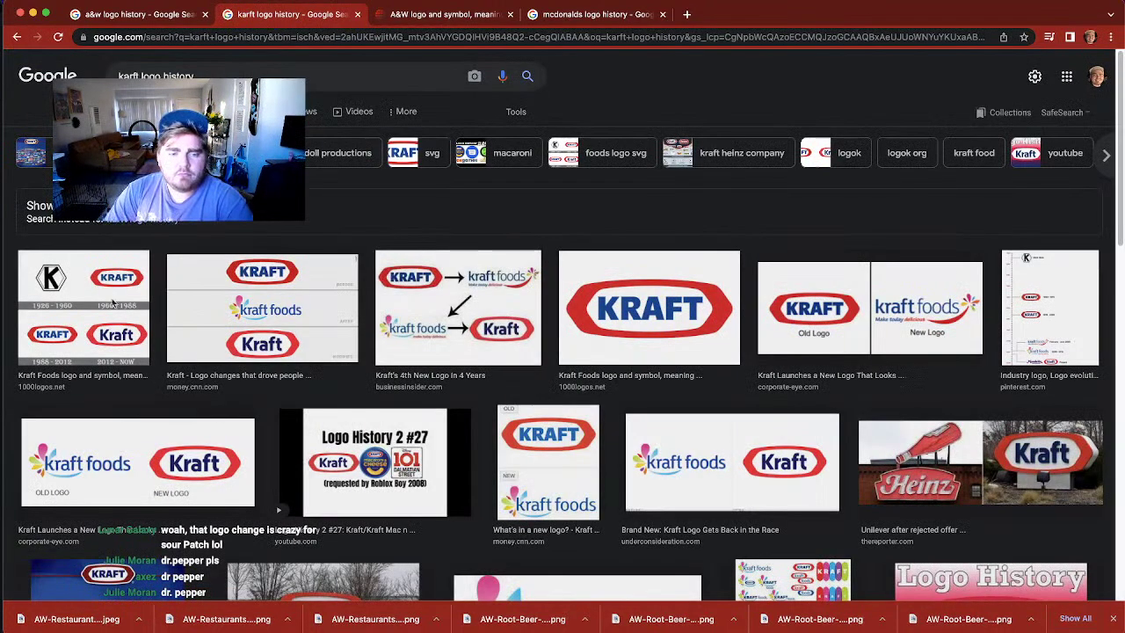
left_click(113, 302)
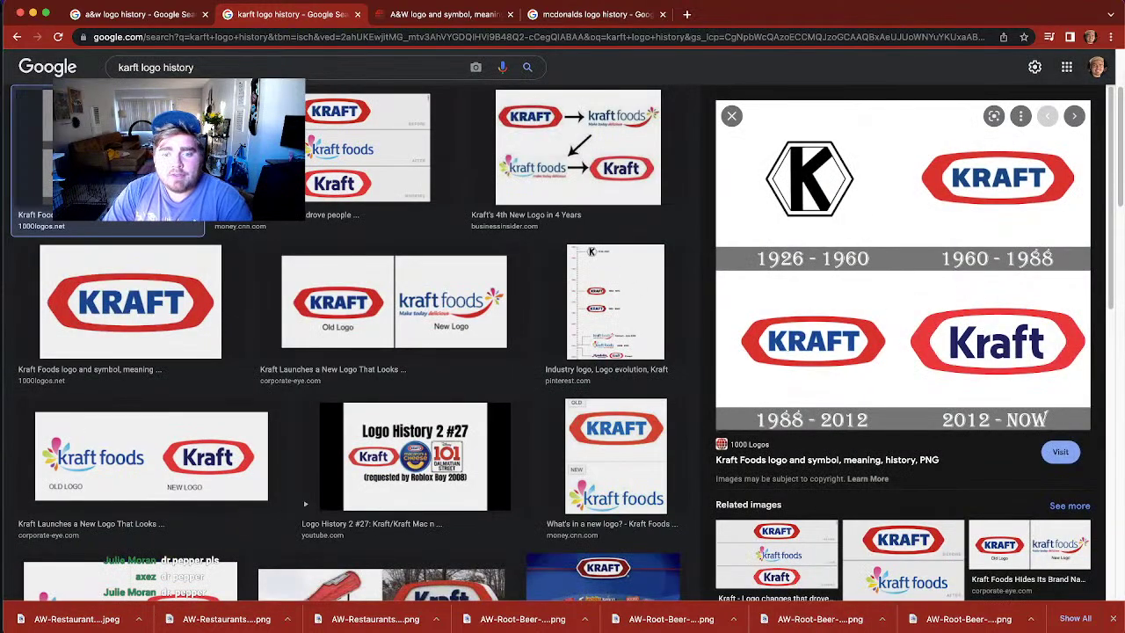
left_click(399, 158)
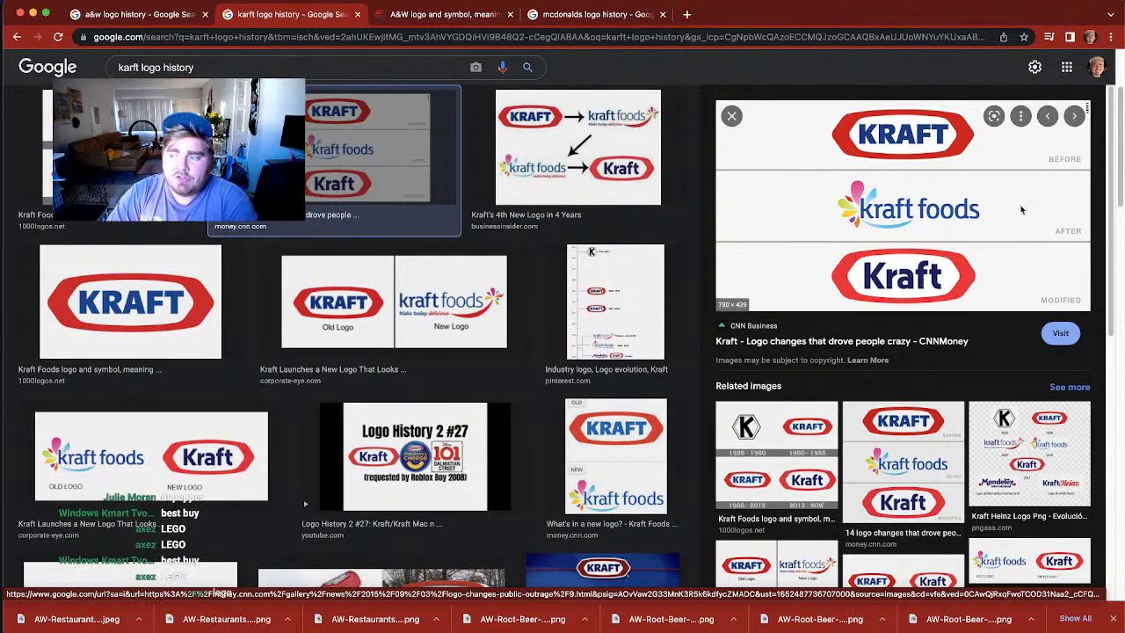
left_click(911, 514)
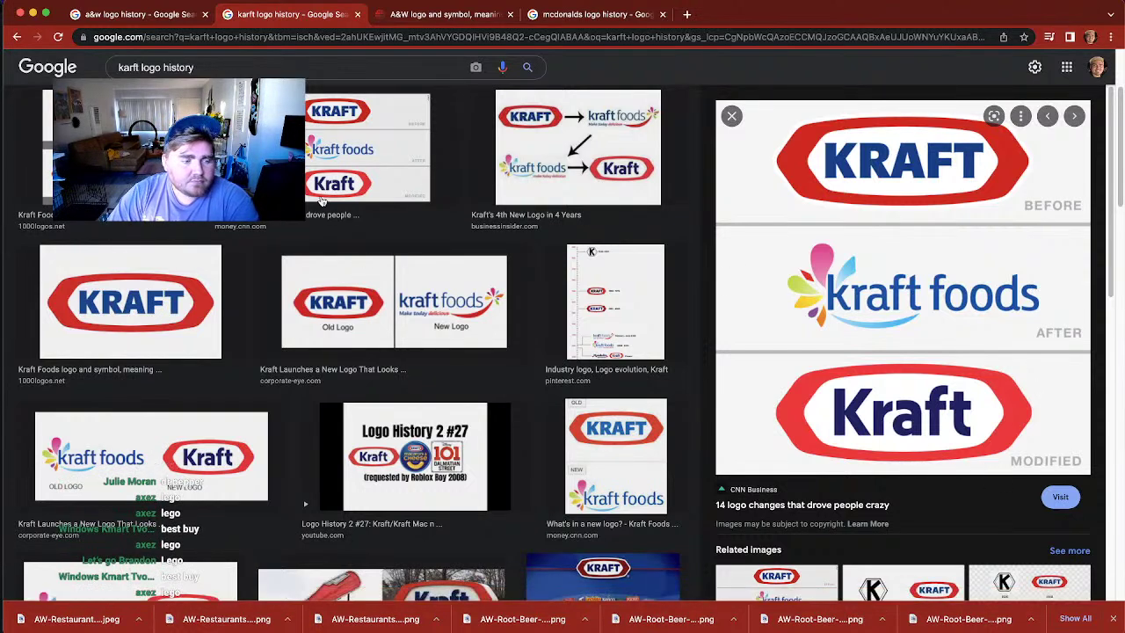
Step: Search Google Images for dr pepper logo history
double_click(132, 67)
type("dr pepper")
key("Return")
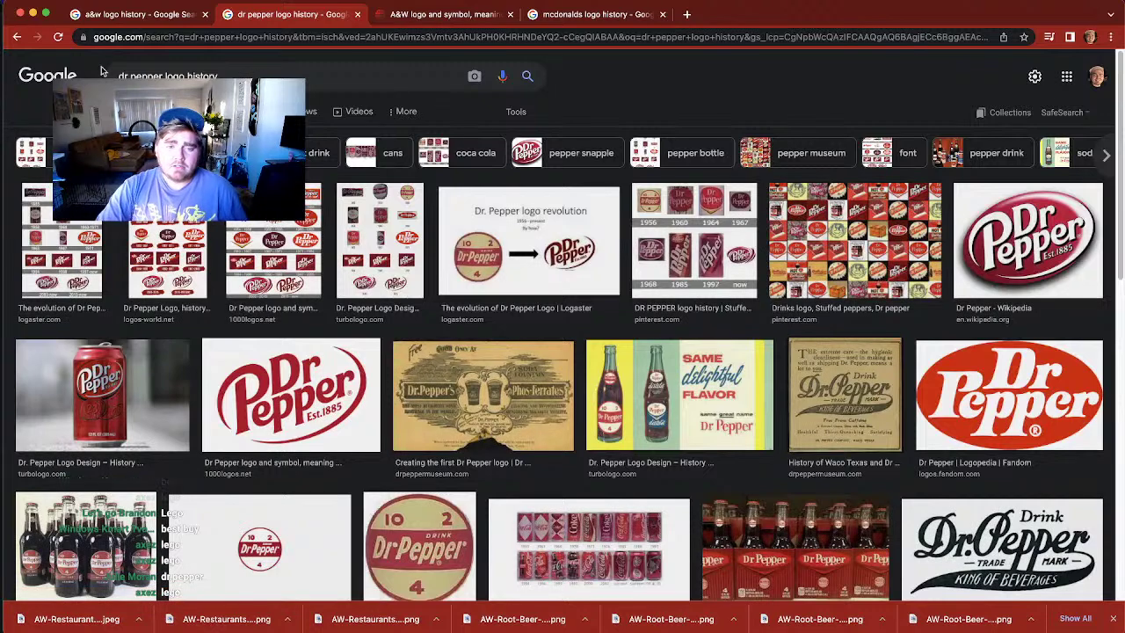
Step: Preview the logos-world.net Dr Pepper logo chart, open its source page, and view the Meaning and History chart
left_click(187, 251)
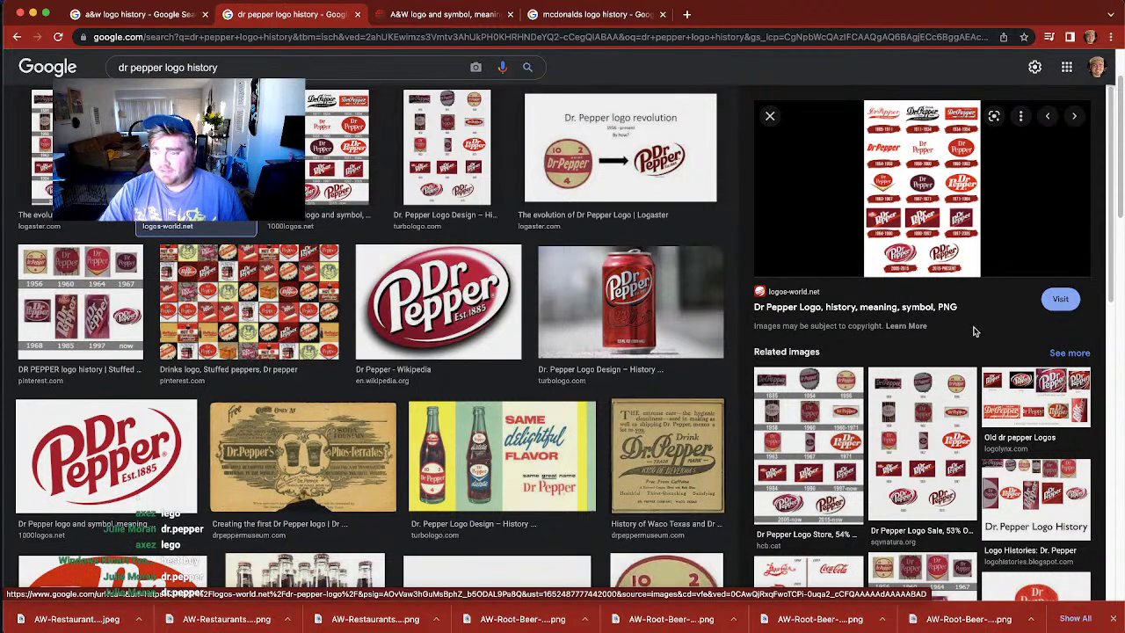
left_click(813, 435)
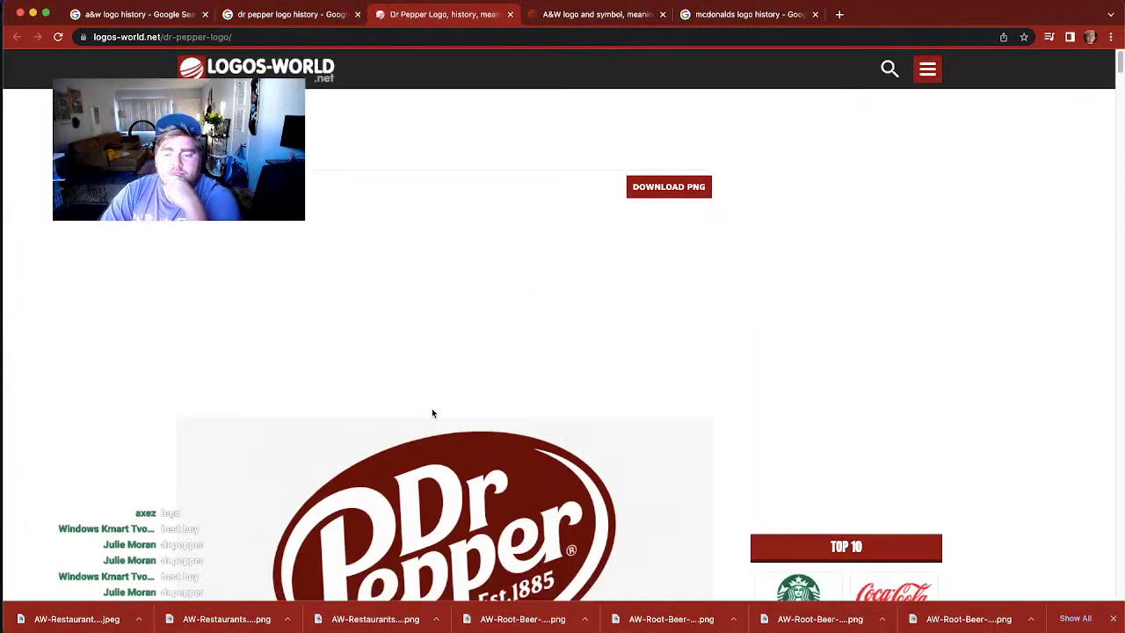
scroll(432, 407, "down", 5)
scroll(432, 408, "down", 8)
scroll(431, 407, "up", 3)
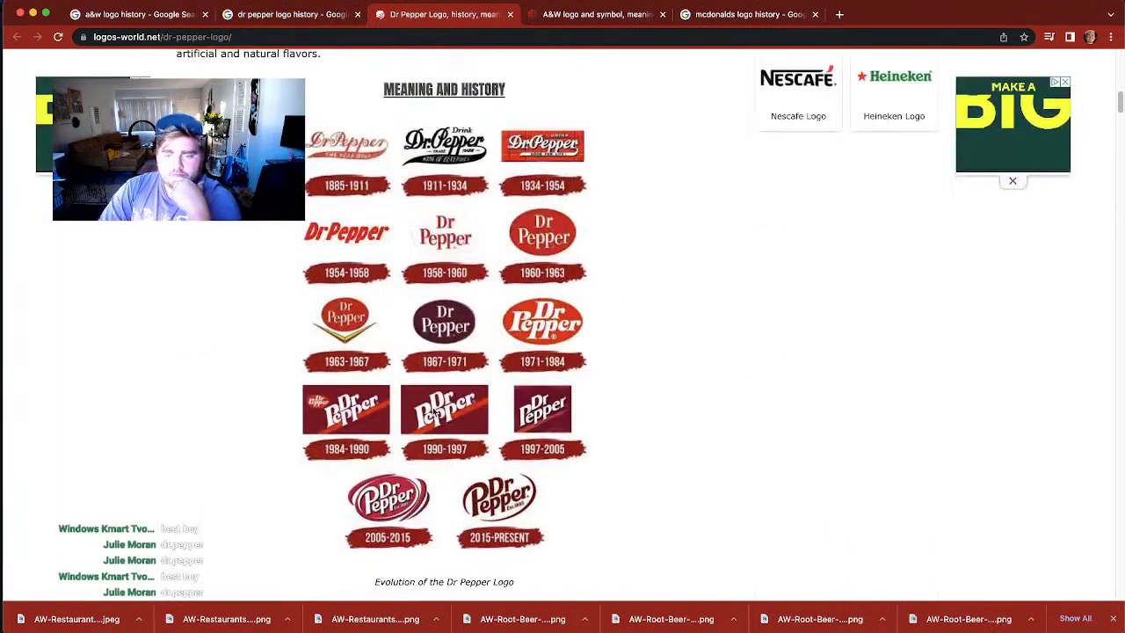
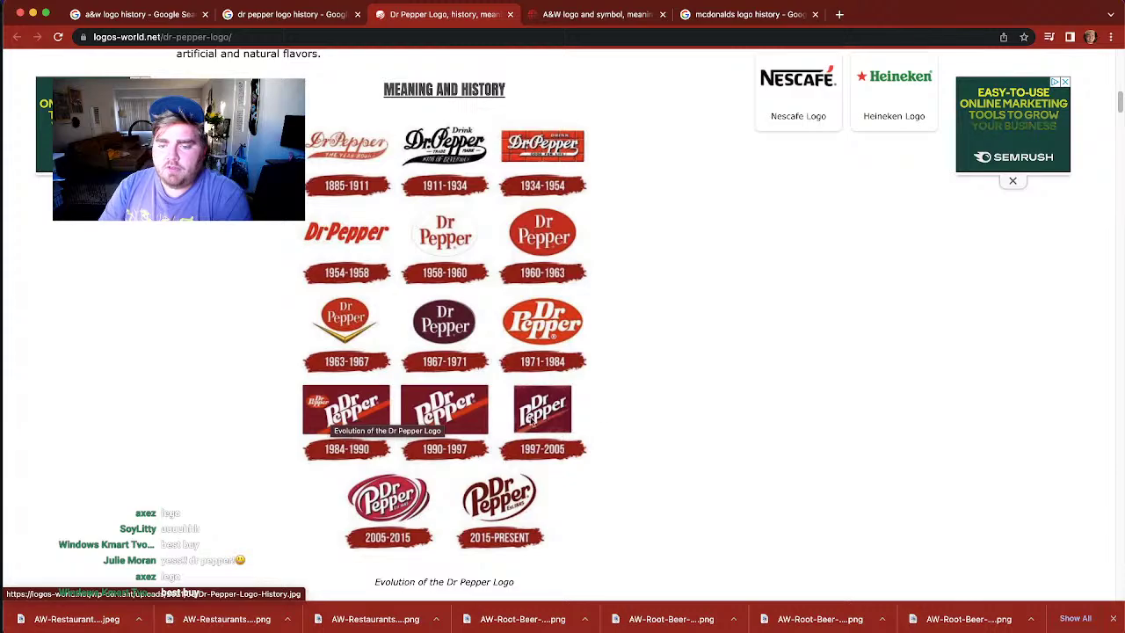
Step: Examine the dated Dr Pepper logo sections on the page, from 1885–1911 through 1958–1960
scroll(609, 413, "down", 15)
scroll(609, 410, "up", 3)
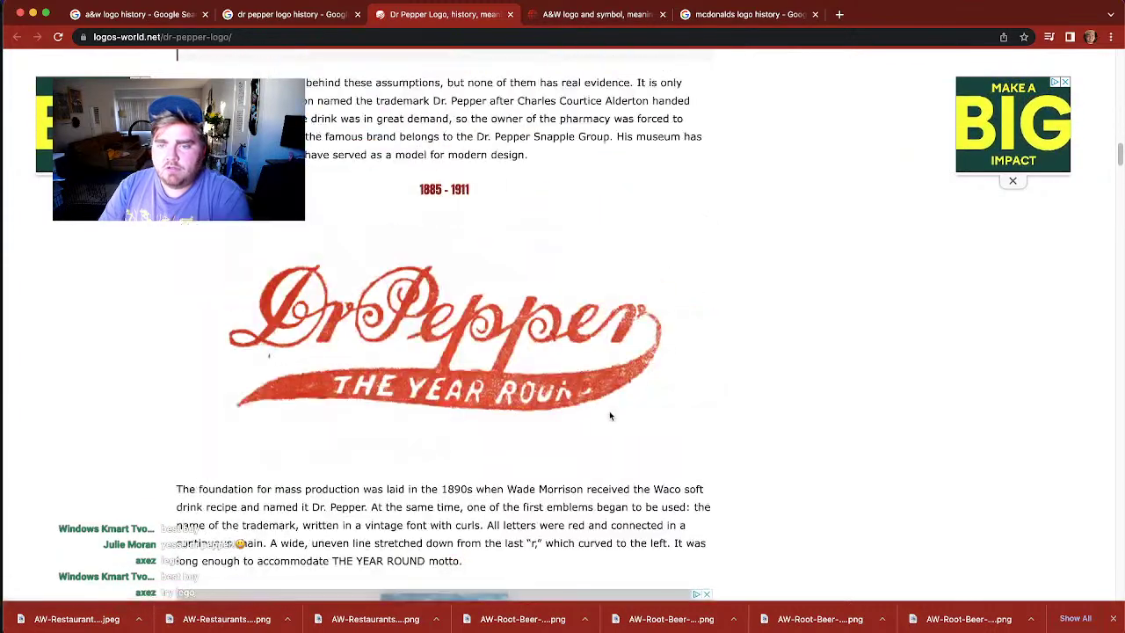
scroll(609, 410, "down", 7)
scroll(609, 410, "down", 8)
scroll(611, 413, "down", 10)
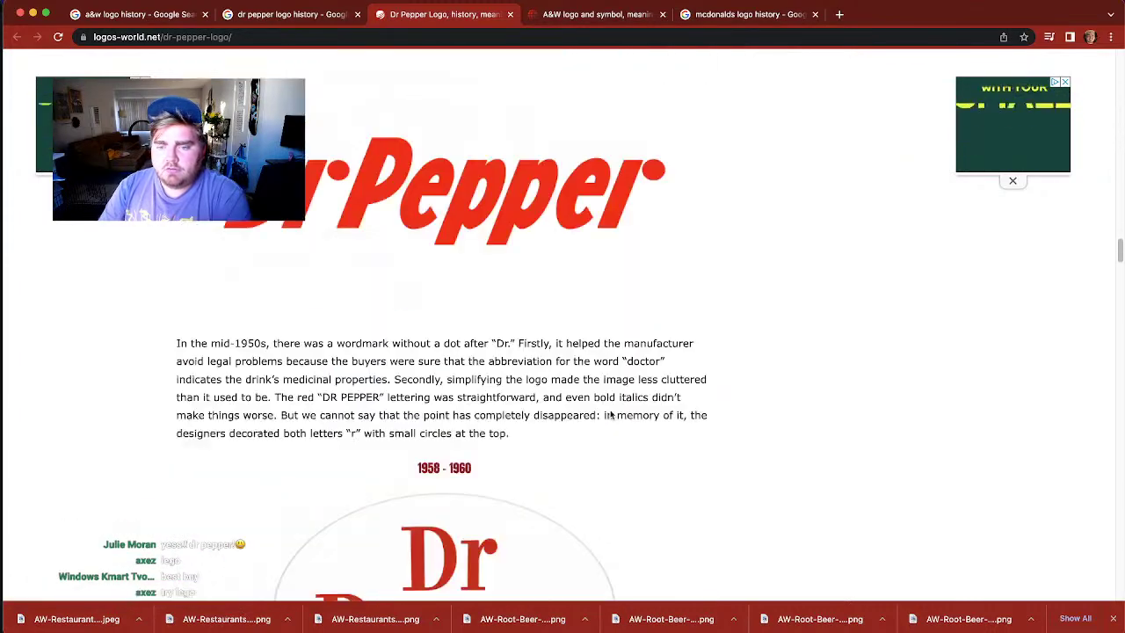
scroll(609, 411, "up", 8)
scroll(610, 410, "up", 10)
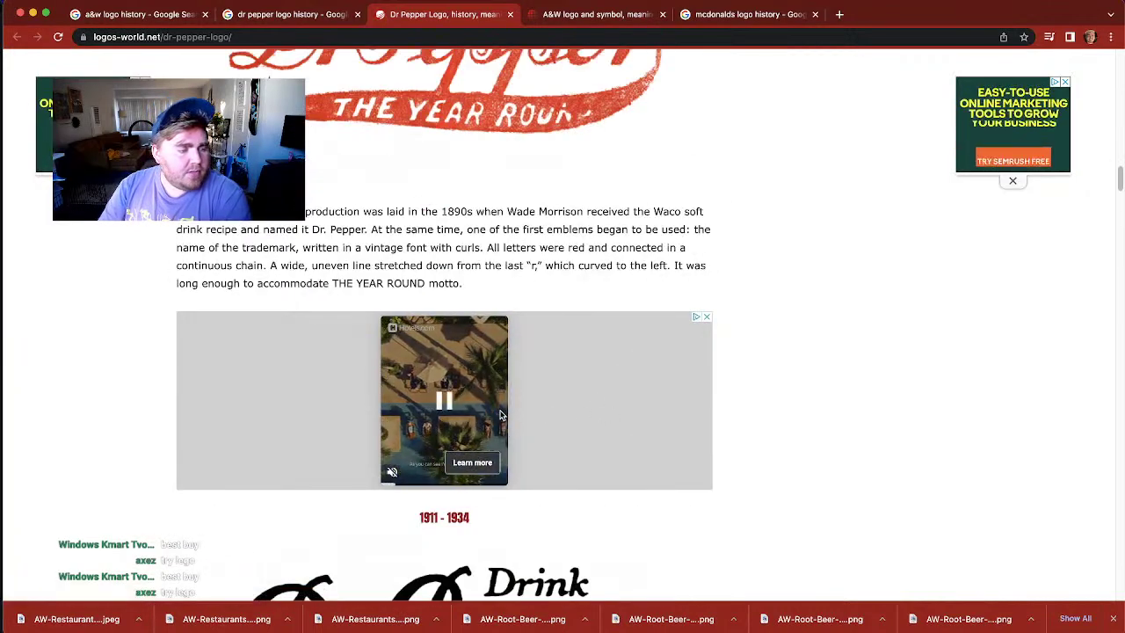
scroll(501, 415, "up", 5)
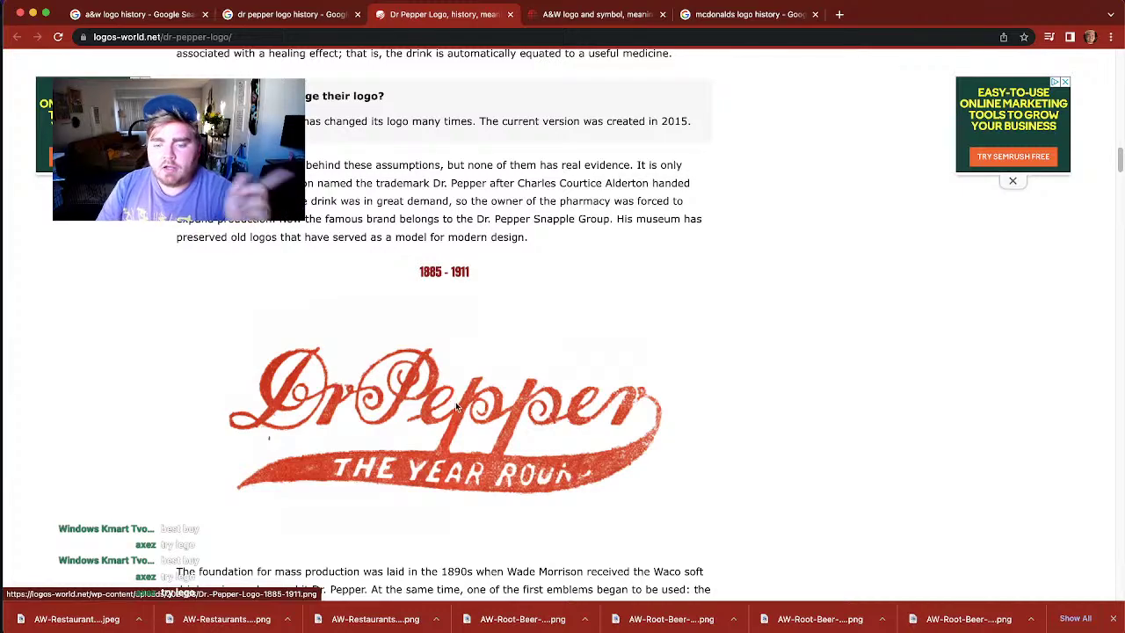
scroll(457, 405, "up", 15)
scroll(455, 401, "down", 5)
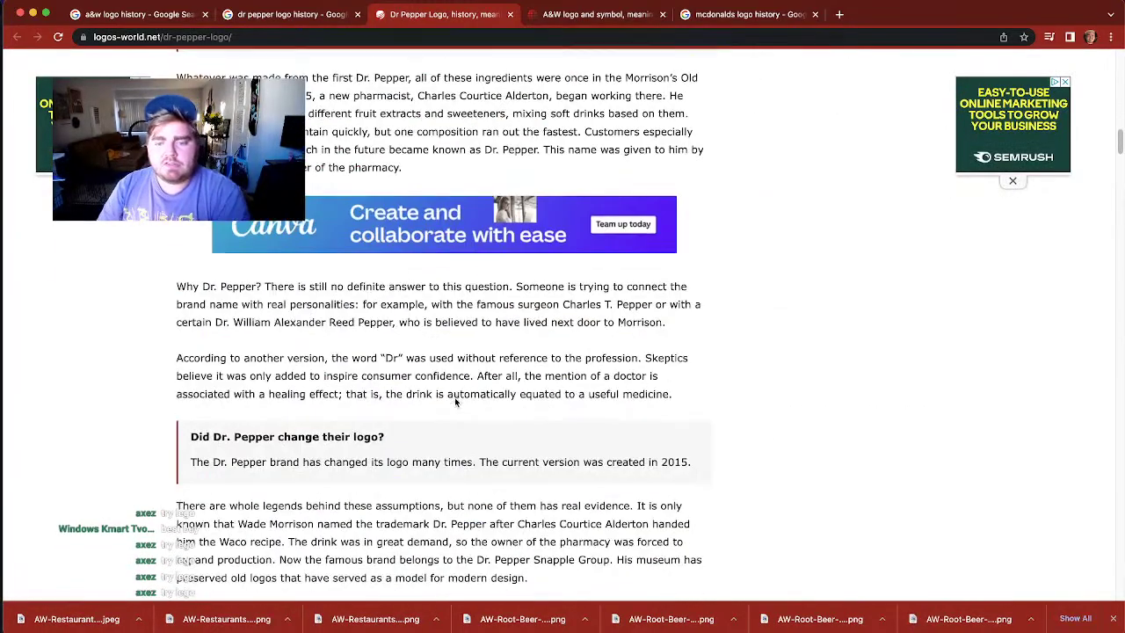
Step: Save the 1885–1911 and 1911–1934 Dr Pepper logo images to the Downloads folder under their suggested names
scroll(442, 396, "down", 8)
right_click(432, 273)
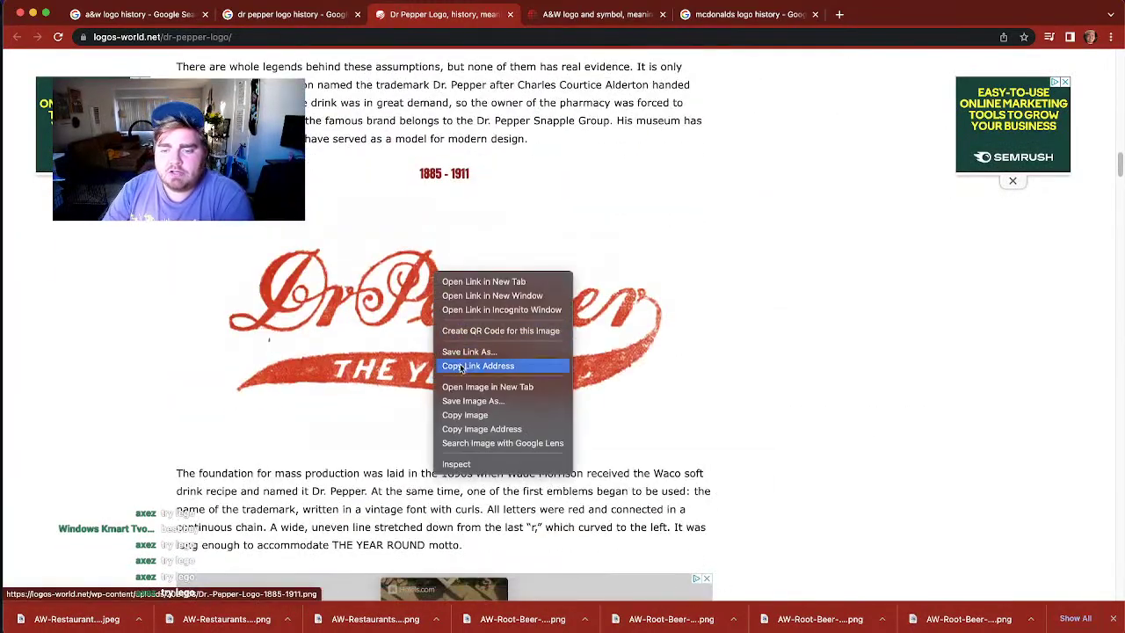
left_click(456, 402)
scroll(456, 394, "down", 8)
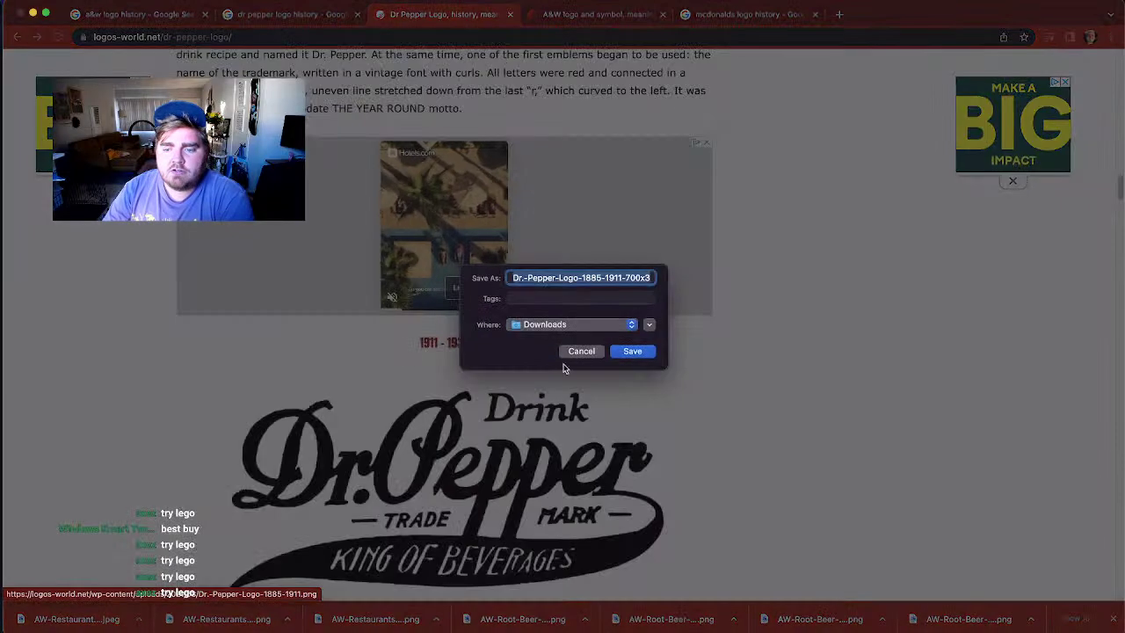
left_click(620, 356)
right_click(462, 417)
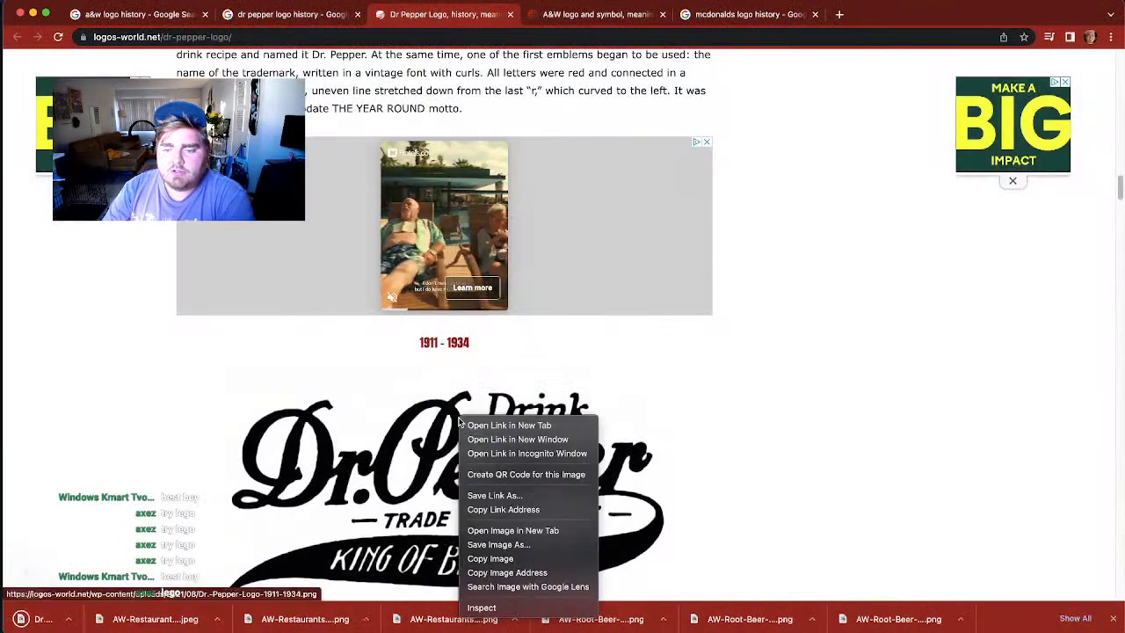
left_click(528, 545)
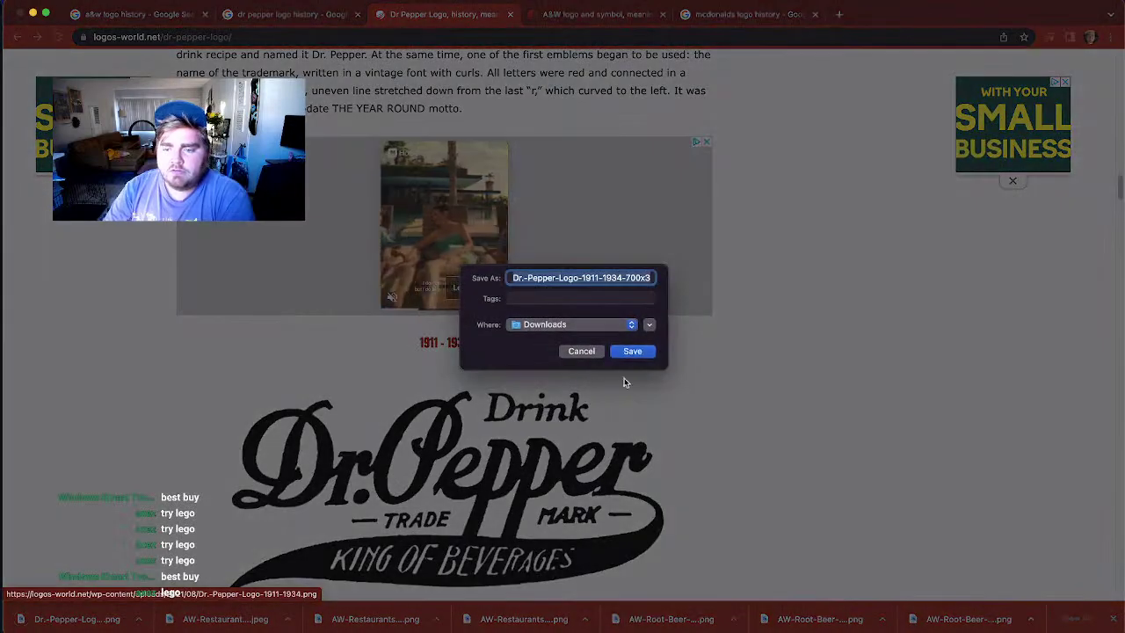
left_click(633, 351)
Step: Save the 1934–1954 and 1954–1958 Dr Pepper logo images to Downloads under their suggested names
scroll(468, 392, "down", 10)
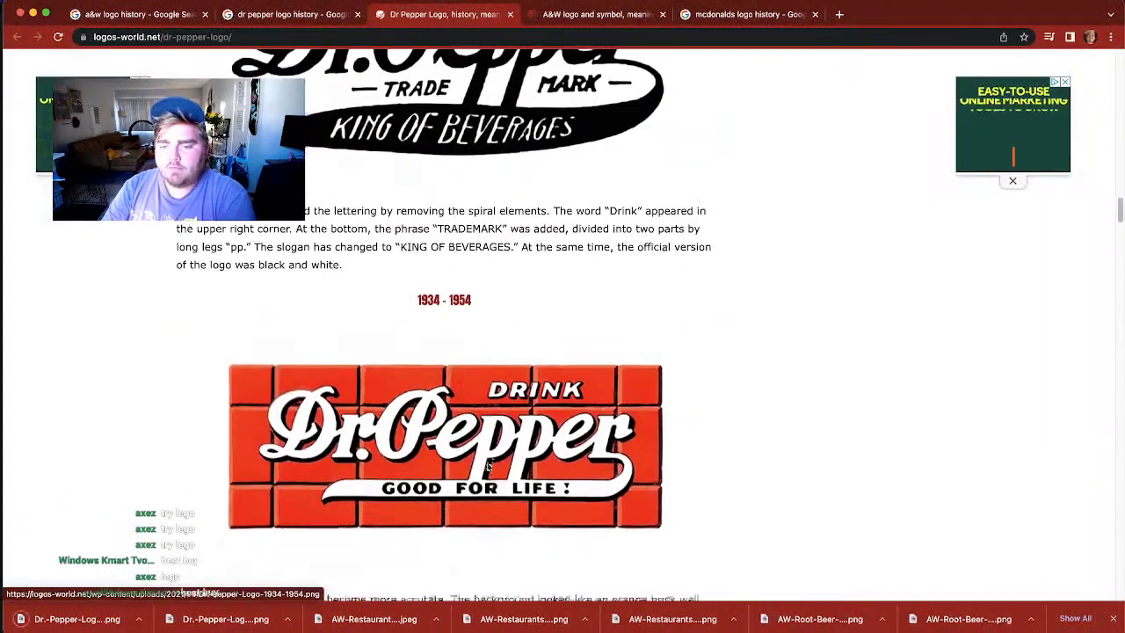
right_click(465, 373)
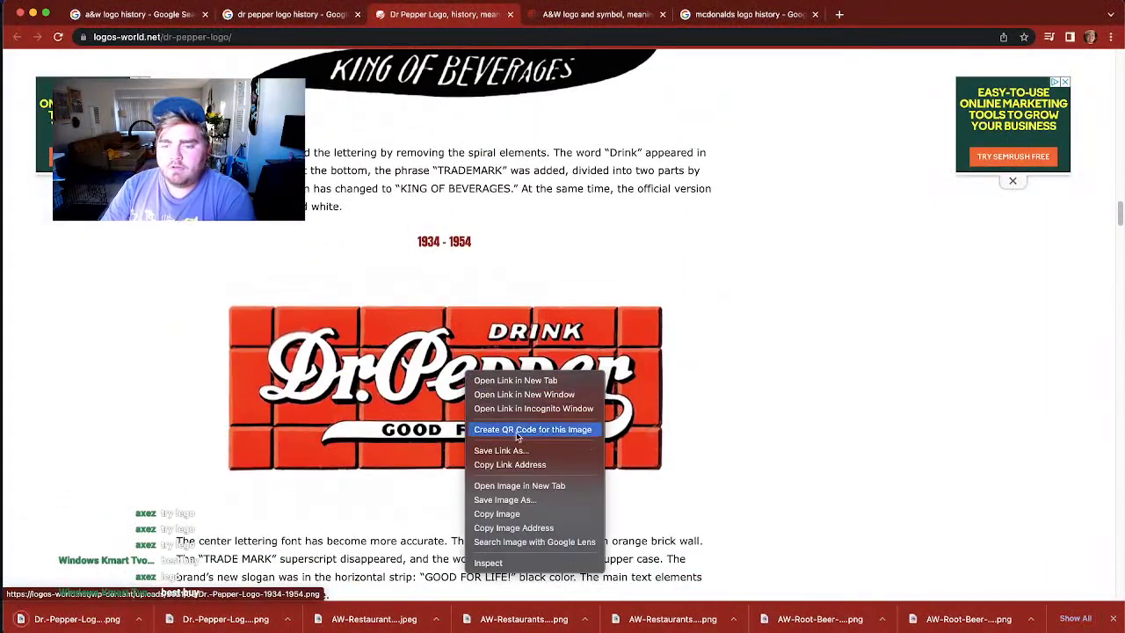
left_click(533, 499)
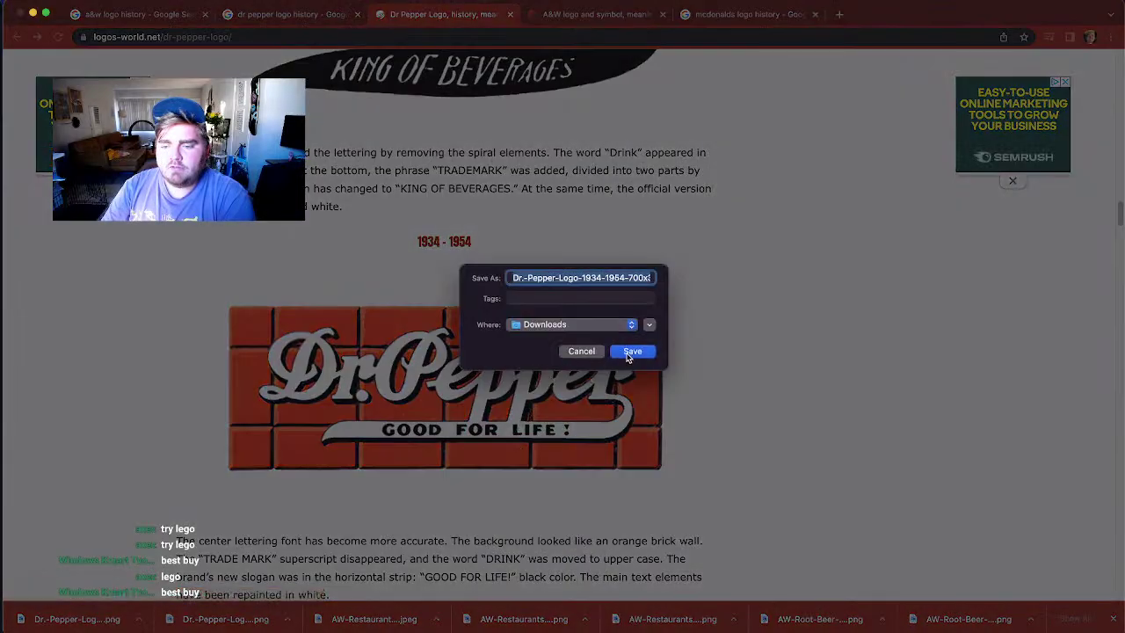
left_click(631, 352)
scroll(470, 474, "down", 5)
scroll(475, 479, "down", 5)
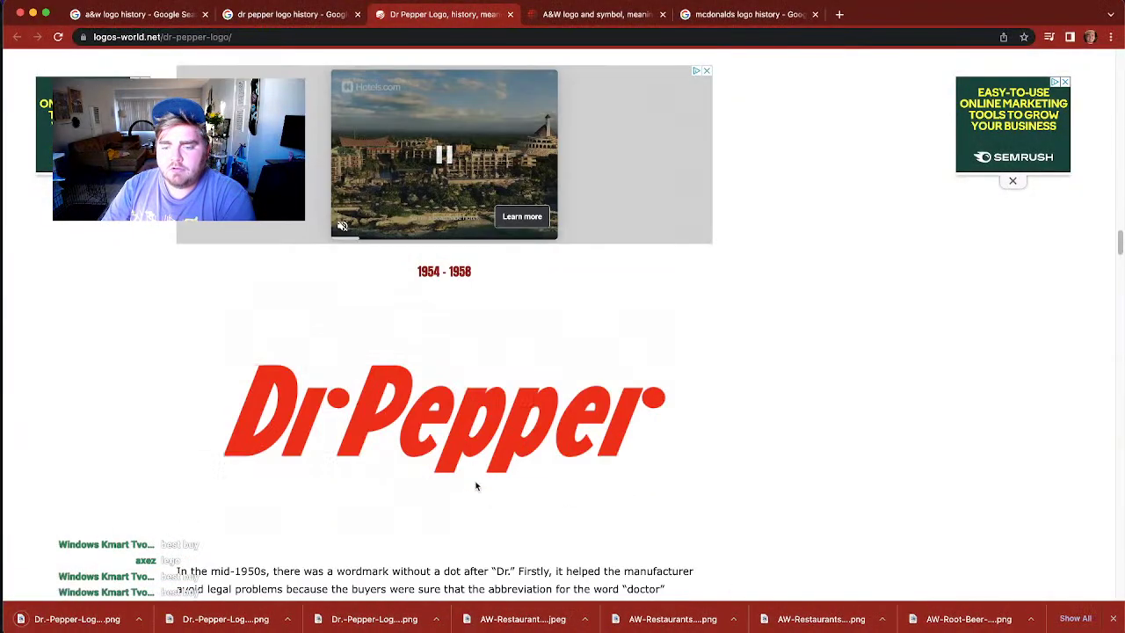
right_click(473, 392)
left_click(519, 517)
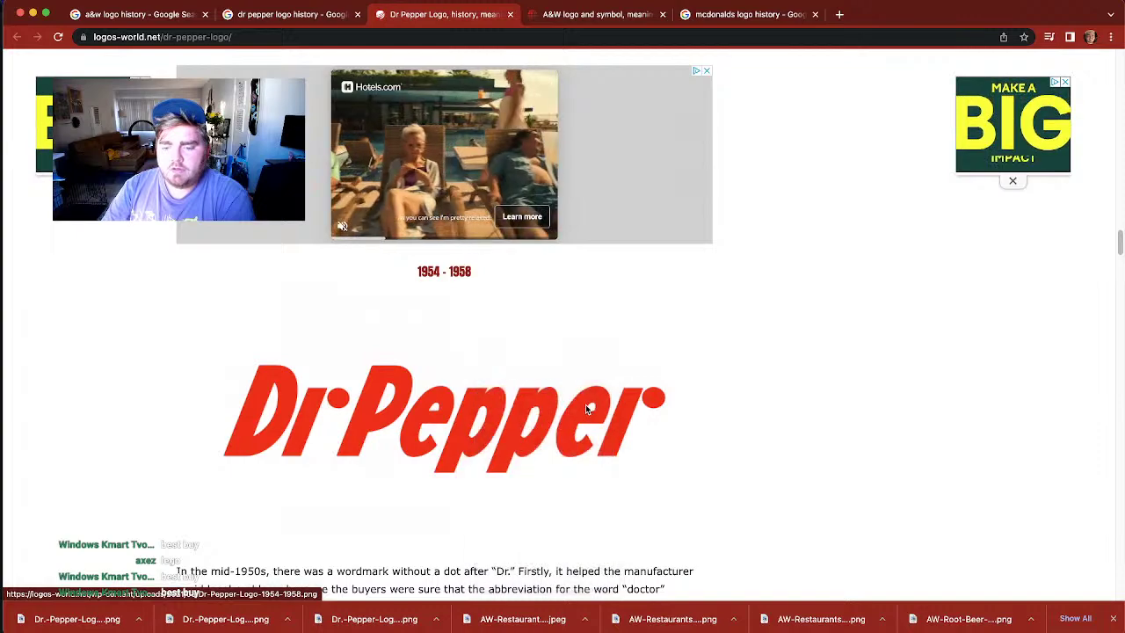
left_click(634, 350)
scroll(512, 453, "down", 5)
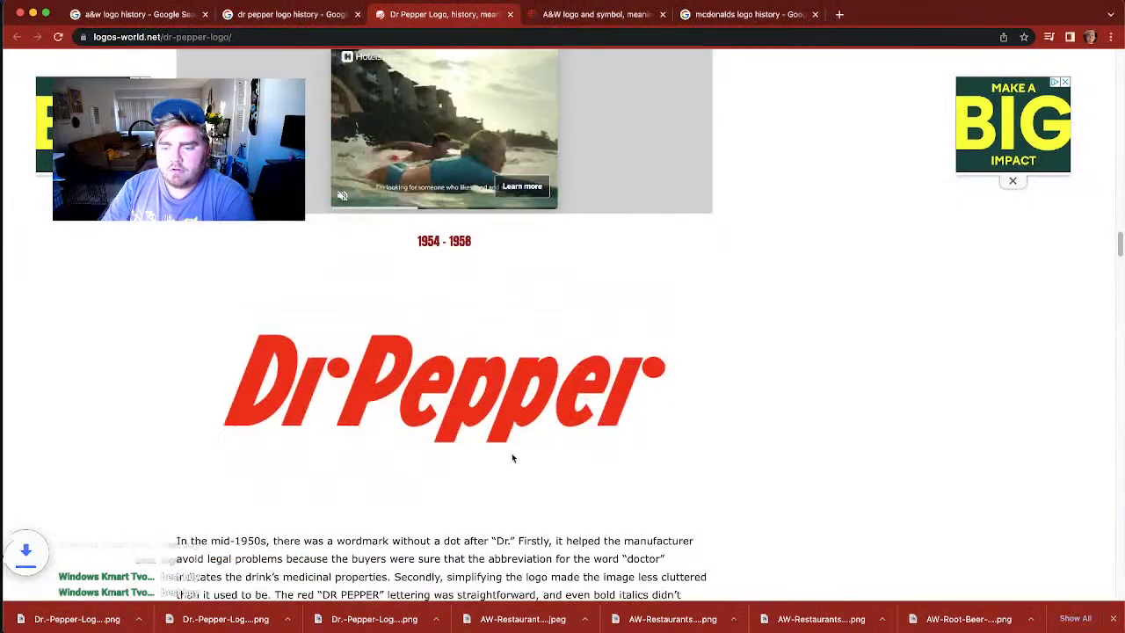
Step: Save the 1958-1960 and 1963-1967 Dr Pepper logo images to the Downloads folder
right_click(490, 446)
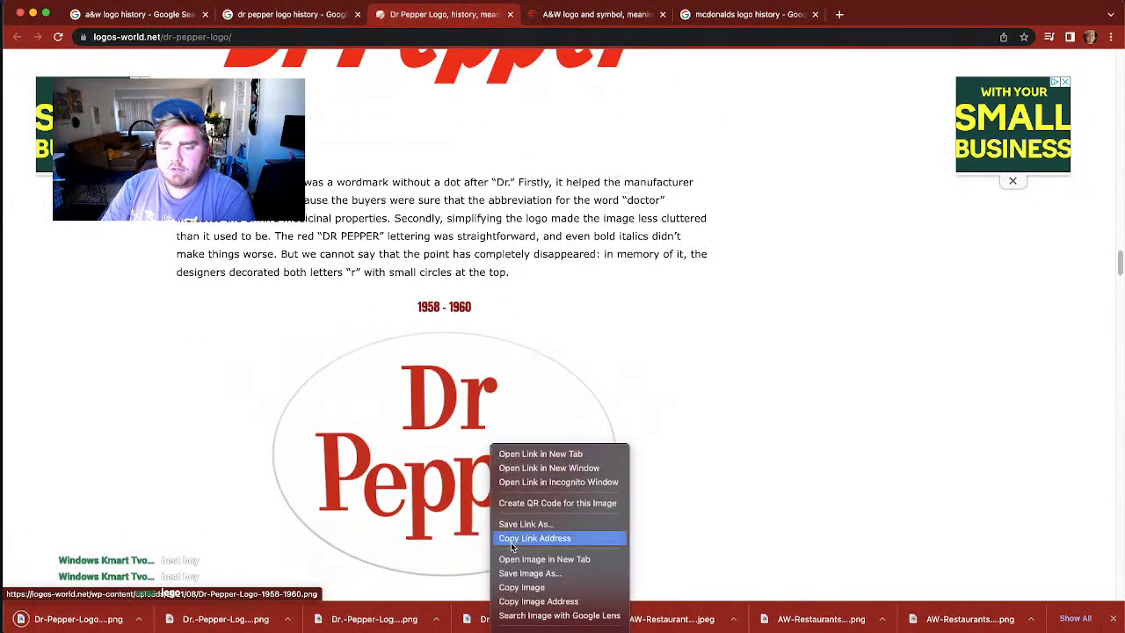
left_click(528, 574)
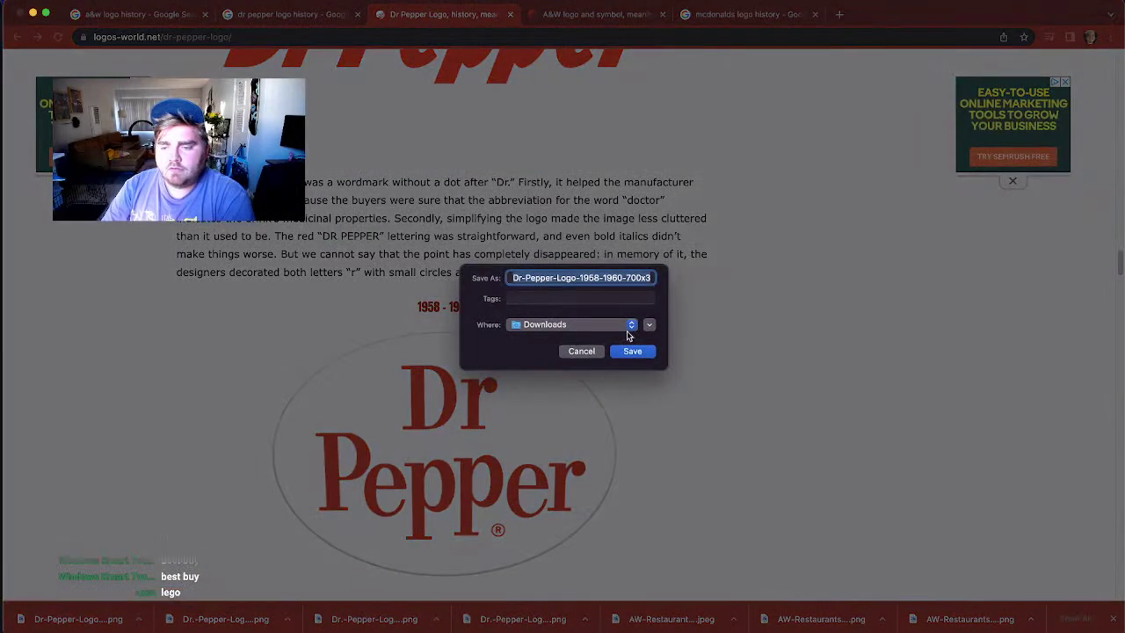
left_click(631, 350)
scroll(418, 453, "down", 8)
right_click(445, 214)
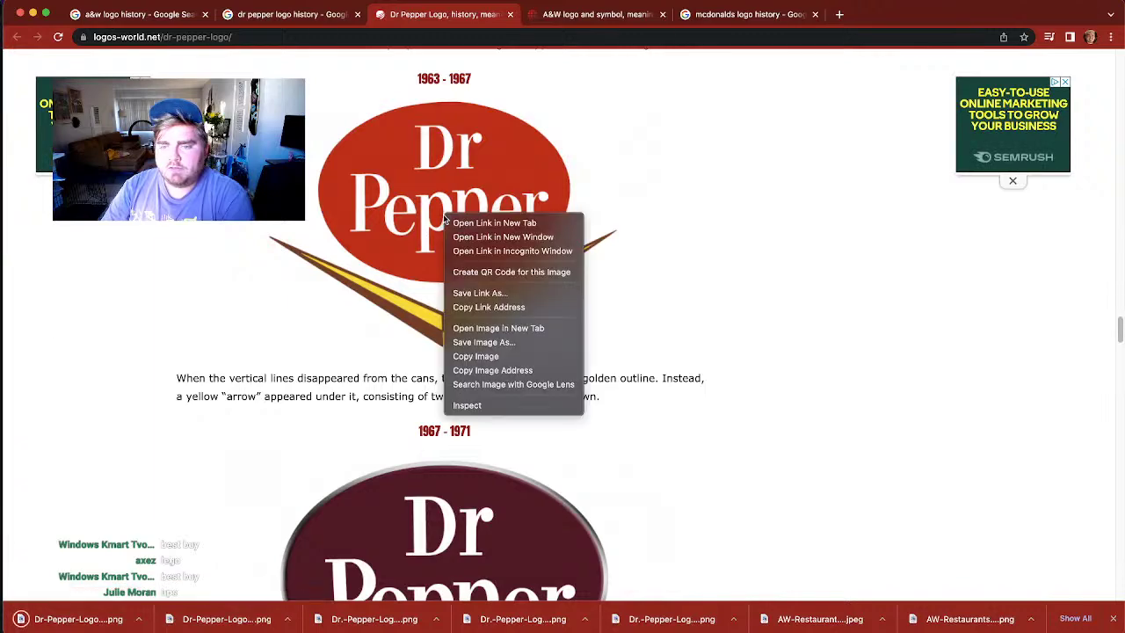
left_click(506, 349)
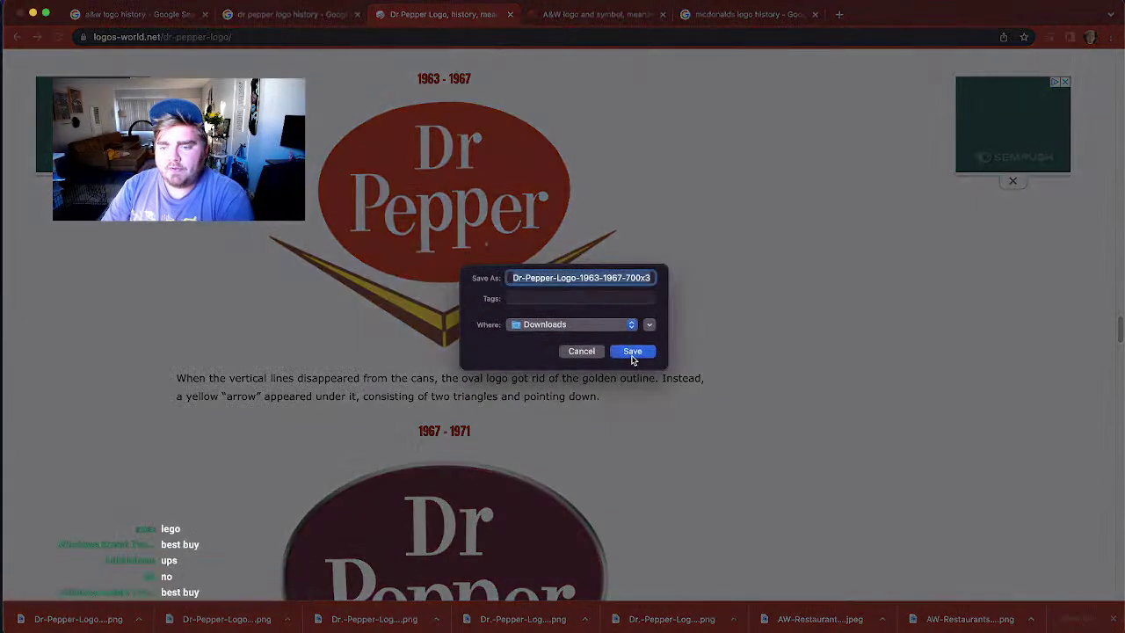
left_click(632, 356)
Step: Save the 1971-1984 and 1984-1990 Dr Pepper logo images to the Downloads folder
scroll(497, 427, "down", 10)
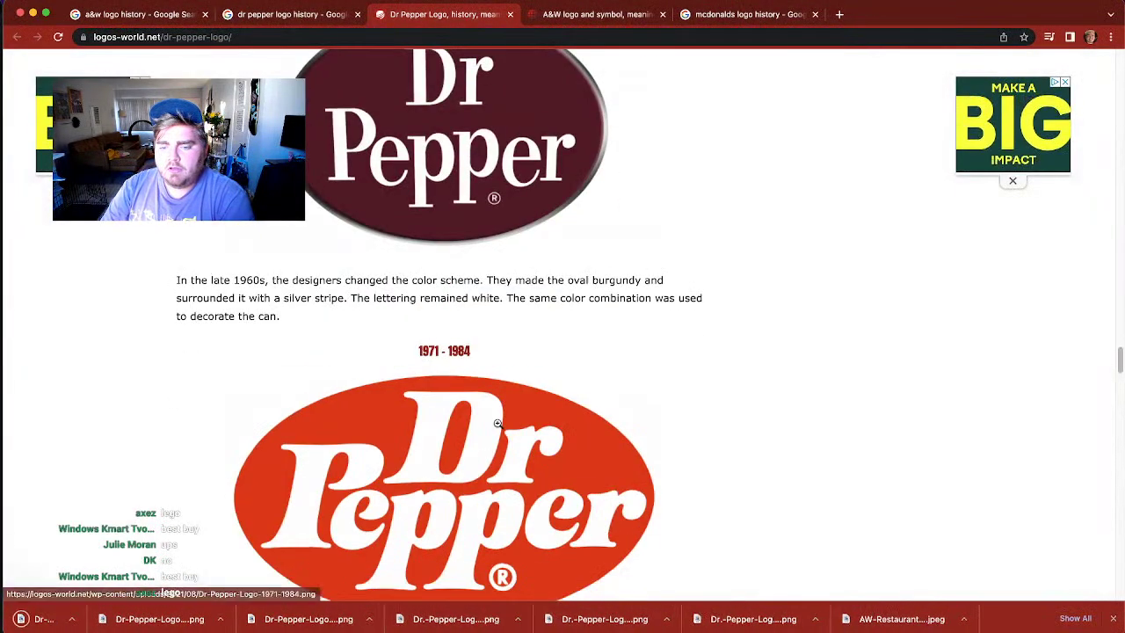
right_click(463, 234)
left_click(503, 361)
left_click(636, 352)
scroll(448, 388, "down", 5)
right_click(471, 142)
left_click(512, 268)
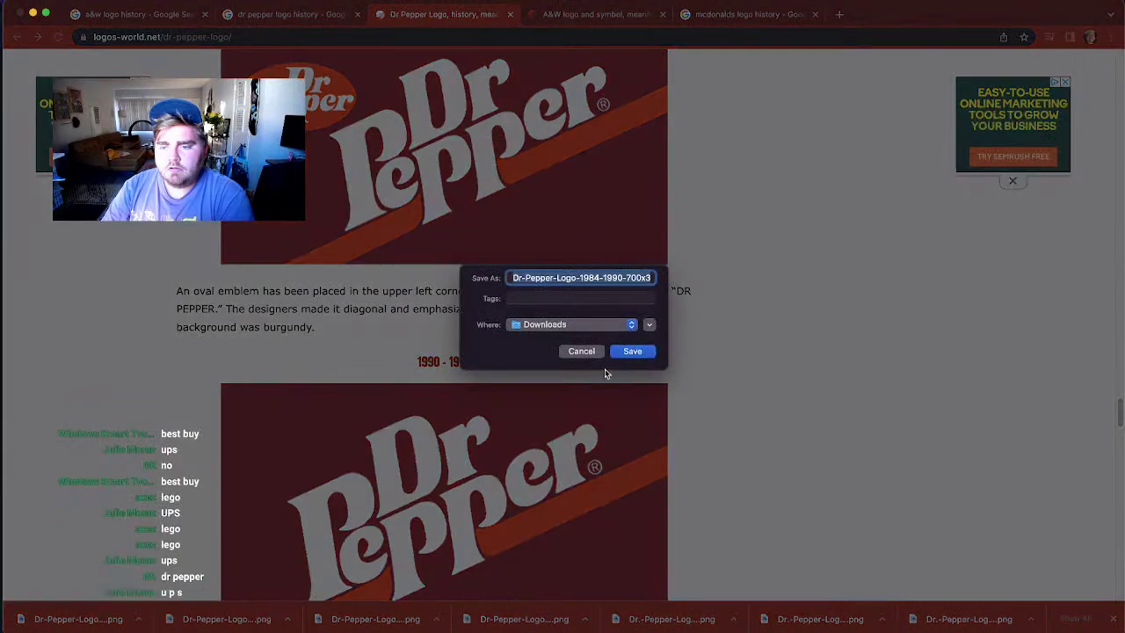
left_click(624, 354)
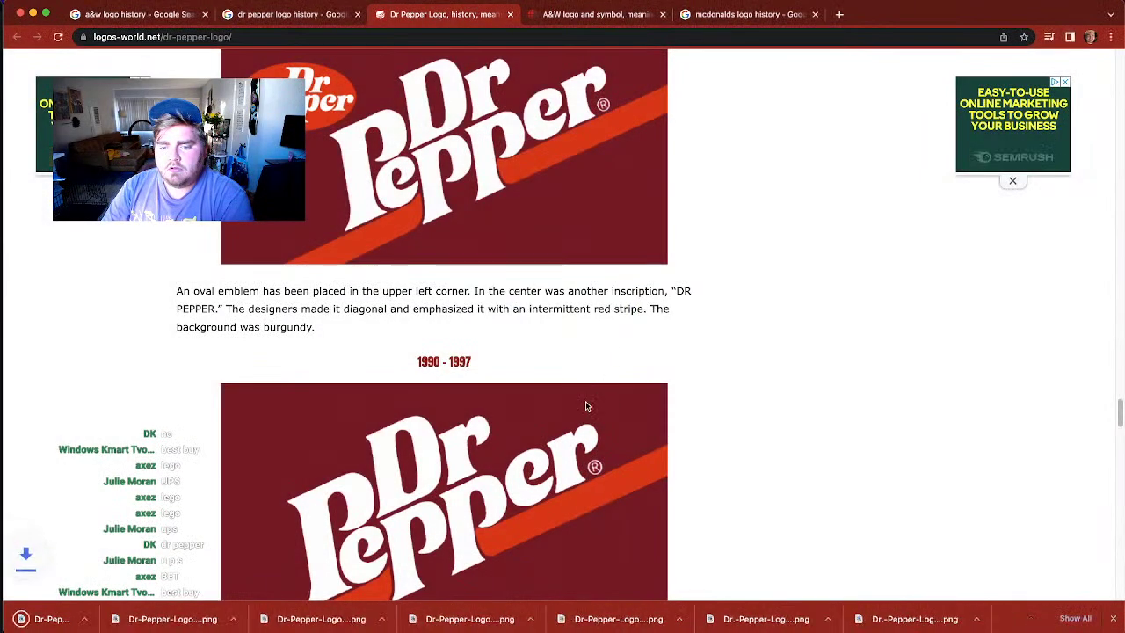
Step: Save the 1997-2005 Dr Pepper logo image to the Downloads folder
scroll(591, 398, "down", 6)
right_click(463, 287)
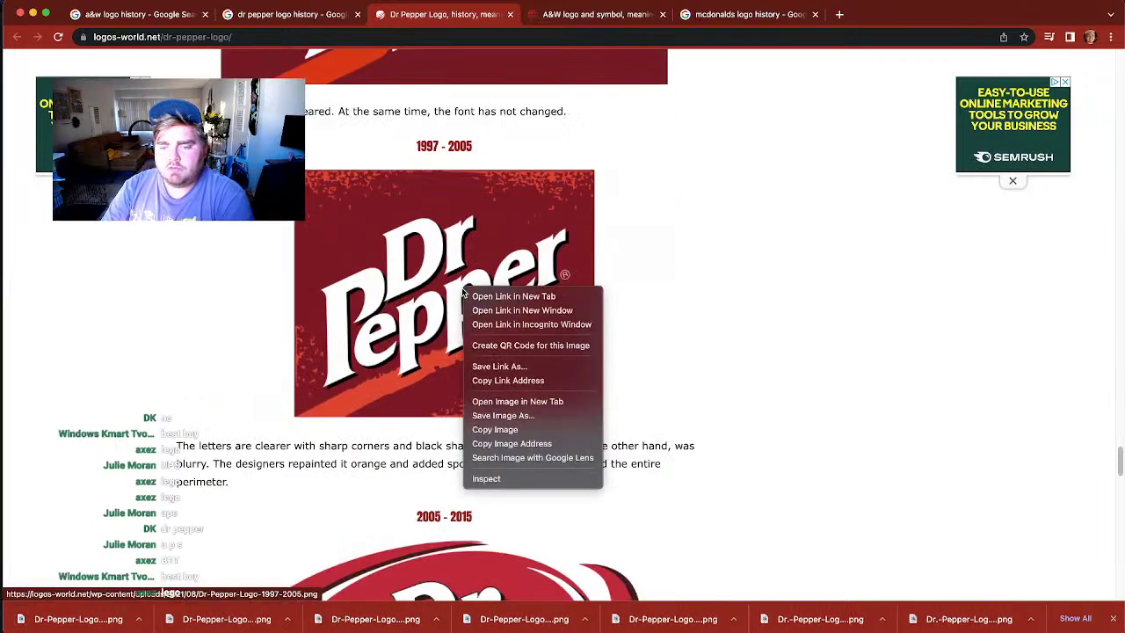
left_click(513, 415)
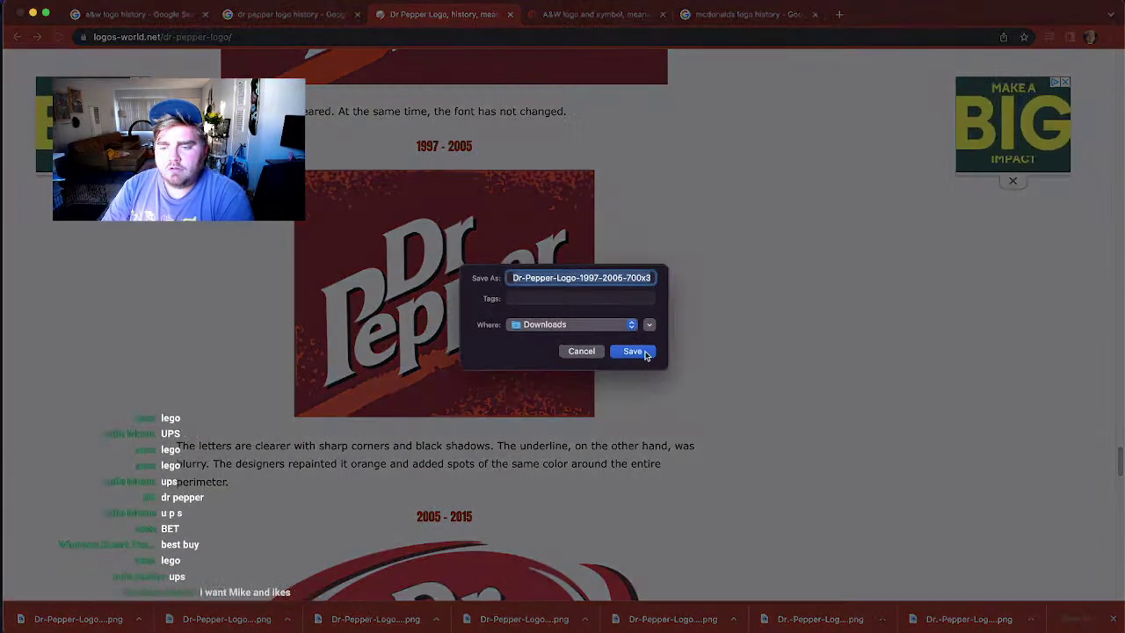
left_click(644, 353)
Step: Review the remaining Dr Pepper logos on the page and check which ones are already in the Downloads folder
scroll(569, 449, "down", 10)
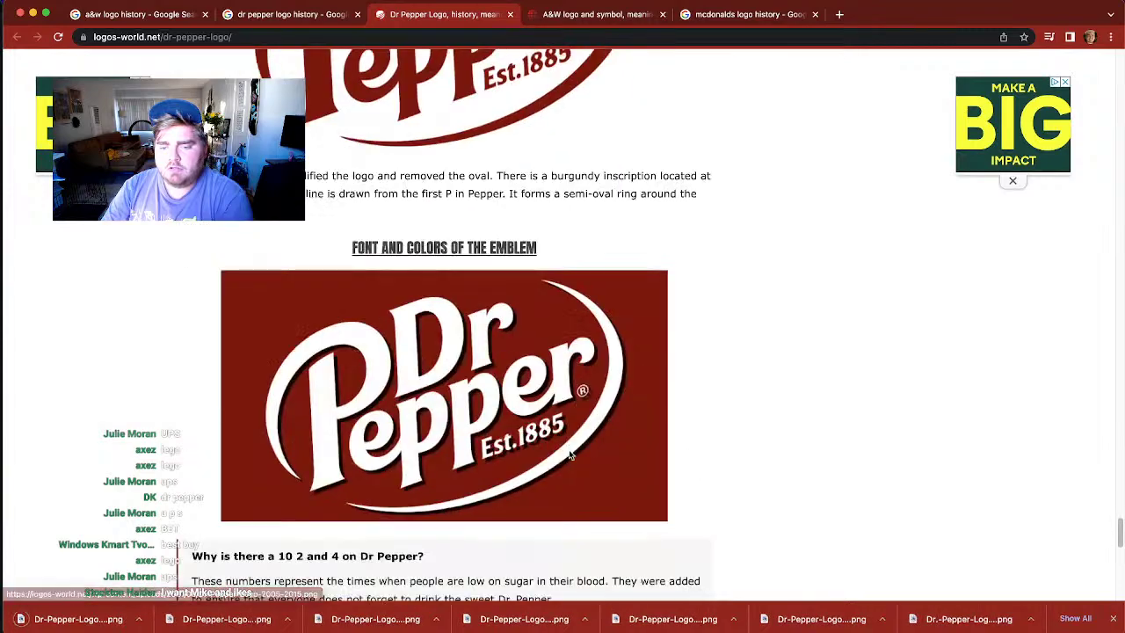
scroll(568, 451, "down", 5)
scroll(568, 454, "up", 15)
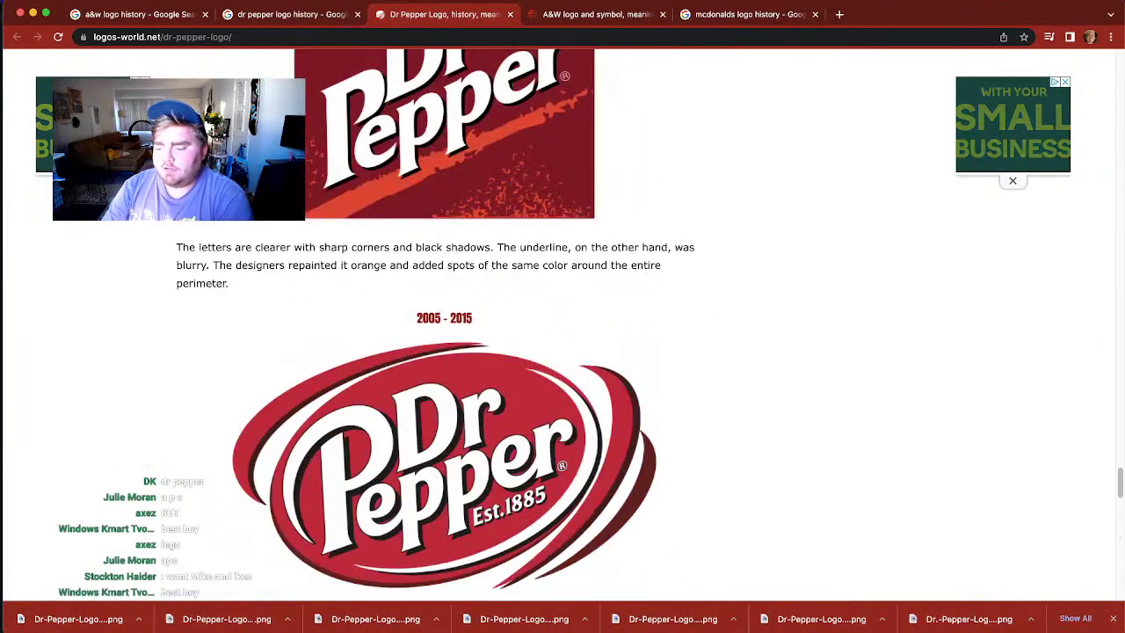
left_click(718, 627)
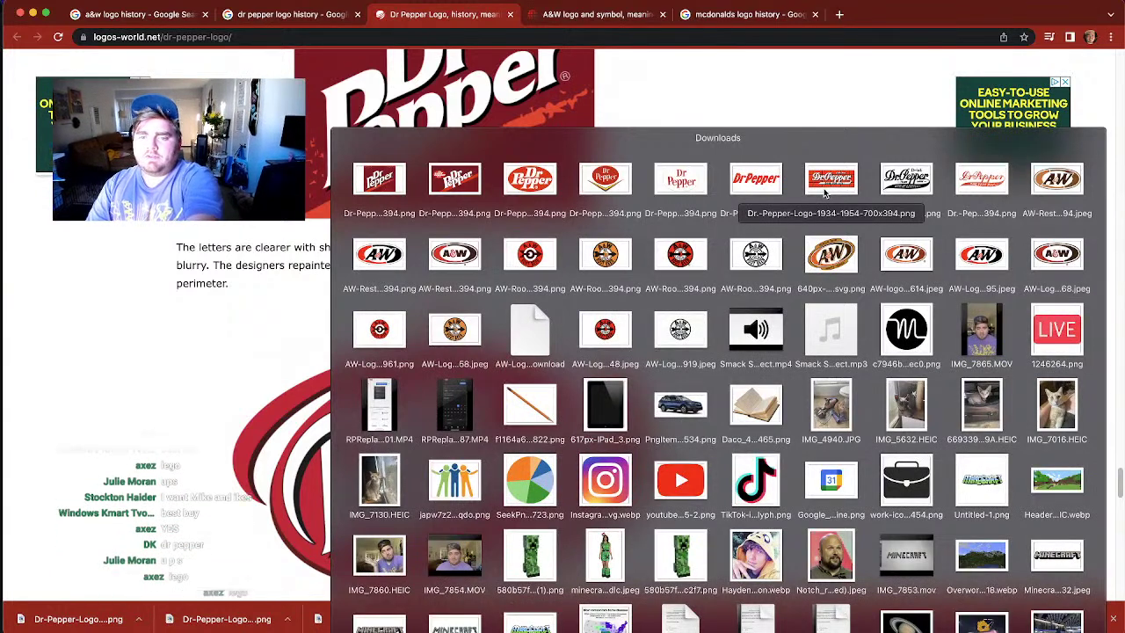
left_click(579, 310)
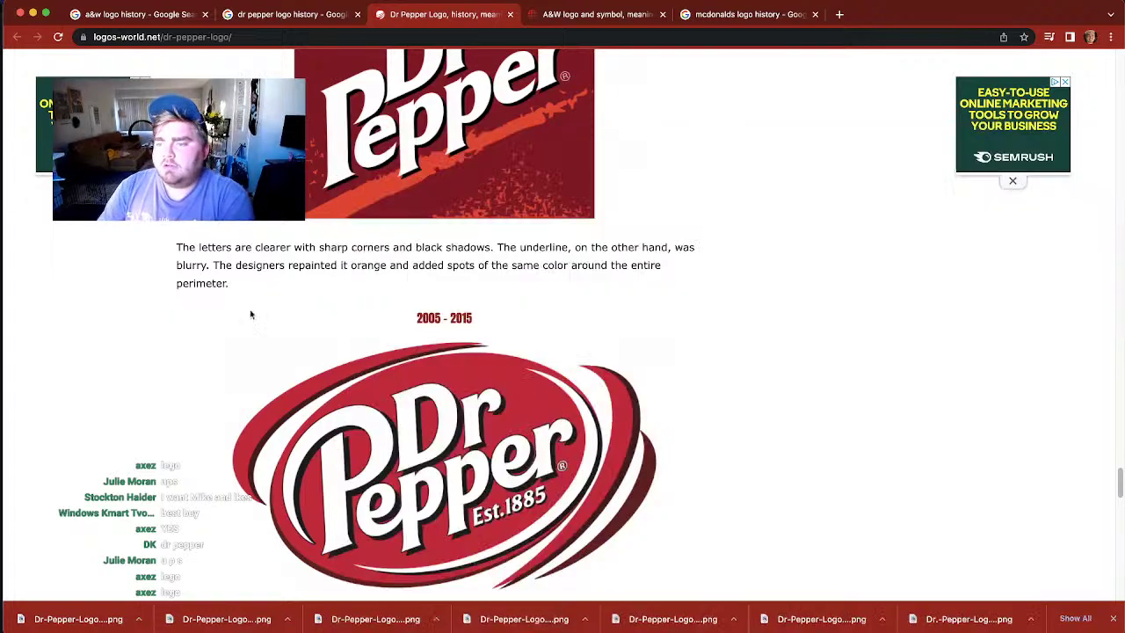
Step: Save the burgundy oval 1967-1971 Dr Pepper logo image to the Downloads folder
scroll(579, 310, "up", 20)
scroll(579, 310, "down", 10)
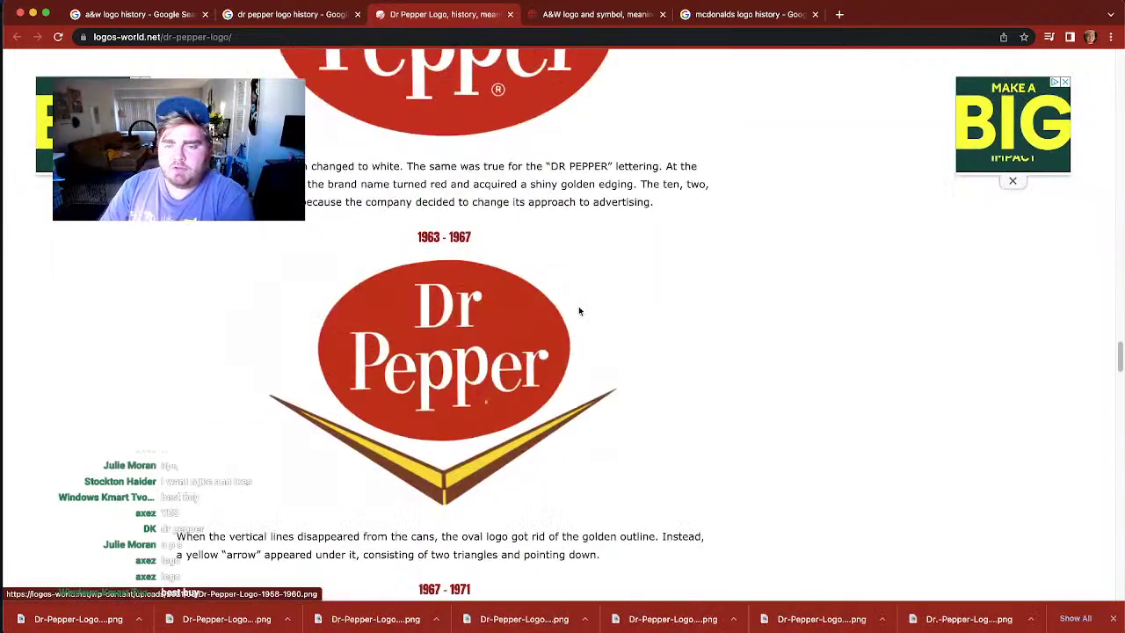
right_click(471, 400)
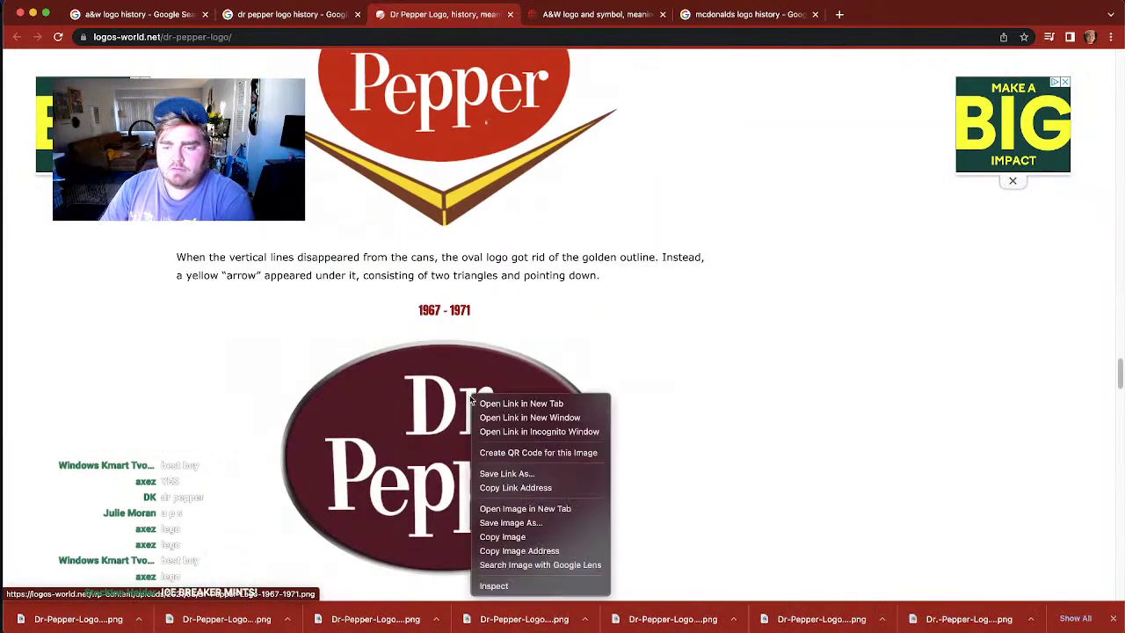
left_click(513, 523)
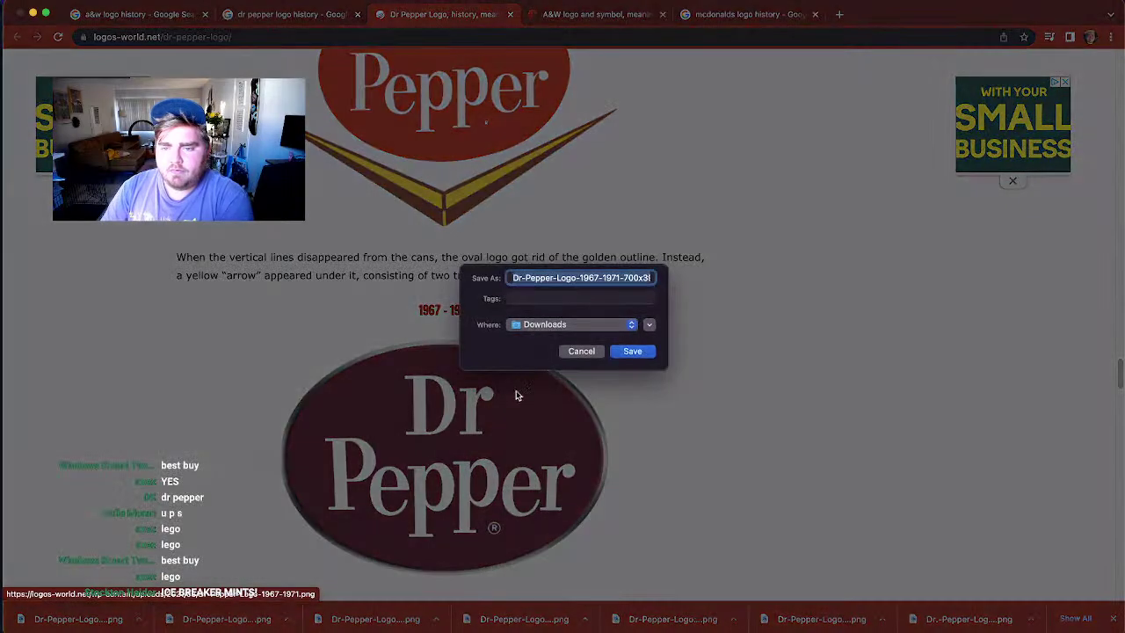
left_click(631, 353)
Step: Save the 2005-2015 Dr Pepper logo image to the Downloads folder
scroll(527, 395, "down", 5)
scroll(518, 487, "down", 15)
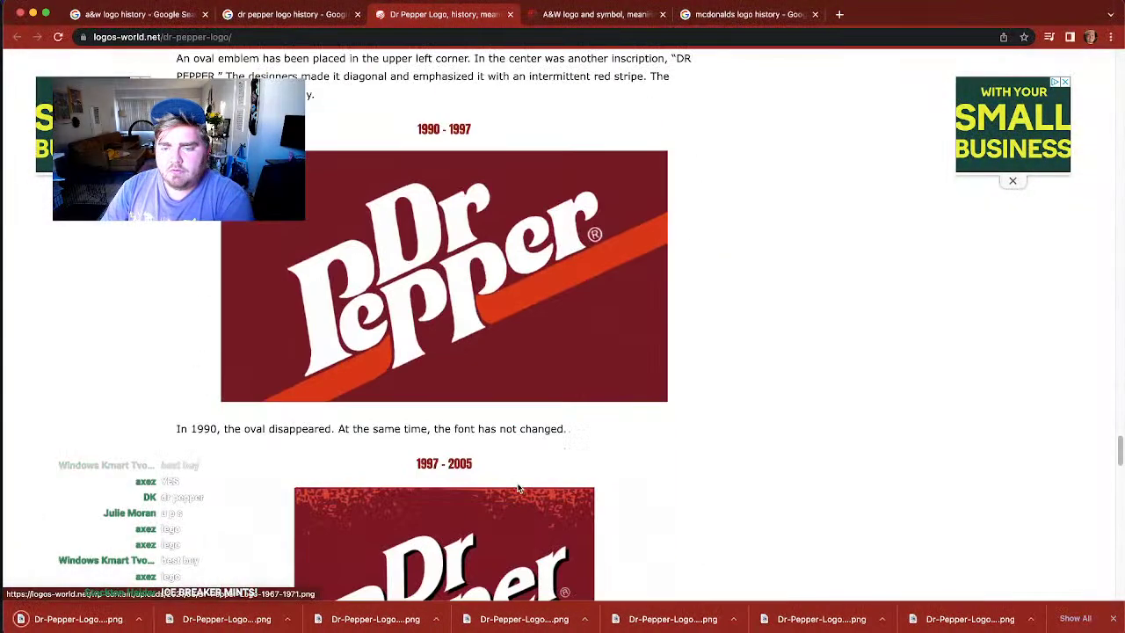
scroll(518, 487, "up", 1)
right_click(464, 284)
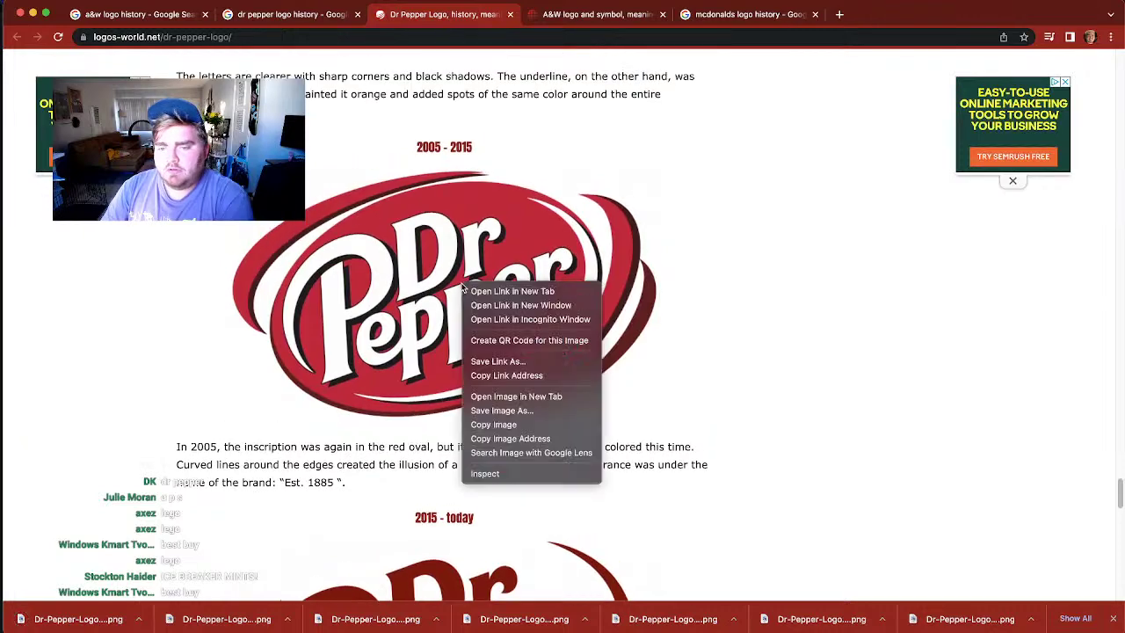
left_click(507, 411)
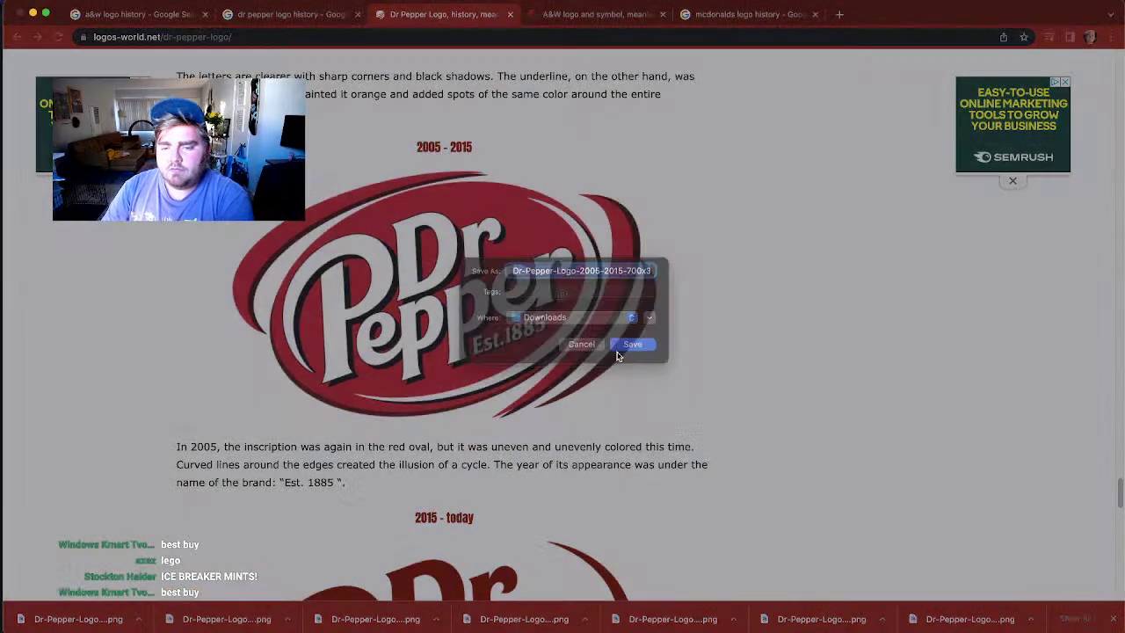
left_click(618, 352)
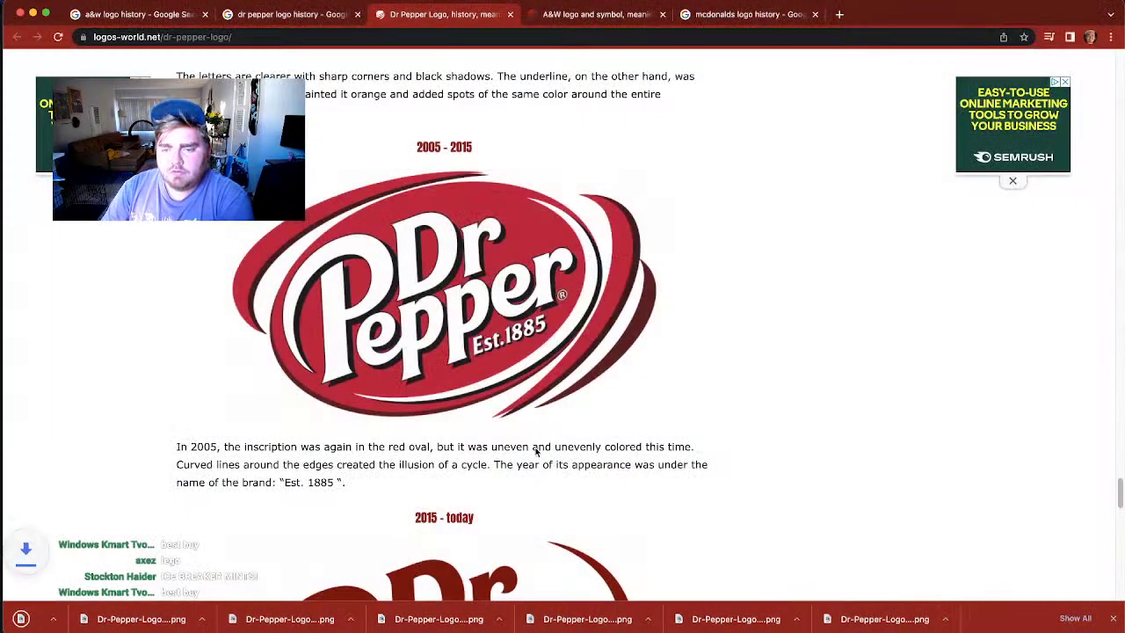
Step: Save the current Dr Pepper logo image, dated 2015 to today, to the Downloads folder
scroll(527, 343, "down", 5)
right_click(455, 236)
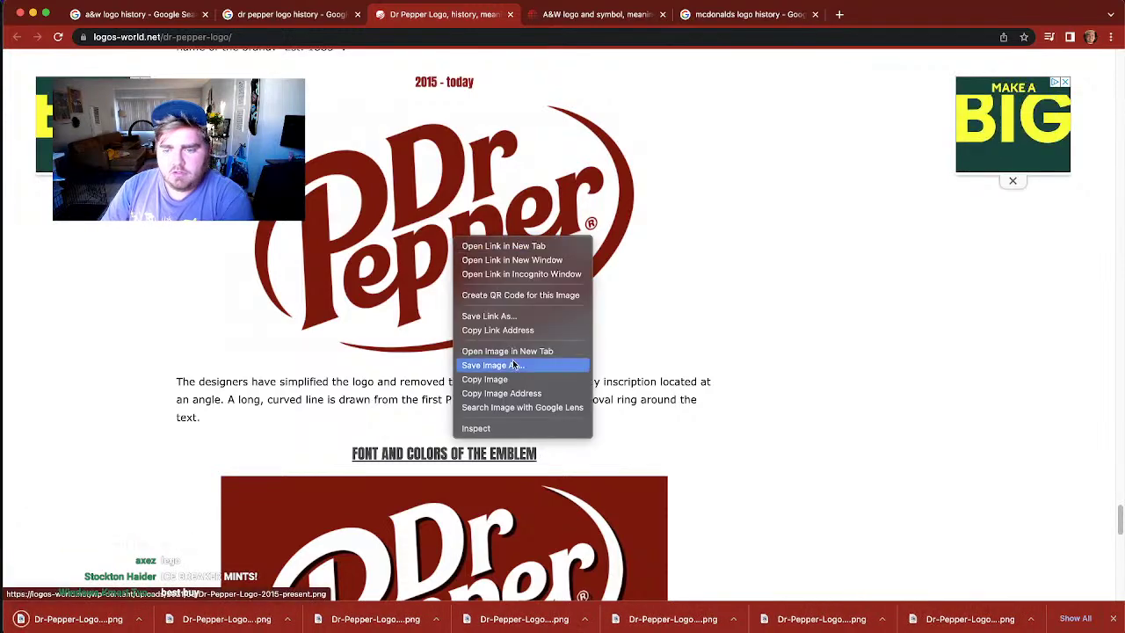
left_click(514, 365)
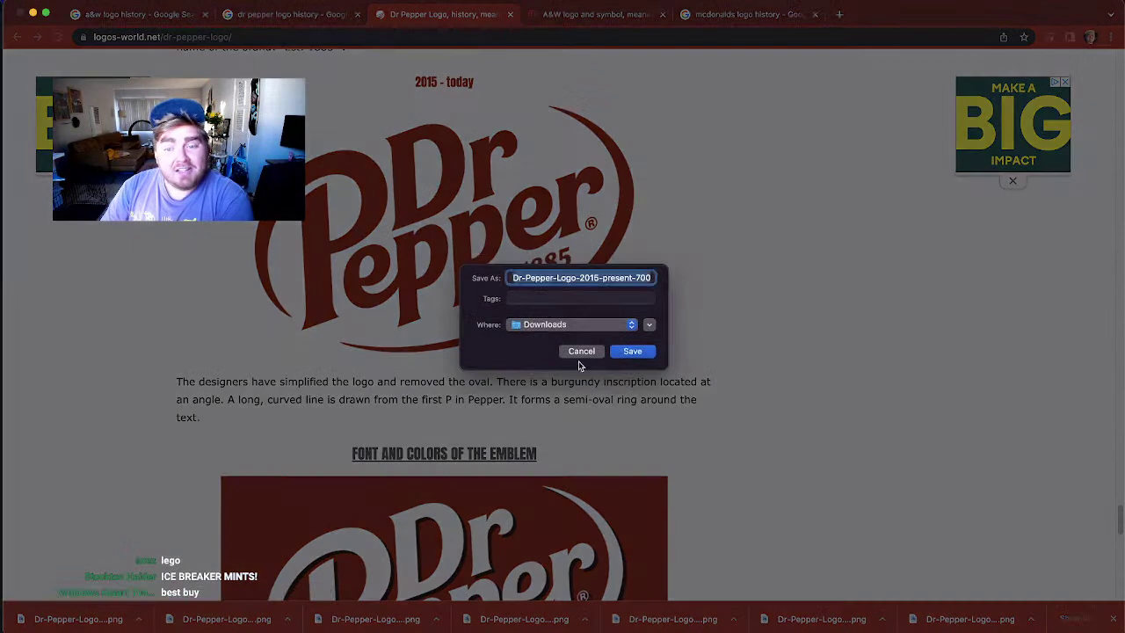
left_click(631, 352)
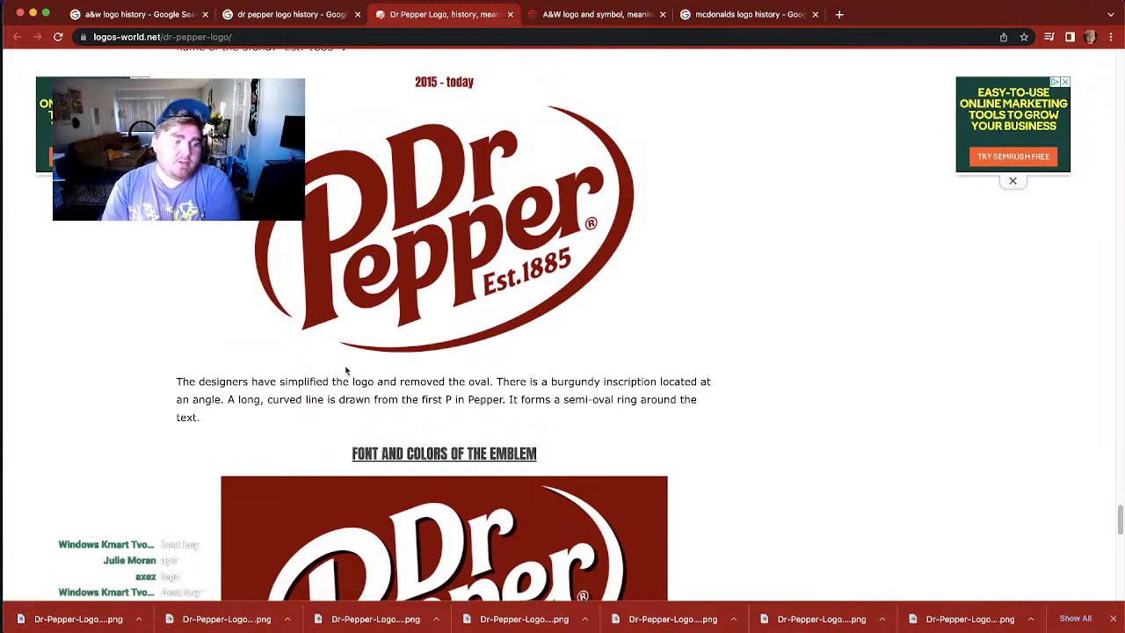
Step: Change the Dr Pepper query in Google Images to search for "lego logo history"
left_click(255, 14)
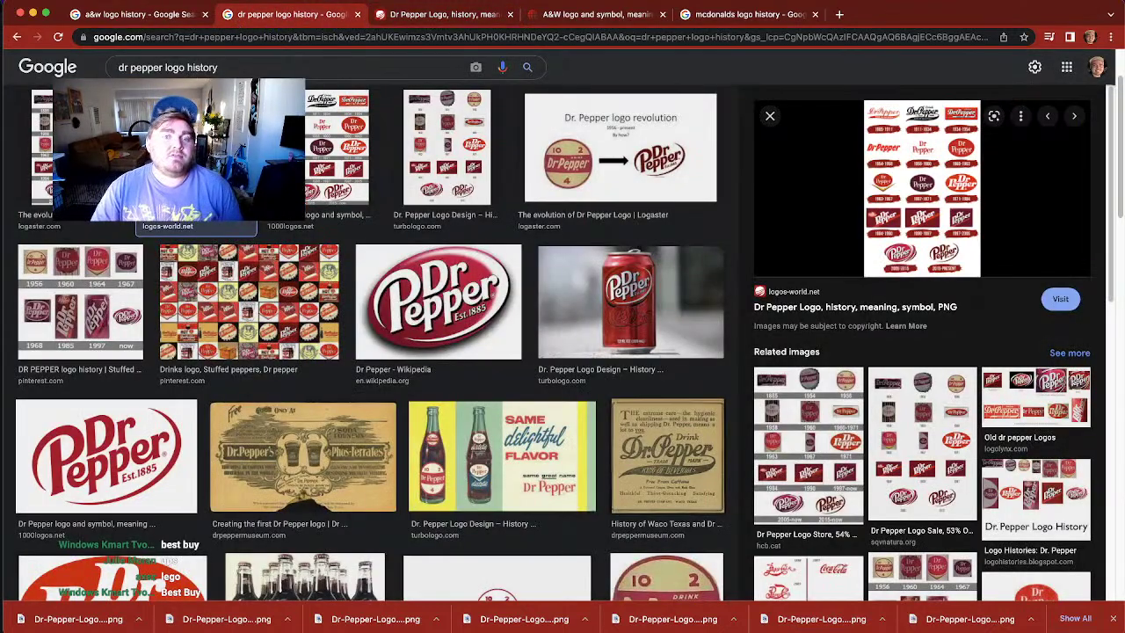
left_click_drag(163, 67, 31, 45)
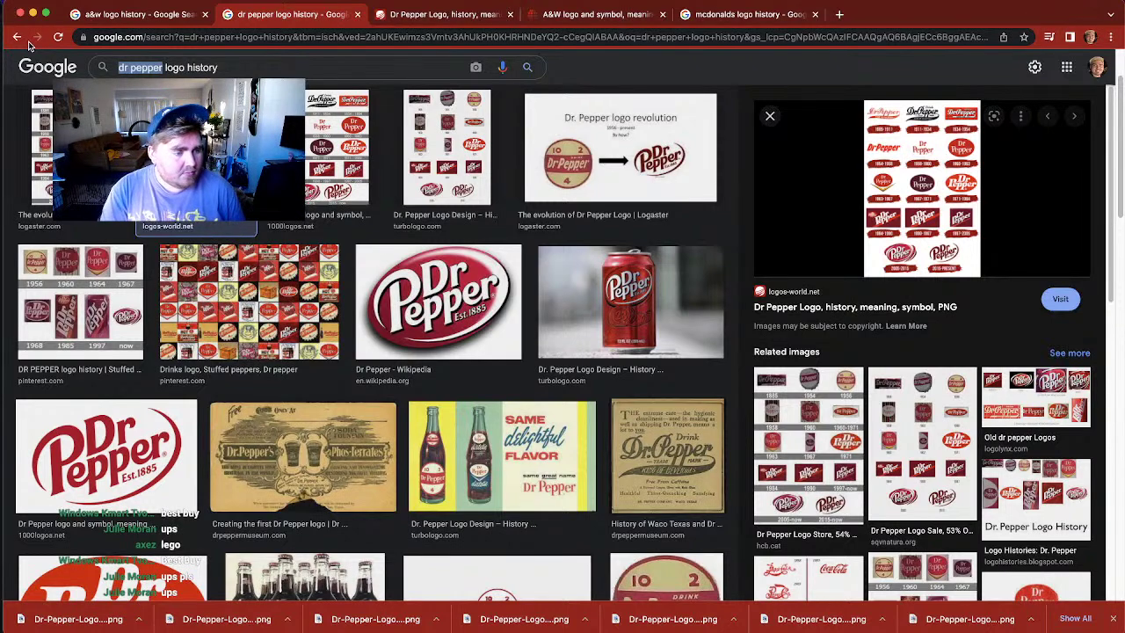
type("lego")
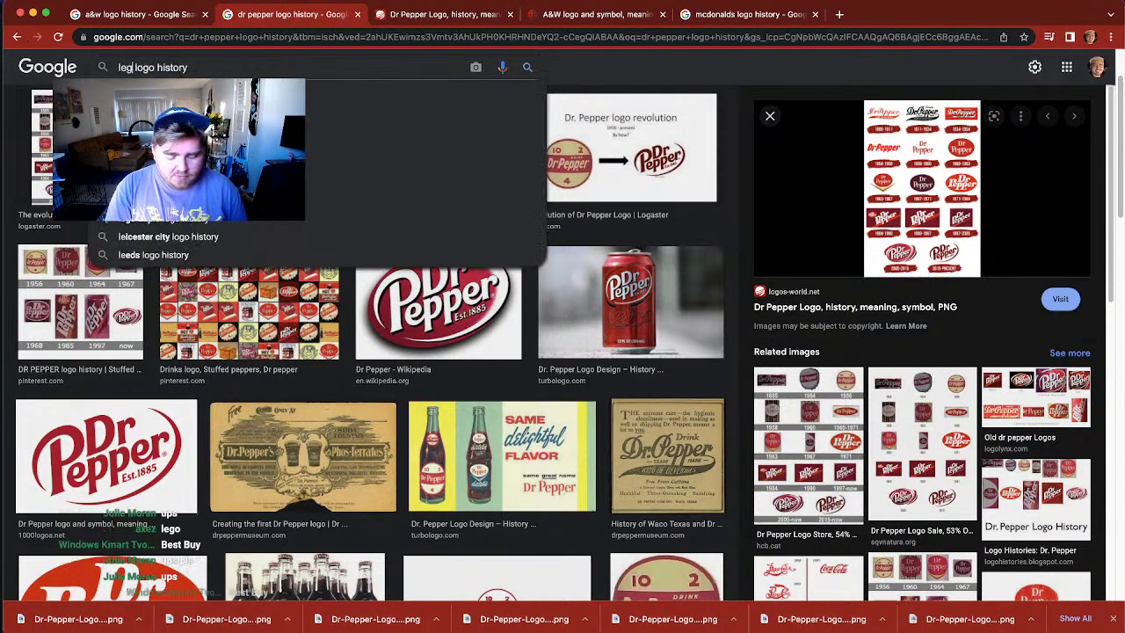
key("Return")
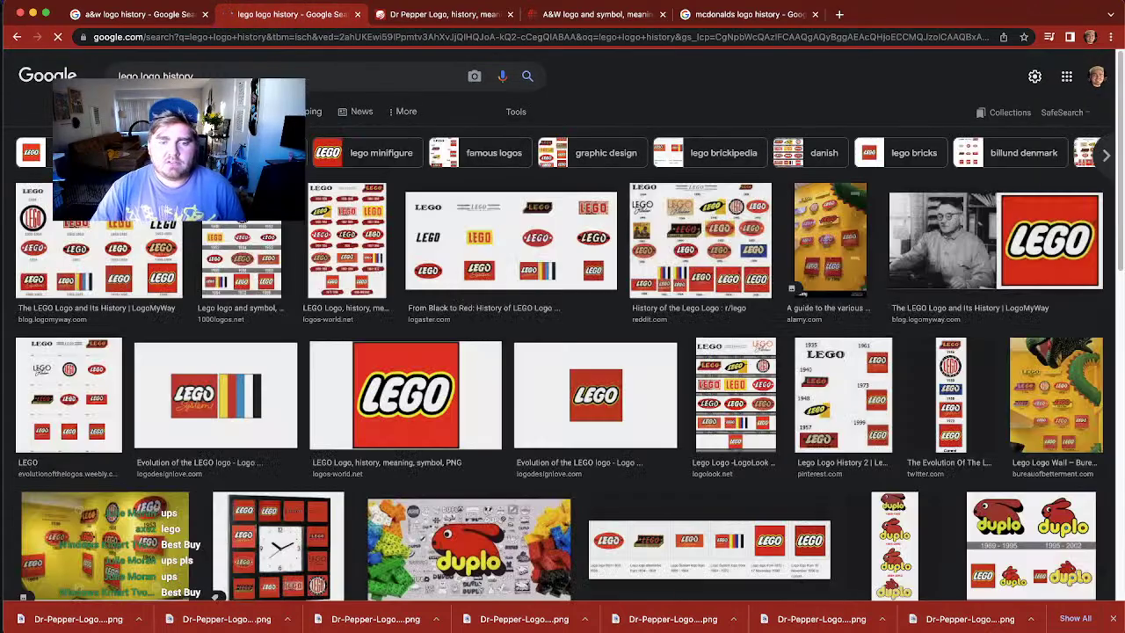
Step: Preview the Lego logo history charts from 1000 Logos and Reddit in the image results
left_click(342, 207)
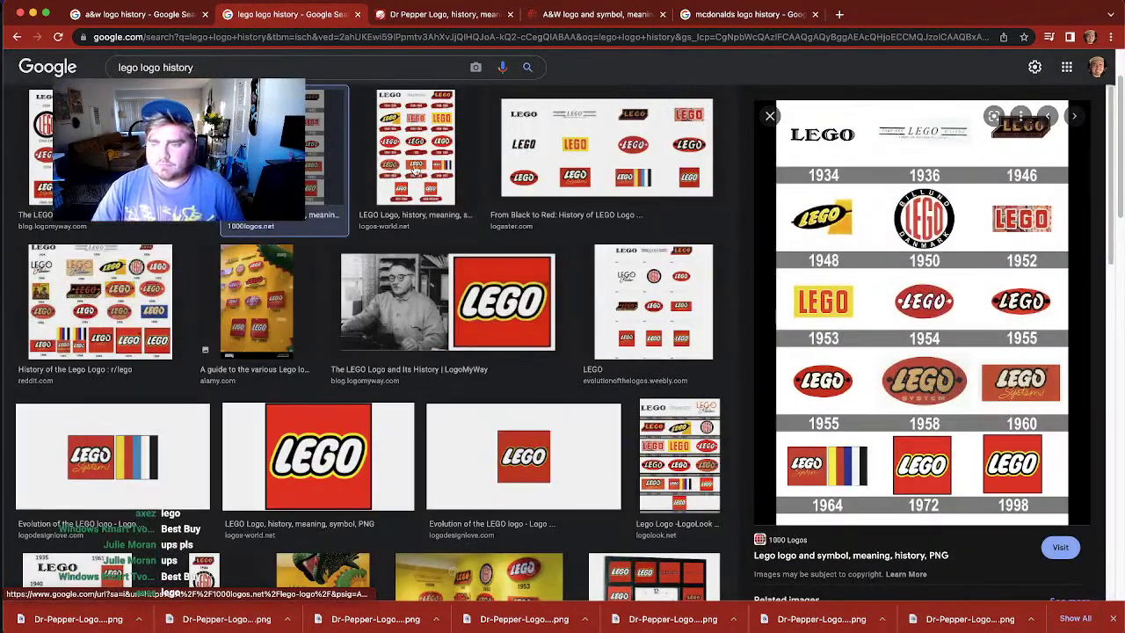
left_click(354, 211)
left_click(321, 148)
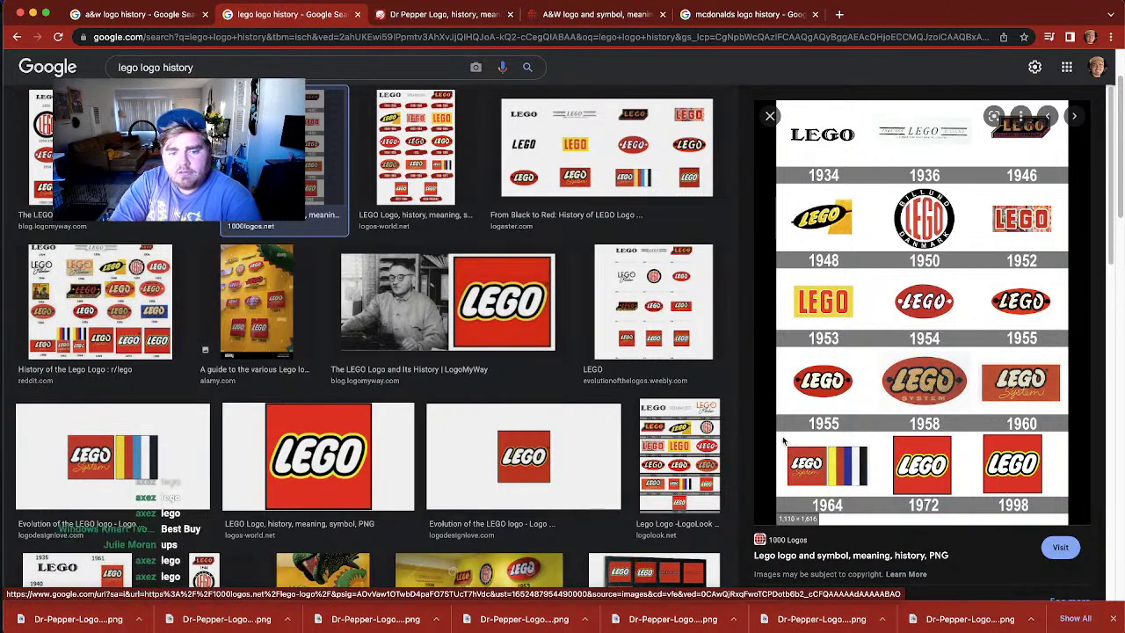
left_click(110, 326)
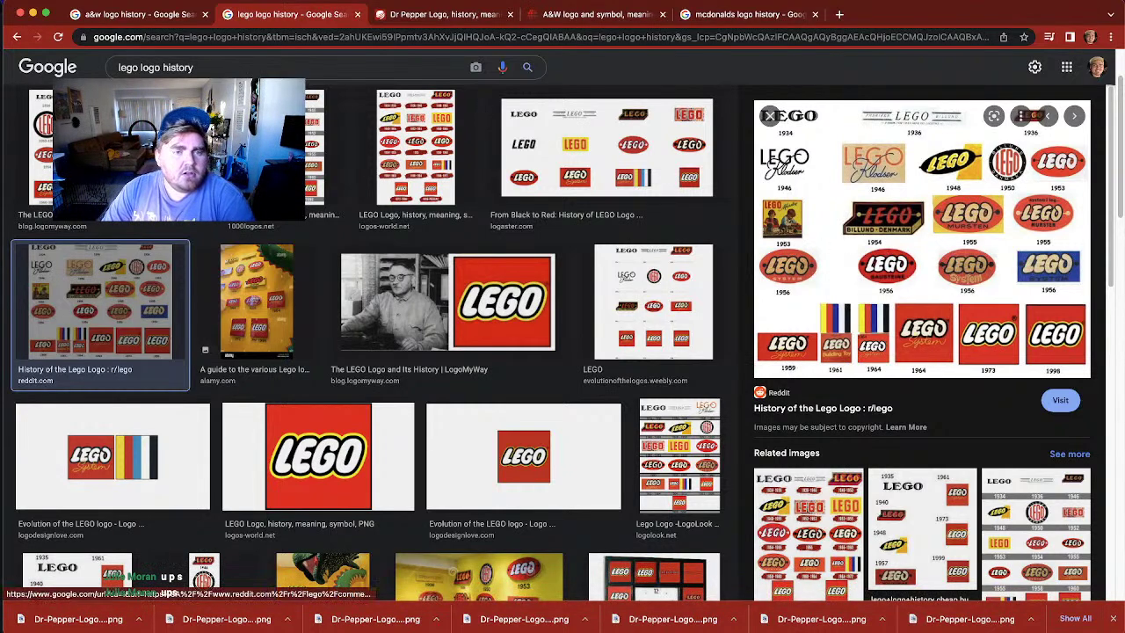
Step: Search Google Images for "ups logo history" and preview the charts from 1000 Logos, logos-world.net and Kimp
double_click(139, 70)
type("ups")
key("Return")
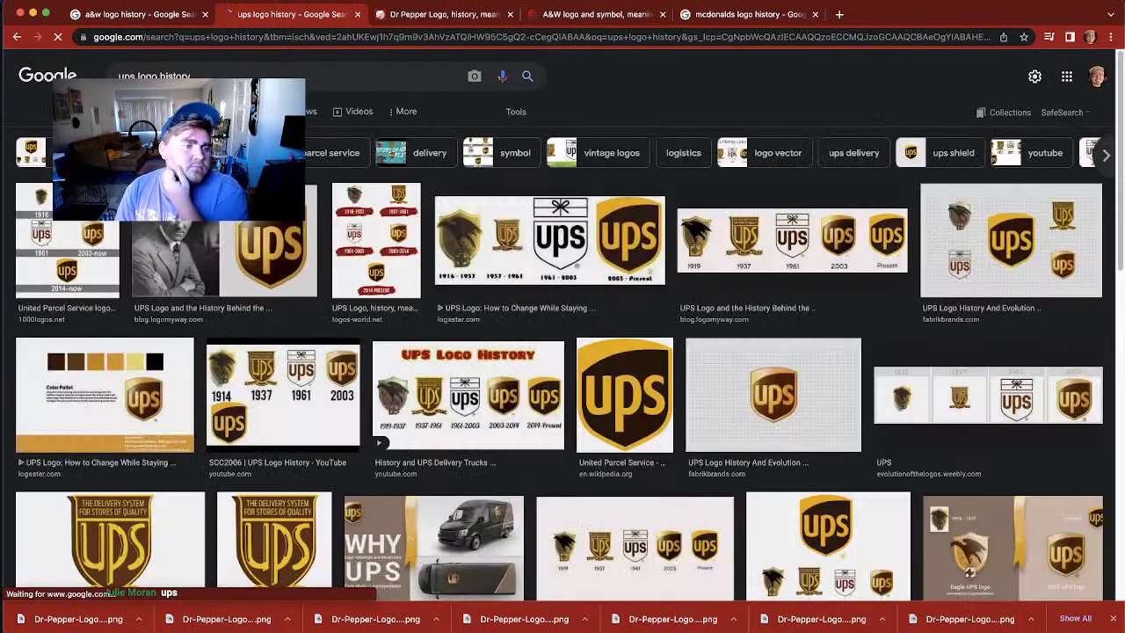
left_click(68, 273)
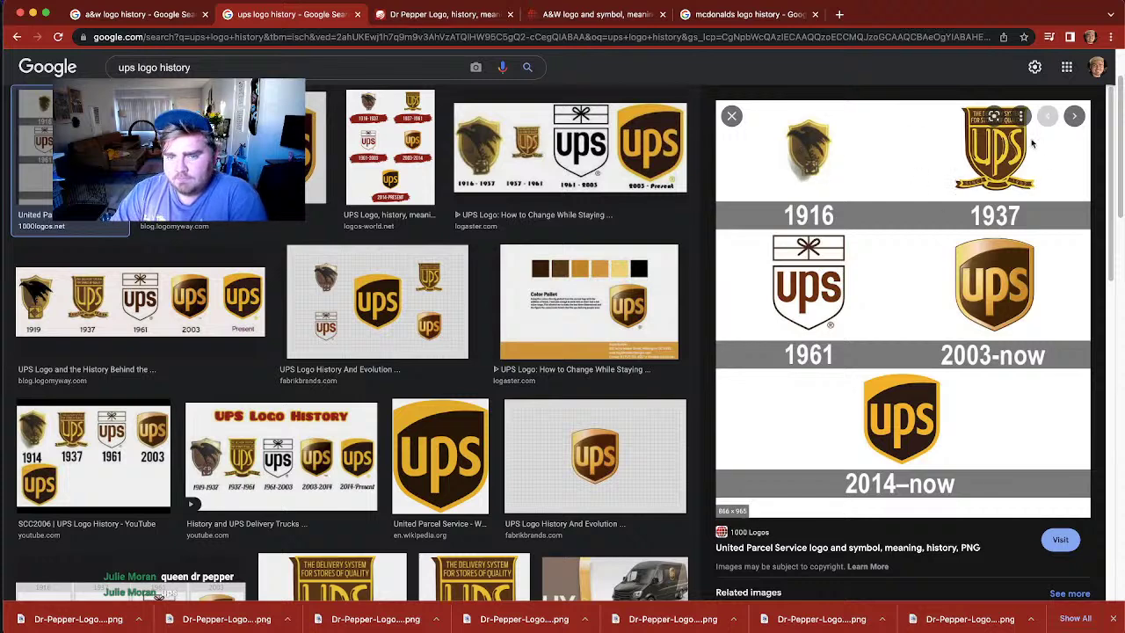
left_click(382, 130)
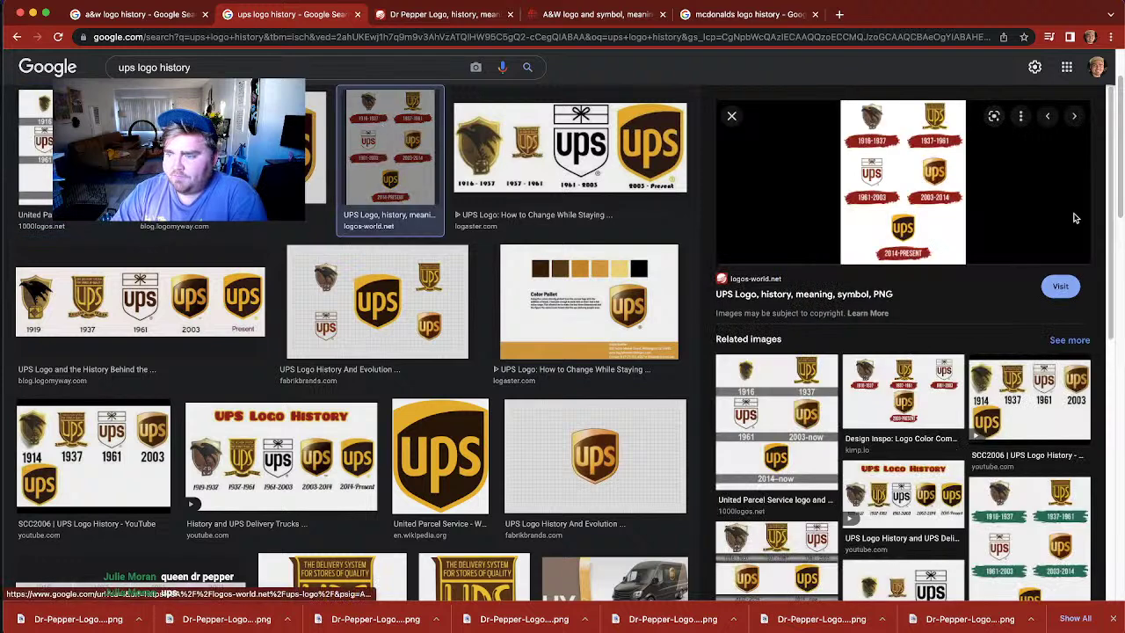
left_click(850, 409)
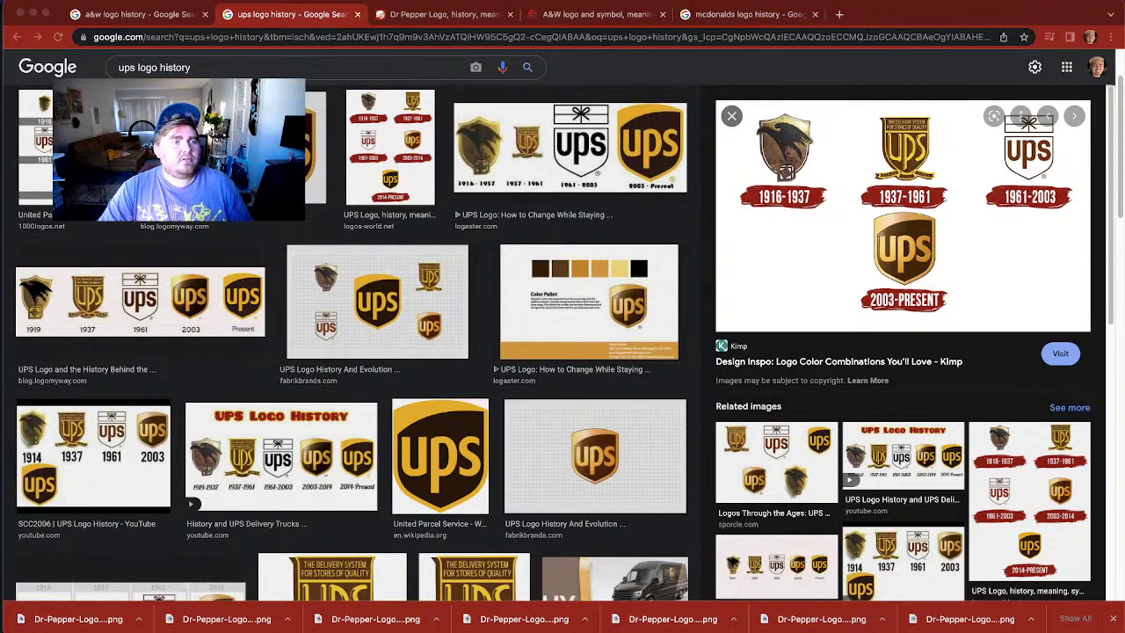
Step: Switch to Finder, rename the AW Logo History folder inside TikTok as Dr Pepper Logo History, and return to Chrome
key("super+Tab")
left_click(429, 70)
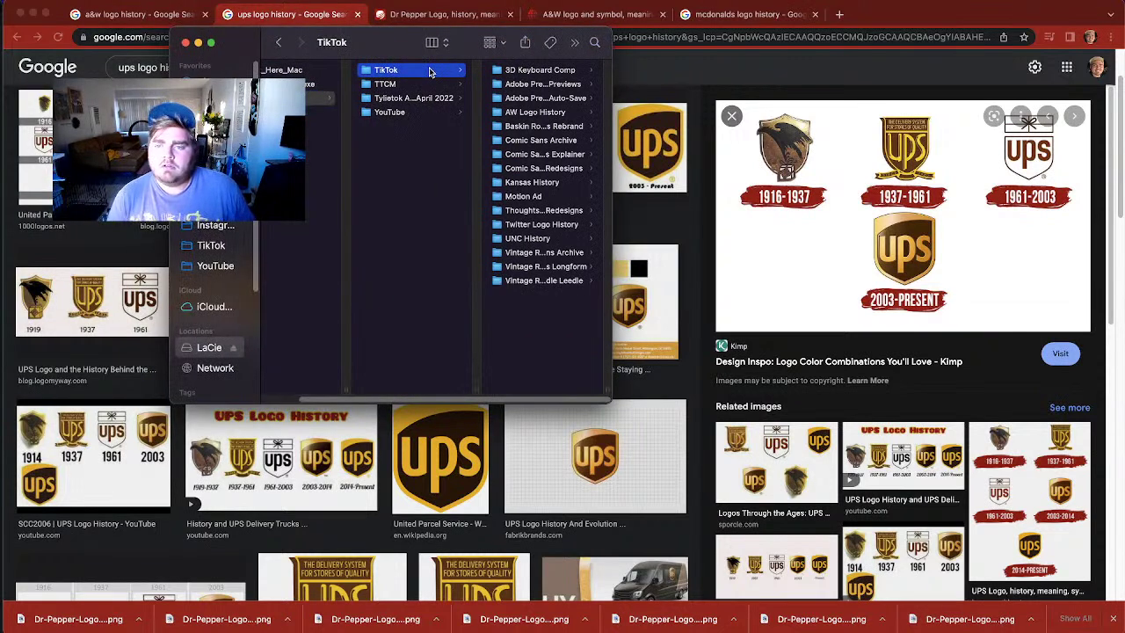
left_click(530, 112)
left_click(402, 116)
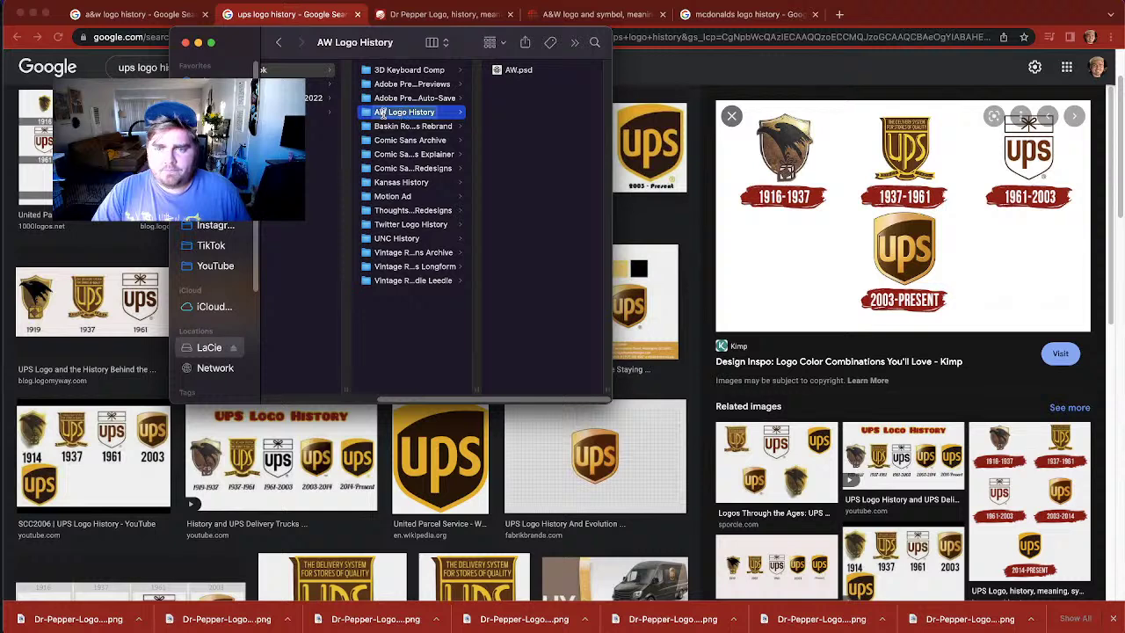
double_click(381, 112)
type("Dr")
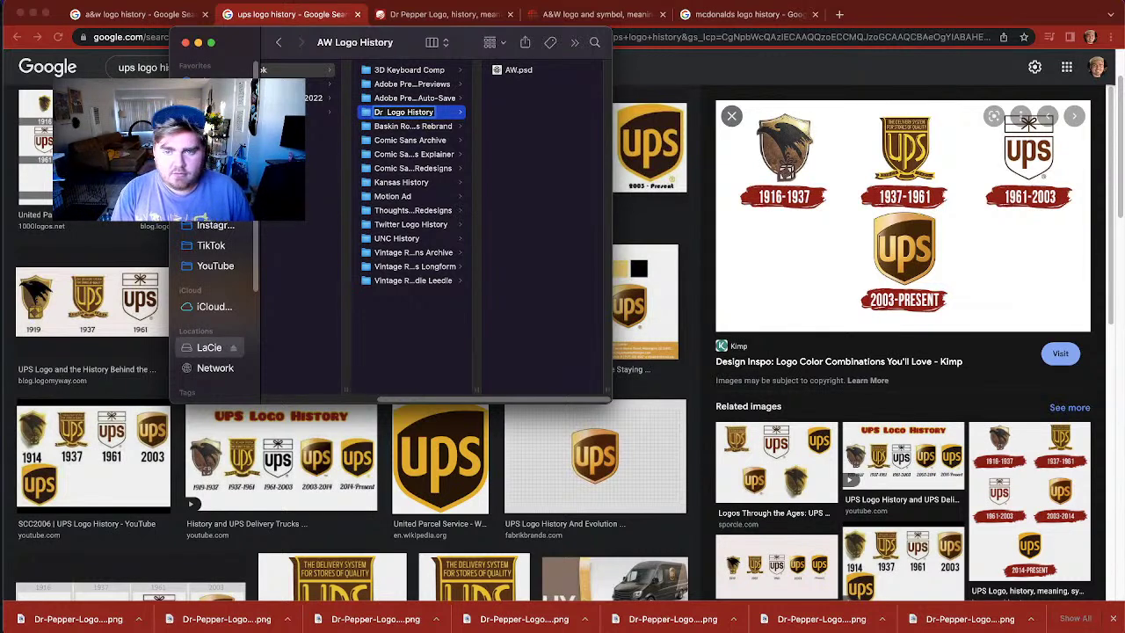
type(" Perpper")
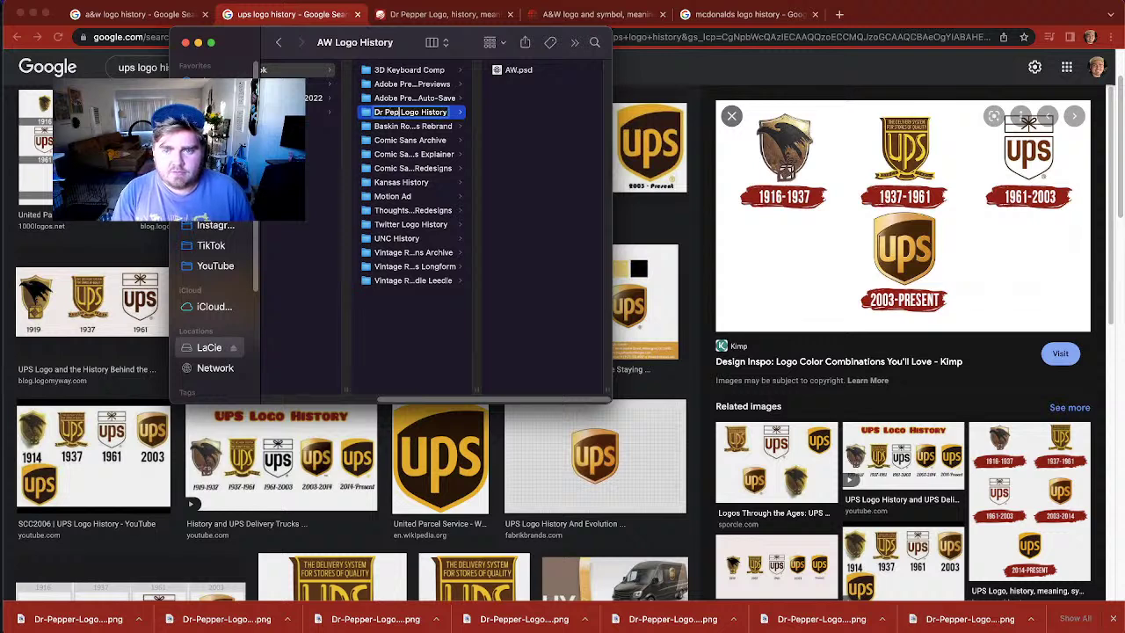
left_click(659, 67)
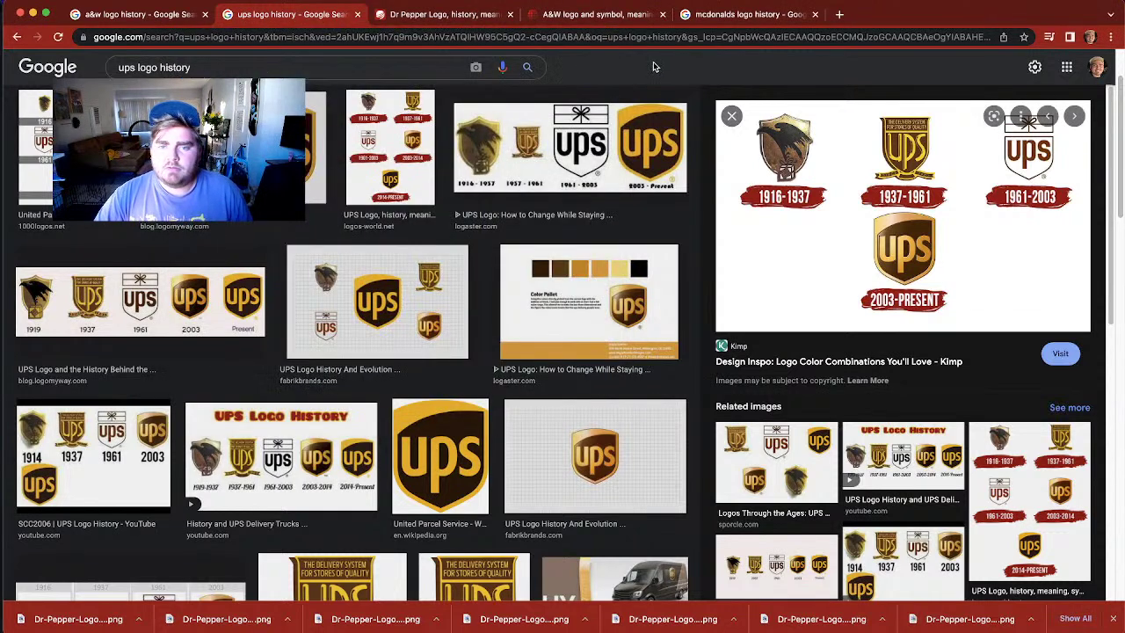
Step: Change the UPS query in Google Images to search for "best buy logo history"
double_click(133, 66)
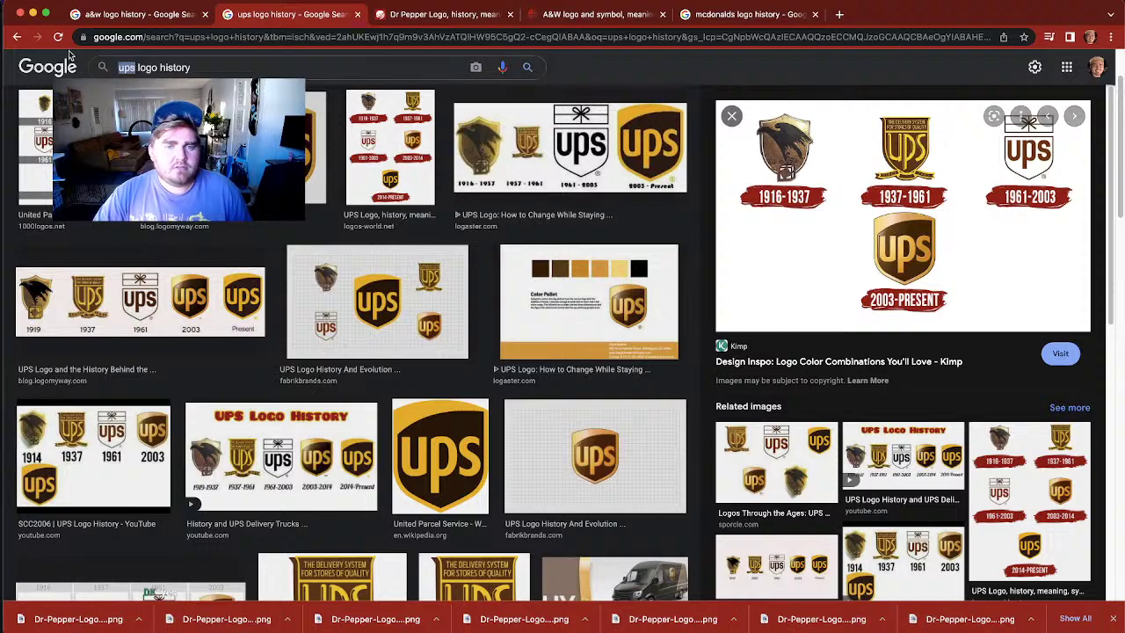
type("best buy")
key("Return")
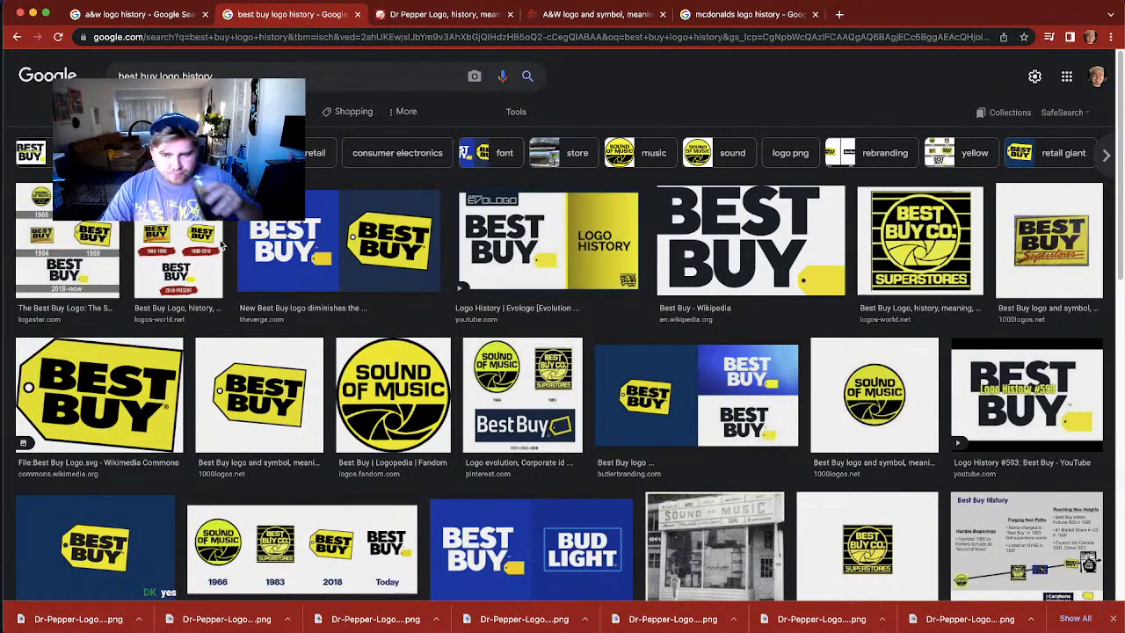
Step: Preview the Best Buy logo images from The Verge, Pinterest and 1000 Logos, including the Bud Light comparison
left_click(303, 267)
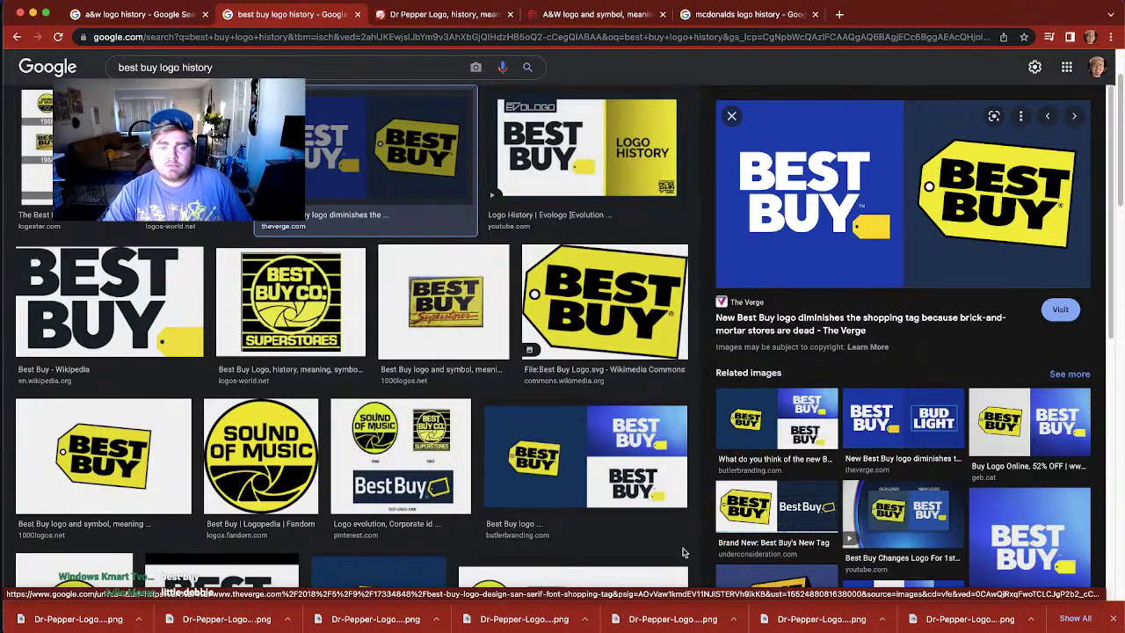
scroll(337, 384, "down", 3)
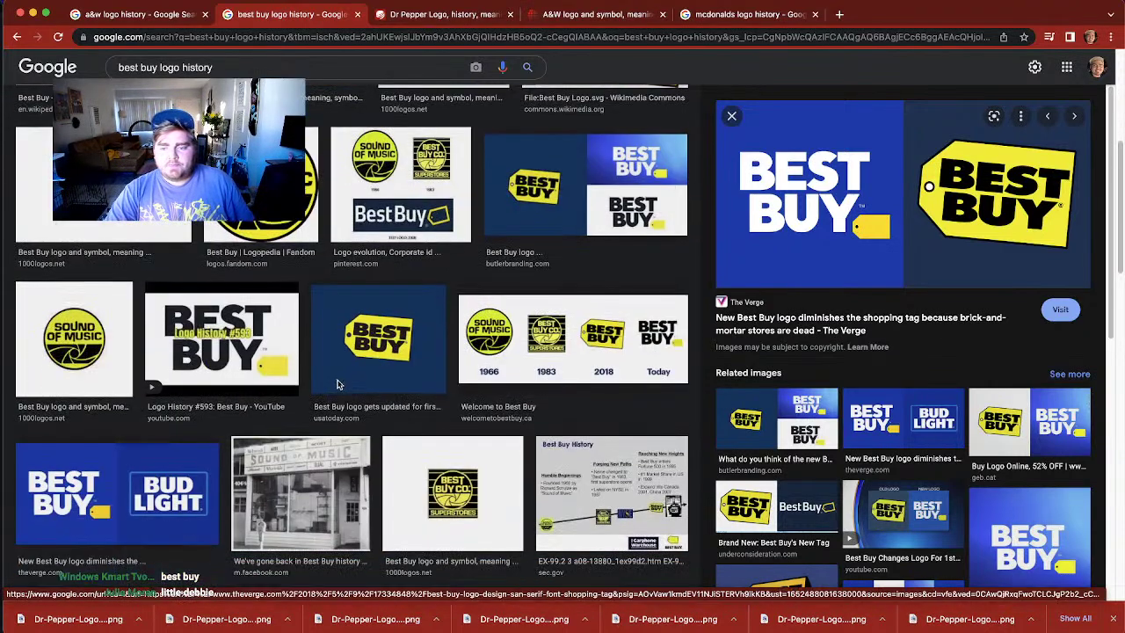
scroll(338, 384, "up", 1)
scroll(336, 375, "down", 1)
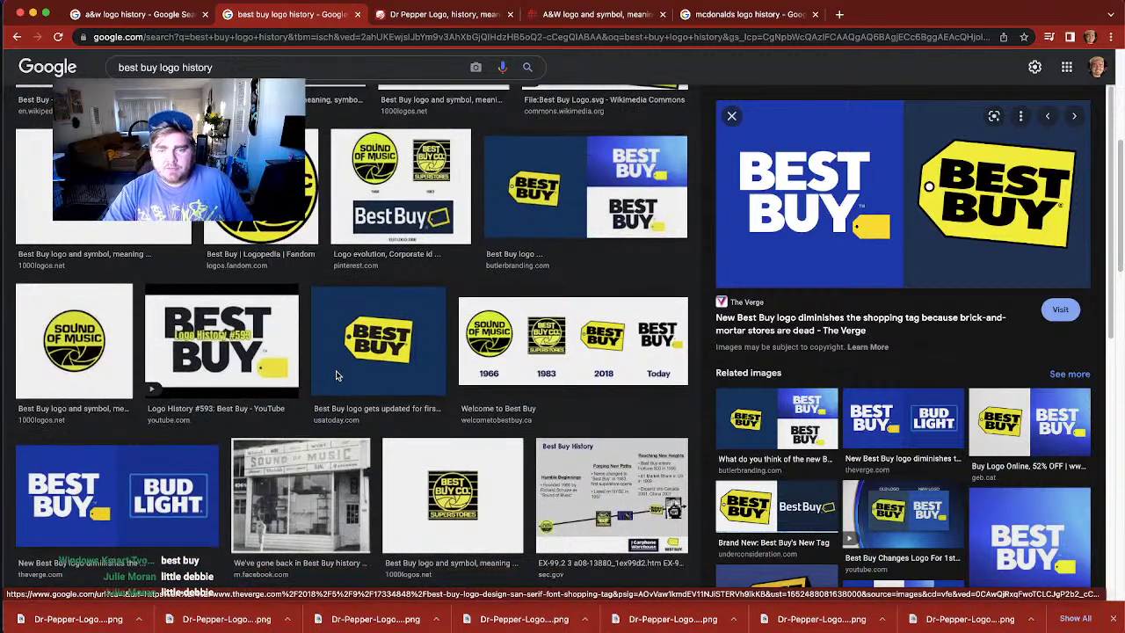
left_click(334, 266)
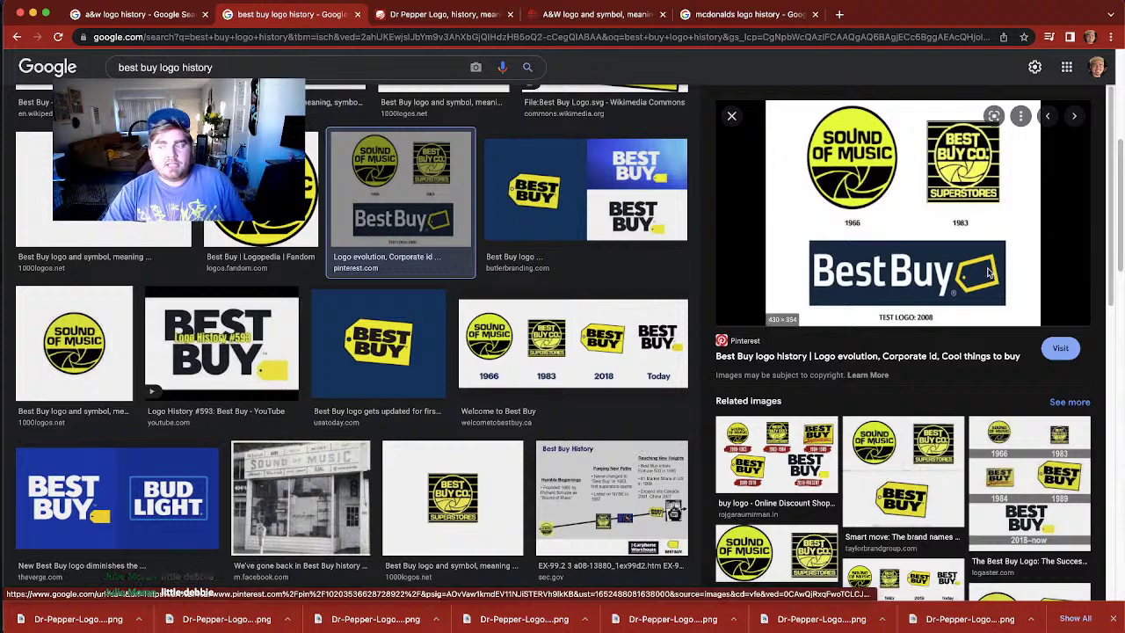
left_click(117, 501)
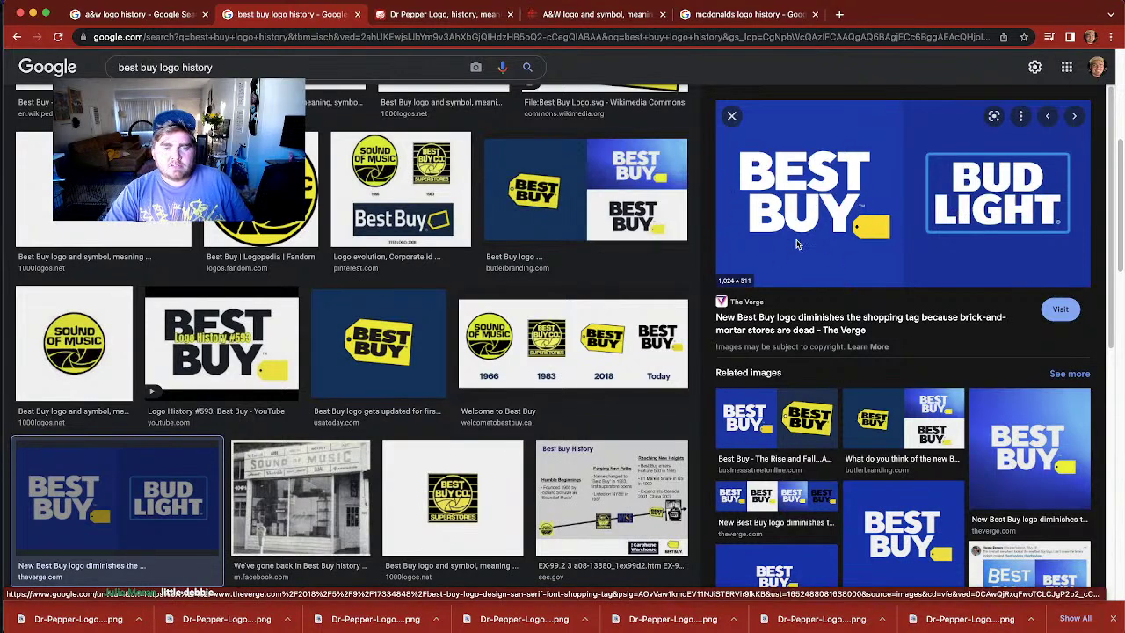
left_click(105, 184)
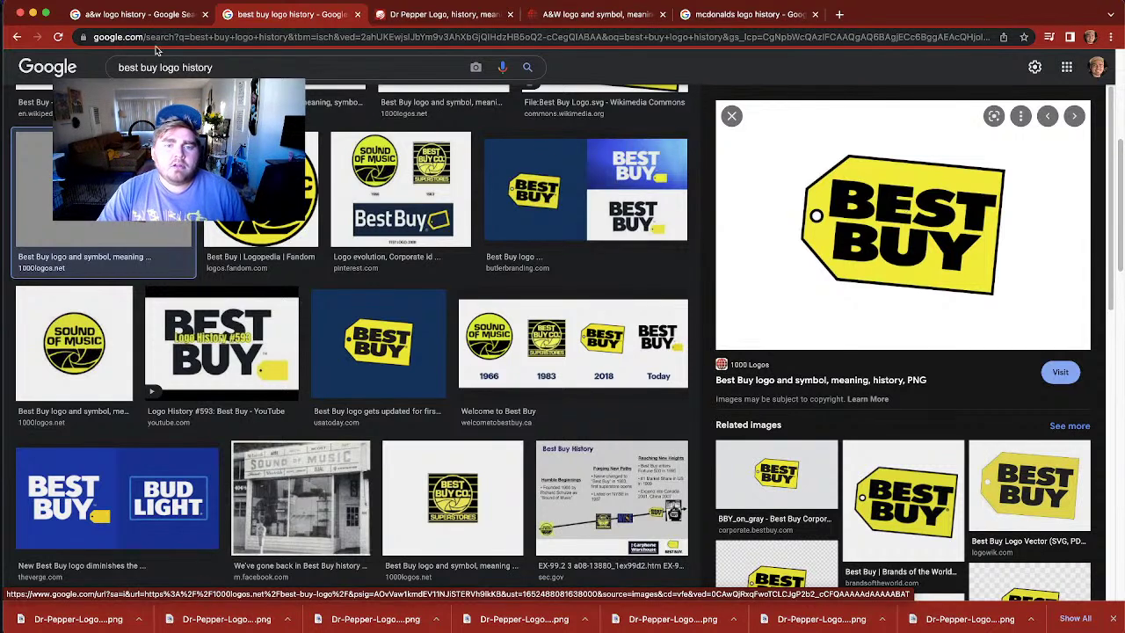
Step: Search Google Images for "little debbie logo history" and preview the PR Newswire logo comparison
left_click_drag(158, 70, 92, 58)
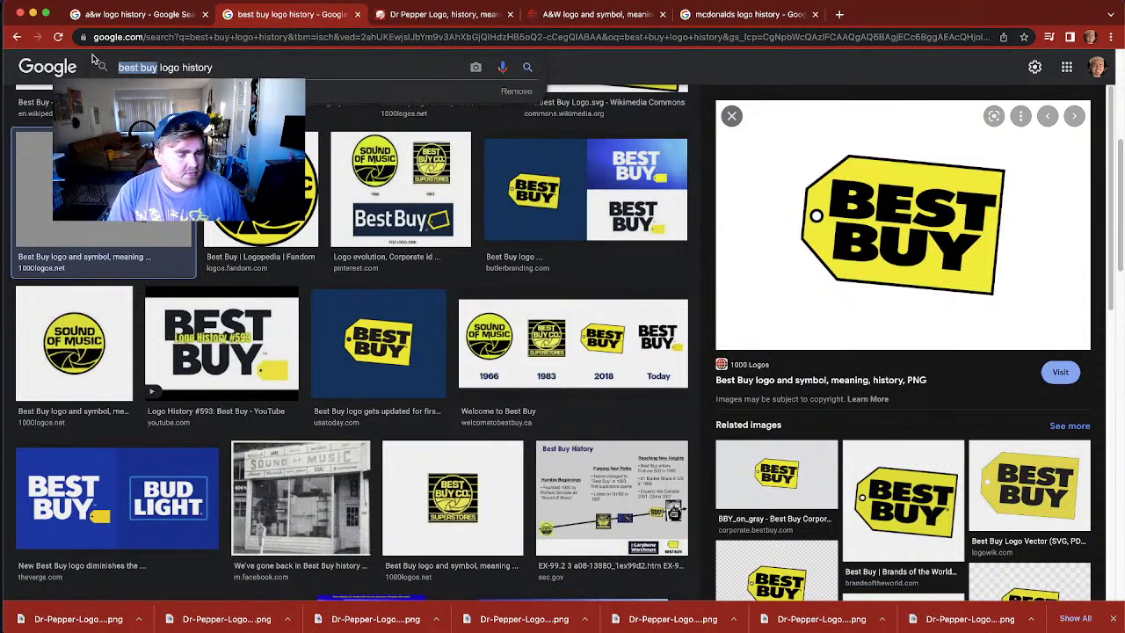
type("little debbie")
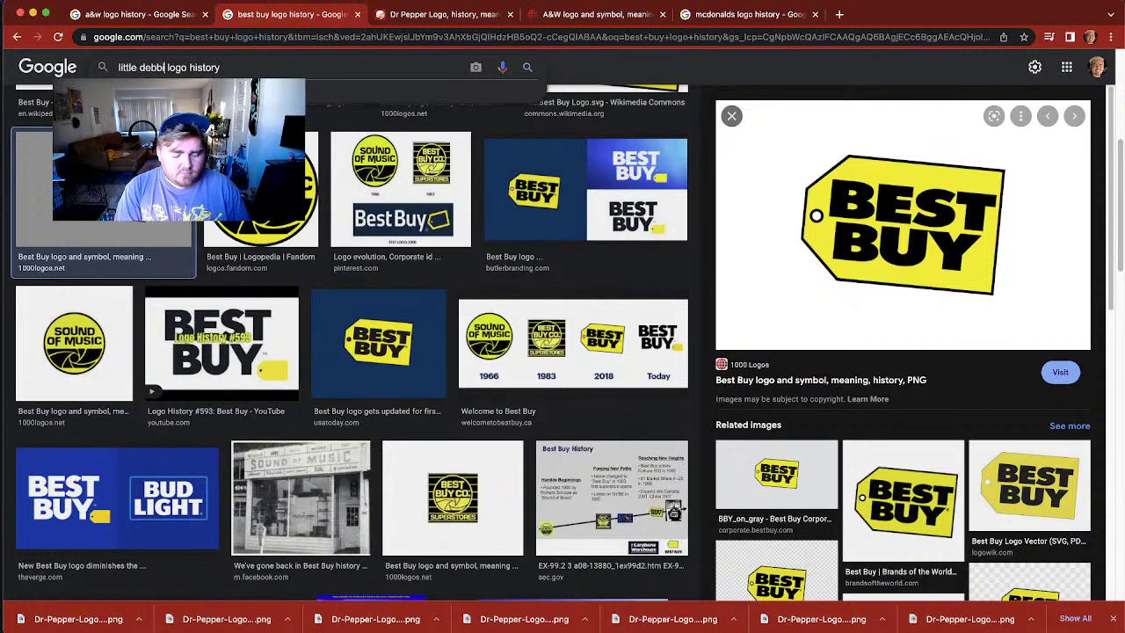
key("Return")
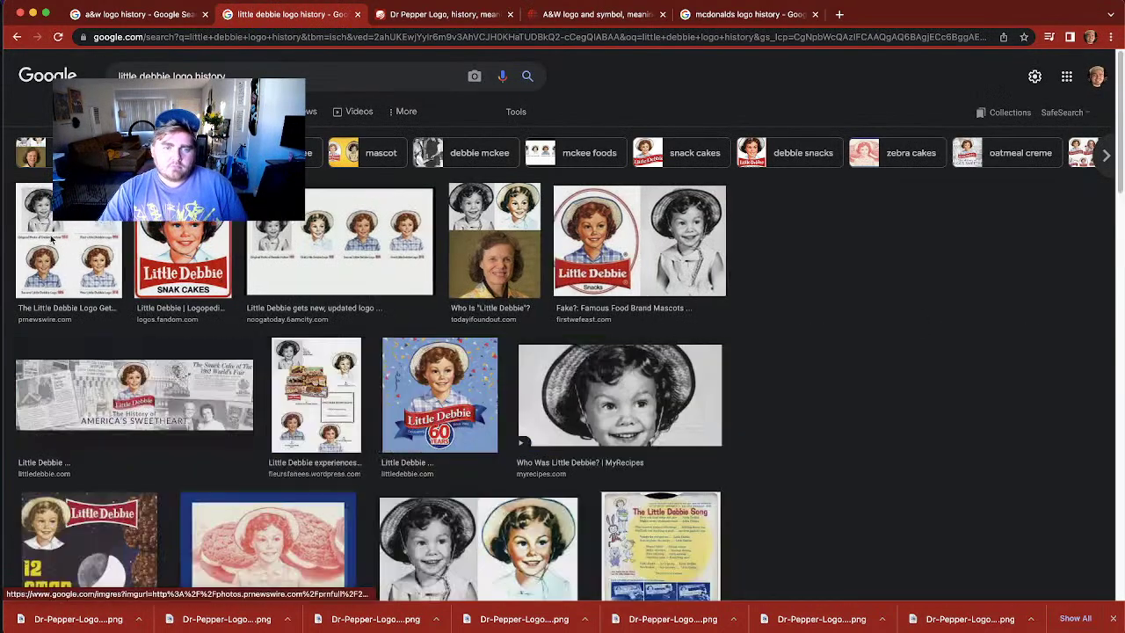
left_click(51, 239)
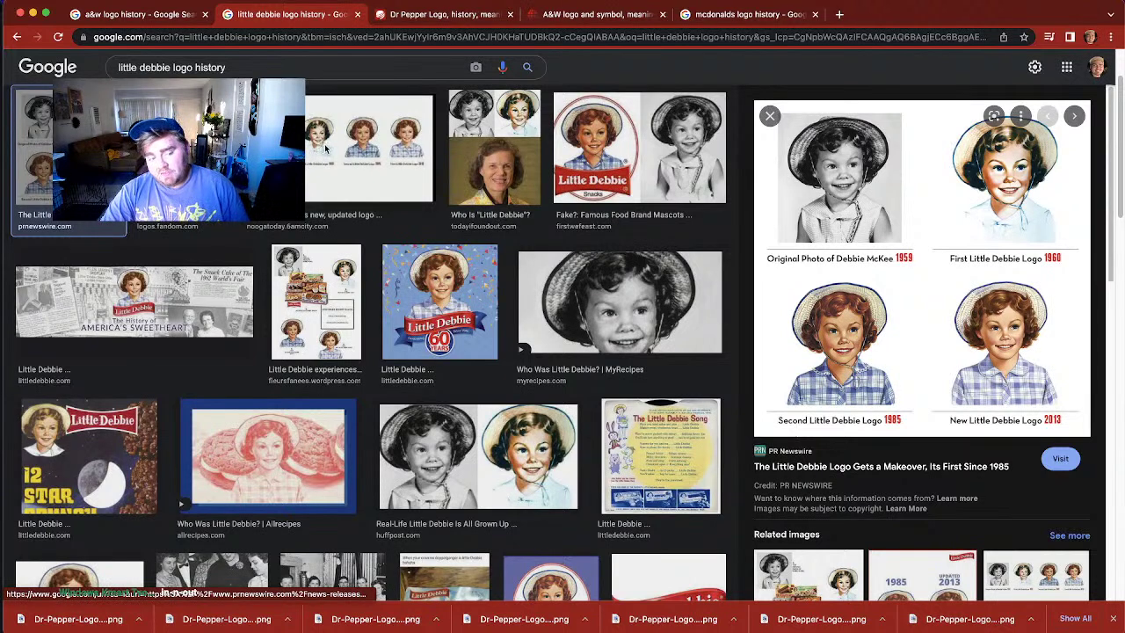
Step: Search Google Images for "in n out logo history" and preview the logos-world.net chart and the Gear Patrol sign photo
left_click_drag(170, 67, 85, 56)
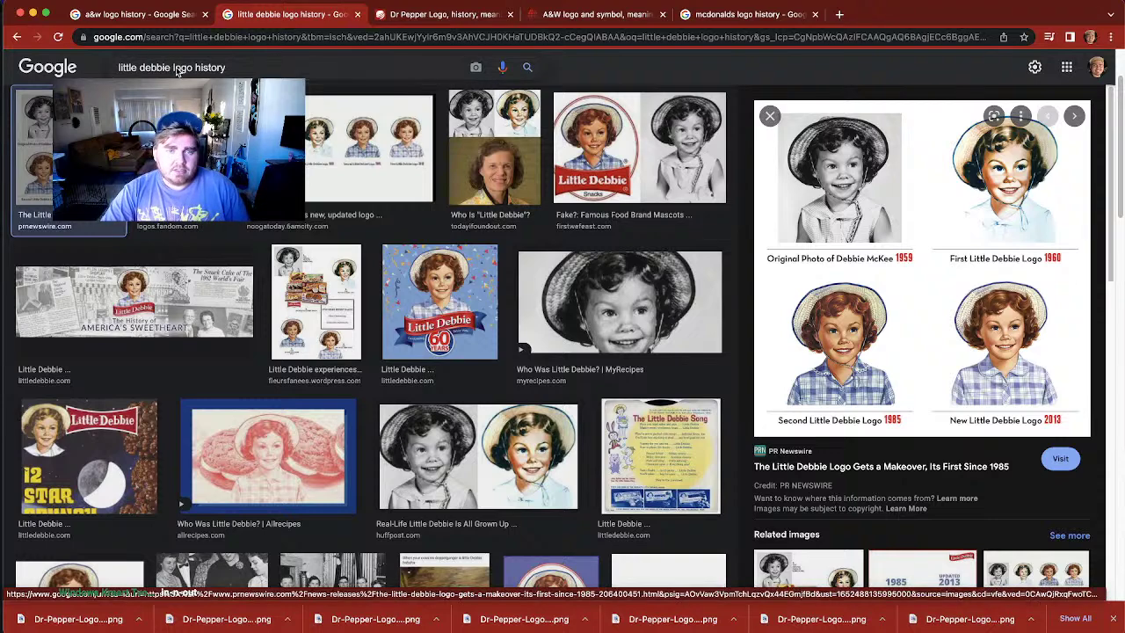
type("in n out")
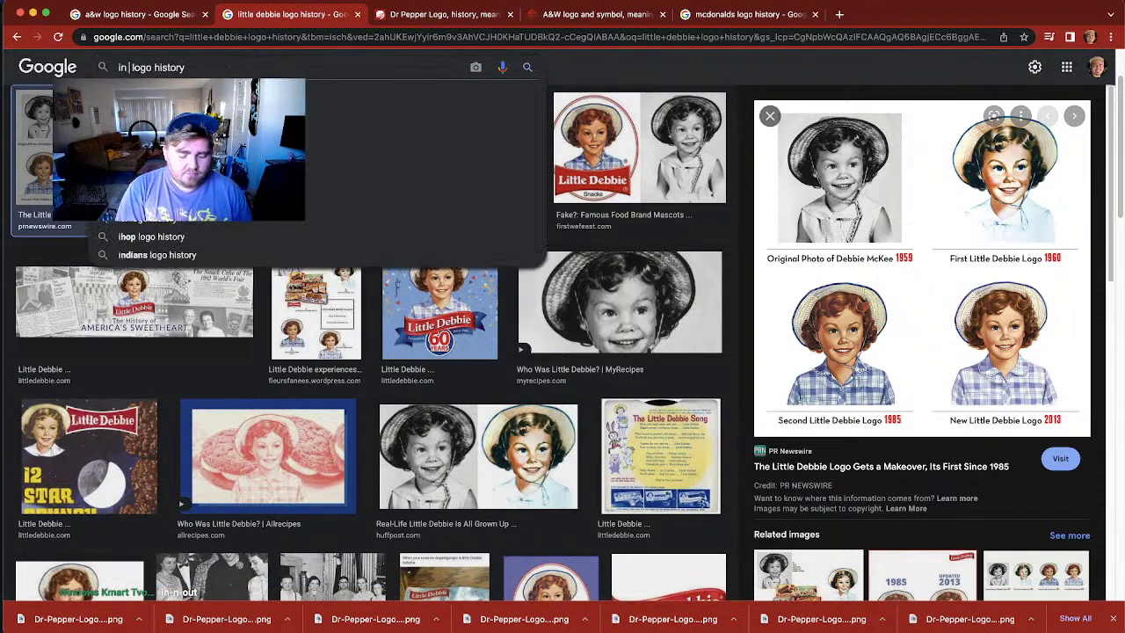
key("Return")
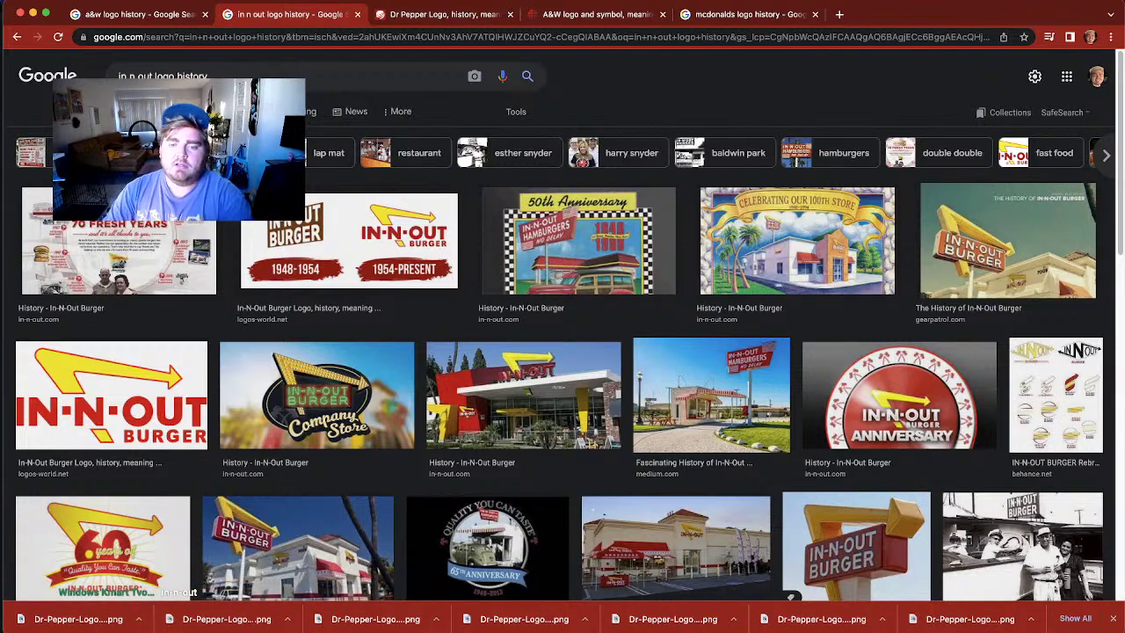
left_click(346, 267)
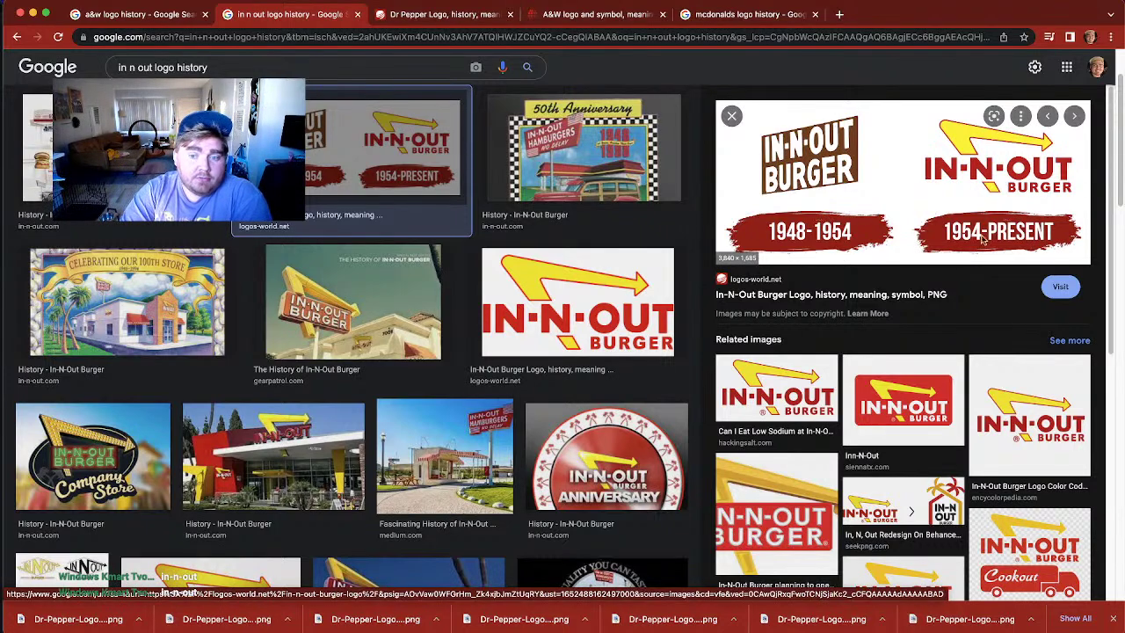
left_click(376, 321)
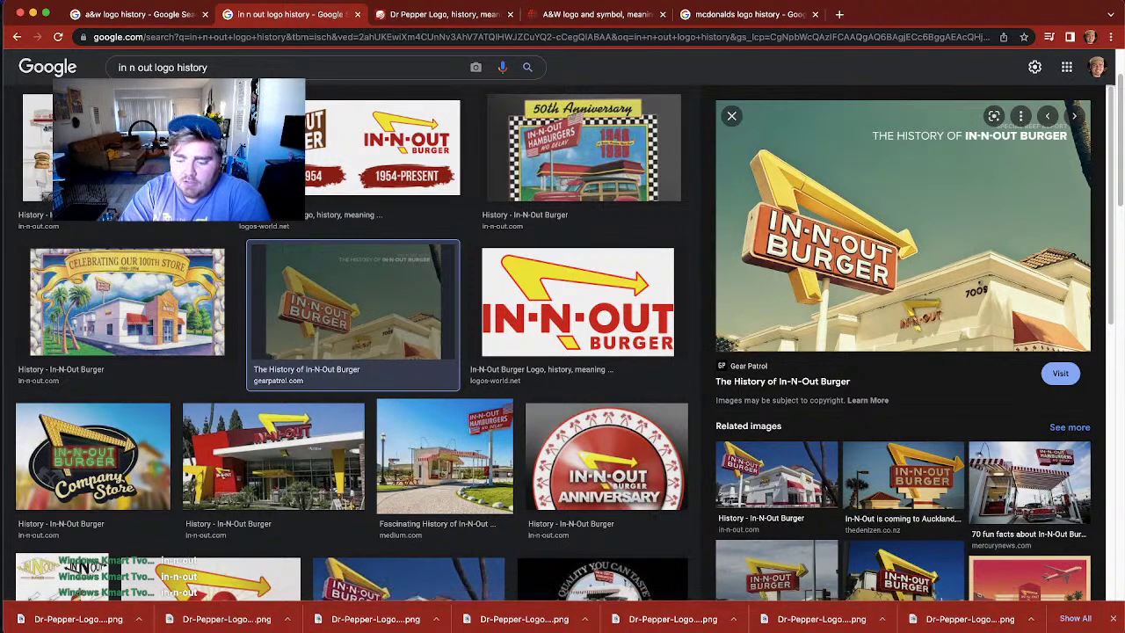
Step: Switch to Photoshop, delete the AW-Logo-1919 layer from AW.psd, and place the 1885-1911 Dr Pepper logo from Downloads
key("super+Tab")
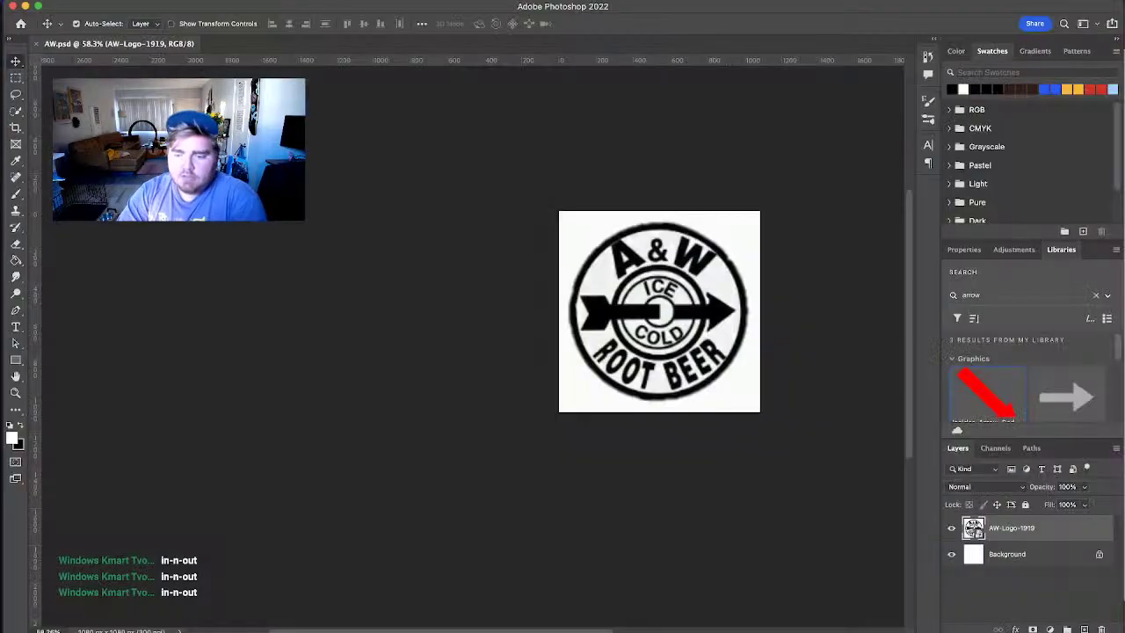
key("BackSpace")
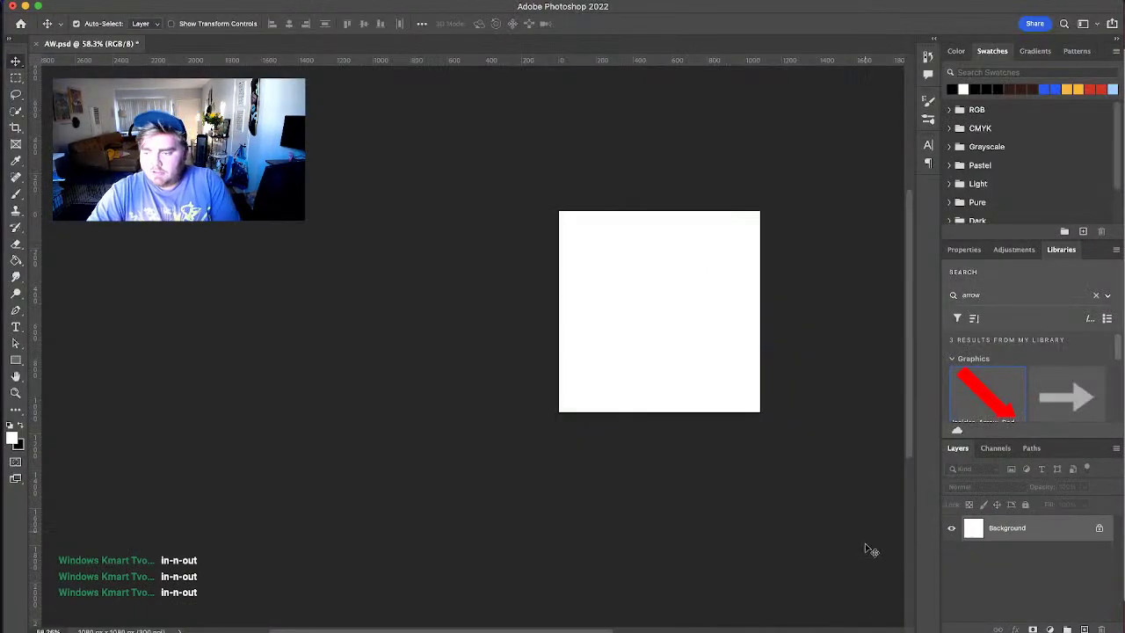
left_click(718, 626)
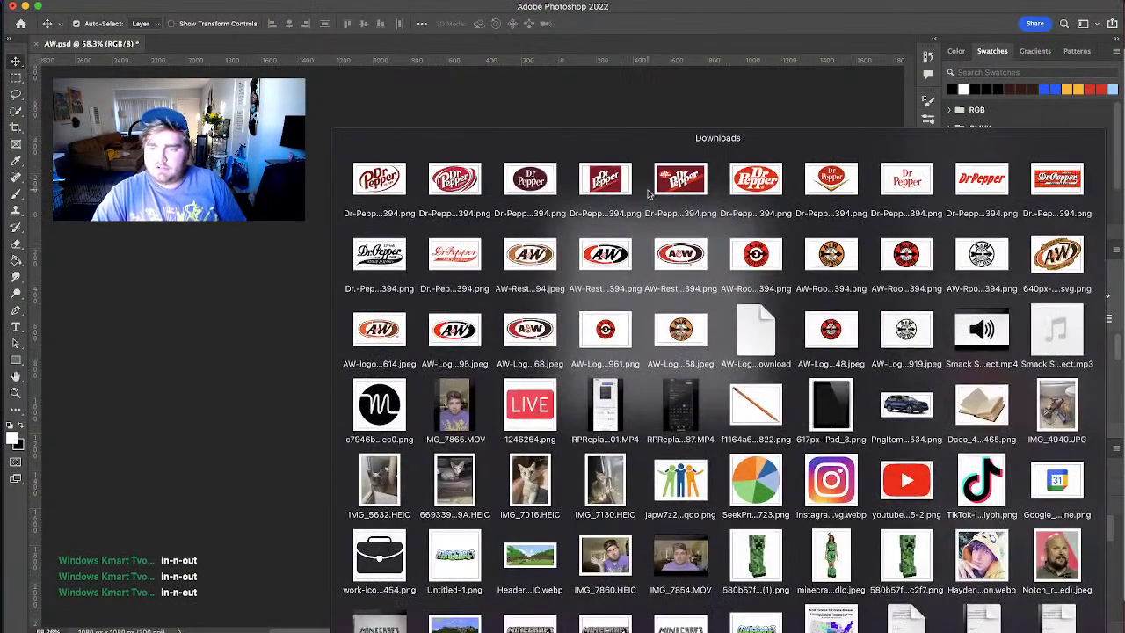
left_click_drag(469, 266, 648, 307)
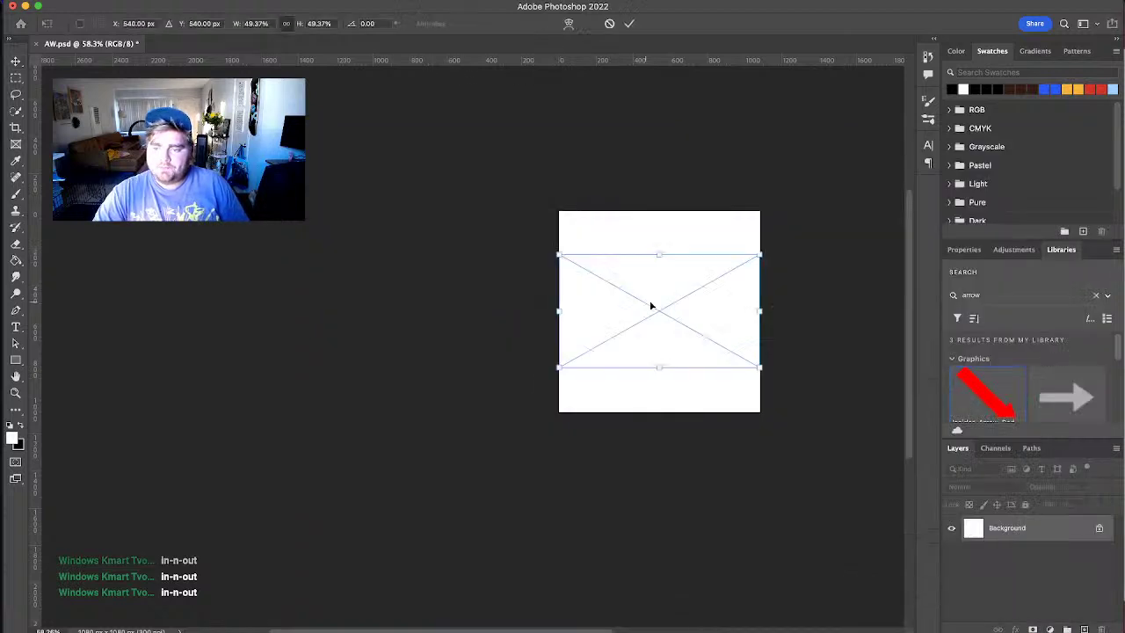
key("Return")
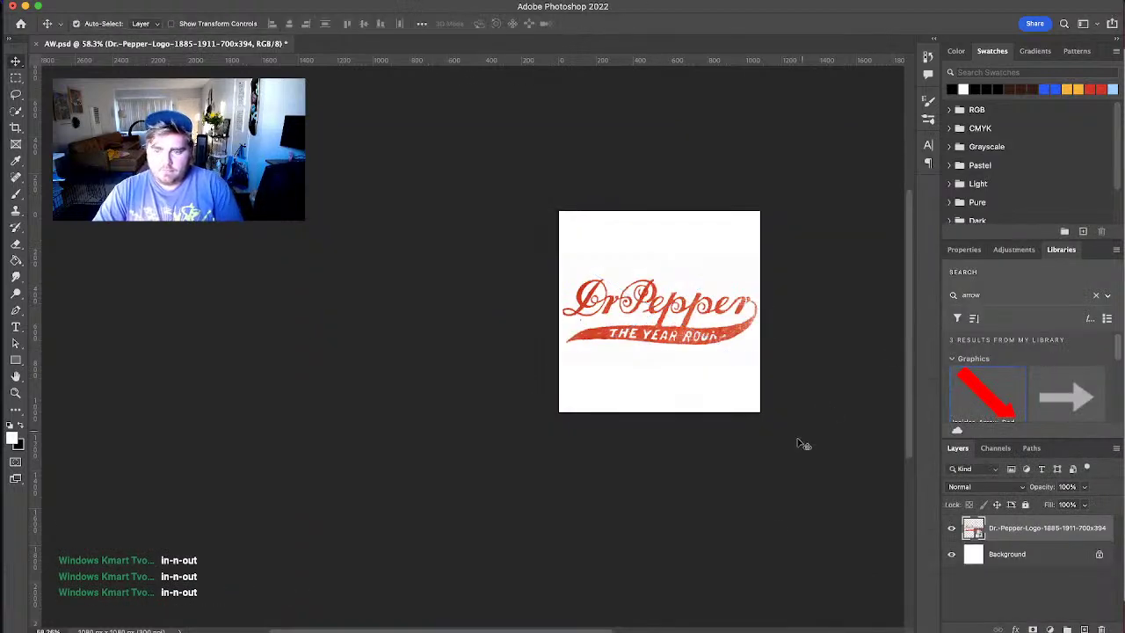
Step: Place the 1911-1934 and 1934-1954 Dr Pepper logos from Downloads as new layers centred on the canvas
left_click(718, 626)
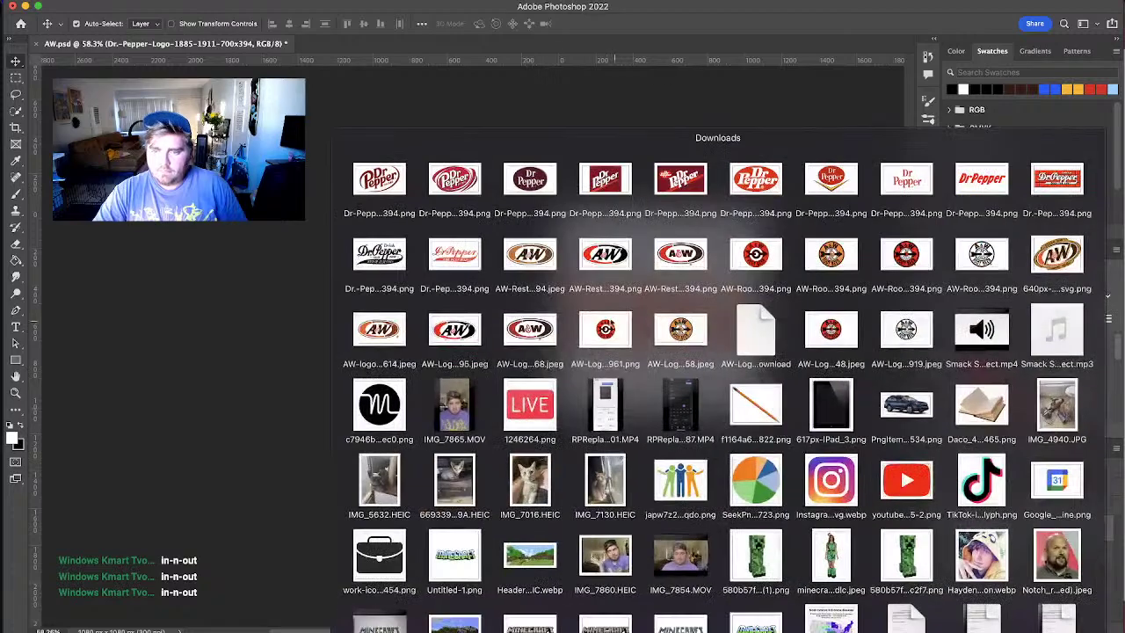
left_click_drag(379, 268, 620, 333)
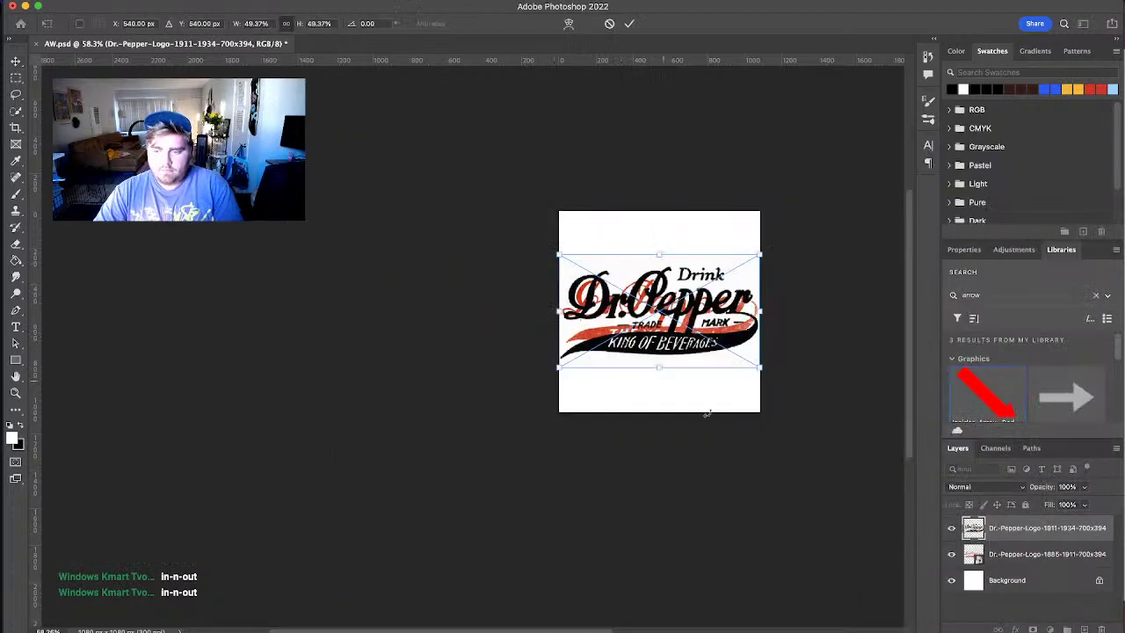
key("Return")
left_click(718, 625)
left_click_drag(1064, 178, 746, 351)
key("Return")
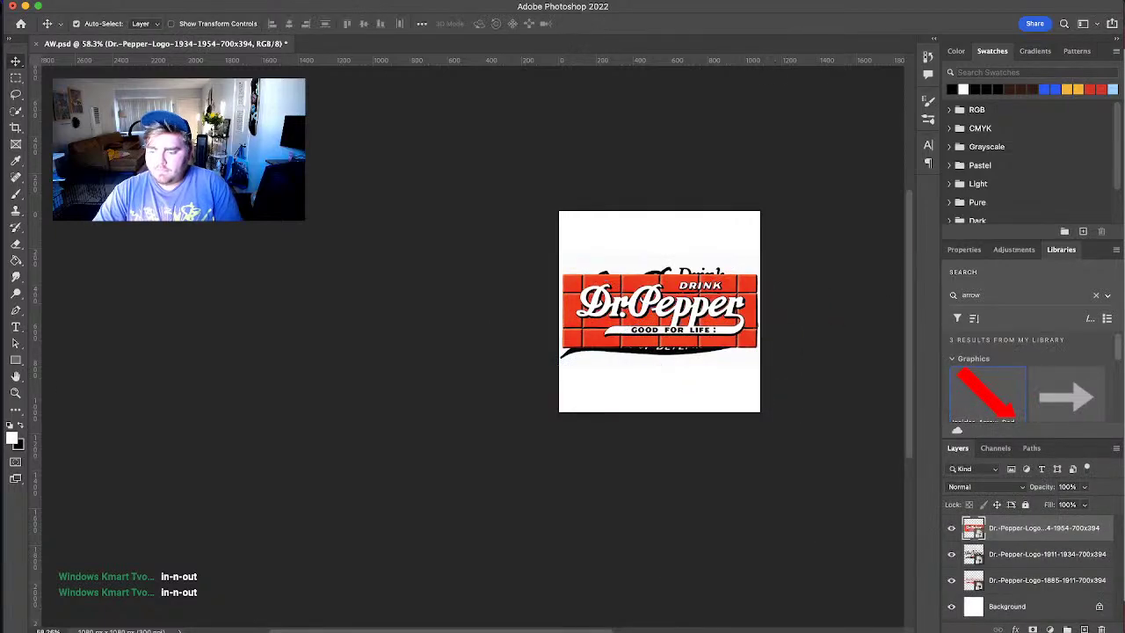
Step: Place the 1954-1958 and 1958-1960 Dr Pepper logos from Downloads on top of the earlier logo layers
left_click(718, 625)
left_click_drag(979, 181, 695, 292)
key("Return")
left_click(717, 626)
left_click_drag(904, 182, 668, 275)
key("Return")
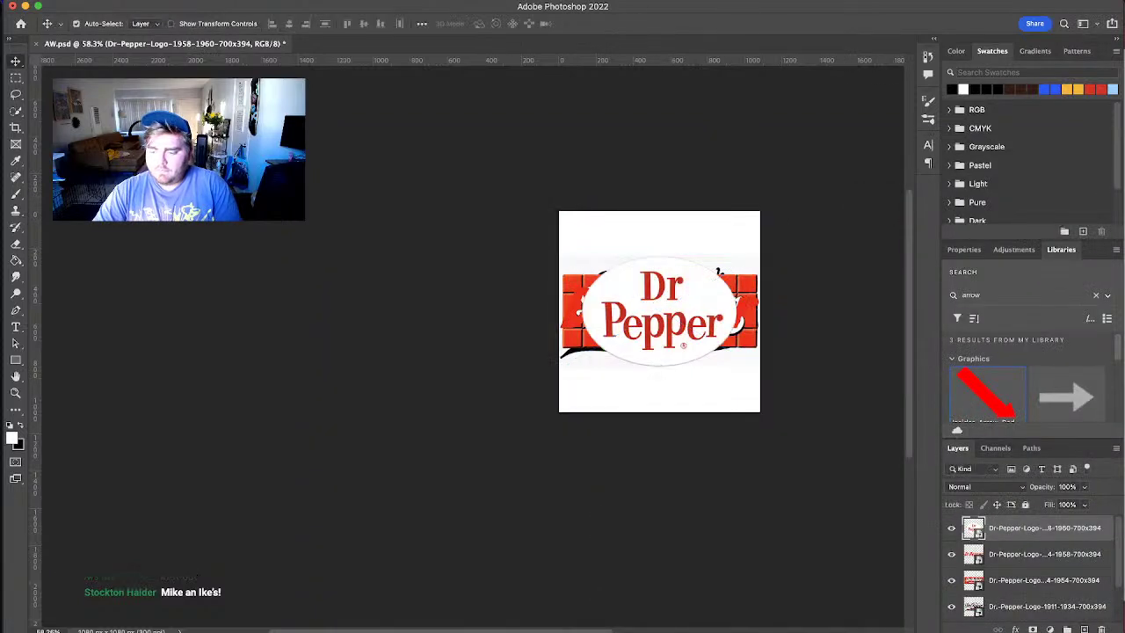
Step: Place the 1963-1967 and 1967-1971 Dr Pepper logos from Downloads as the topmost layers
left_click(718, 626)
left_click_drag(832, 181, 668, 303)
key("Return")
left_click(718, 625)
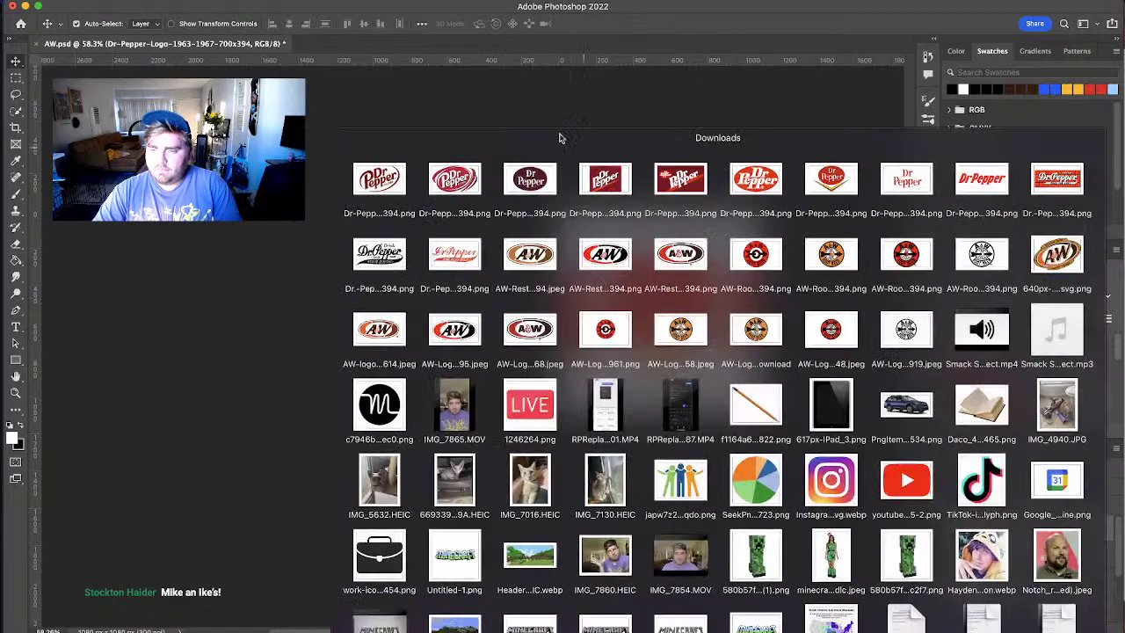
left_click_drag(534, 191, 704, 296)
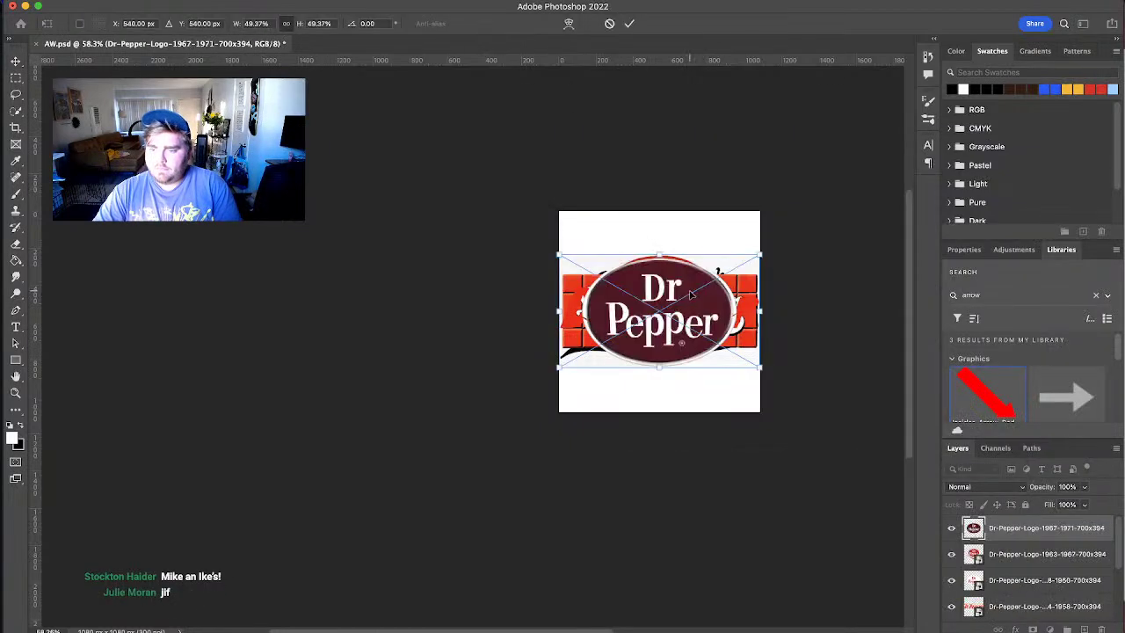
key("Return")
Step: Place the 1971-1984 and 1984-1990 Dr Pepper logos from Downloads as new layers centred on the canvas
left_click(718, 626)
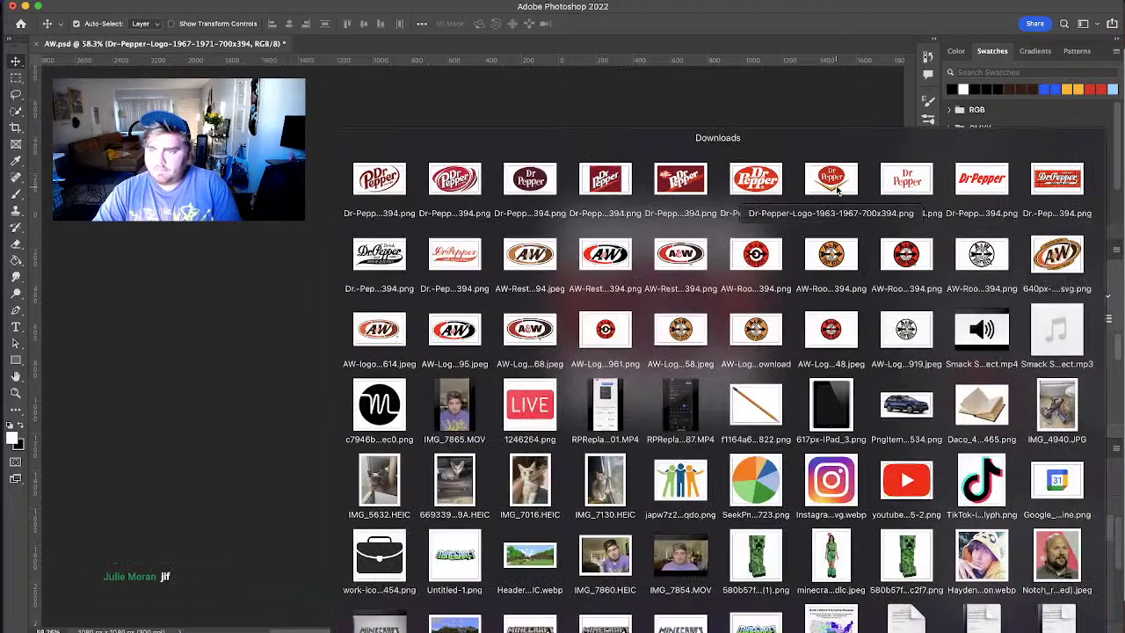
left_click_drag(784, 190, 659, 312)
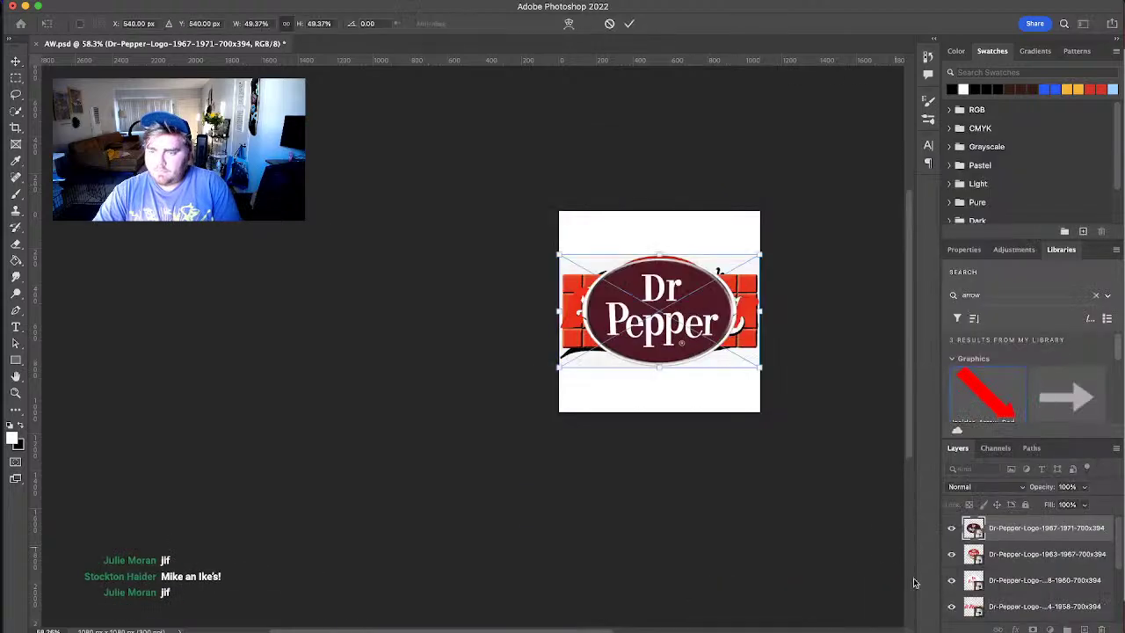
key("Return")
left_click(718, 626)
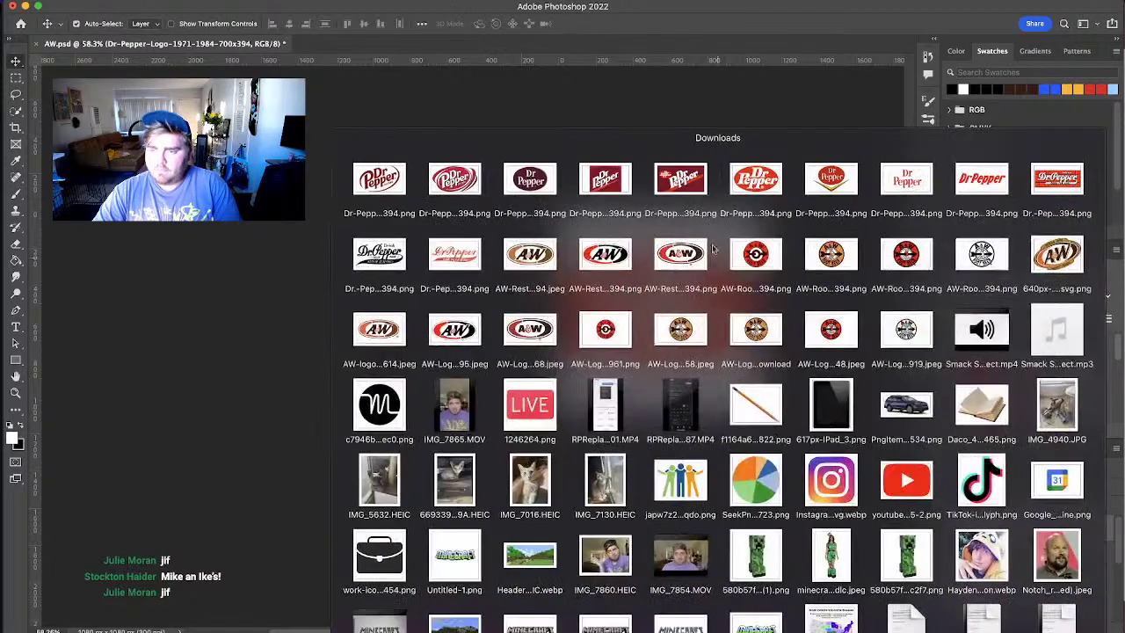
left_click_drag(665, 164, 652, 264)
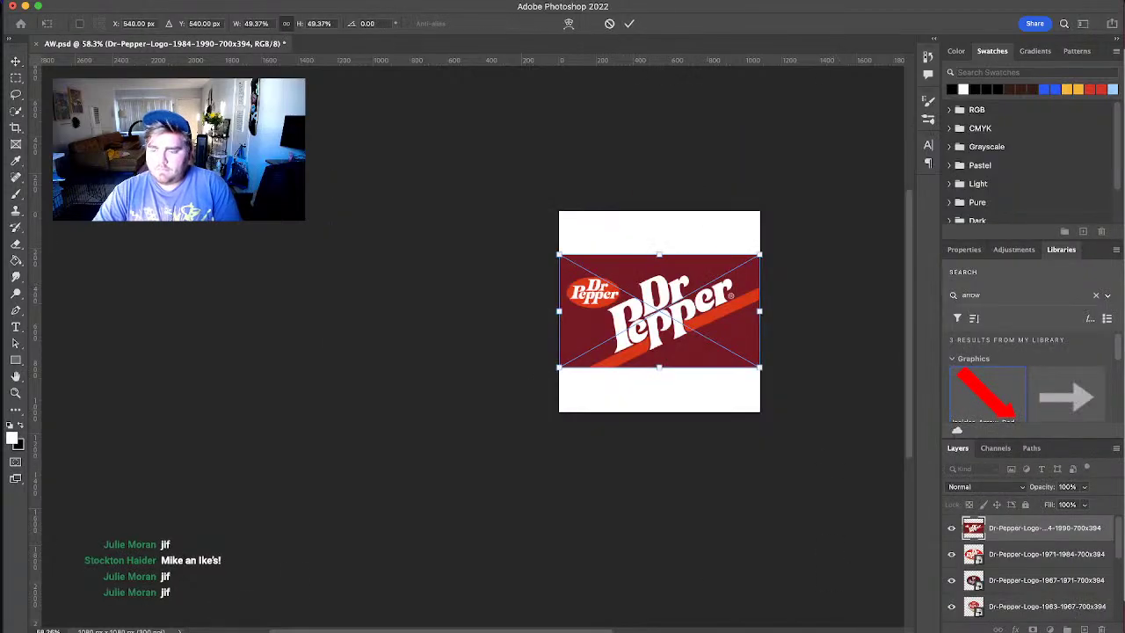
key("Return")
Step: Place the 1997-2005 Dr Pepper logo from Downloads above the 1984-1990 logo layer
left_click(718, 626)
left_click_drag(615, 189, 661, 318)
key("Return")
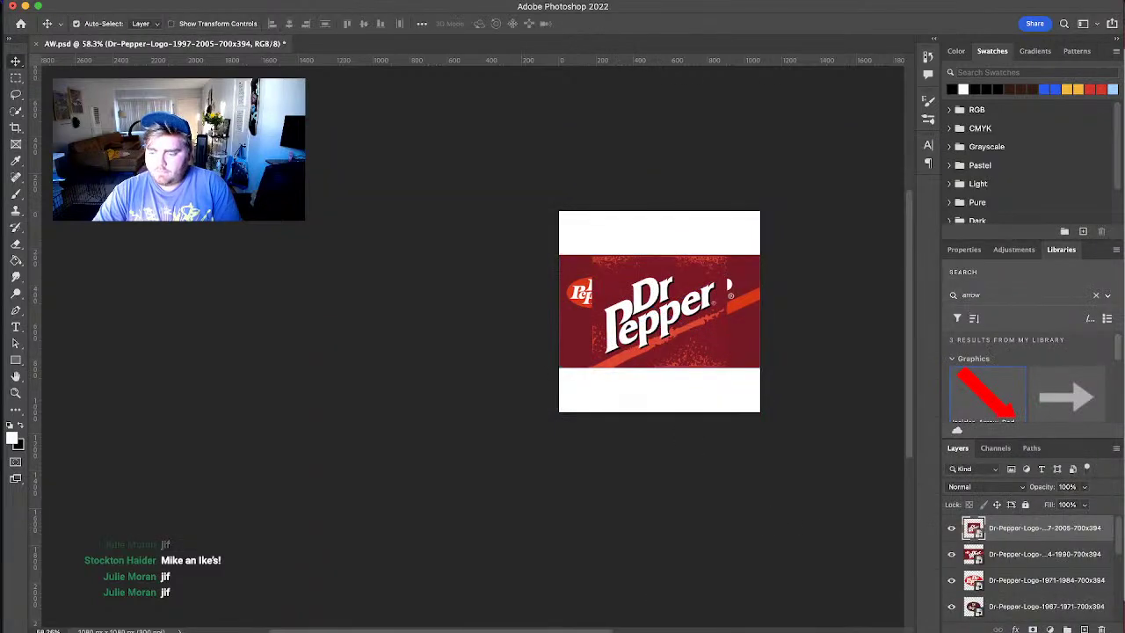
left_click(718, 626)
left_click_drag(543, 181, 659, 313)
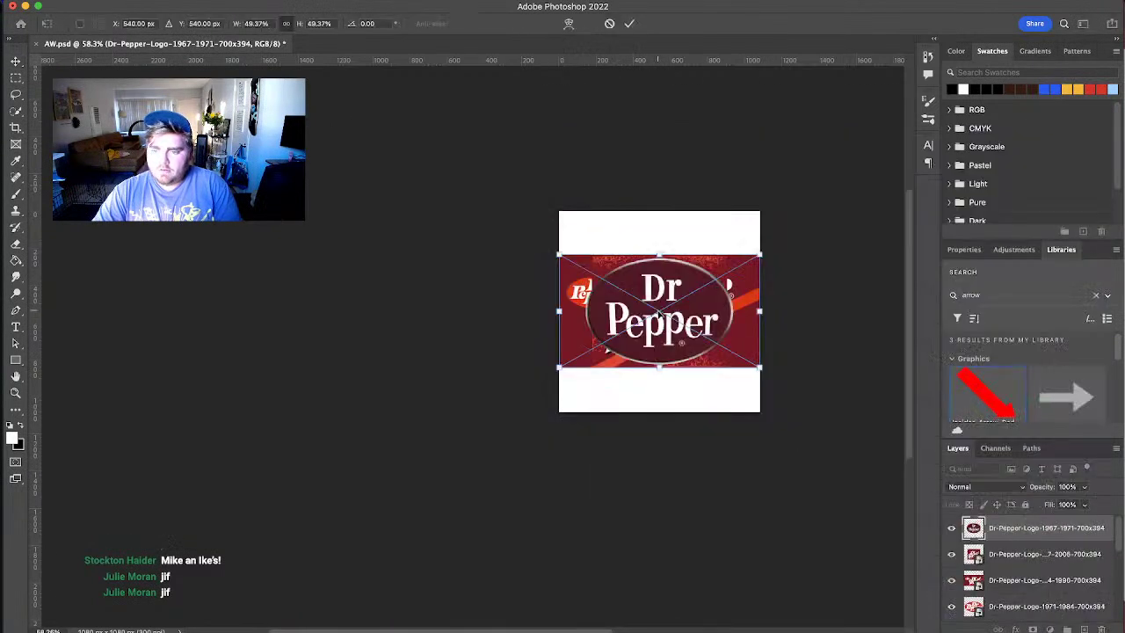
key("Escape")
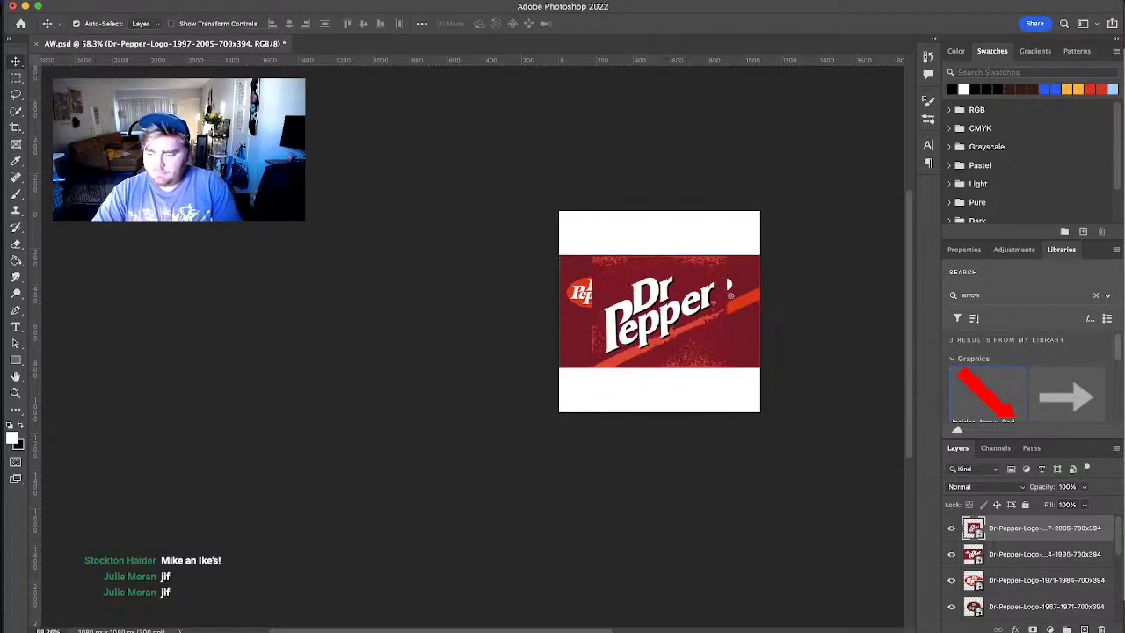
Step: Place the 2005-2015 and 2015-present Dr Pepper logos from Downloads as the topmost layers, and close the Downloads view
left_click(718, 625)
left_click_drag(472, 181, 659, 313)
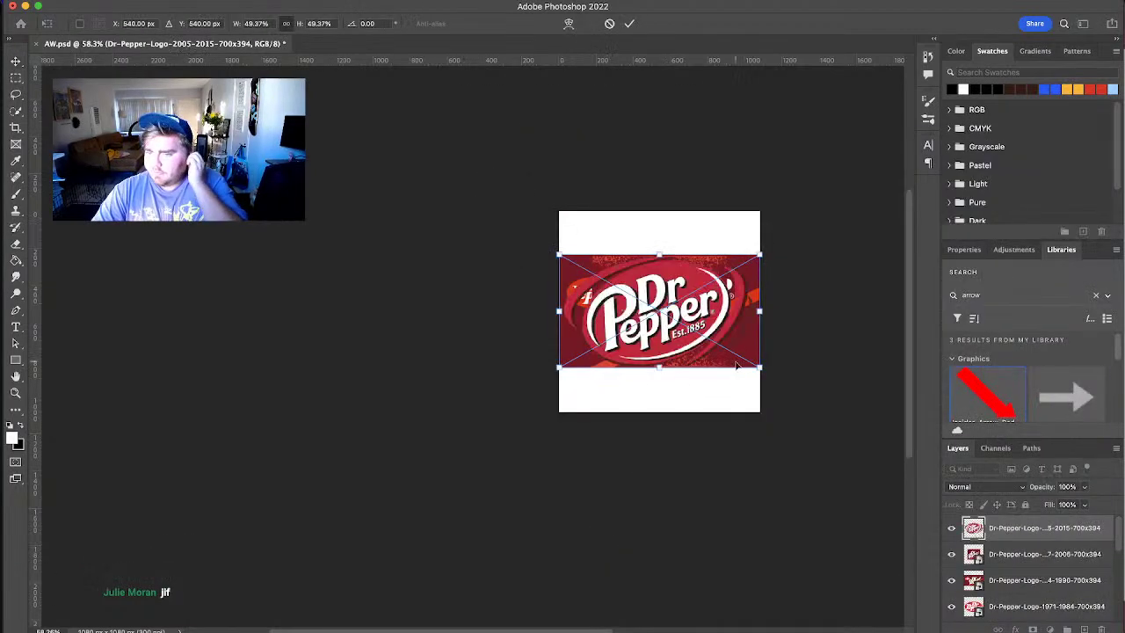
key("Return")
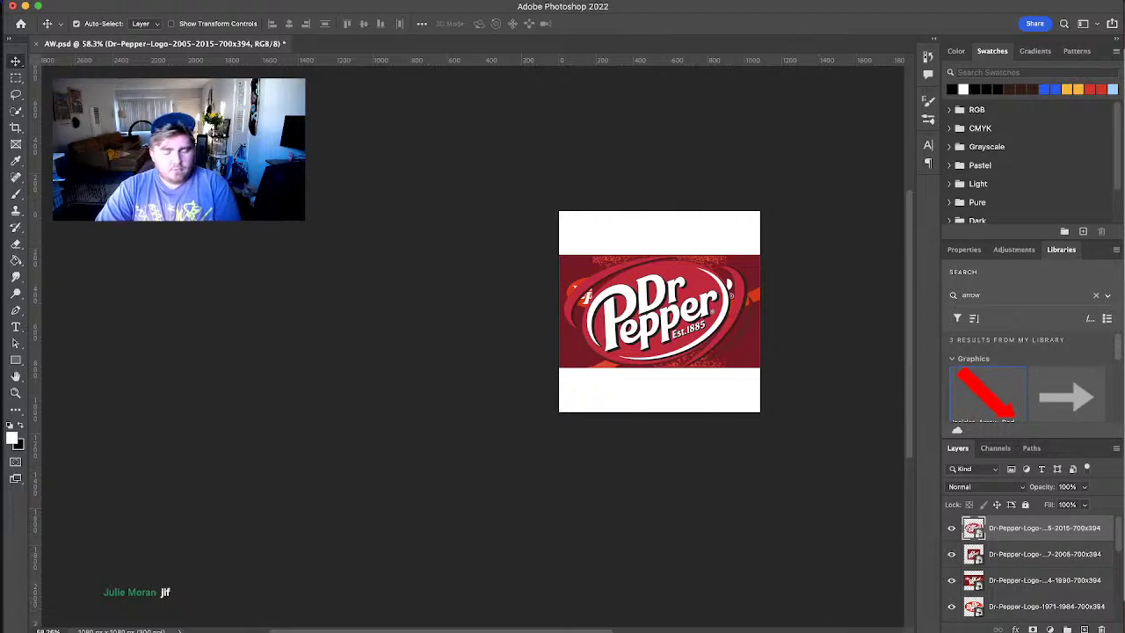
left_click(718, 626)
left_click_drag(466, 176, 640, 287)
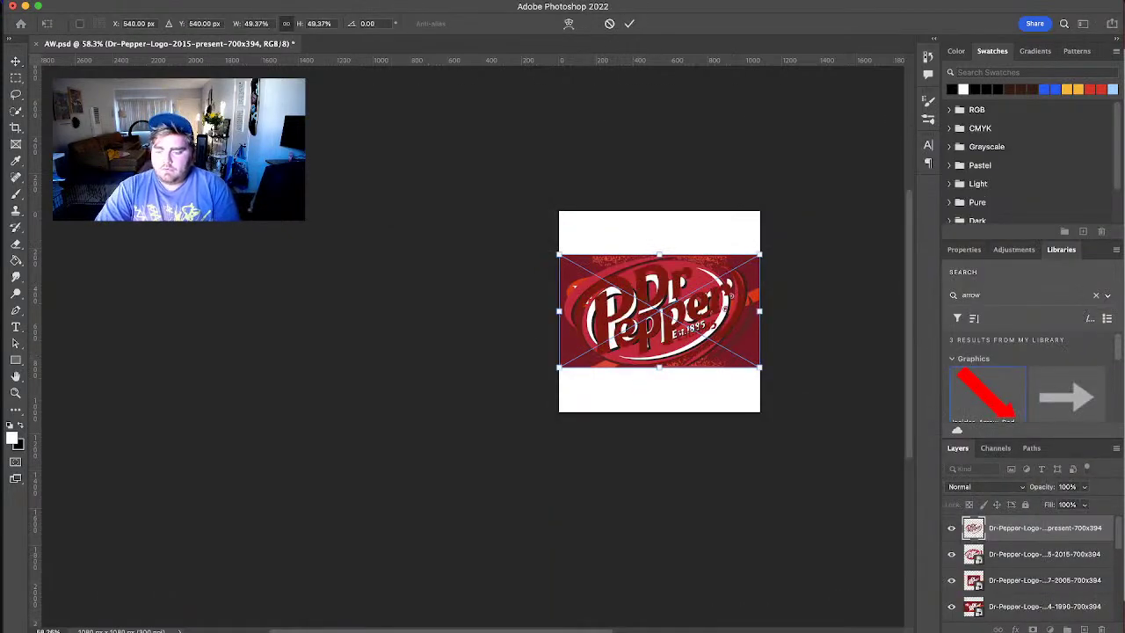
key("Return")
left_click(718, 626)
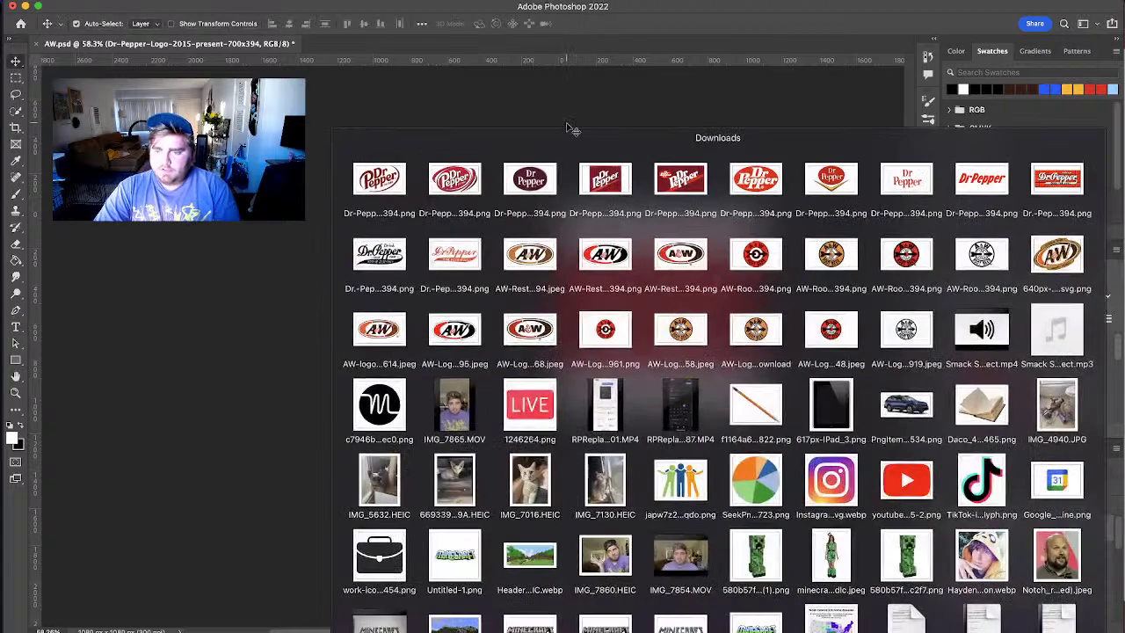
left_click(196, 231)
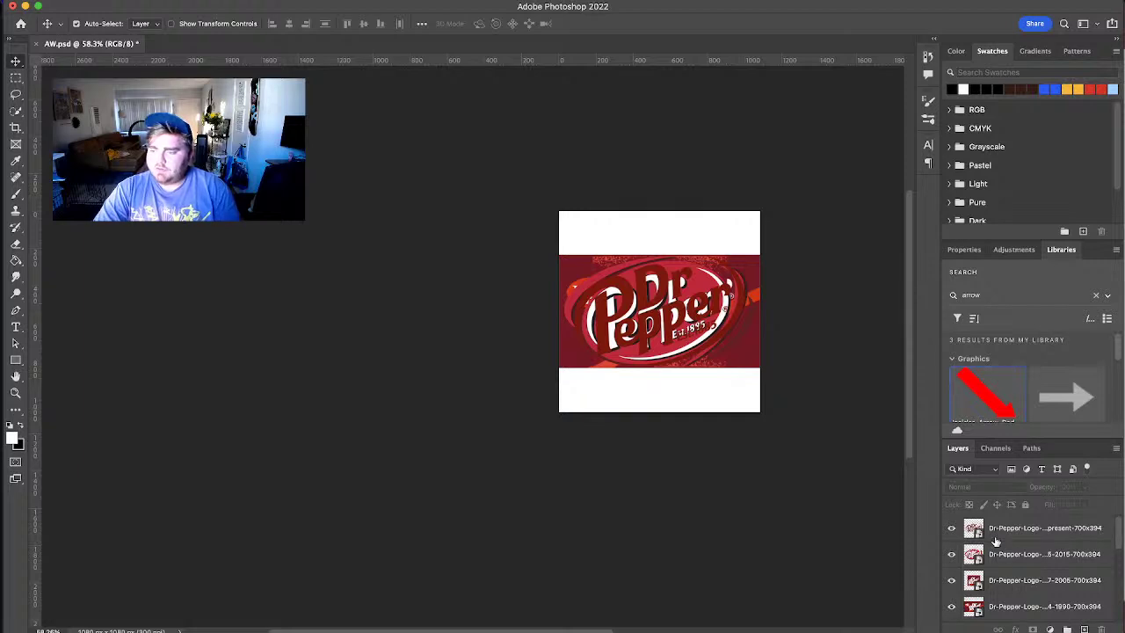
Step: Hide the 2005-2015, 1997-2005, 1984-1990, 1971-1984, 1967-1971 and 1963-1967 Dr Pepper logo layers
left_click(951, 554)
left_click(950, 580)
left_click(951, 608)
scroll(953, 583, "down", 1)
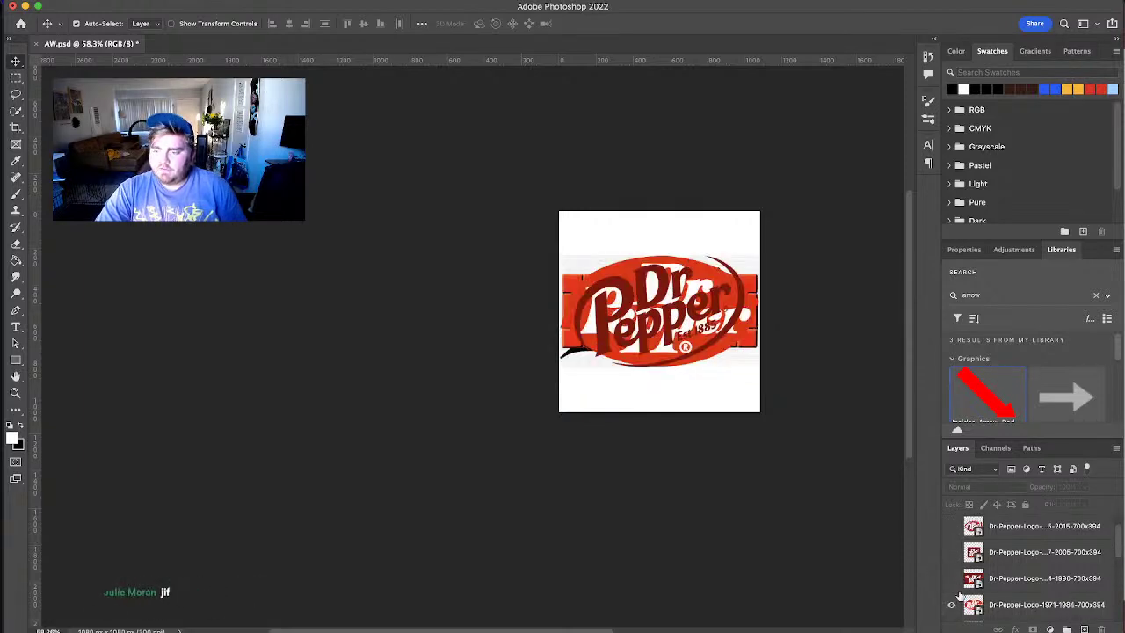
left_click(950, 606)
scroll(952, 598, "down", 3)
left_click(951, 587)
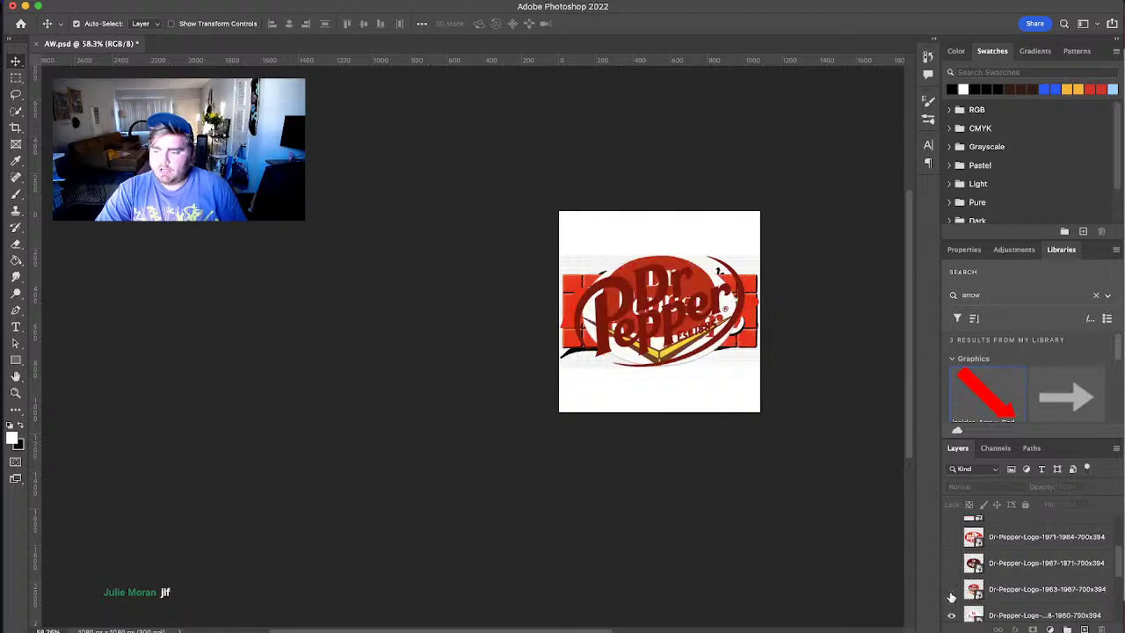
left_click(951, 592)
Step: Hide the Dr Pepper logo layers from 1958-1960 down to 1885-1911, leaving only the 2015-present logo over the background
scroll(952, 597, "down", 1)
left_click(950, 584)
left_click(951, 611)
scroll(953, 602, "down", 2)
left_click(952, 572)
left_click(952, 597)
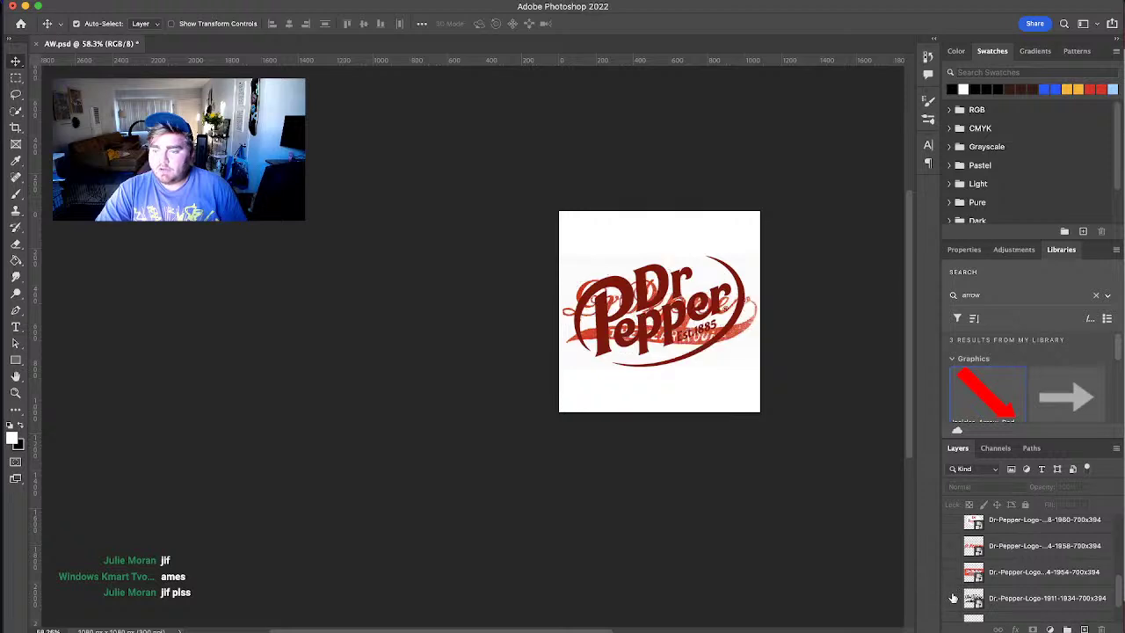
scroll(953, 594, "down", 2)
left_click(951, 583)
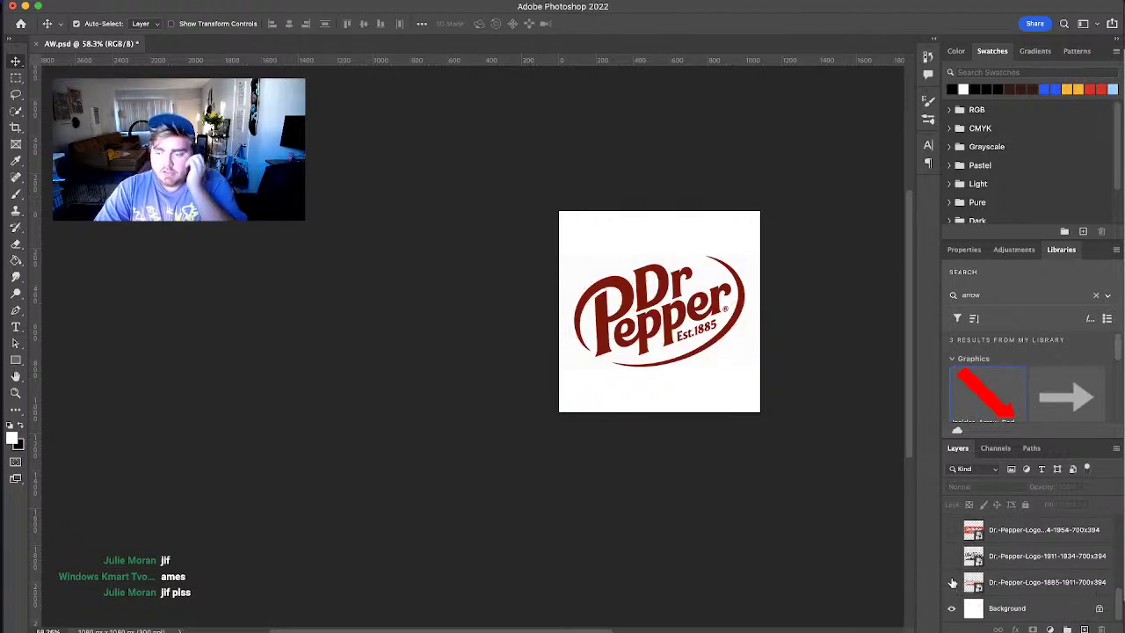
left_click(951, 583)
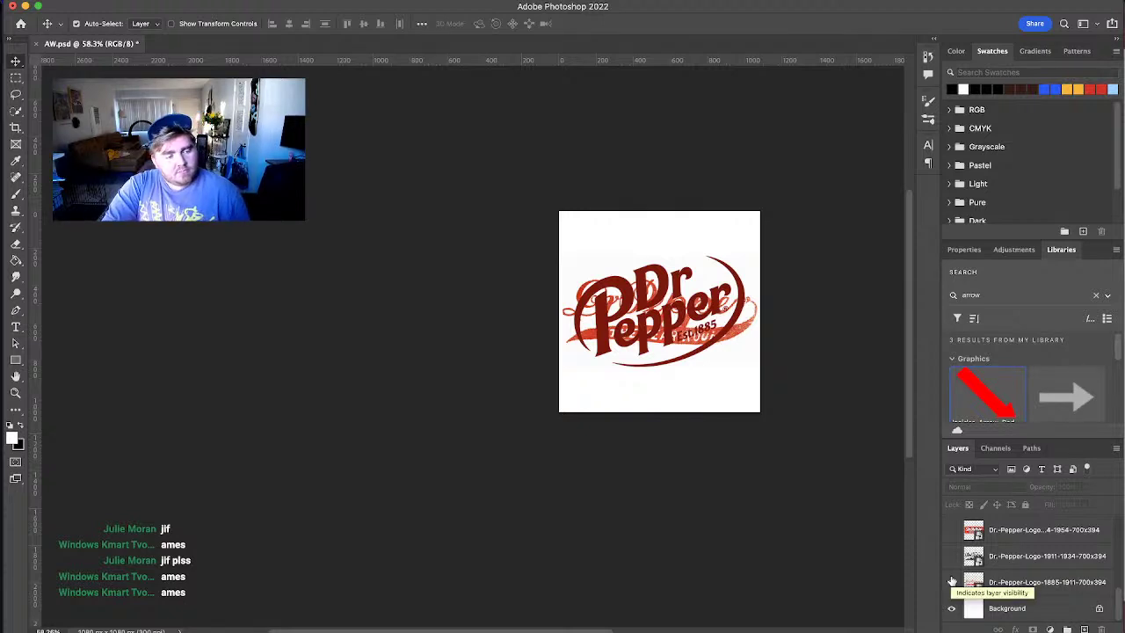
left_click(952, 581)
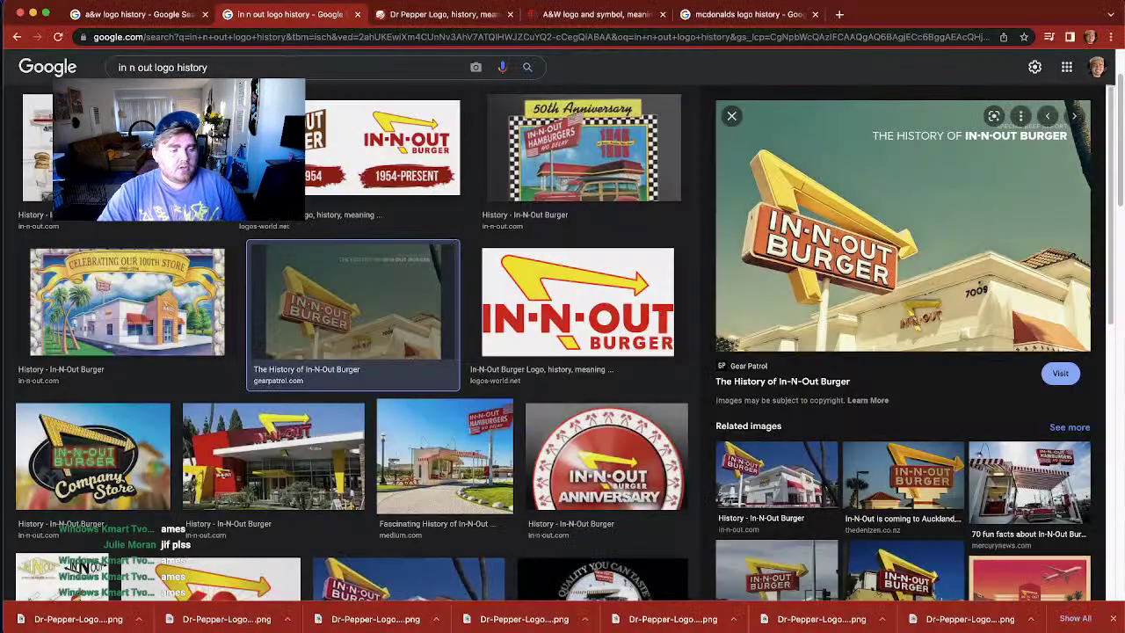
Step: Switch to Chrome, search Google Images for "jif logo history", and open the Evolution of the Jif Logo image
left_click_drag(154, 66, 110, 66)
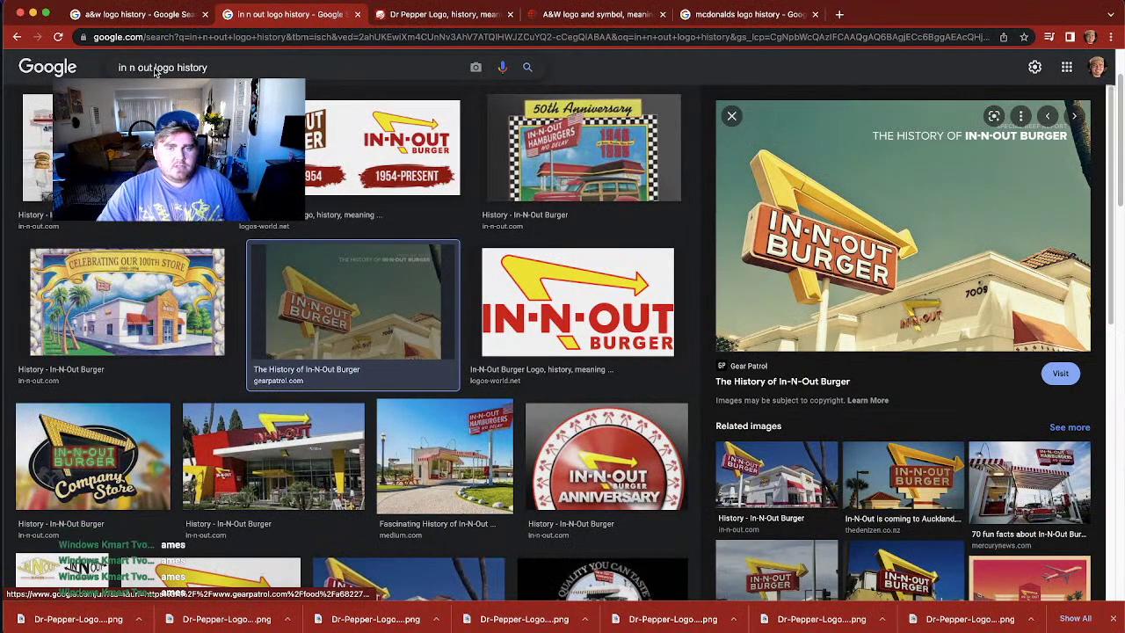
key("BackSpace")
type("jif")
key("Return")
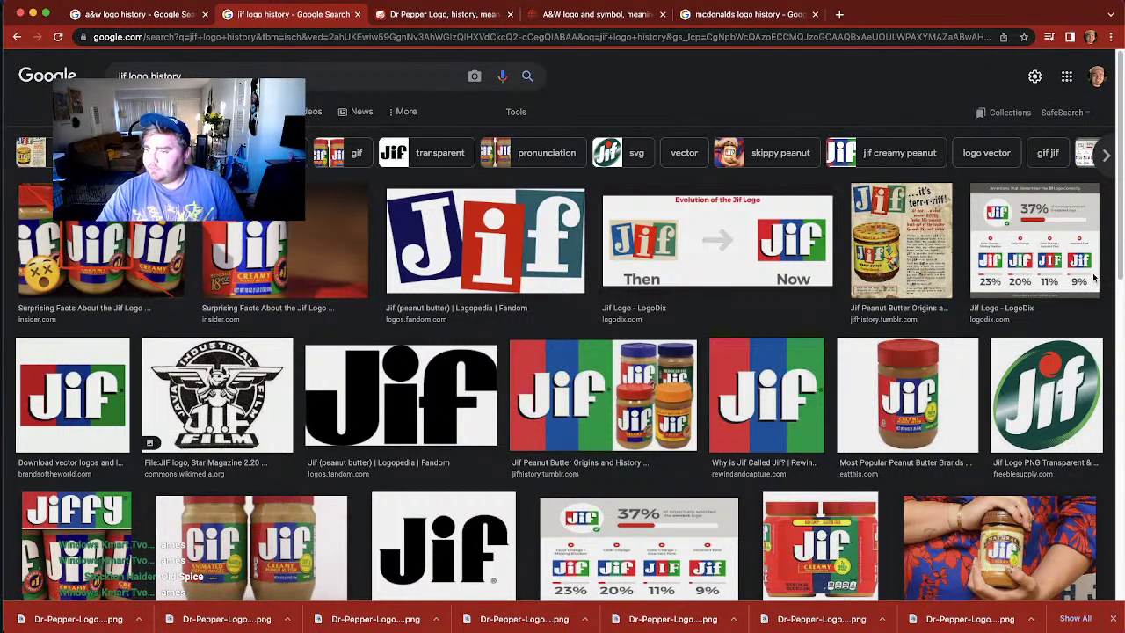
left_click(688, 227)
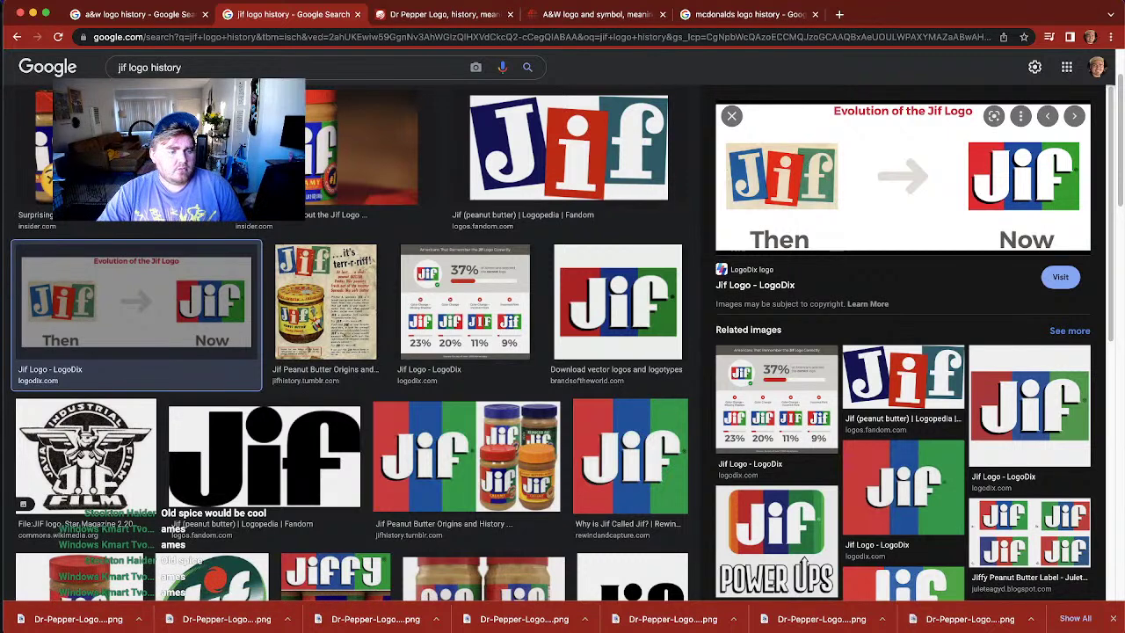
Step: Search Google Images for "old spice logo history" and open the logos-world.net image of the 1938-present logo
left_click(140, 69)
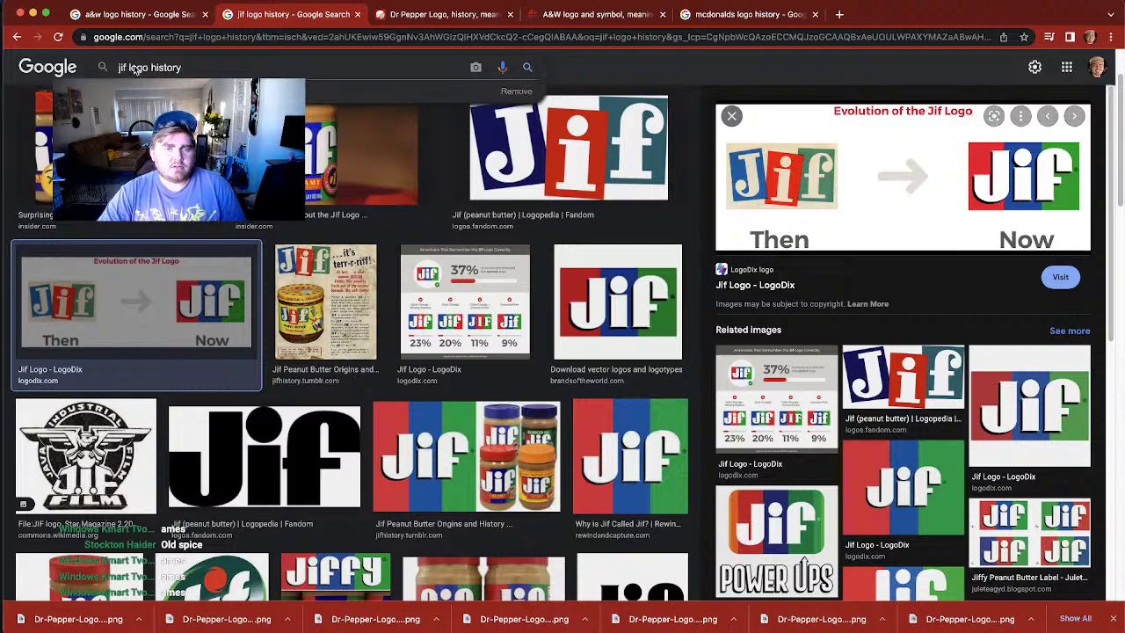
double_click(126, 67)
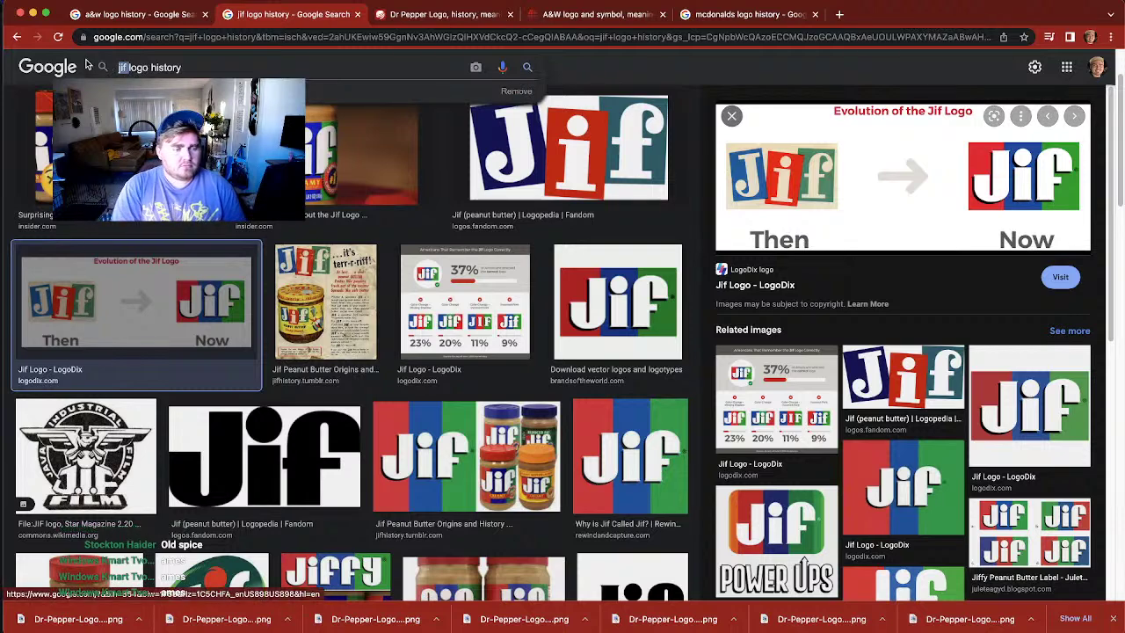
type("old spice")
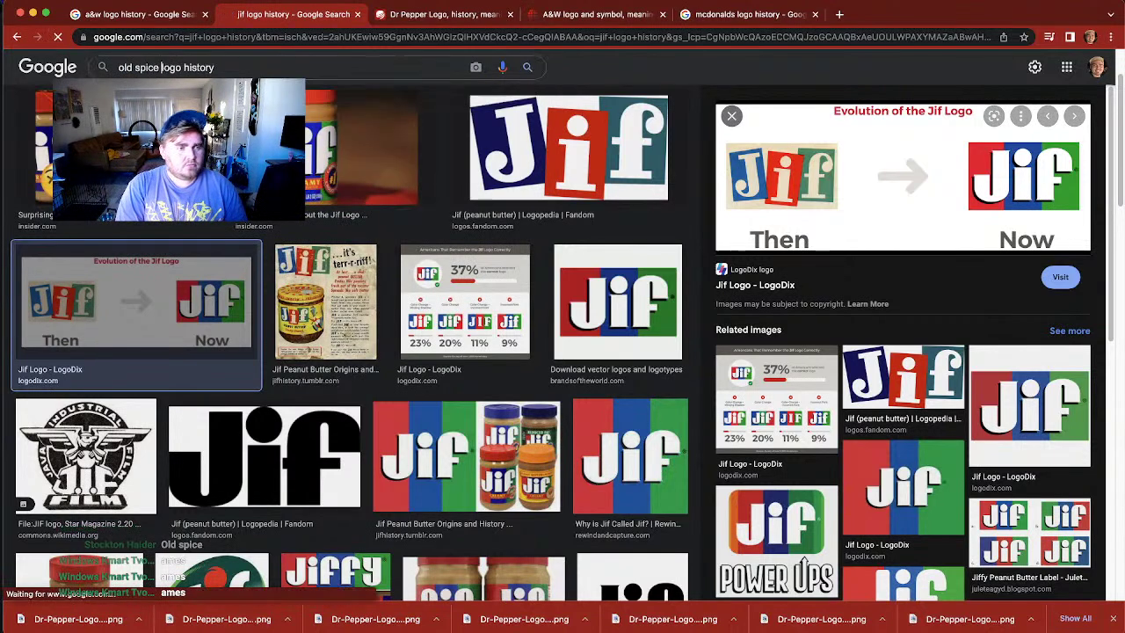
key("Return")
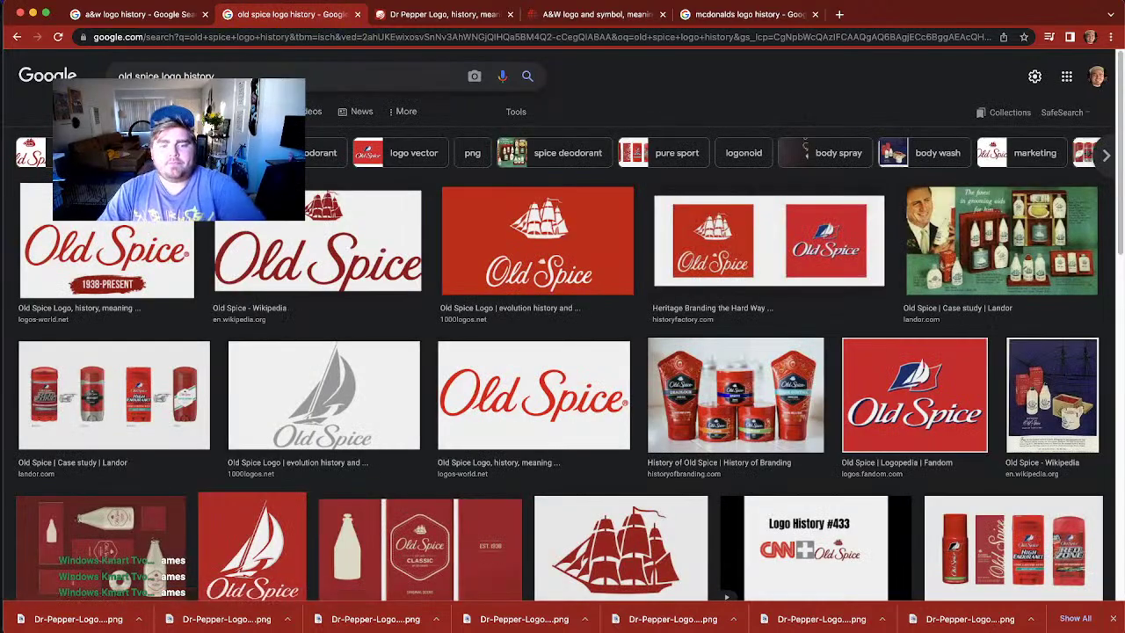
left_click(193, 252)
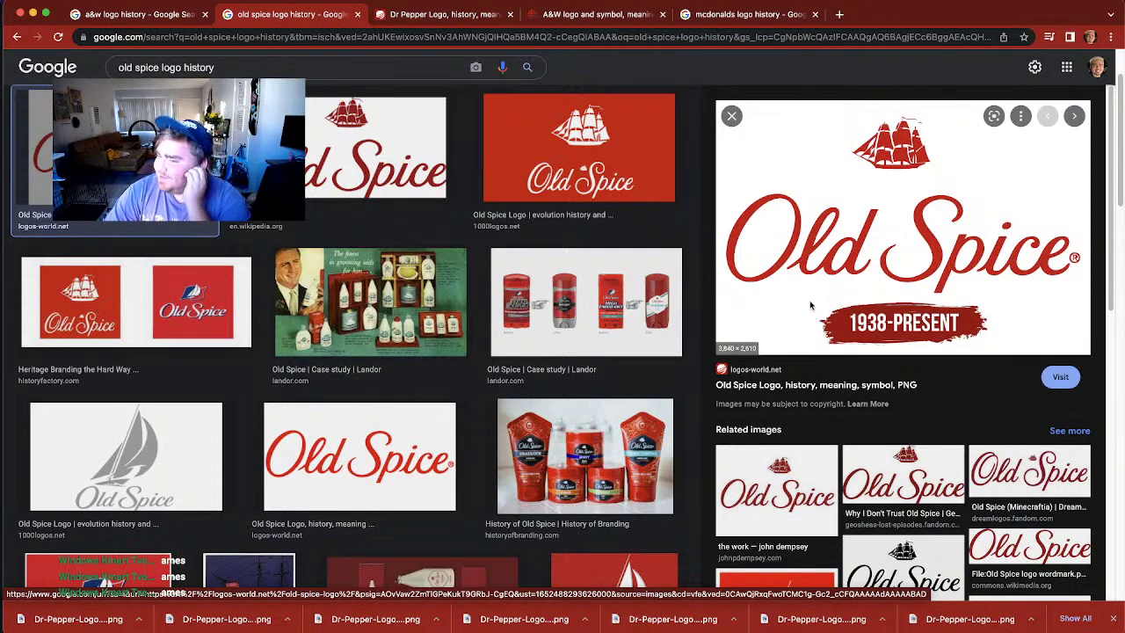
left_click_drag(160, 69, 86, 60)
type("ames")
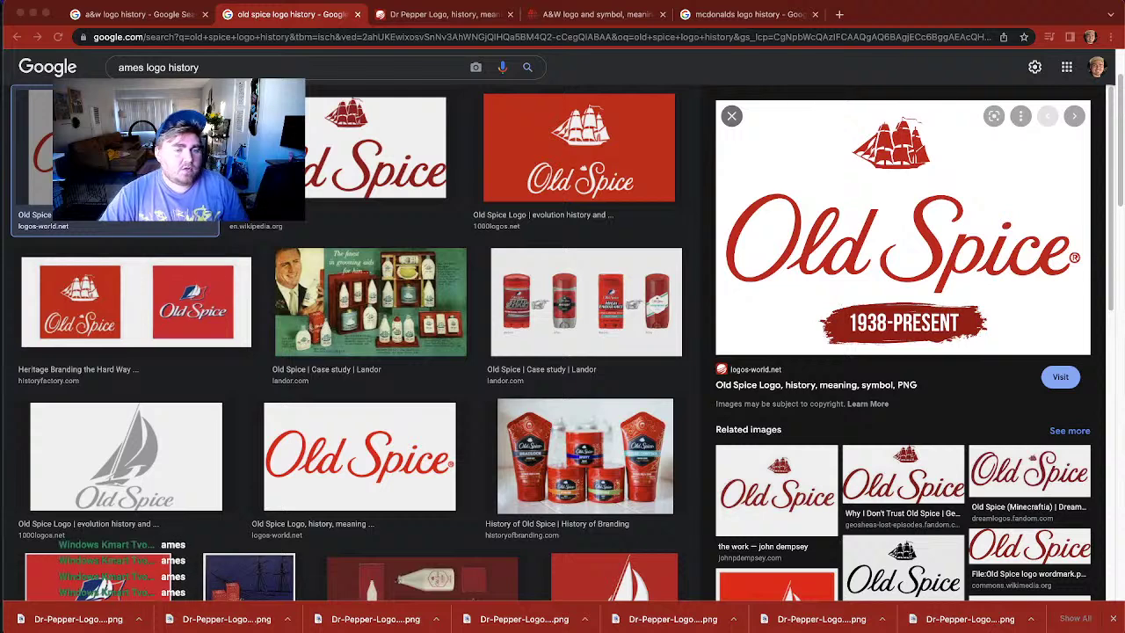
left_click(143, 67)
key("alt+shift+Left")
key("BackSpace")
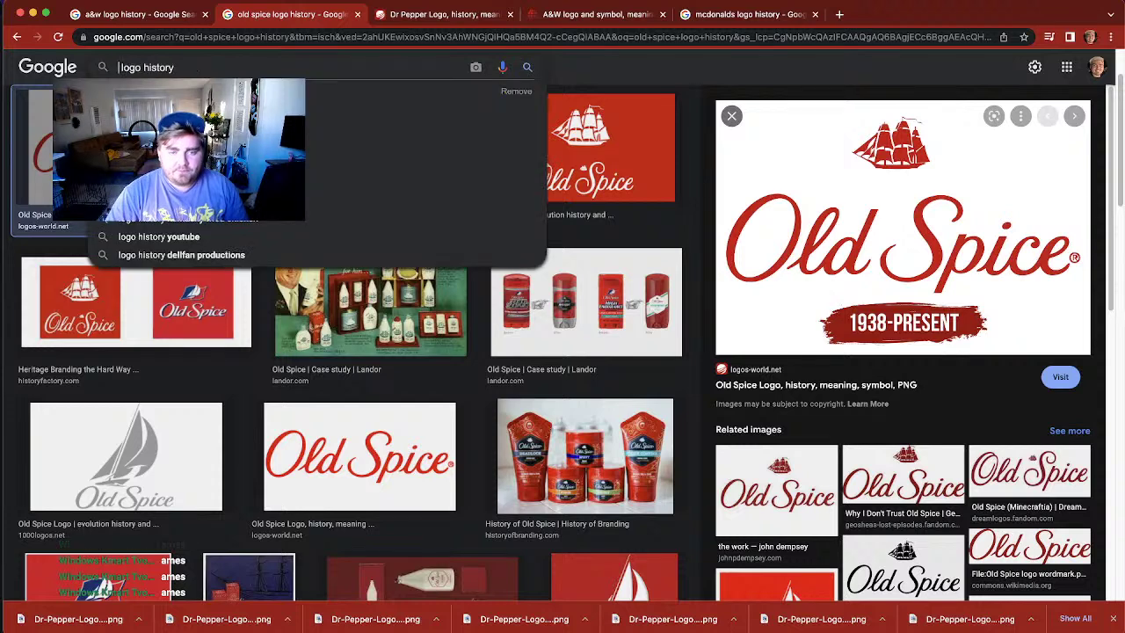
left_click(184, 72)
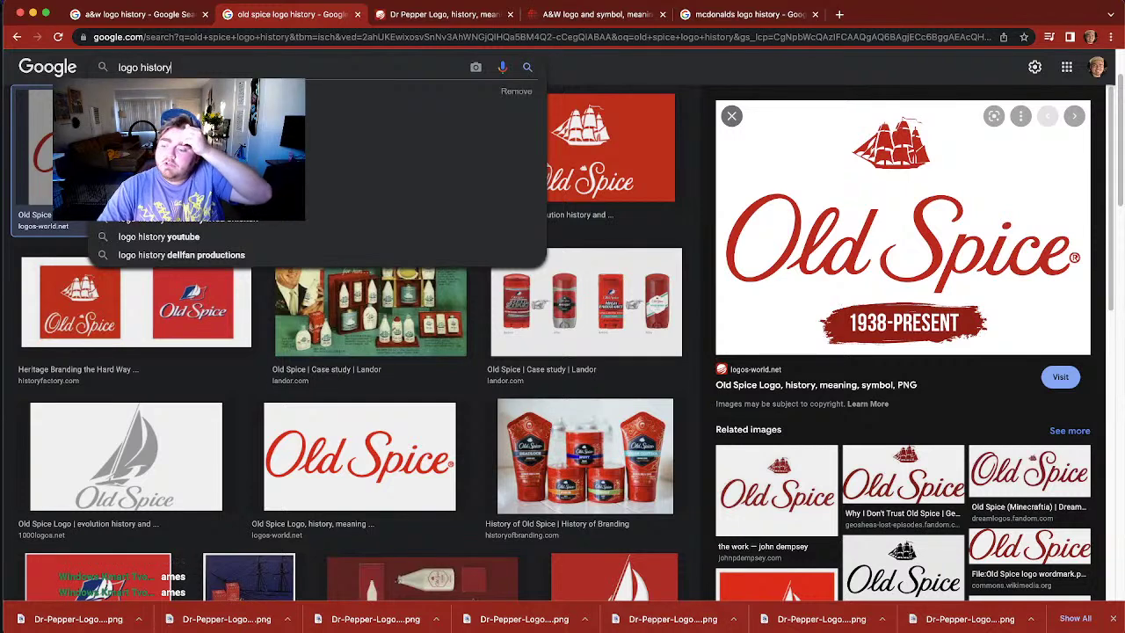
Step: Examine the timeline of logos under Meaning and History on the logos-world.net Dr Pepper page
left_click(391, 14)
scroll(606, 418, "up", 20)
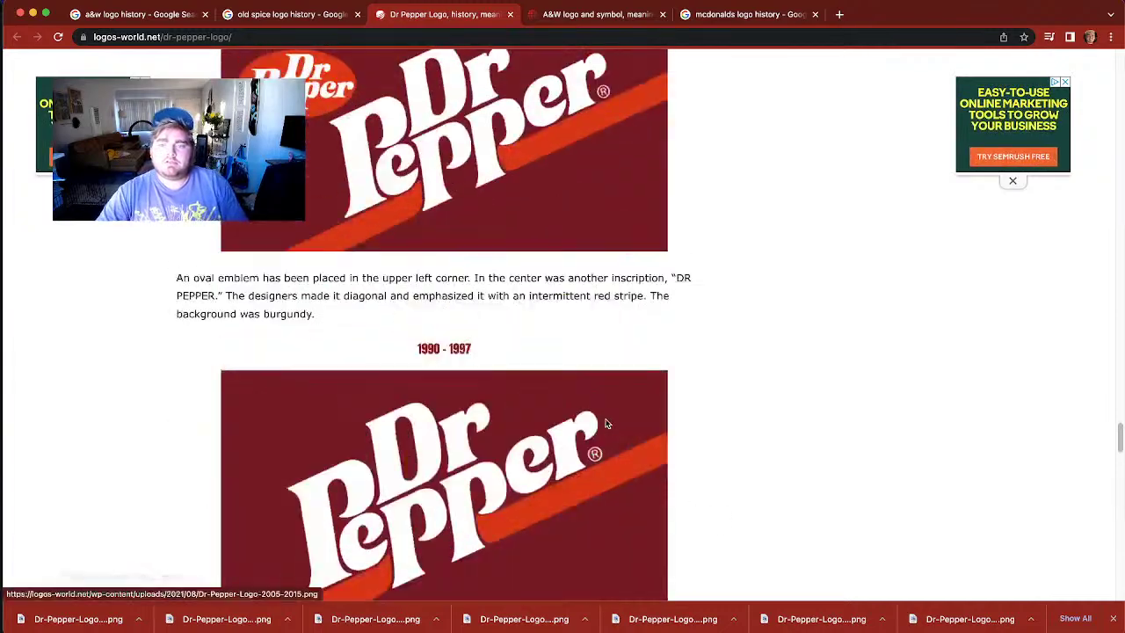
scroll(607, 424, "up", 15)
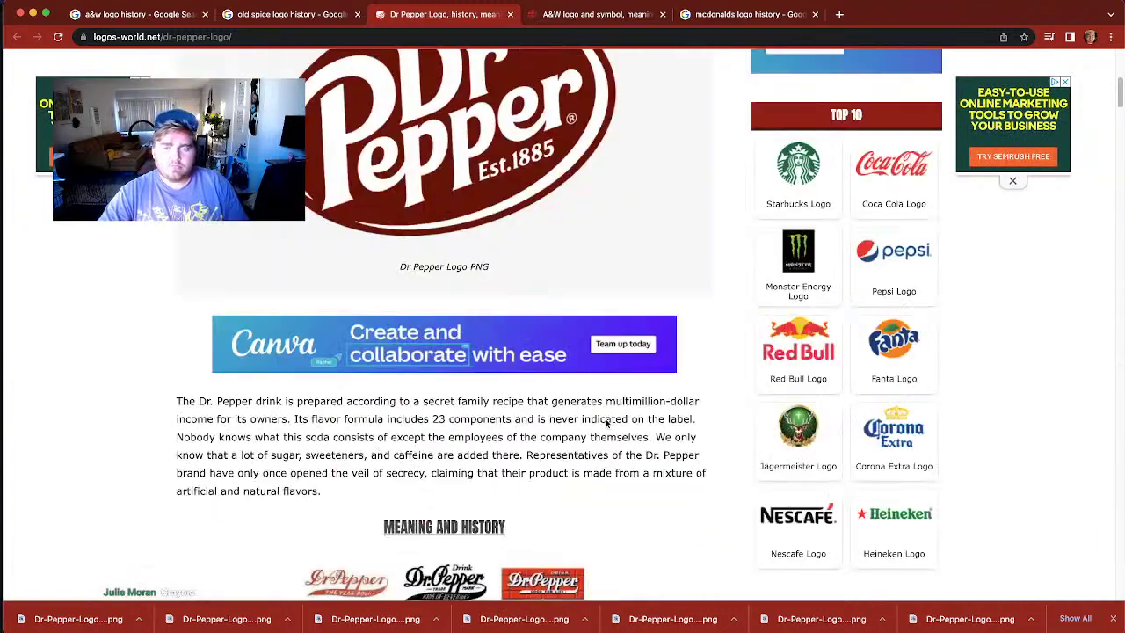
scroll(606, 424, "down", 6)
scroll(607, 424, "down", 5)
scroll(606, 424, "up", 5)
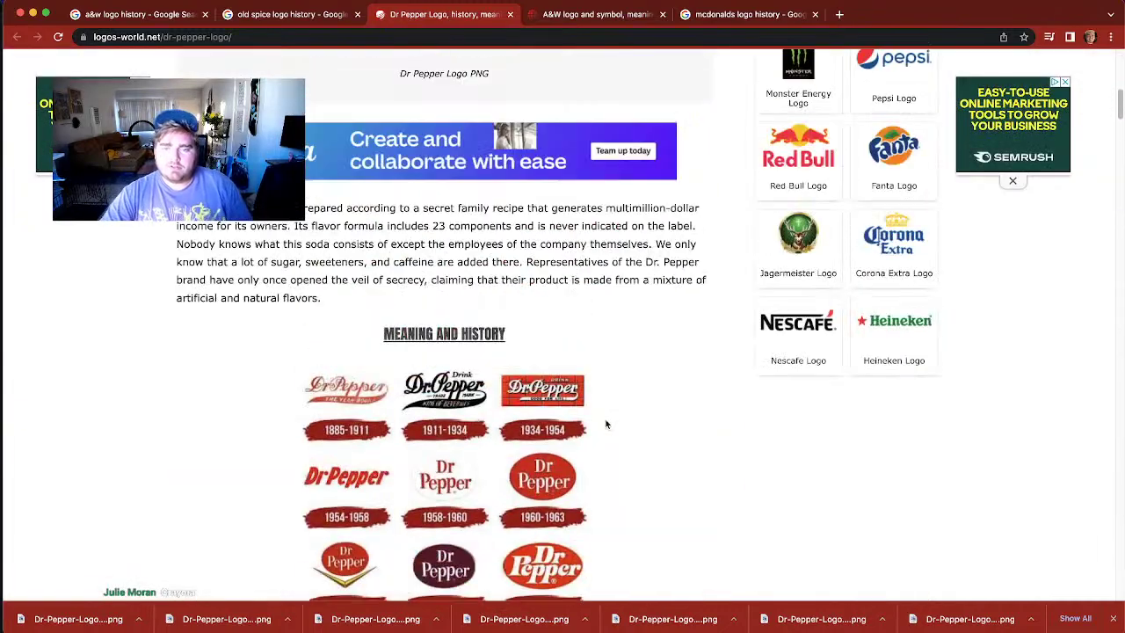
scroll(606, 425, "down", 1)
scroll(413, 288, "down", 1)
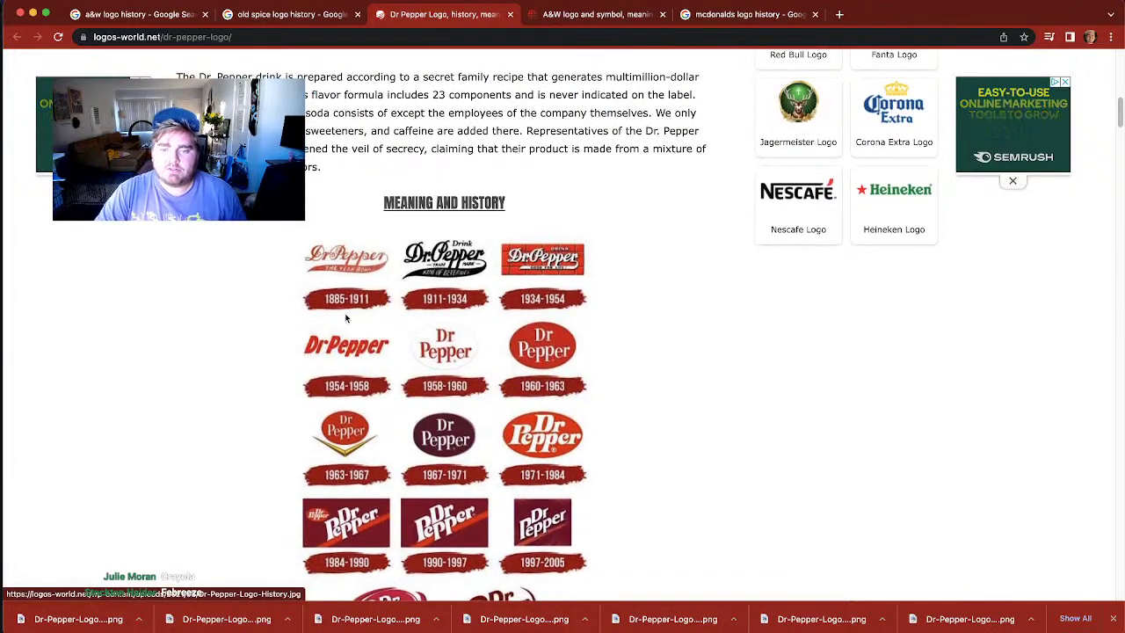
Step: Check the logo timeline on the Dr Pepper page in Chrome and return to the Photoshop document
key("super+Tab")
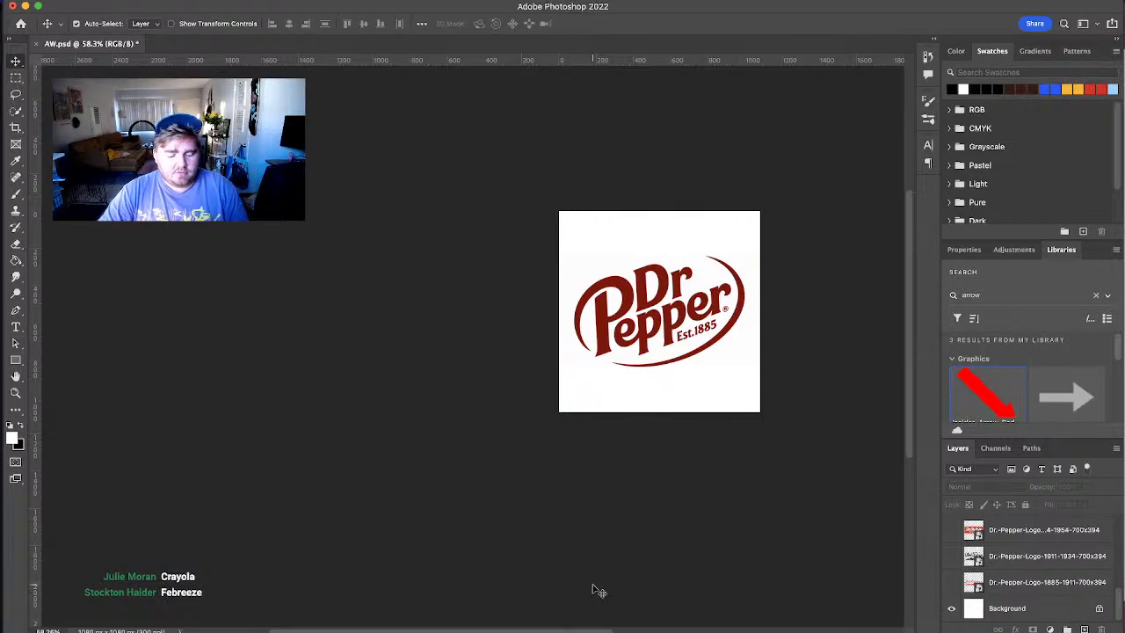
key("ctrl+Up")
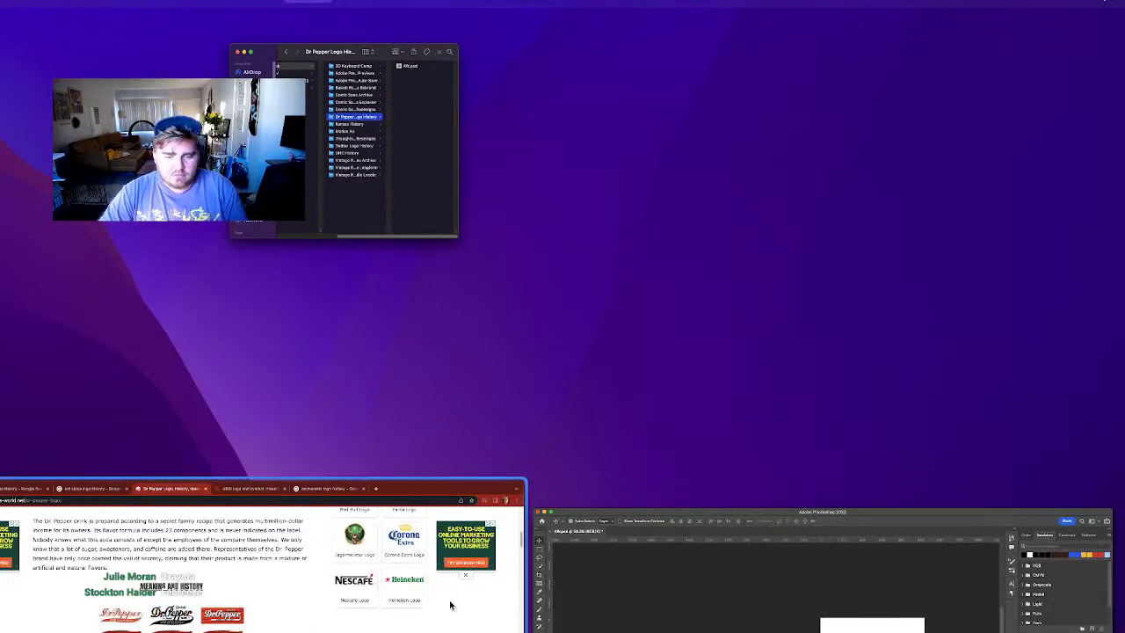
left_click(271, 630)
scroll(413, 498, "down", 3)
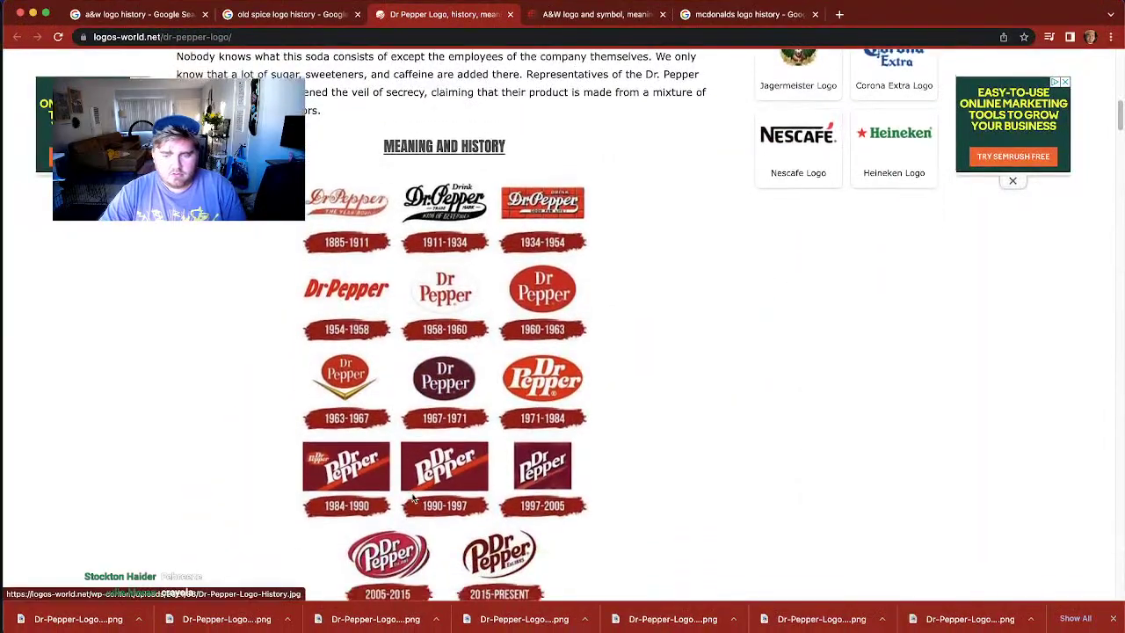
scroll(413, 498, "up", 1)
key("ctrl+Up")
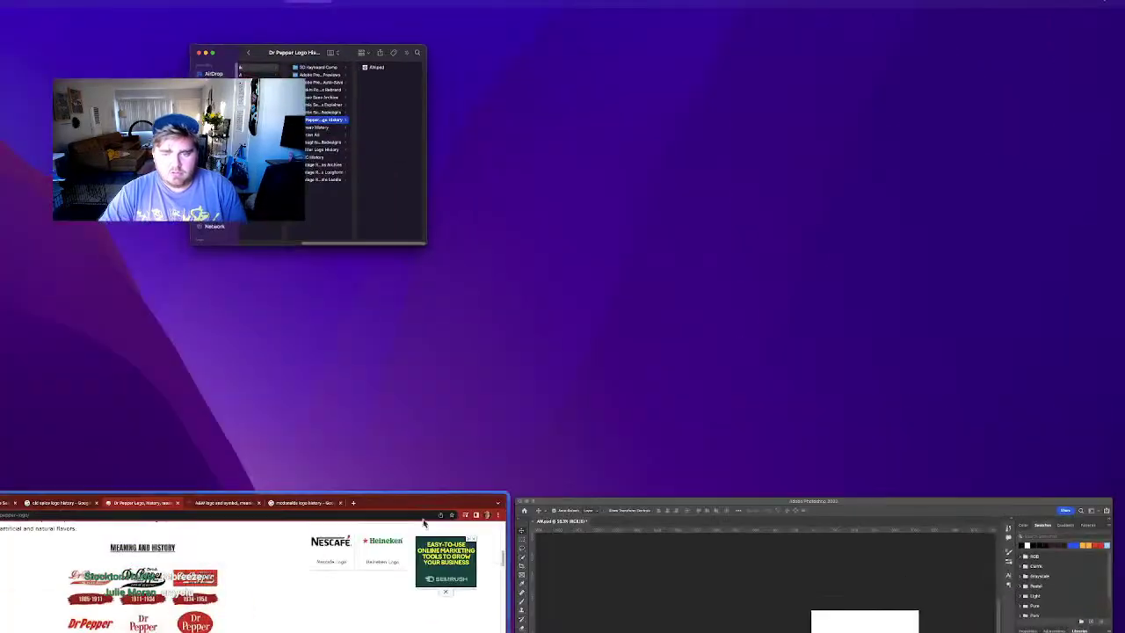
left_click(714, 564)
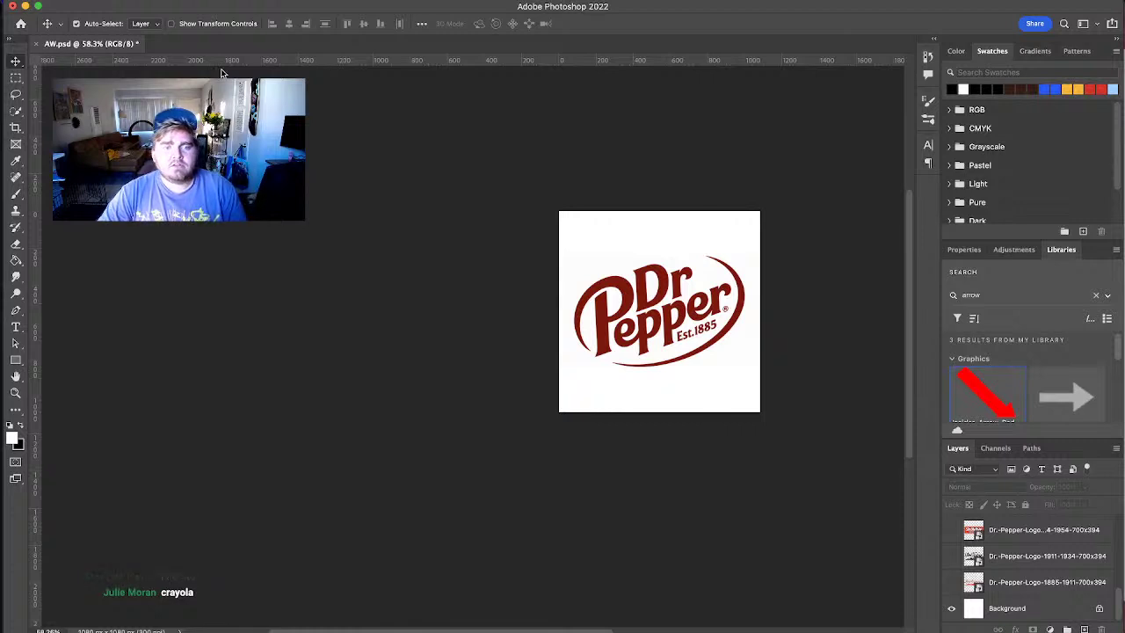
Step: Save the document under the name DP.psd in the Dr Pepper Logo History folder
key("super+shift+s")
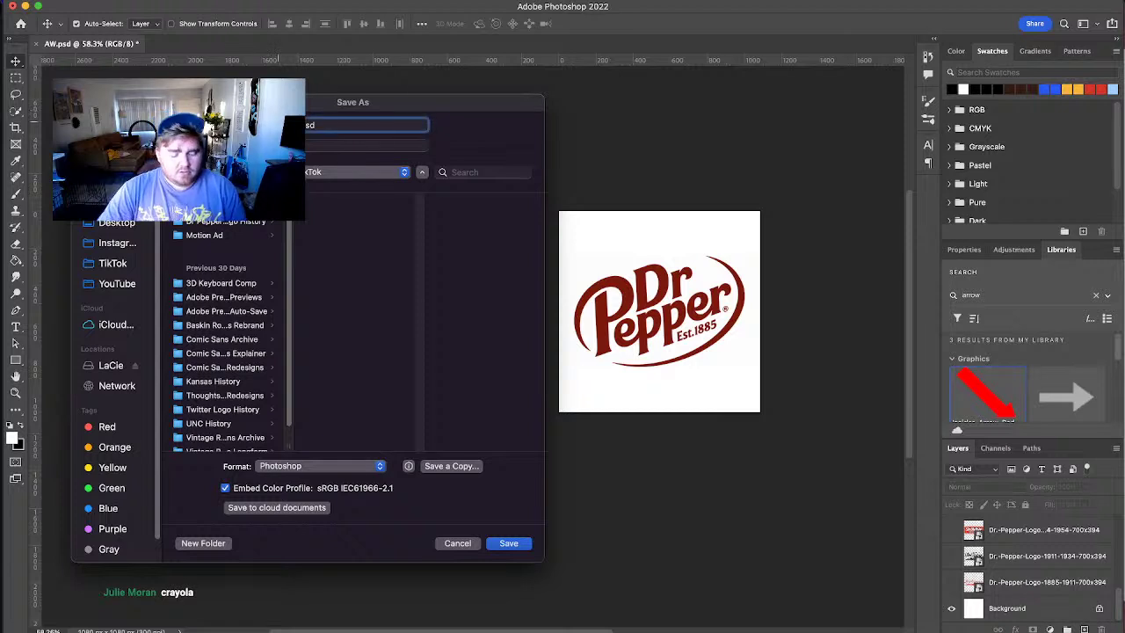
left_click(273, 222)
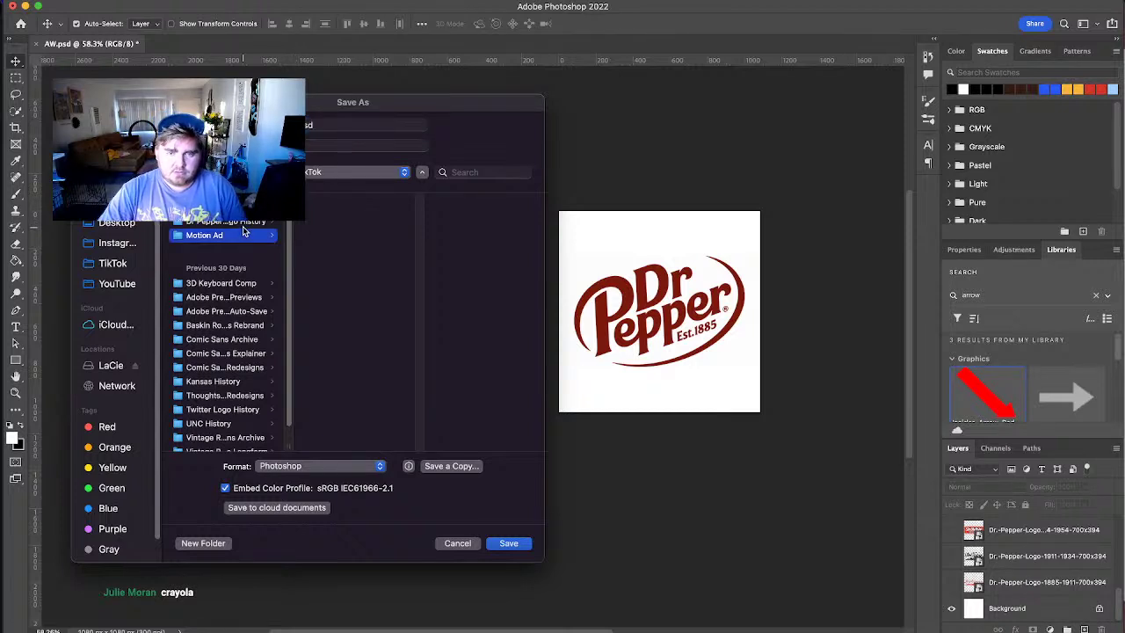
left_click(508, 542)
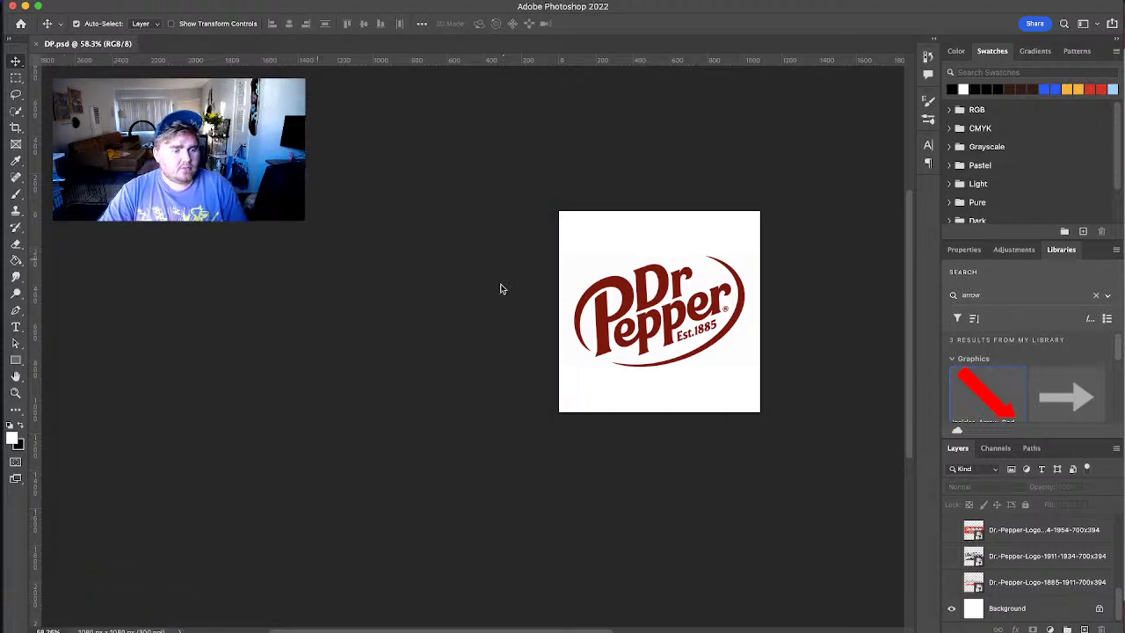
Step: Export the 2015-present logo to the Motion Ad folder and look for it among the Dr Pepper Logo History files in Finder
key("super+shift+s")
left_click(310, 123)
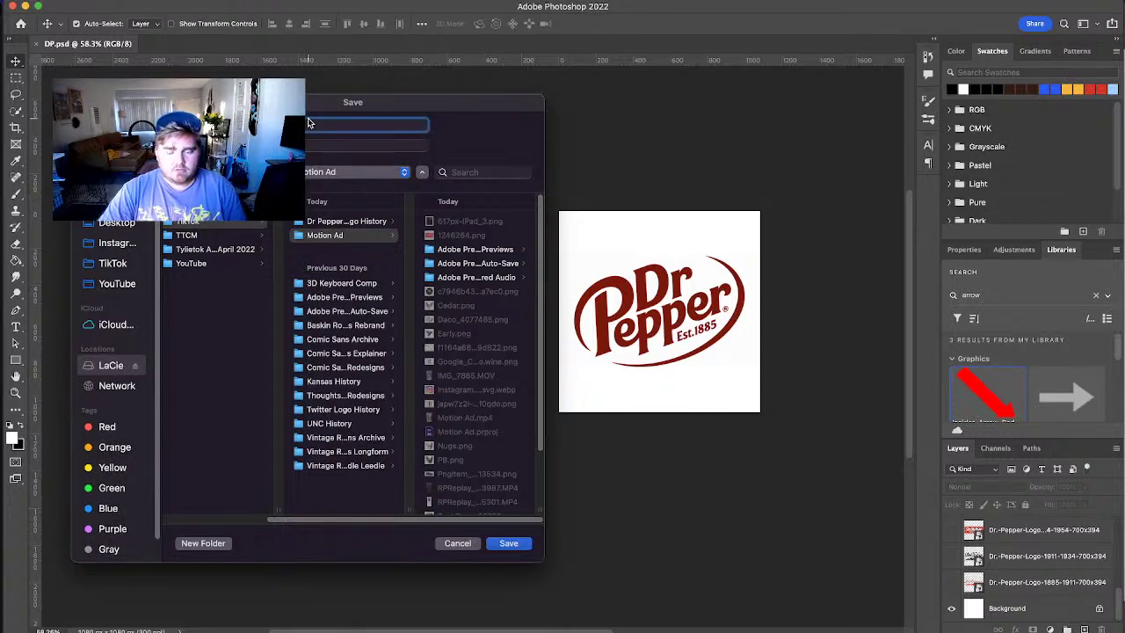
key("Return")
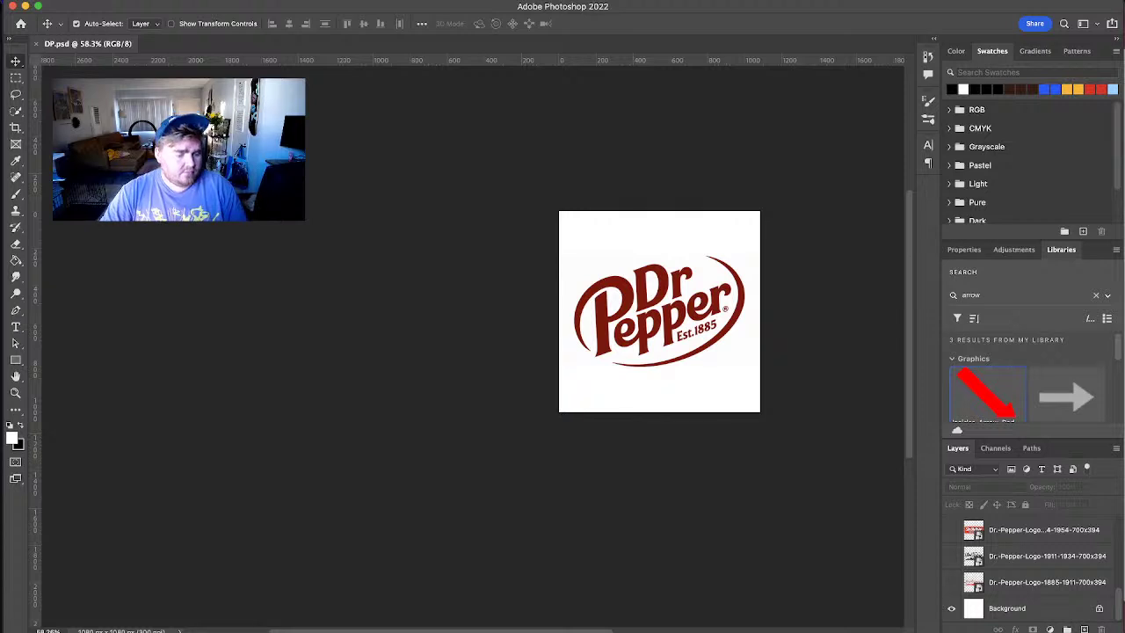
key("super+Tab")
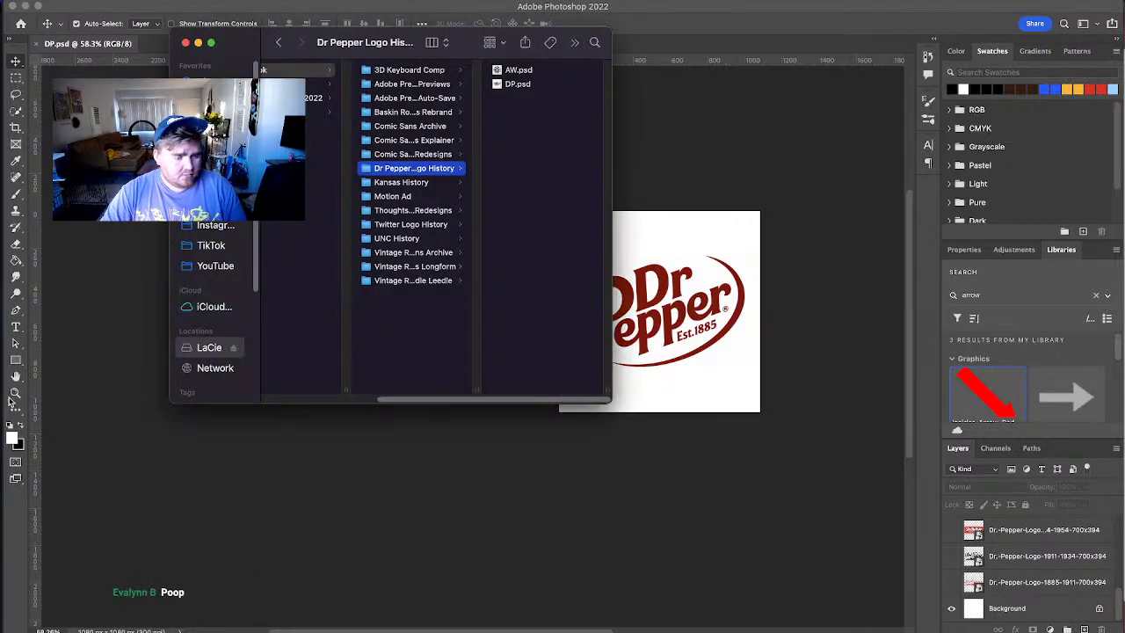
left_click(523, 85)
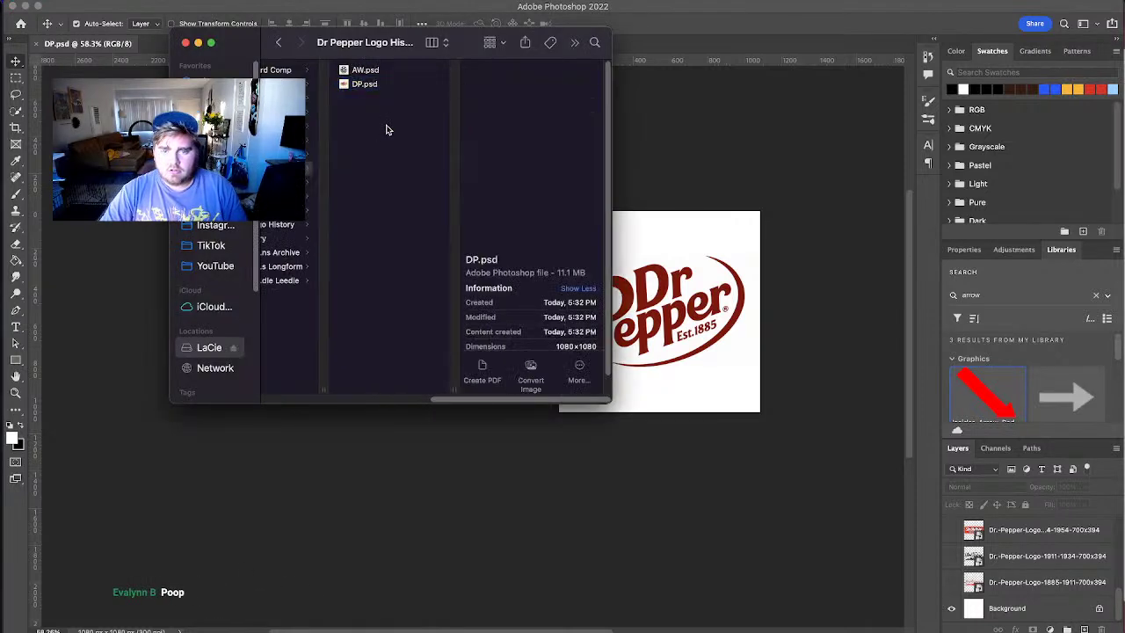
left_click(663, 131)
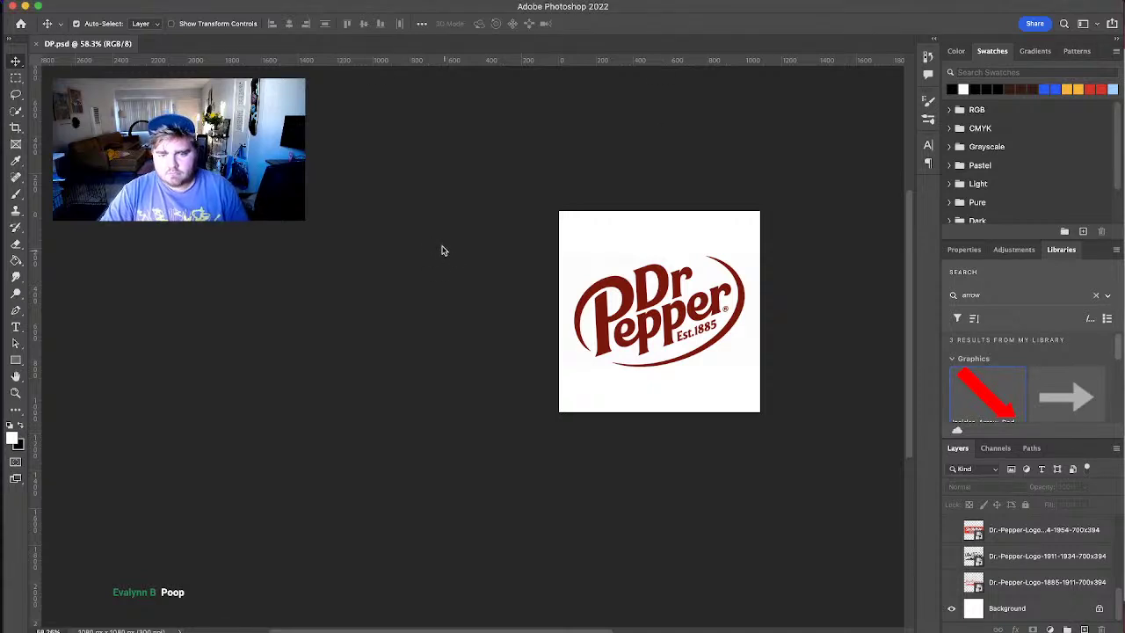
Step: Export the 2015-present logo as DP 2015.png to the Dr Pepper Logo History folder inside TikTok on the LaCie drive
key("super+shift+s")
left_click(114, 369)
left_click(255, 222)
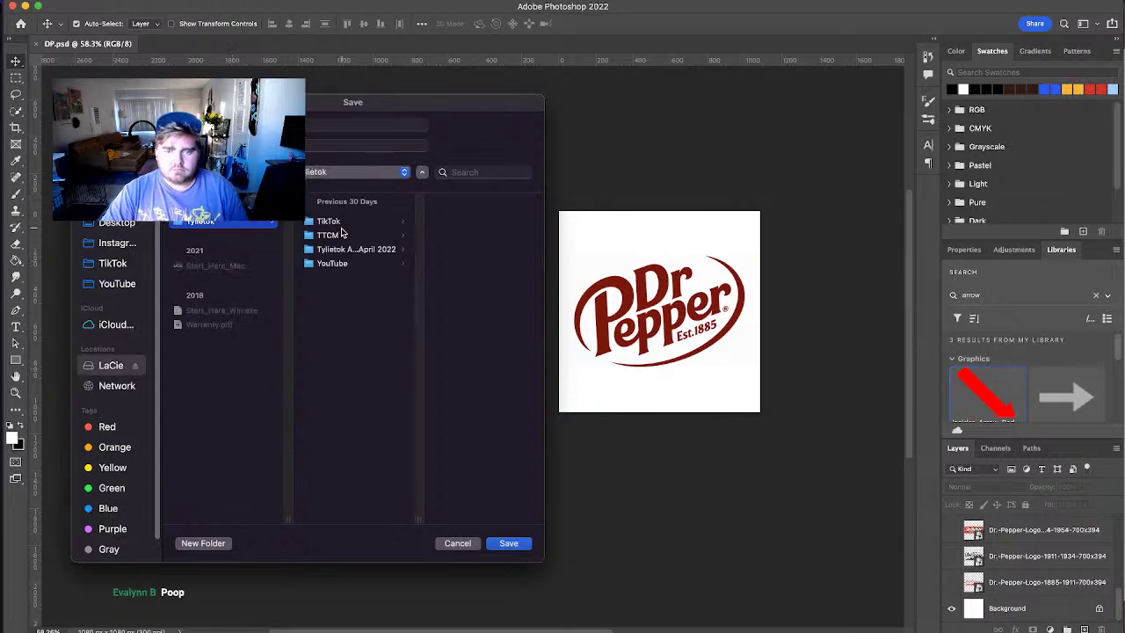
left_click(344, 223)
left_click(459, 224)
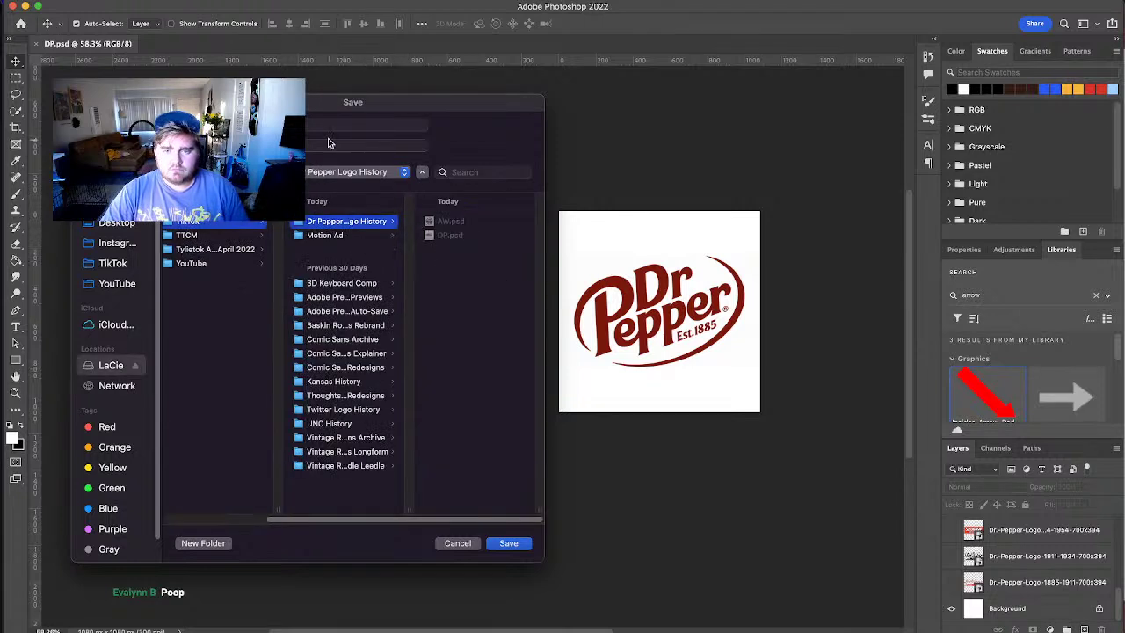
left_click(332, 125)
type("2015")
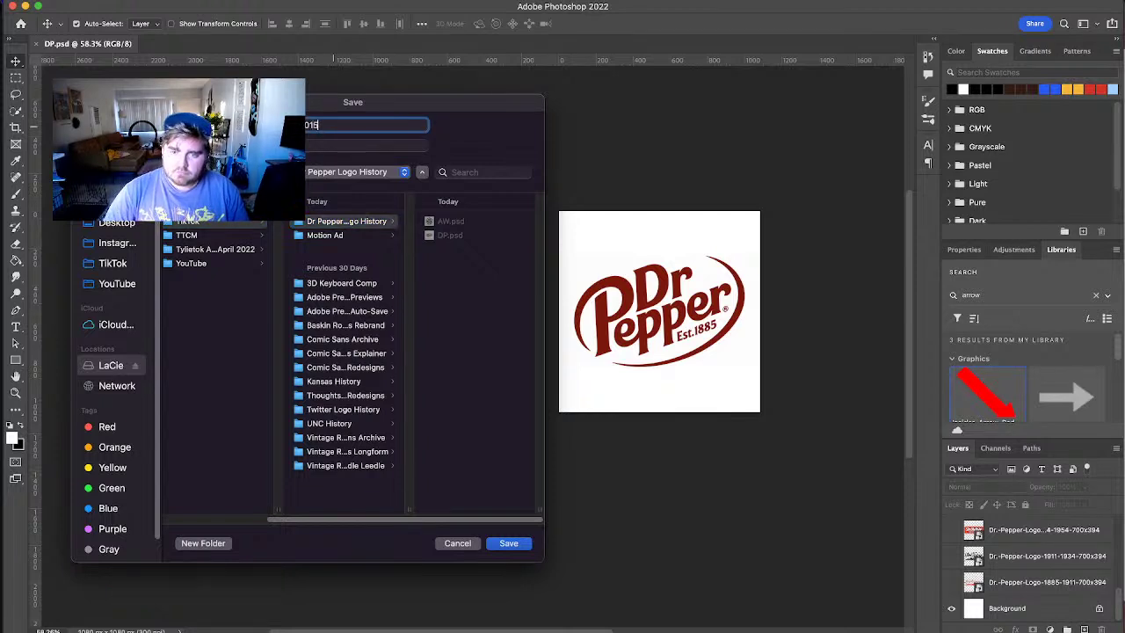
key("Return")
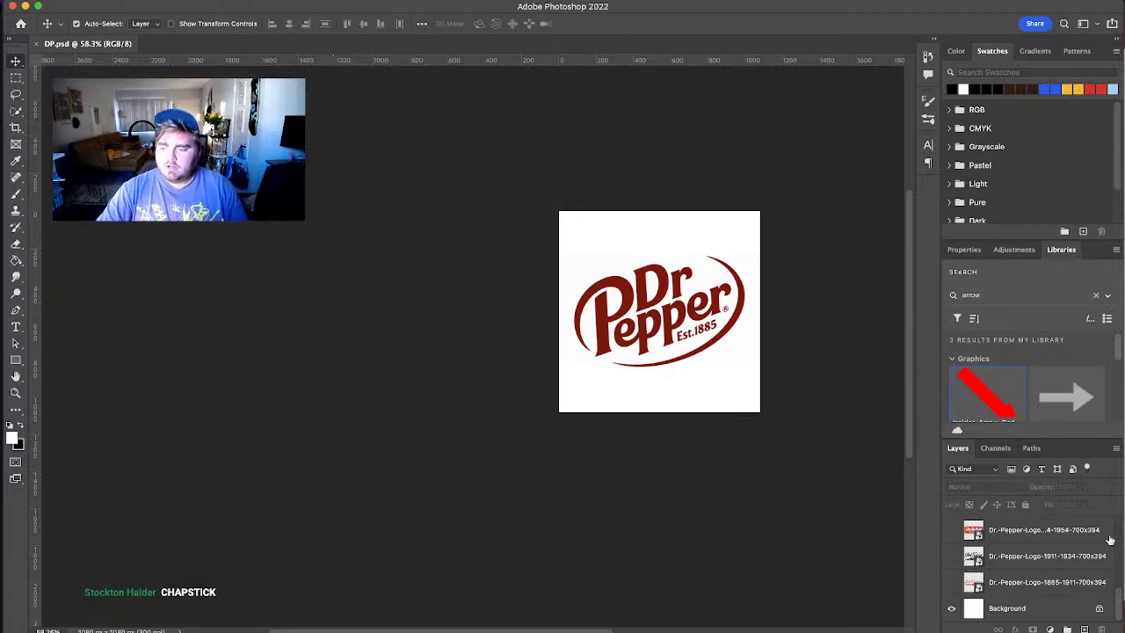
Step: Replace the visible 2015-present logo with the 2005-2015 layer and export it as DP 2005.png to the Dr Pepper Logo History folder
scroll(966, 563, "up", 5)
left_click(951, 528)
left_click(951, 553)
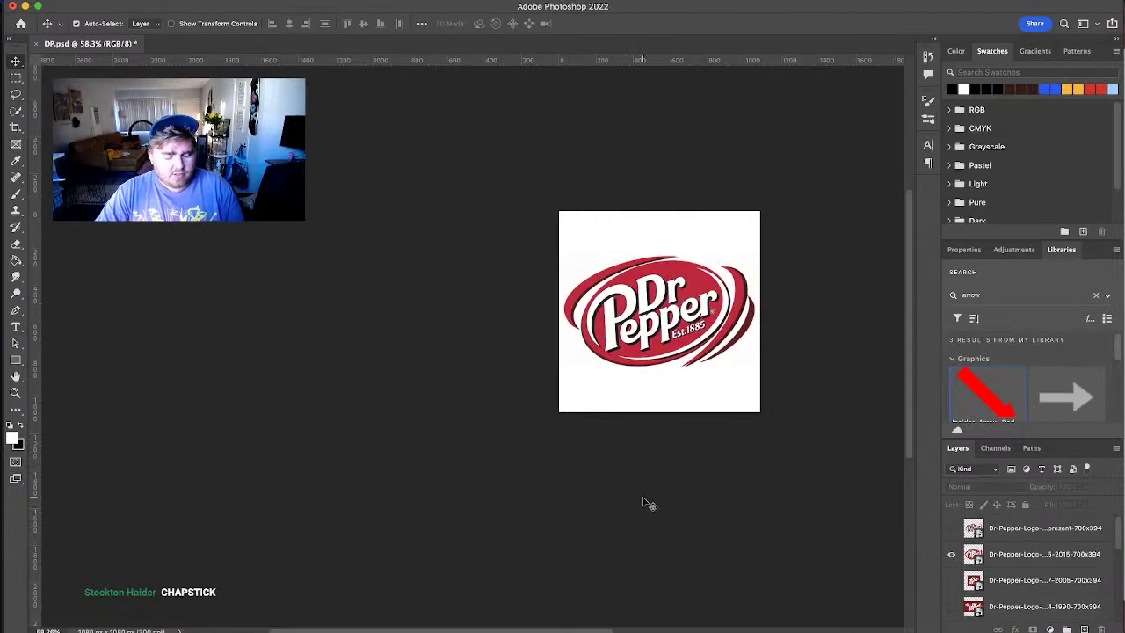
key("F11")
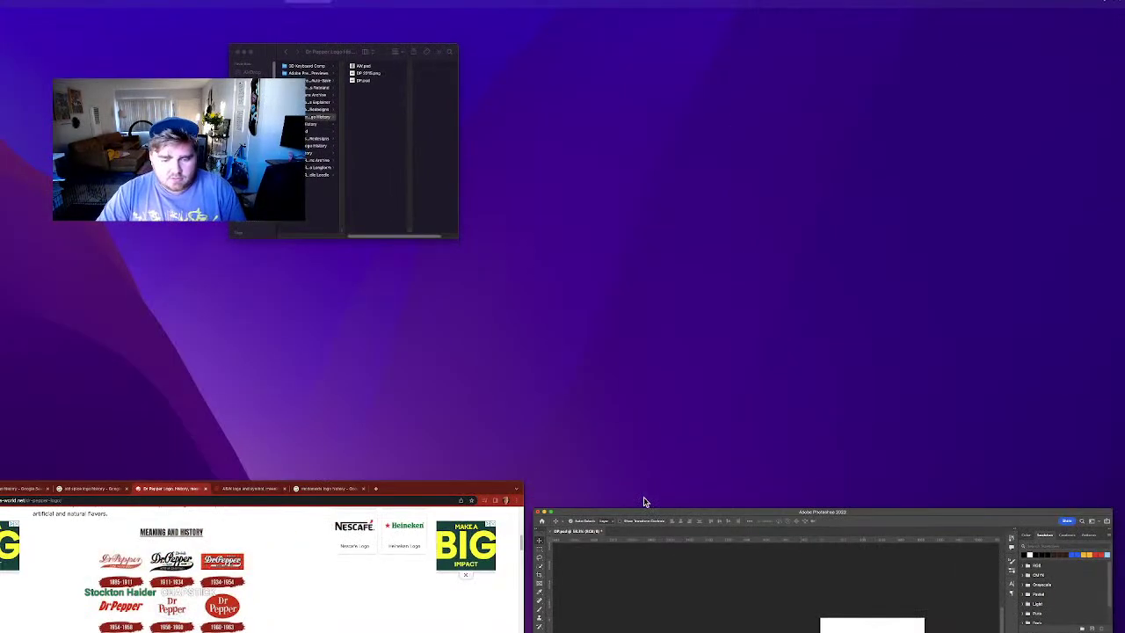
left_click(645, 511)
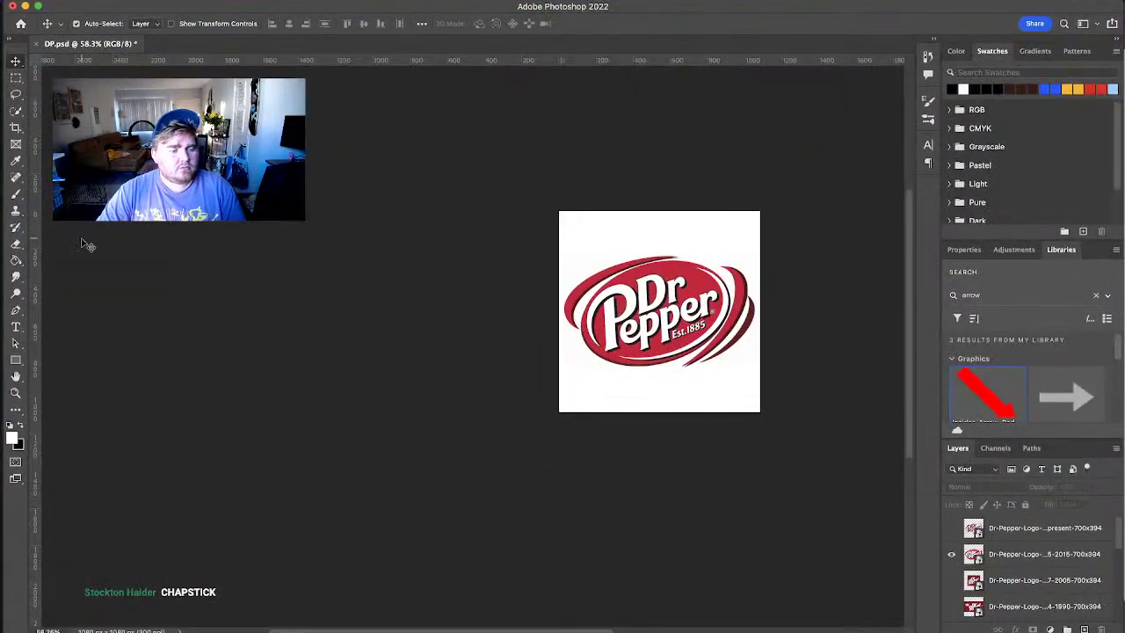
key("super+shift+s")
type("DP 2005")
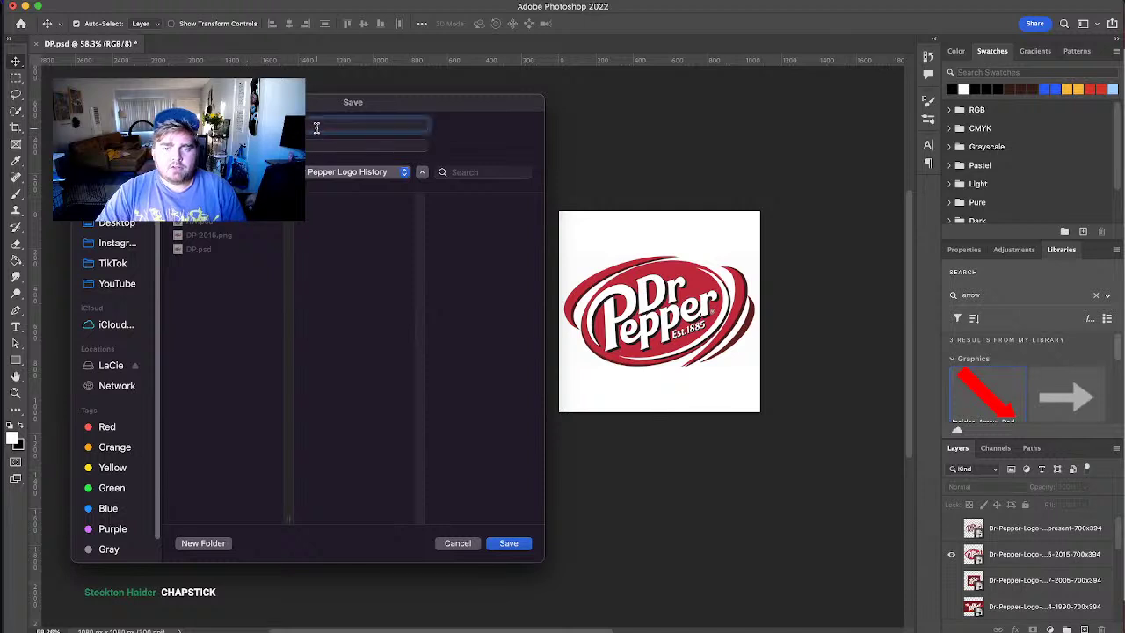
key("Return")
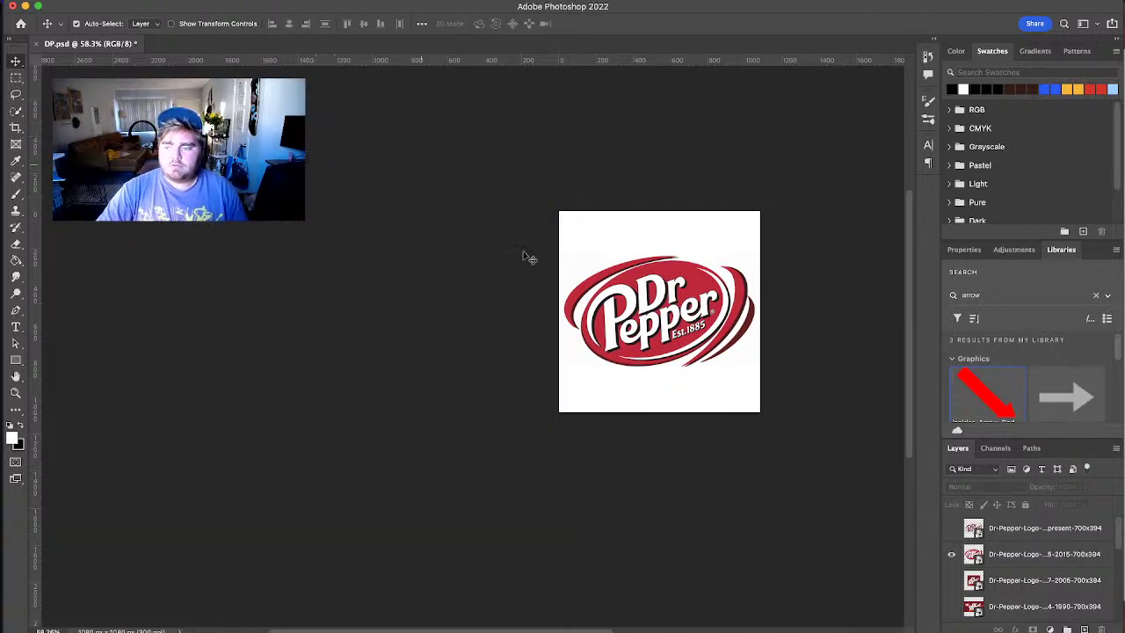
Step: Show the 1997-2005 logo instead of the 2005-2015 one, scale it up to about 68.5%, and center it vertically on the canvas
left_click(952, 554)
left_click(953, 582)
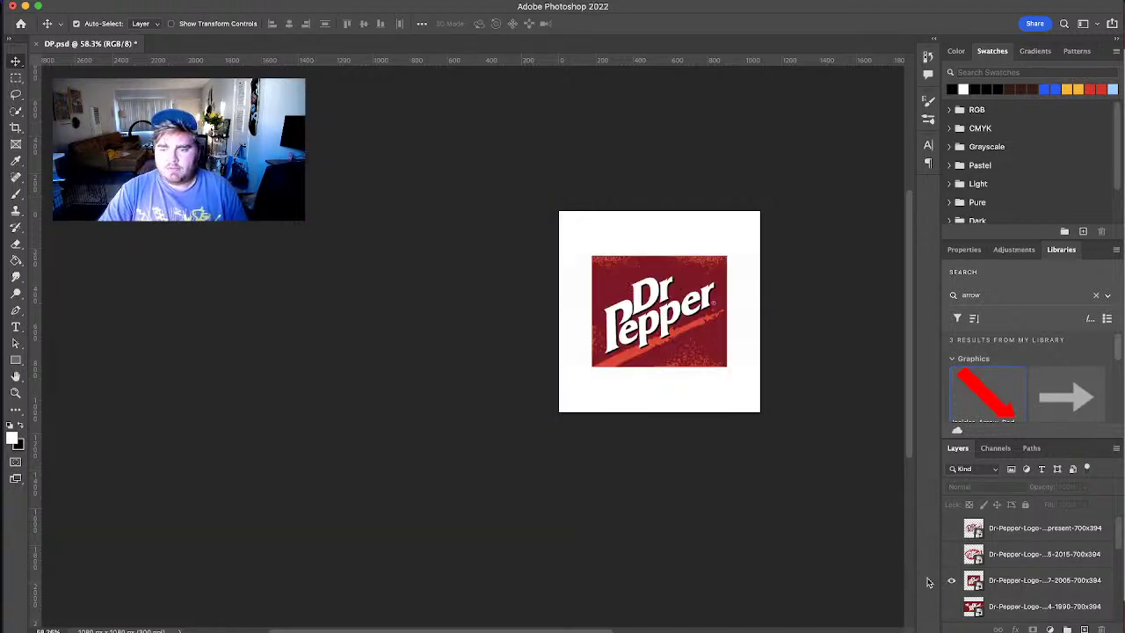
left_click(680, 320)
key("super+t")
left_click_drag(659, 255, 659, 211)
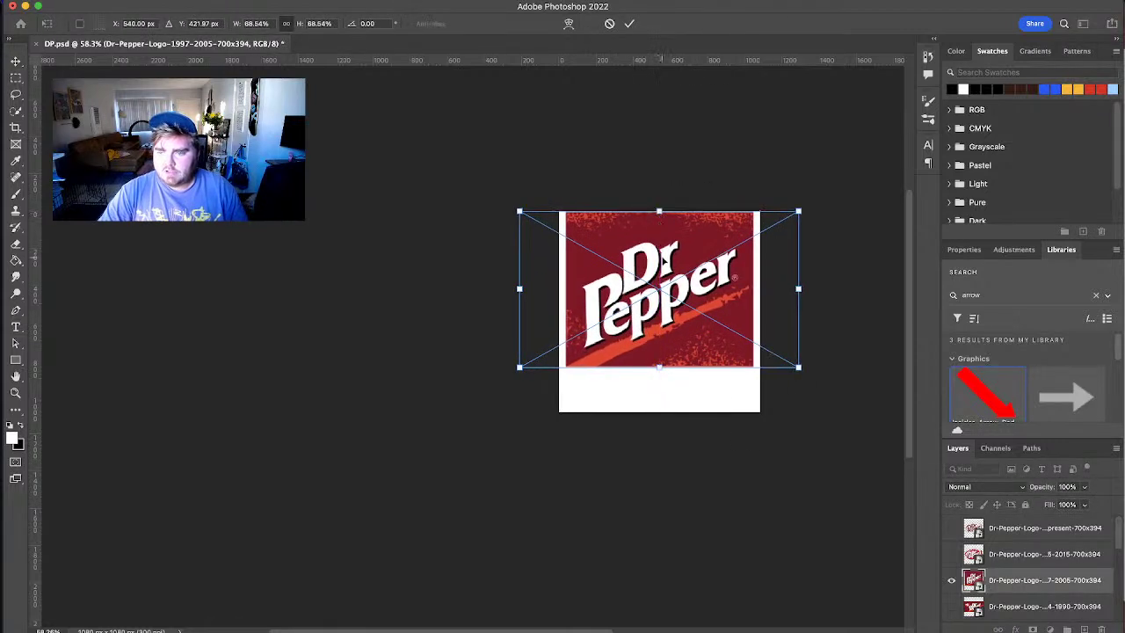
key("Return")
left_click_drag(663, 295, 663, 316)
Step: Check the logo dates on the Dr Pepper page in Chrome, then export the 1997-2005 logo as DP 1997.png
key("ctrl+Up")
left_click(264, 562)
key("ctrl+Up")
left_click(753, 534)
key("ctrl+Up")
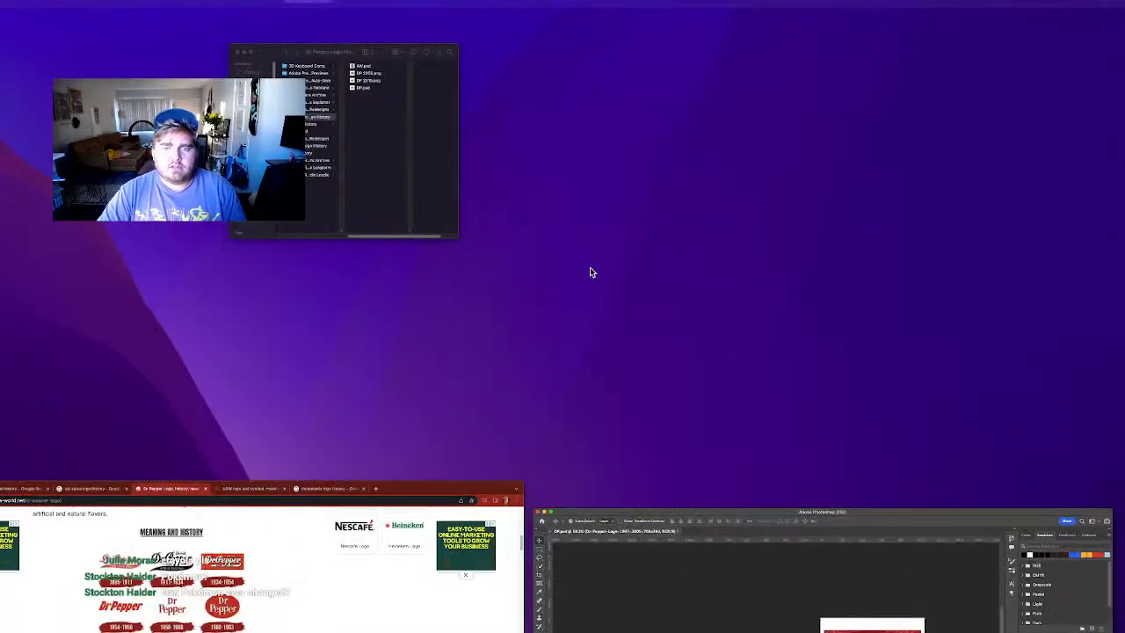
left_click(723, 570)
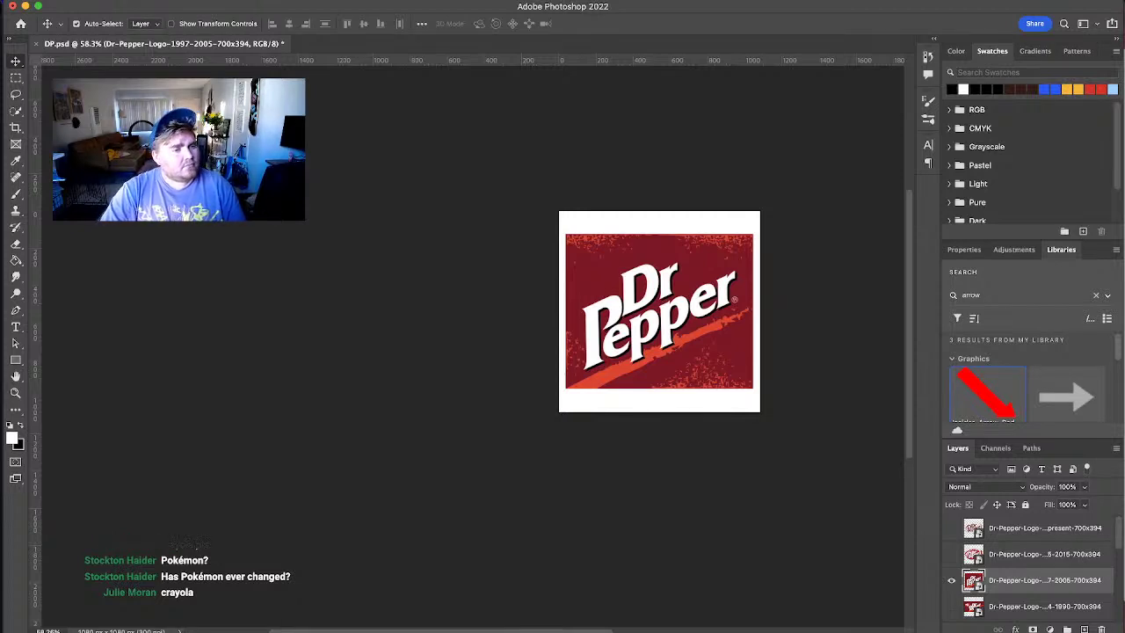
key("super+shift+s")
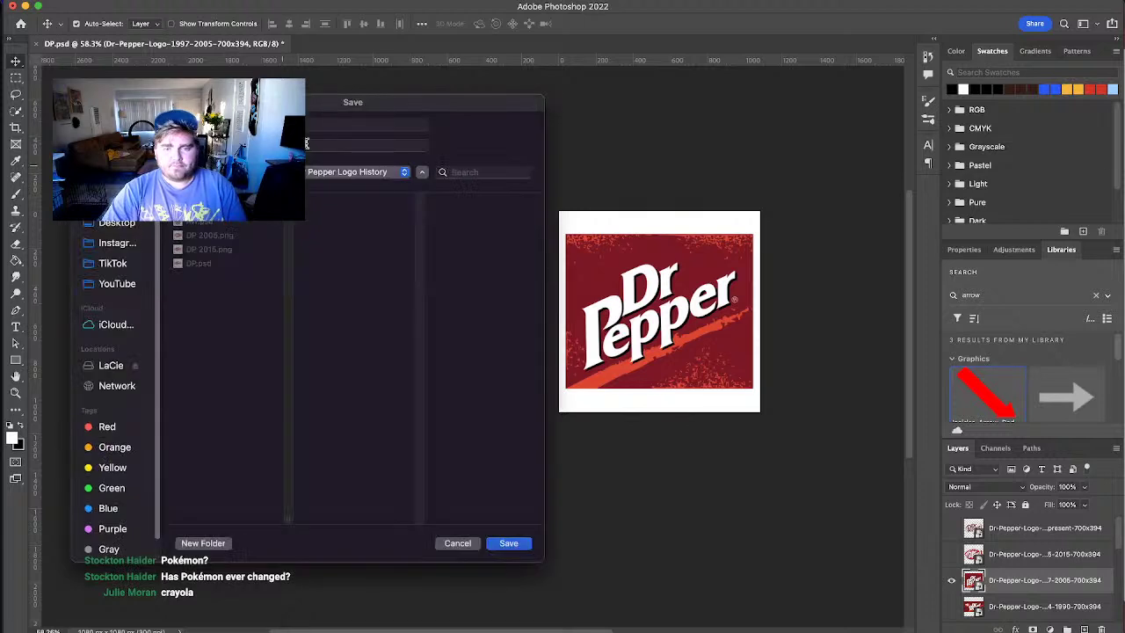
left_click(316, 125)
type("DP 199")
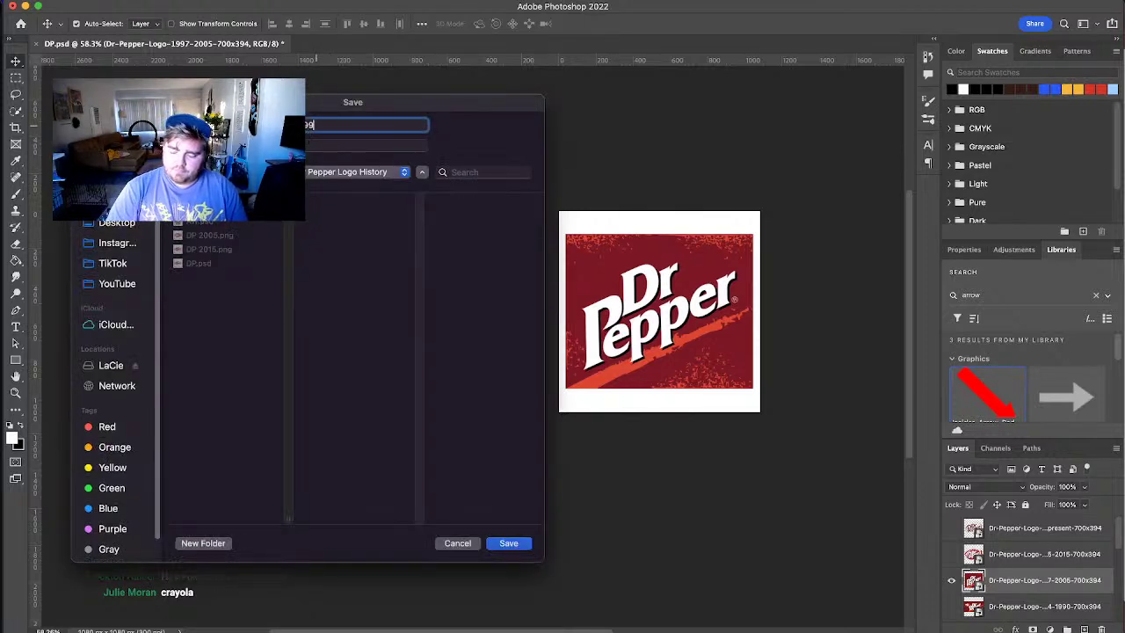
left_click(518, 543)
Step: Hide the 1997-2005 logo, show the 1984-1990 layer, and export it to the Dr Pepper Logo History folder
left_click(951, 580)
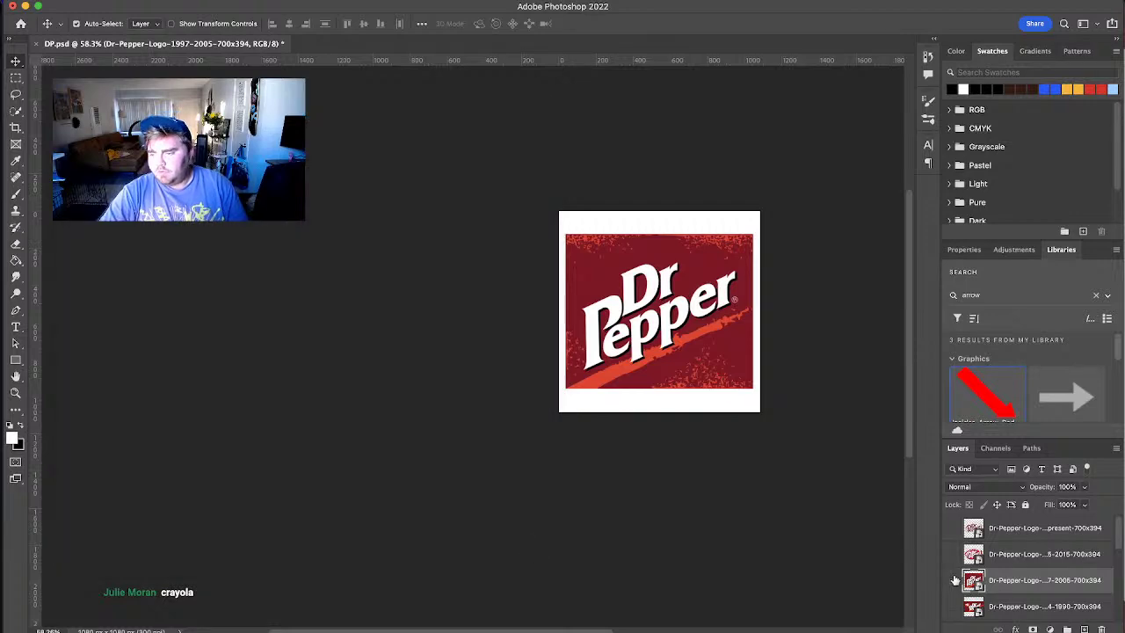
left_click(952, 607)
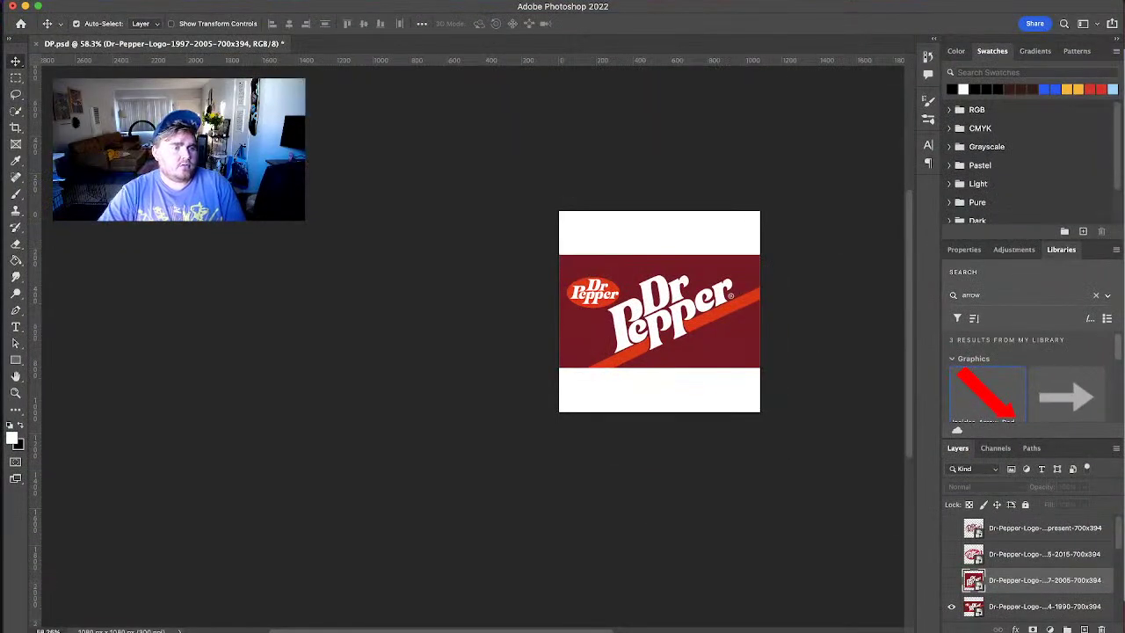
key("super+shift+s")
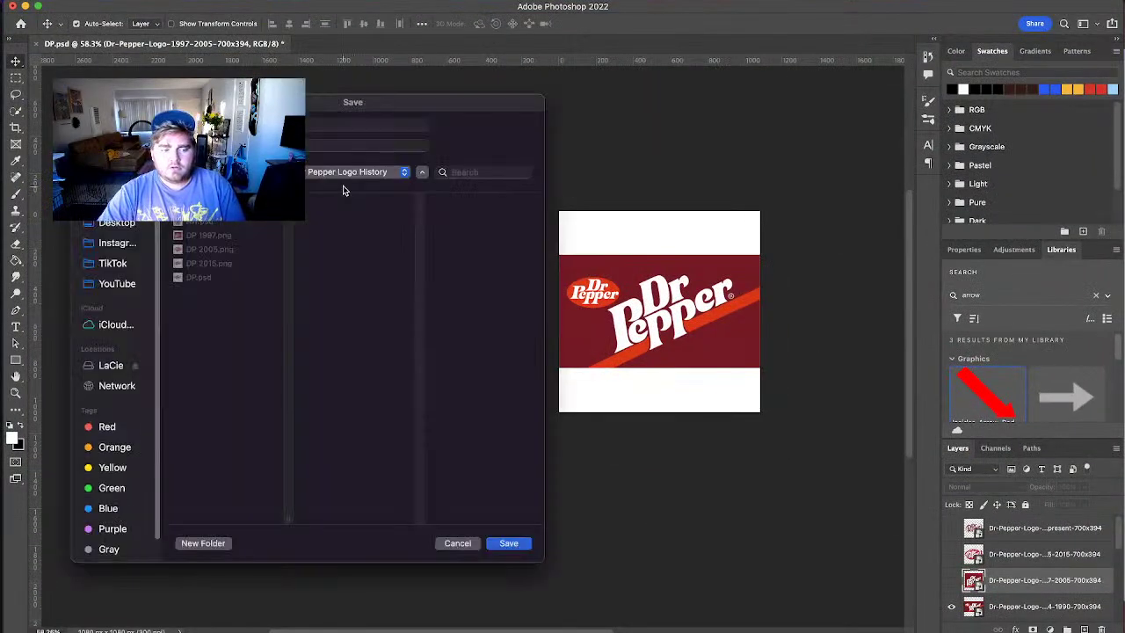
left_click(317, 126)
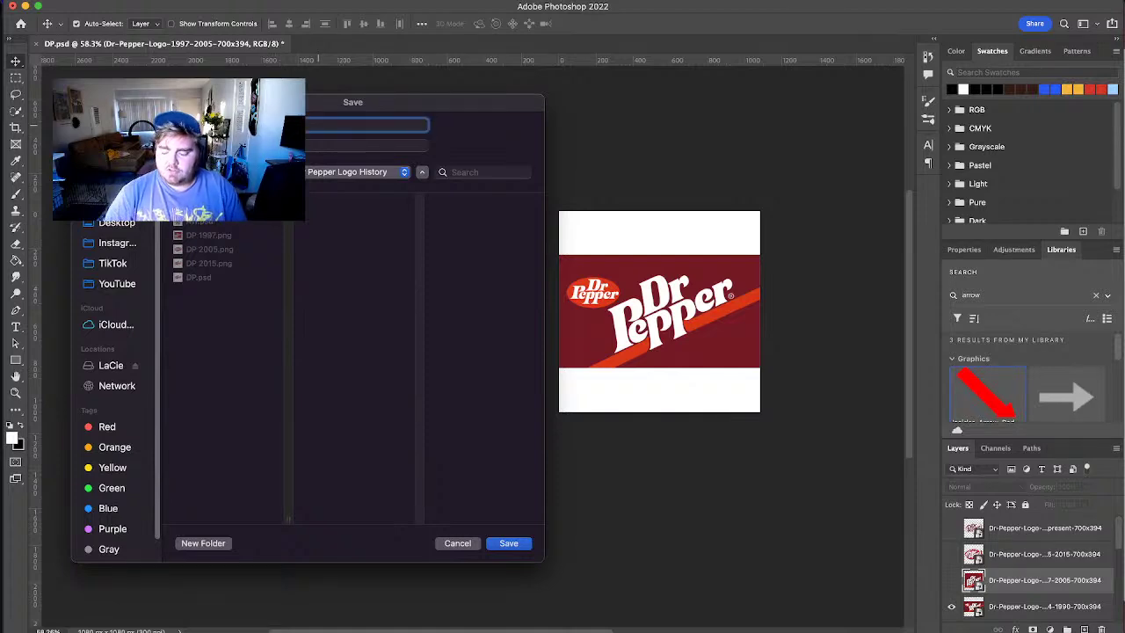
key("Return")
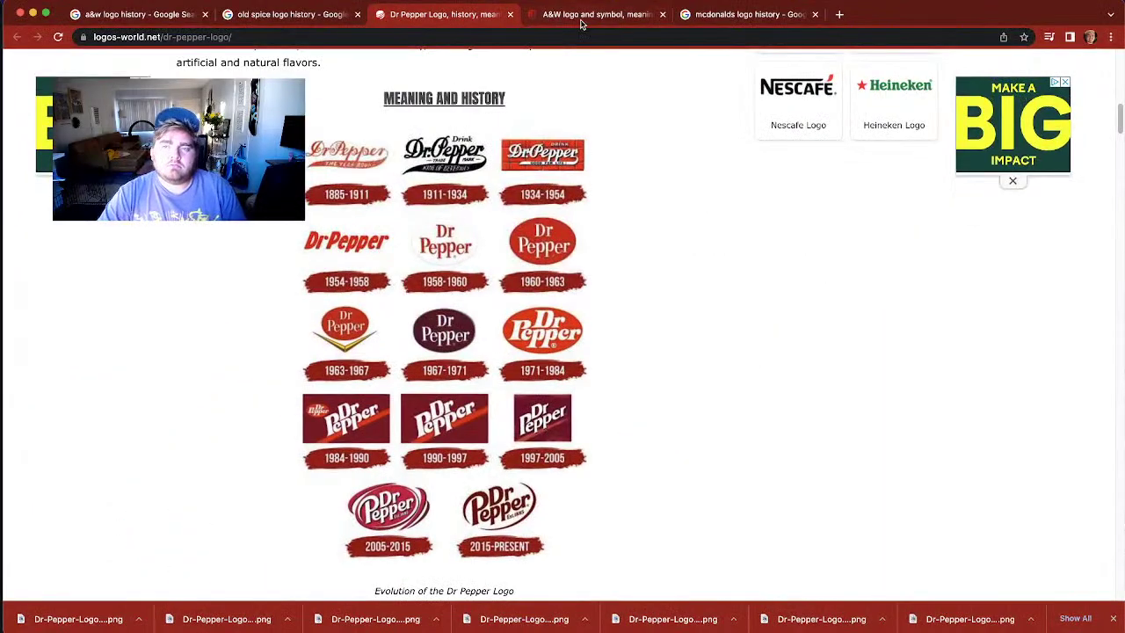
Step: Search Google Images for "pokemon logo history" and preview the Reddit logo evolution chart and the DeviantArt logo design concepts
left_click(237, 489)
left_click(569, 33)
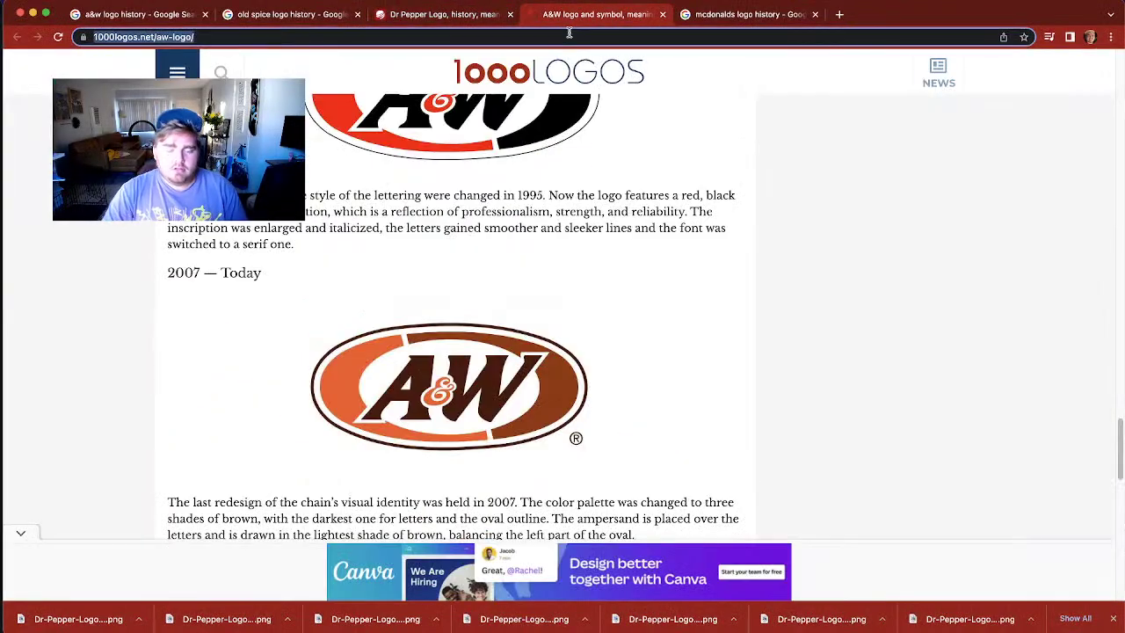
type("pokemon ")
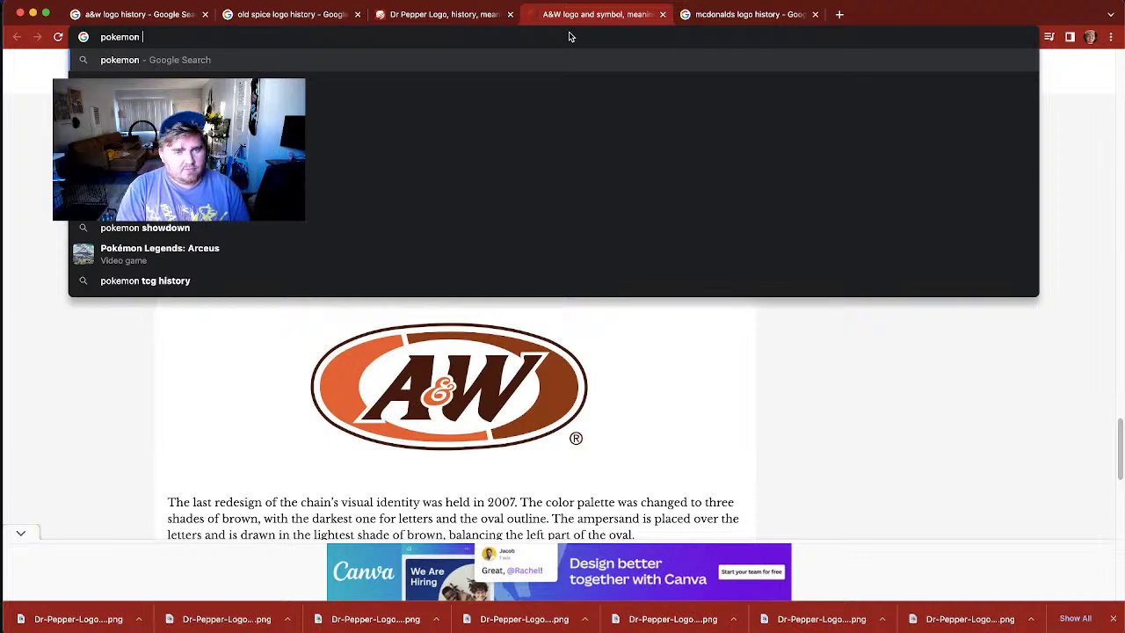
type("logo history")
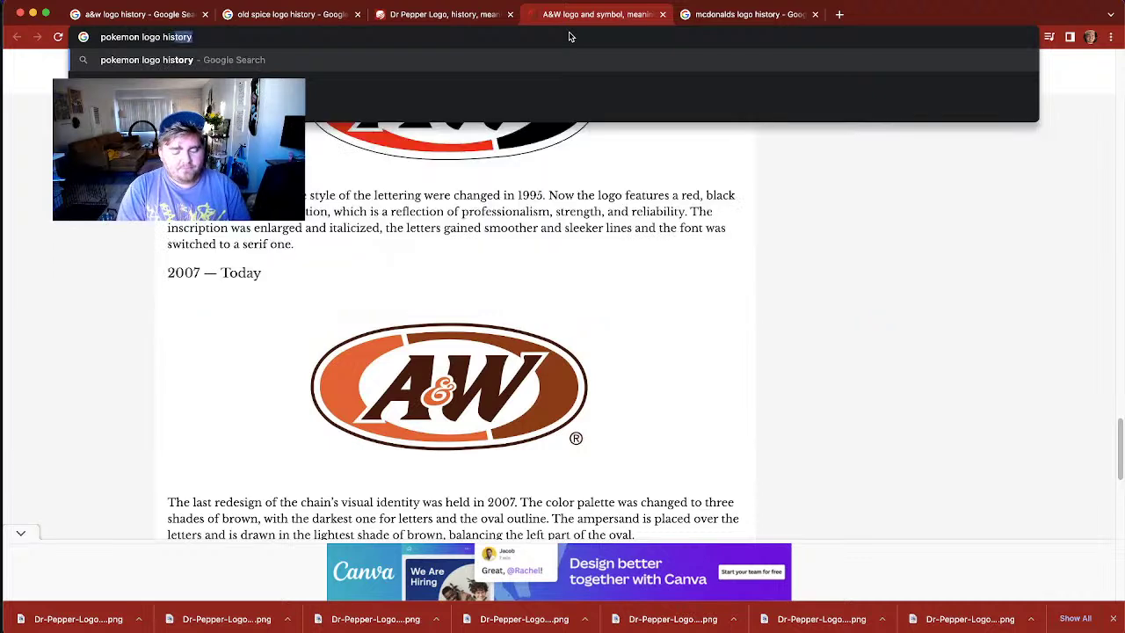
key("Return")
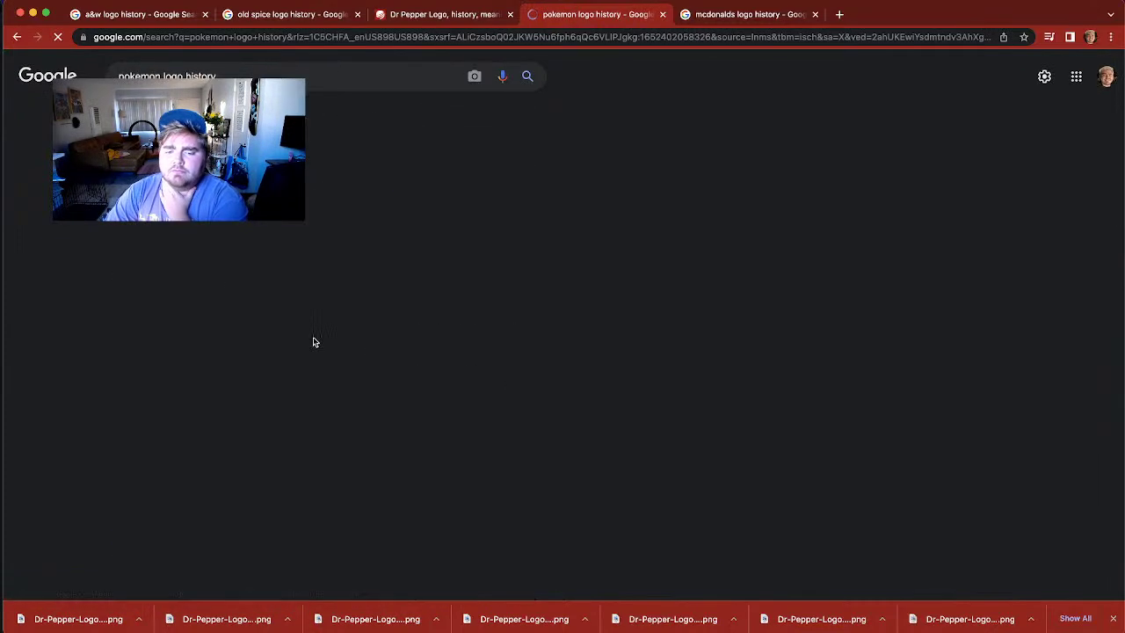
left_click(98, 263)
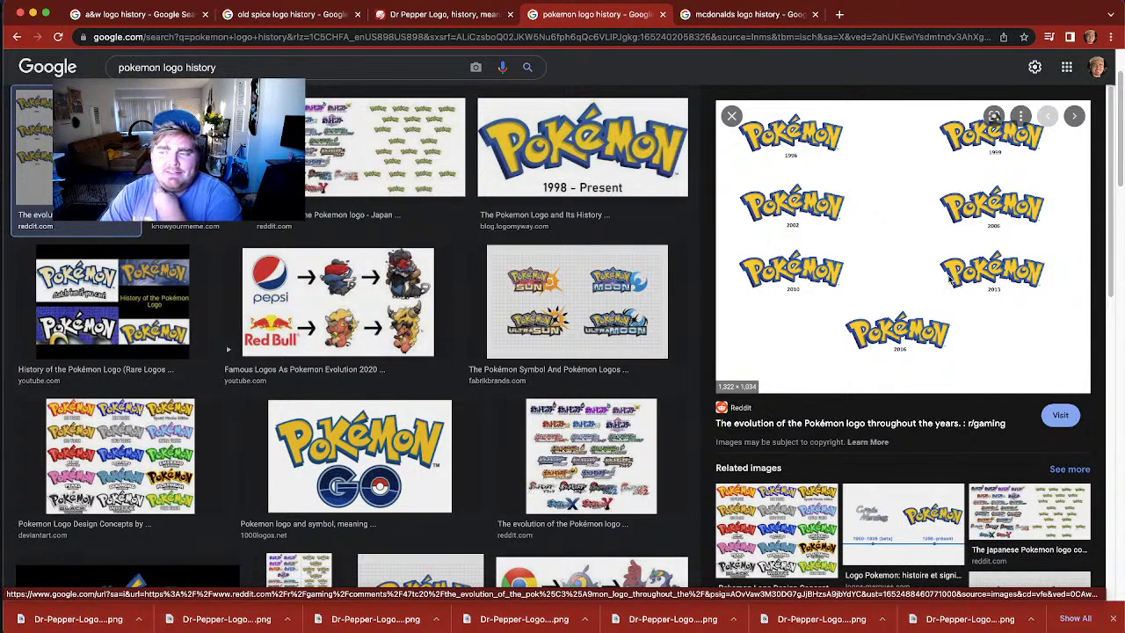
left_click(121, 477)
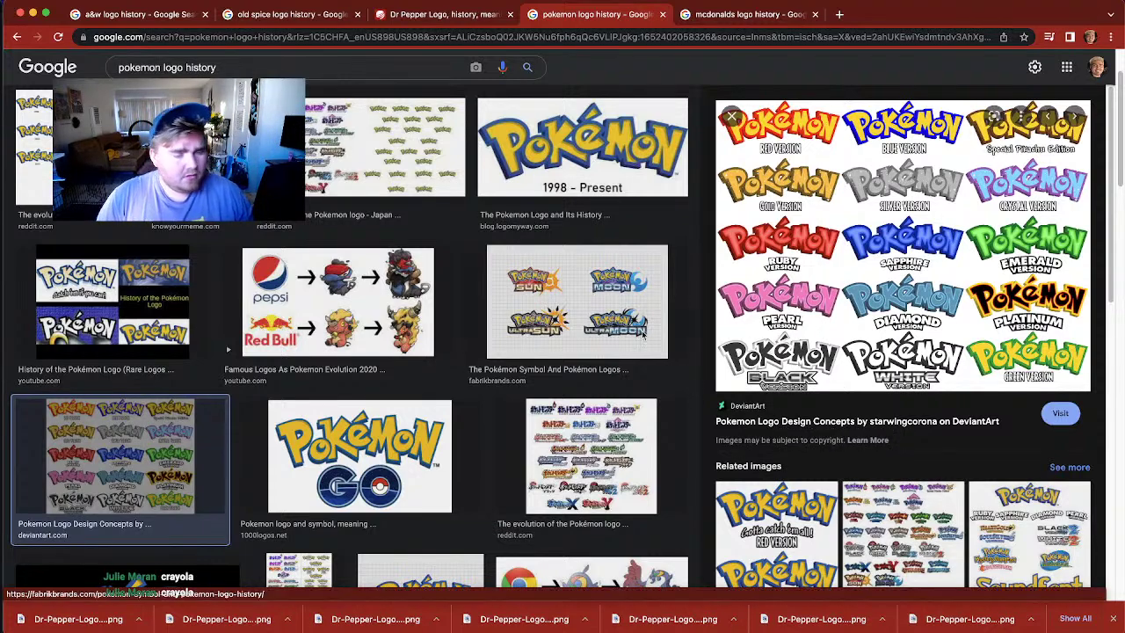
Step: Replace pokemon with crayola in the image search to look up "crayola logo history"
left_click(152, 70)
double_click(152, 69)
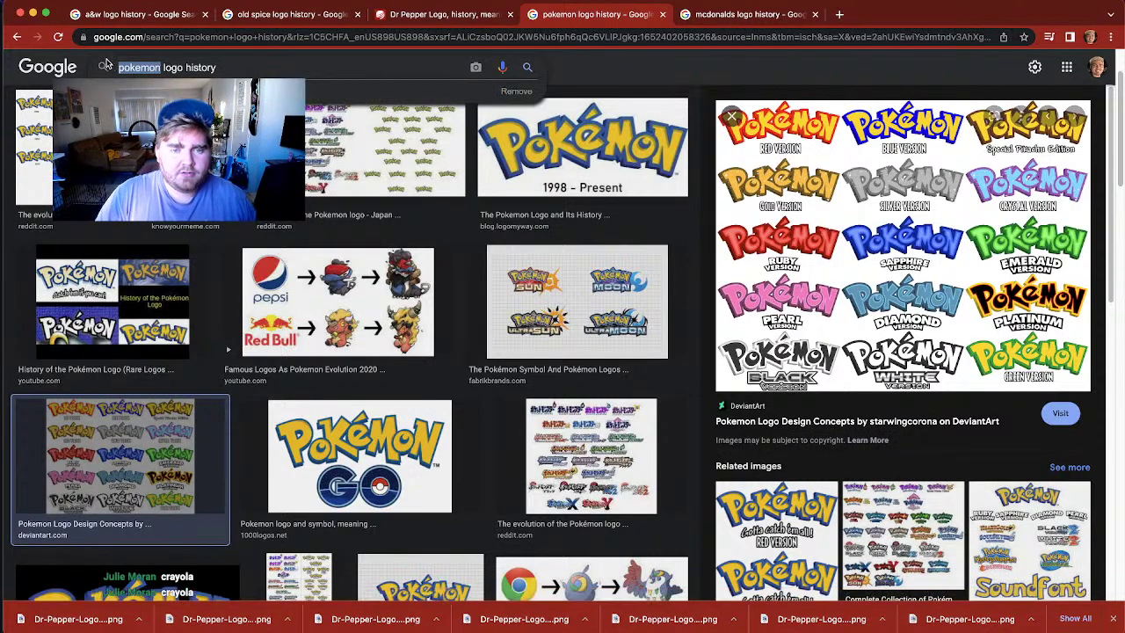
type("crayol")
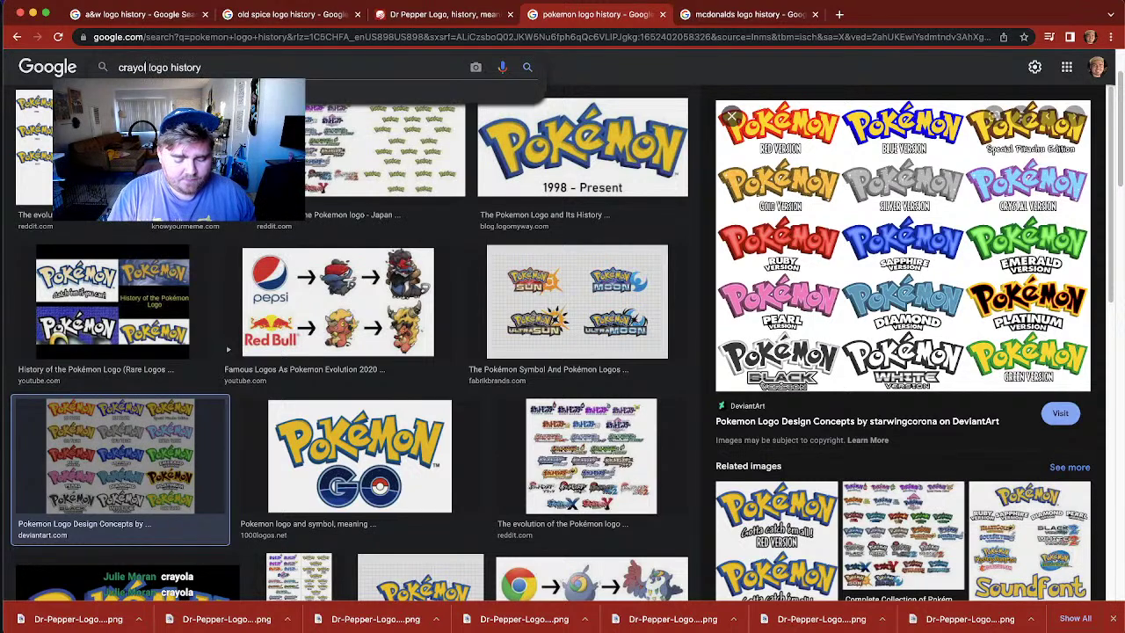
type("a")
key("Return")
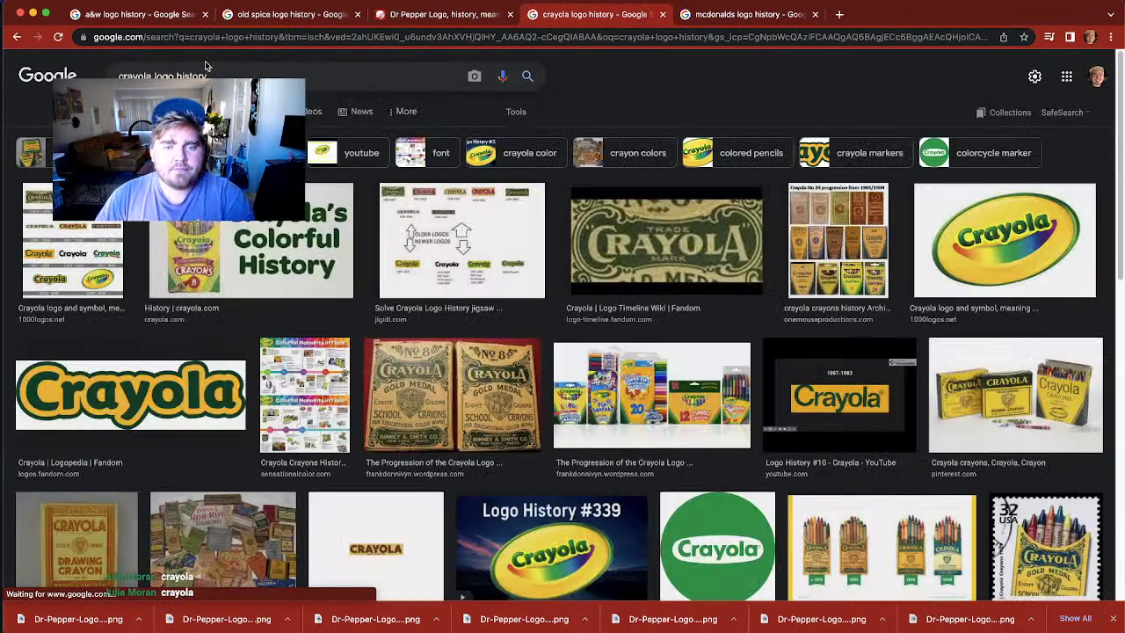
Step: Open the Crayola logo page on 1000 Logos from the image results and review its logo timeline
left_click(72, 255)
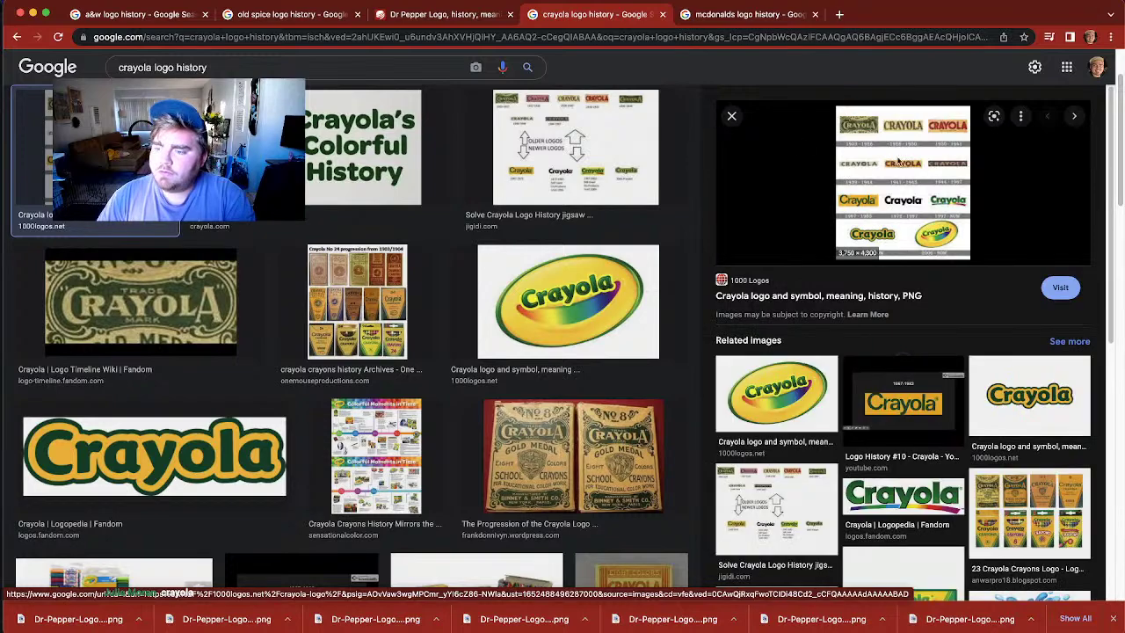
left_click(892, 201)
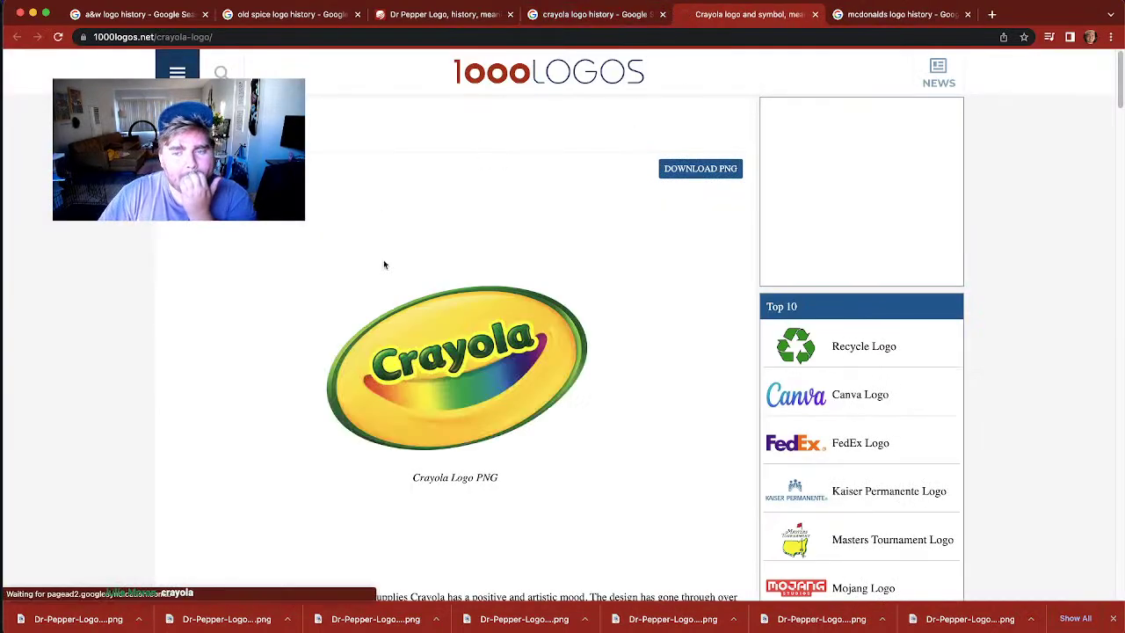
scroll(461, 320, "down", 6)
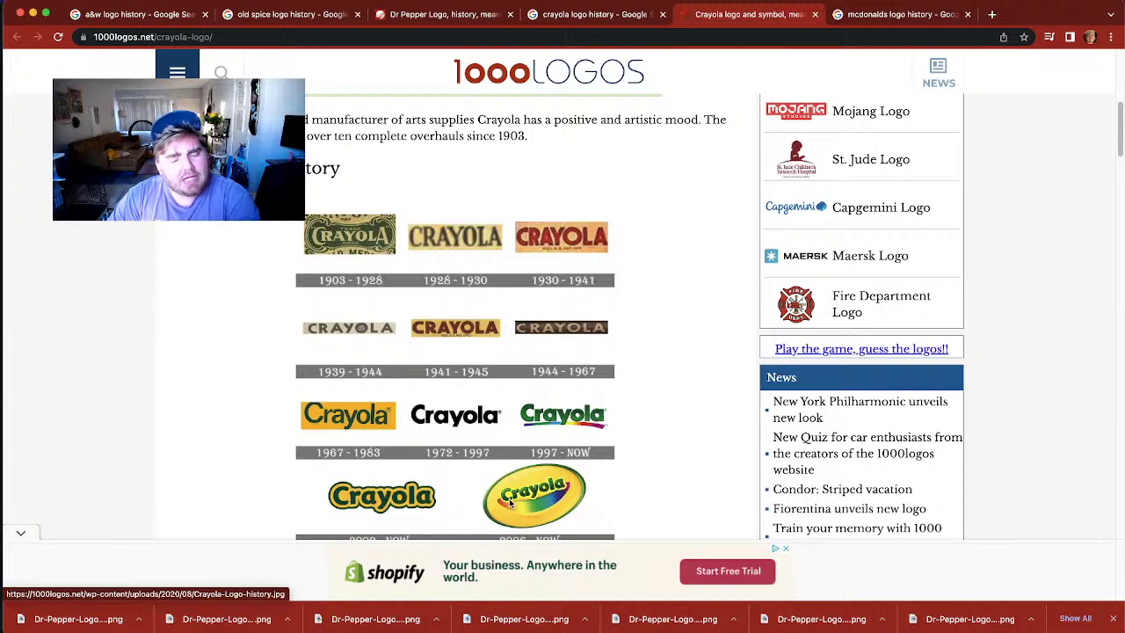
scroll(509, 499, "down", 5)
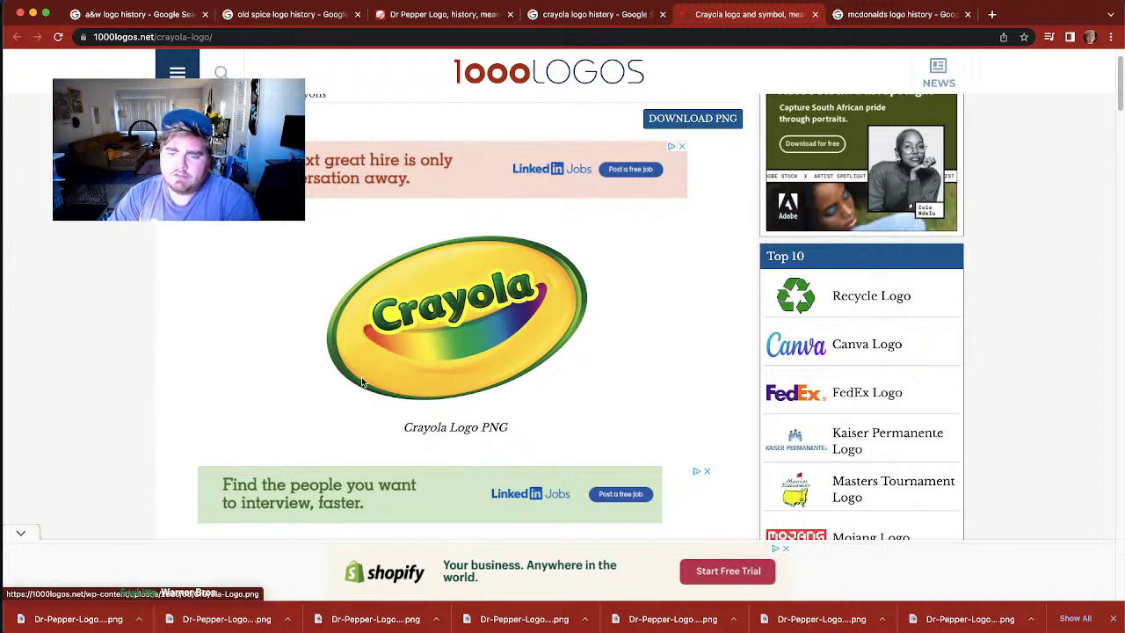
Step: Save the Crayola logo image to Downloads as Crayola-Logo-1024x640
right_click(469, 318)
left_click(521, 446)
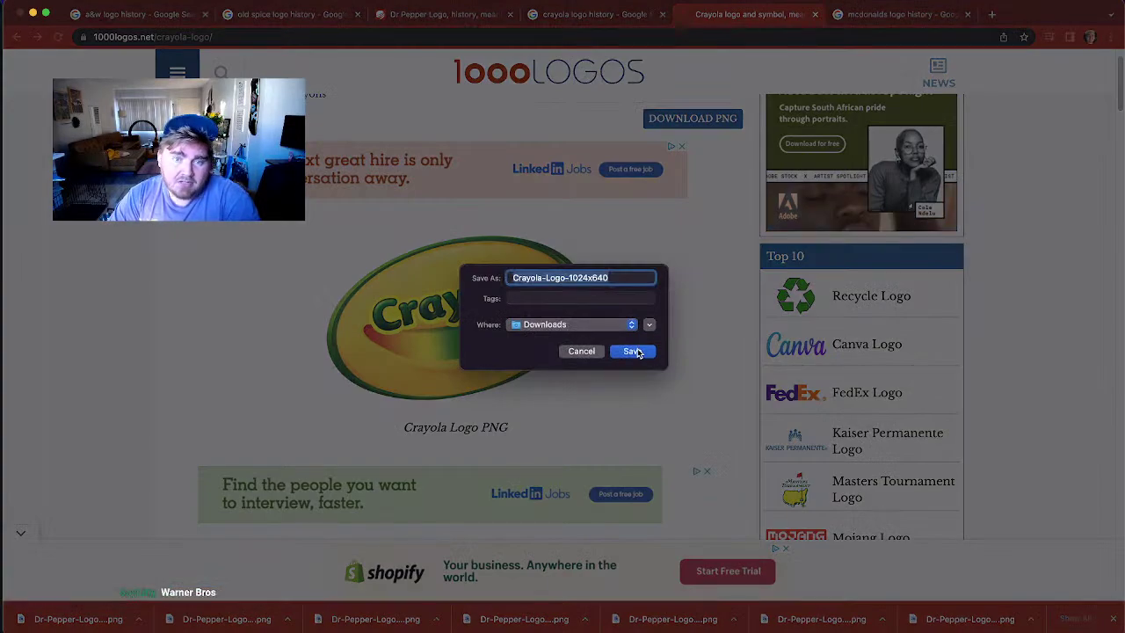
left_click(633, 351)
Step: Enter "warner bros" as the start of a new web search and review the Crayola logo timeline on the page again
left_click(361, 39)
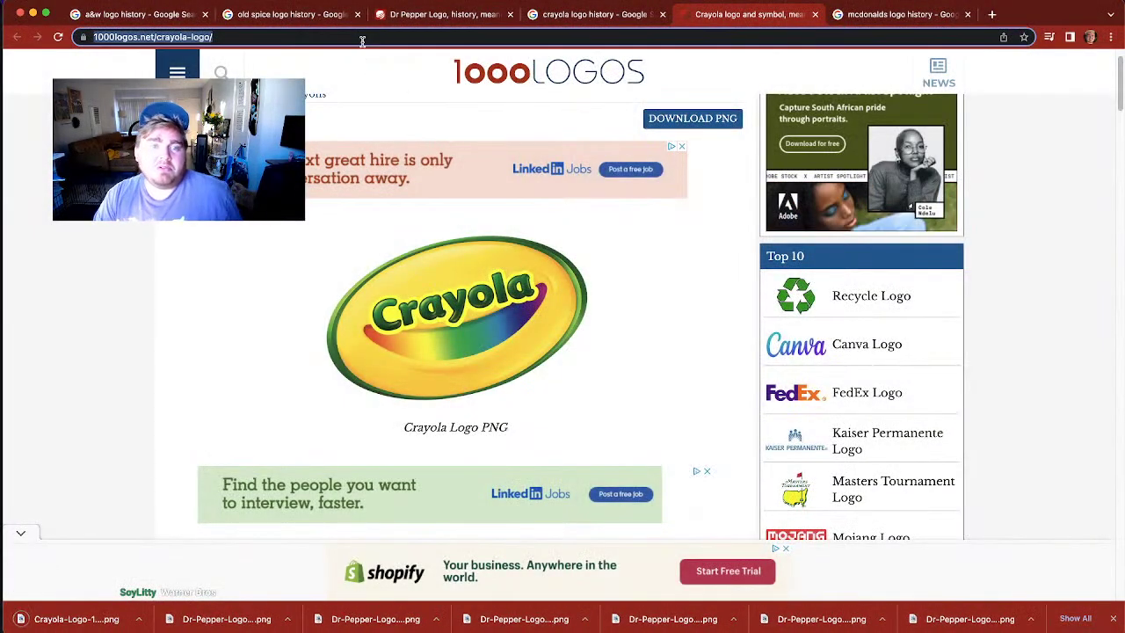
type("warner bro")
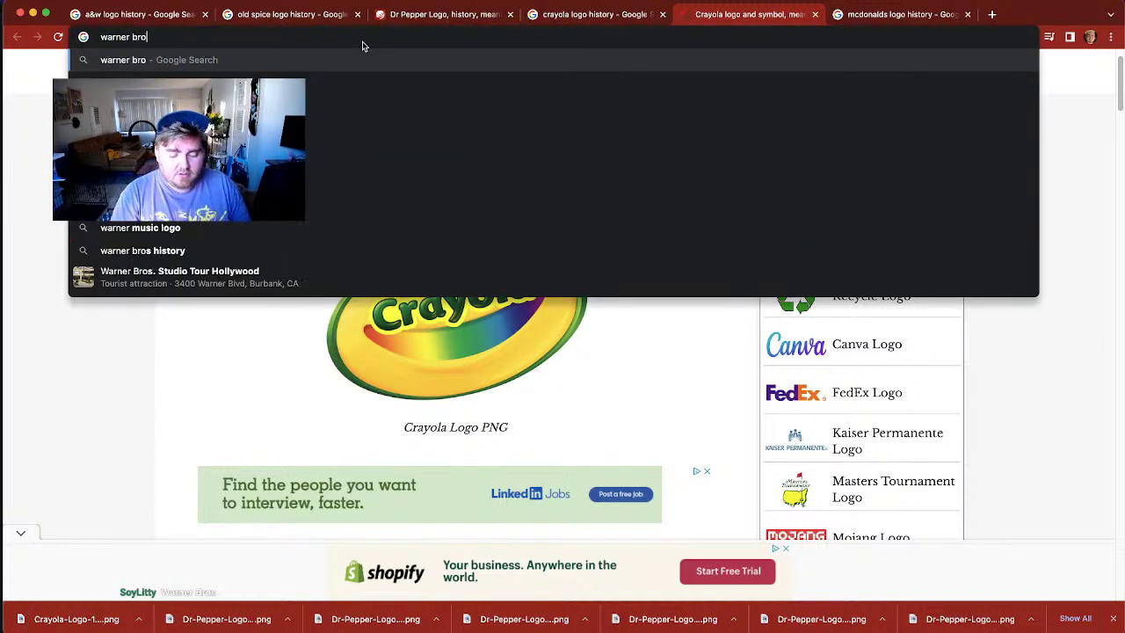
type("s")
left_click(301, 352)
scroll(308, 350, "down", 5)
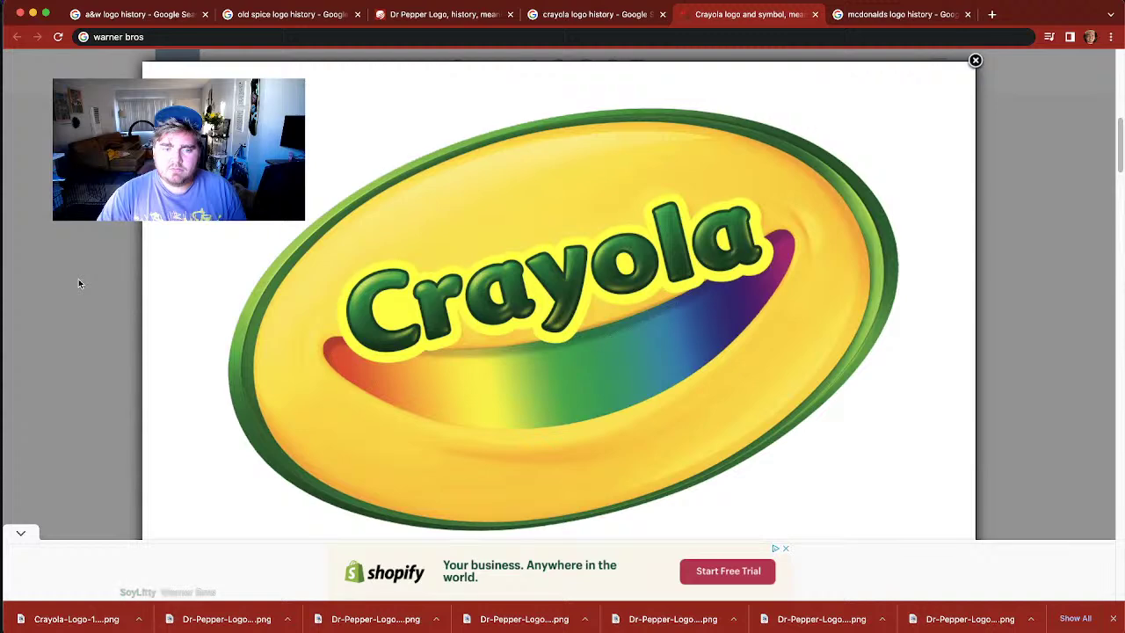
left_click(78, 282)
scroll(78, 283, "down", 2)
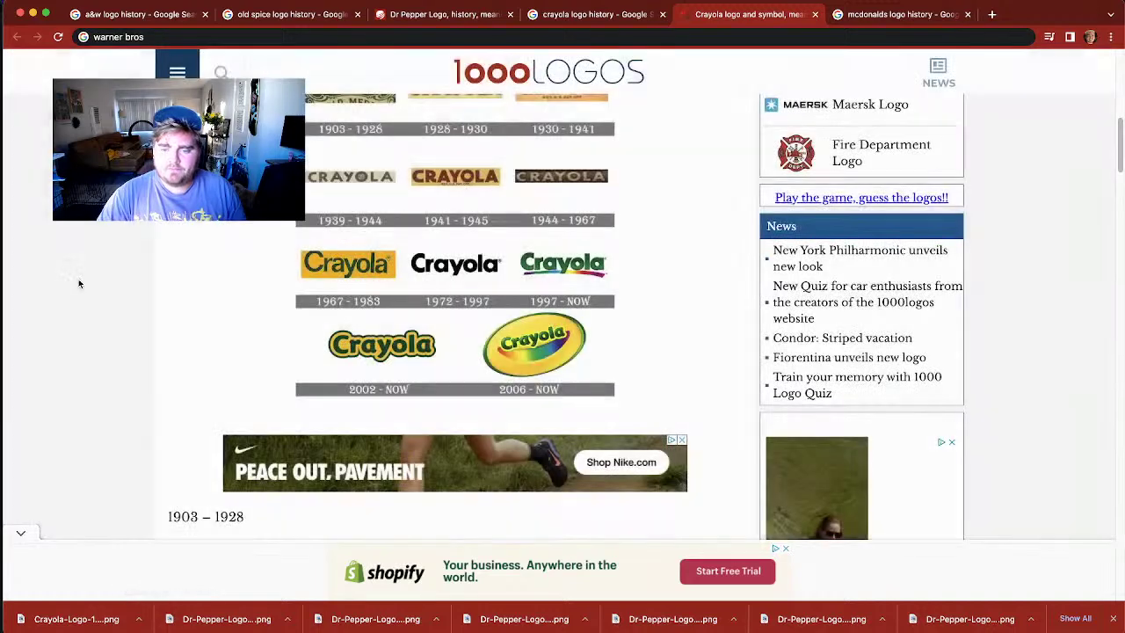
Step: Search Google for "warner bros logo history"
left_click(162, 36)
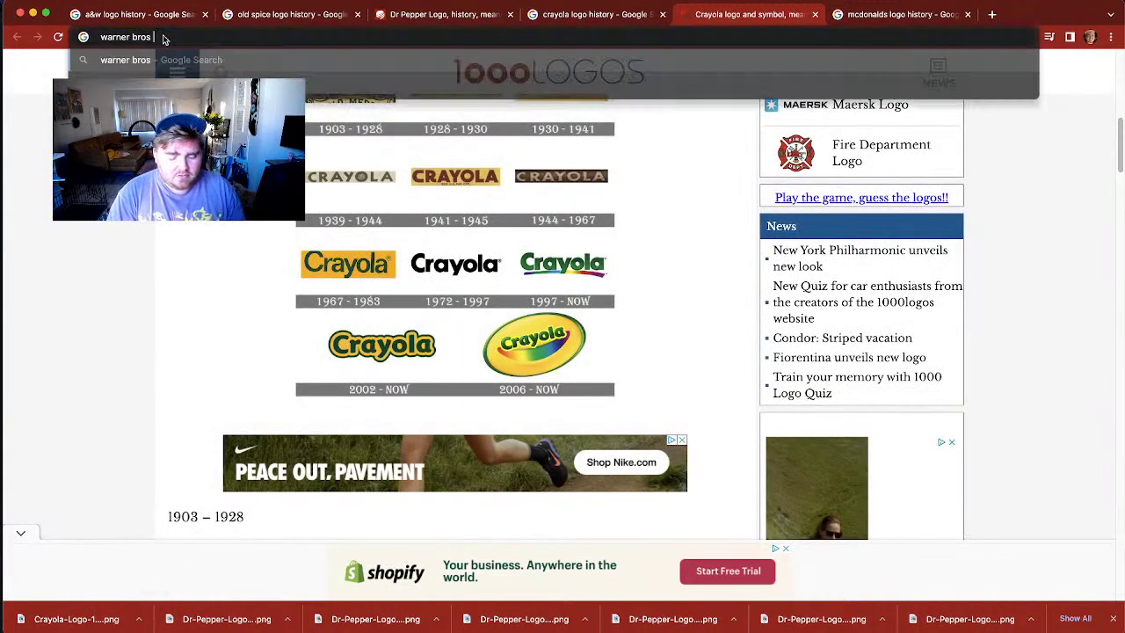
type("logo")
key("Return")
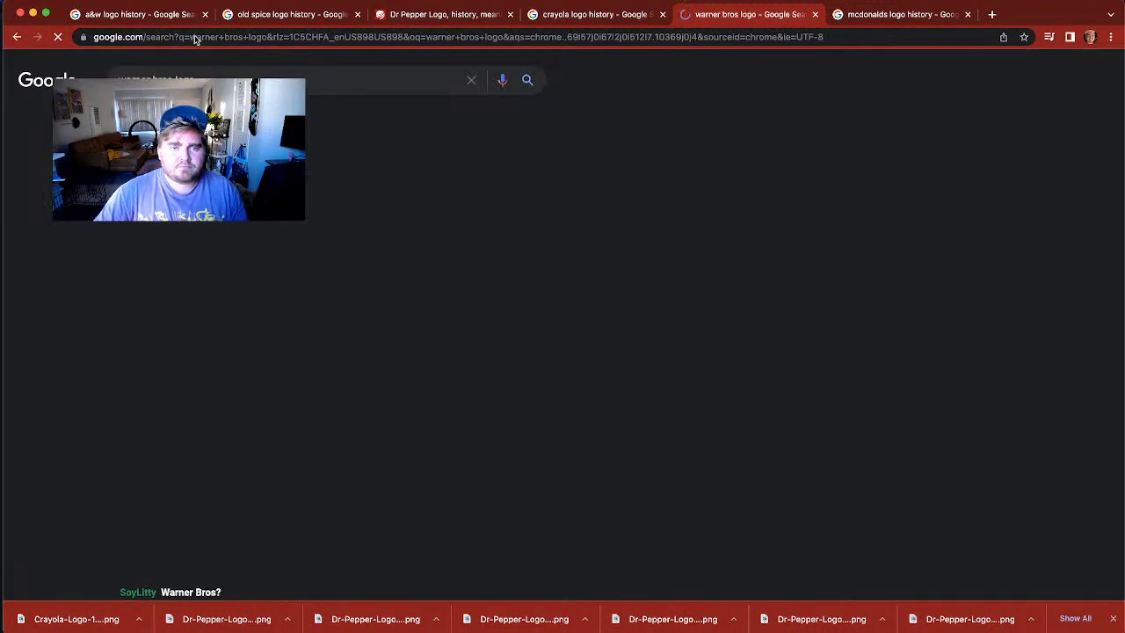
left_click(200, 80)
type("history")
key("Return")
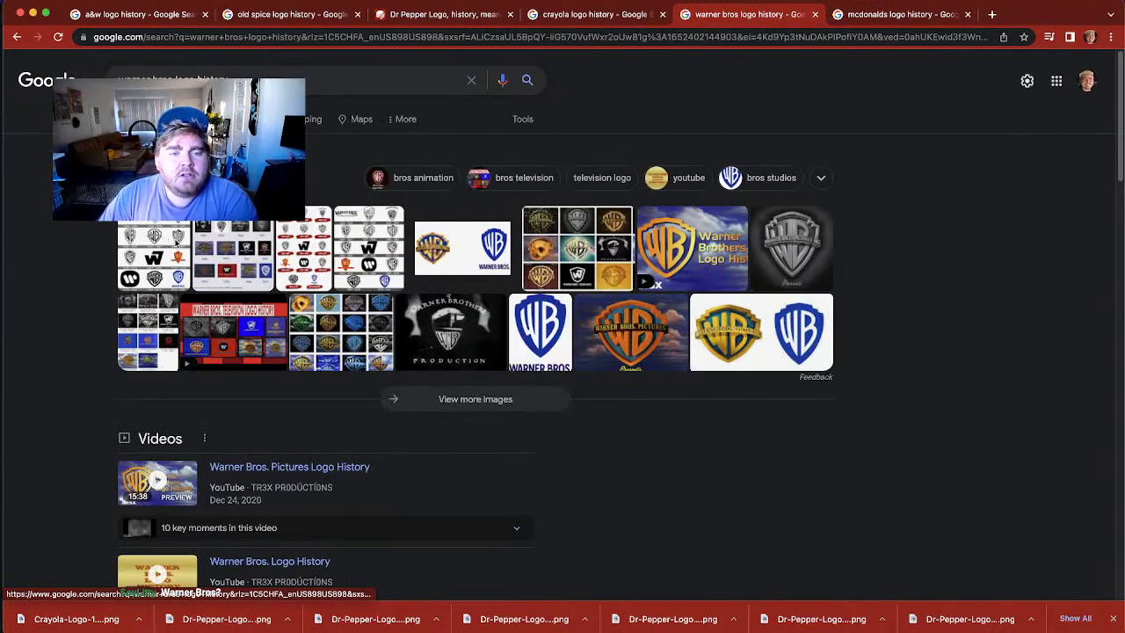
Step: Preview the Warner Bros. logo history charts from 1000 Logos, Logaster, LogoLook and logos-world.net in the image results
left_click(155, 250)
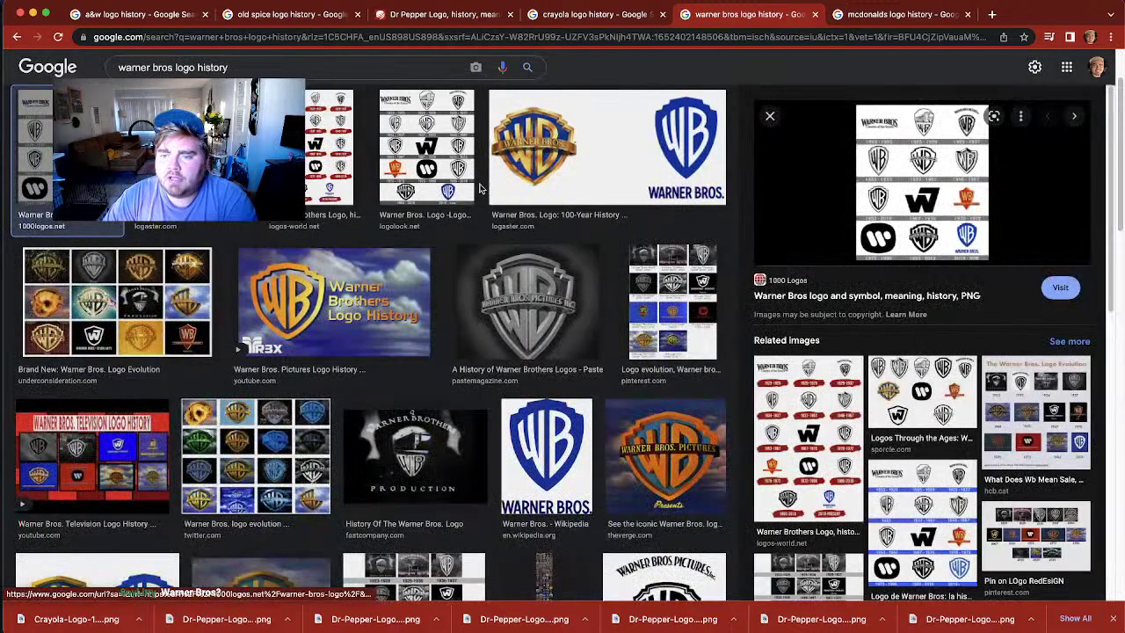
left_click(549, 172)
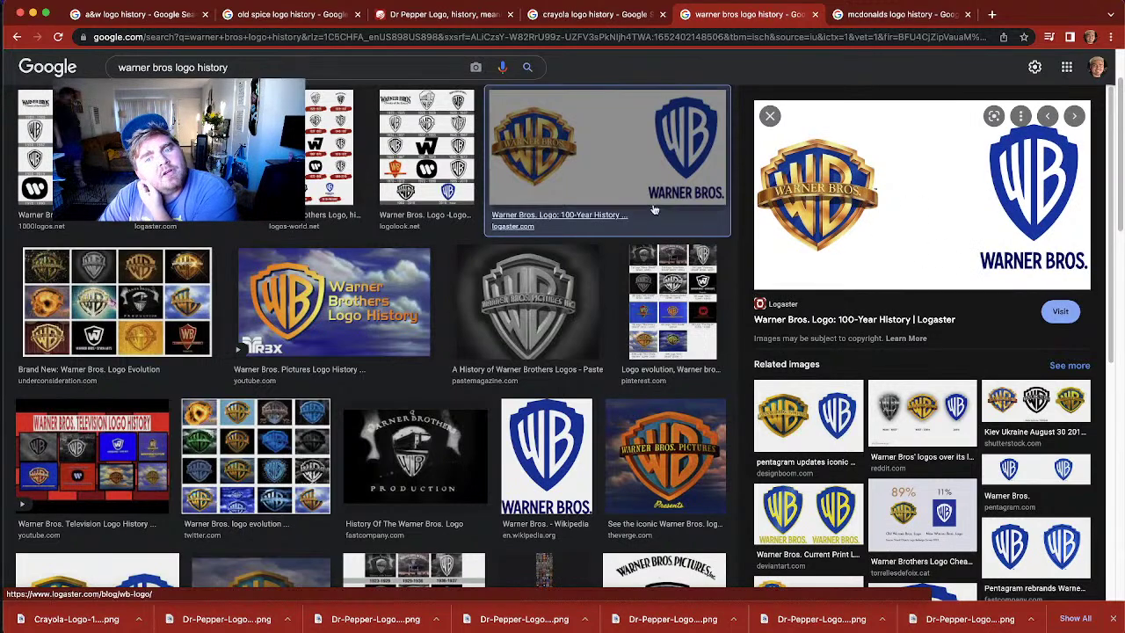
key("Left")
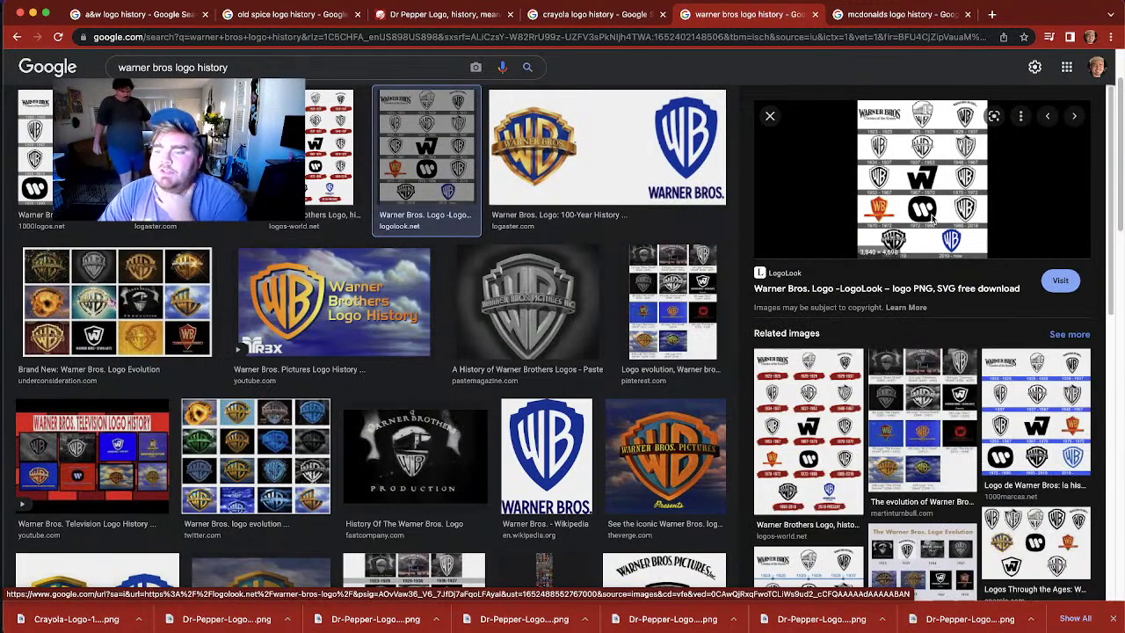
key("Left")
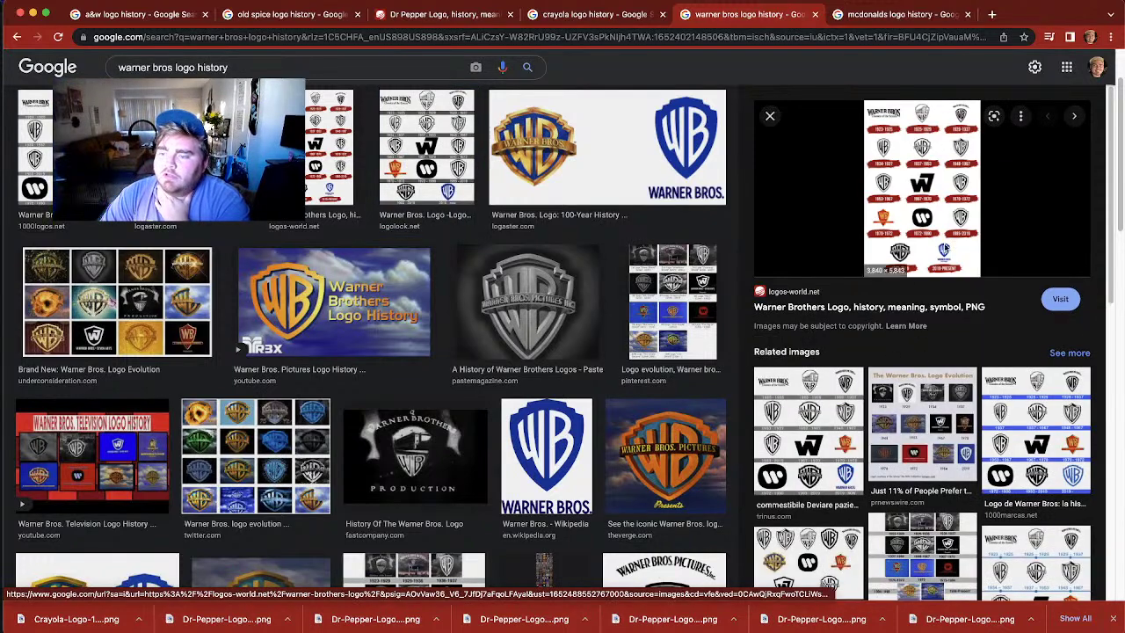
left_click(798, 441)
left_click(908, 261)
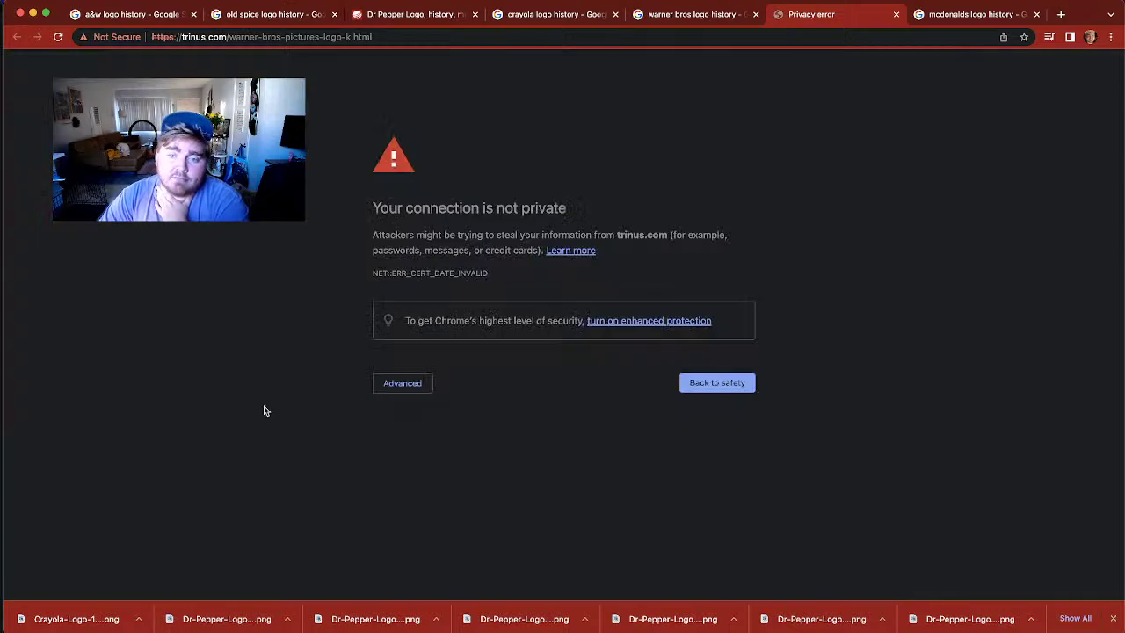
left_click(896, 14)
Step: Open the Warner Brothers logo page on logos-world.net and review its dated logo timeline
left_click(809, 439)
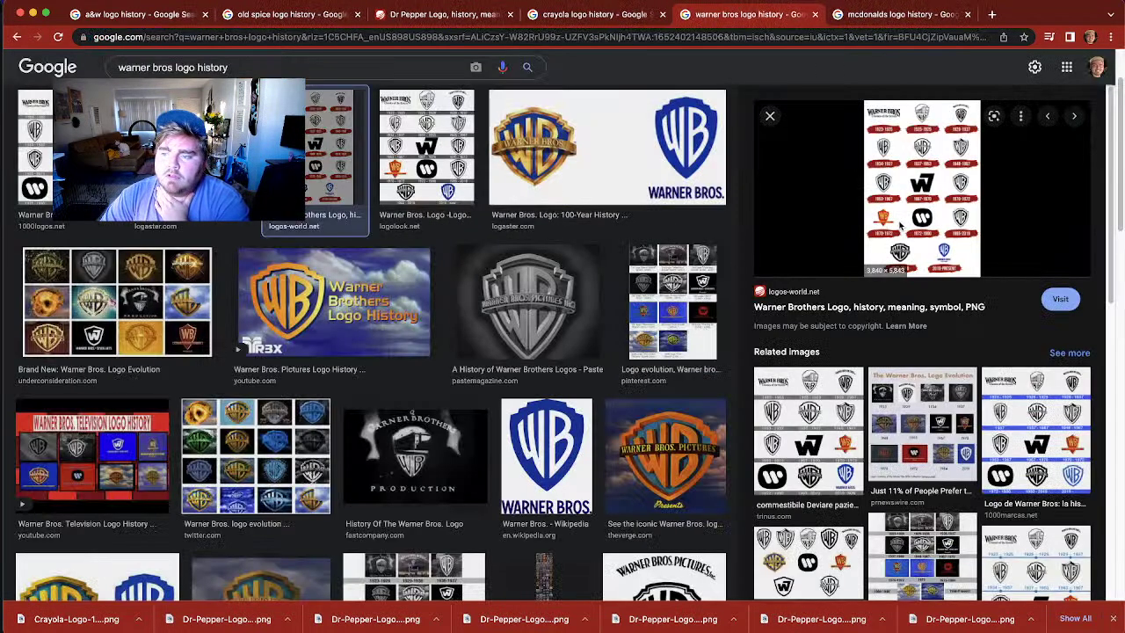
left_click(899, 224)
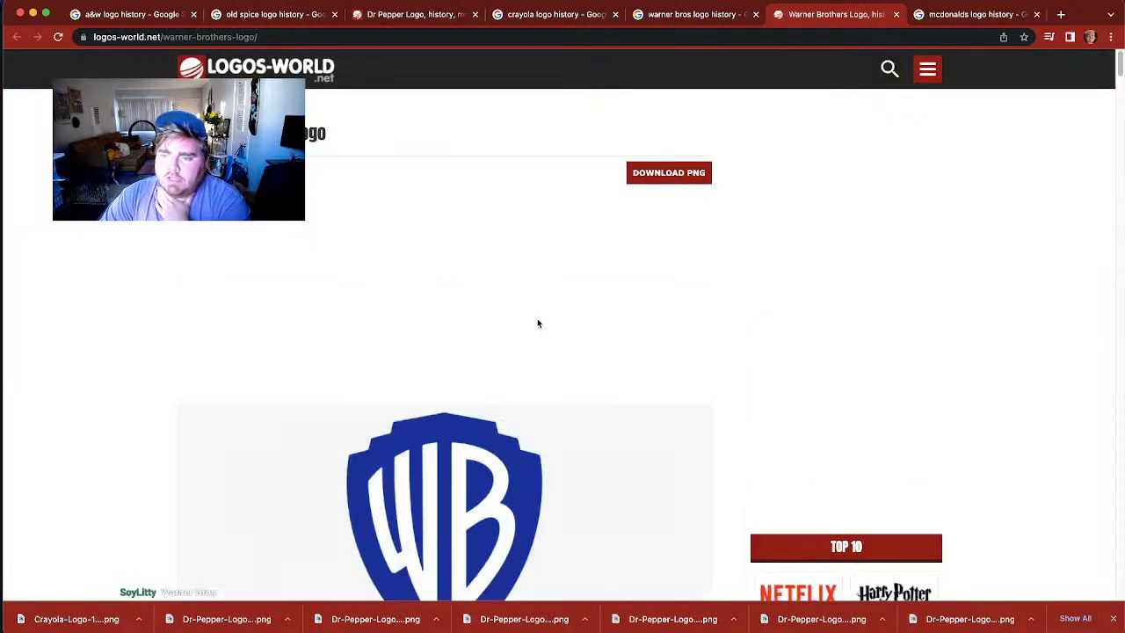
scroll(436, 438, "down", 10)
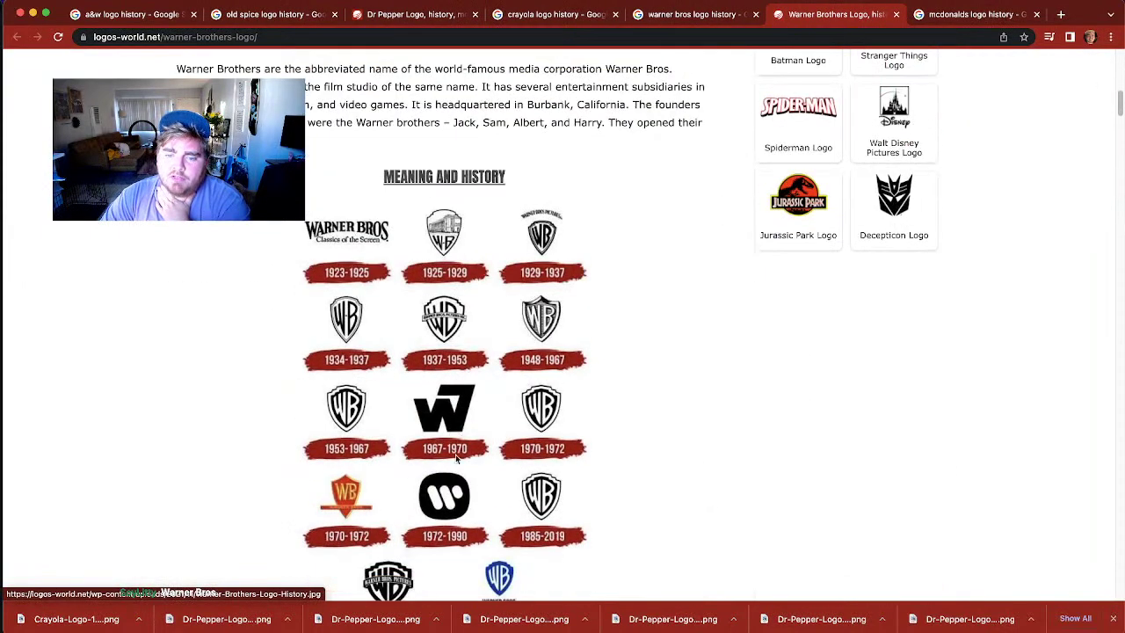
scroll(404, 558, "down", 2)
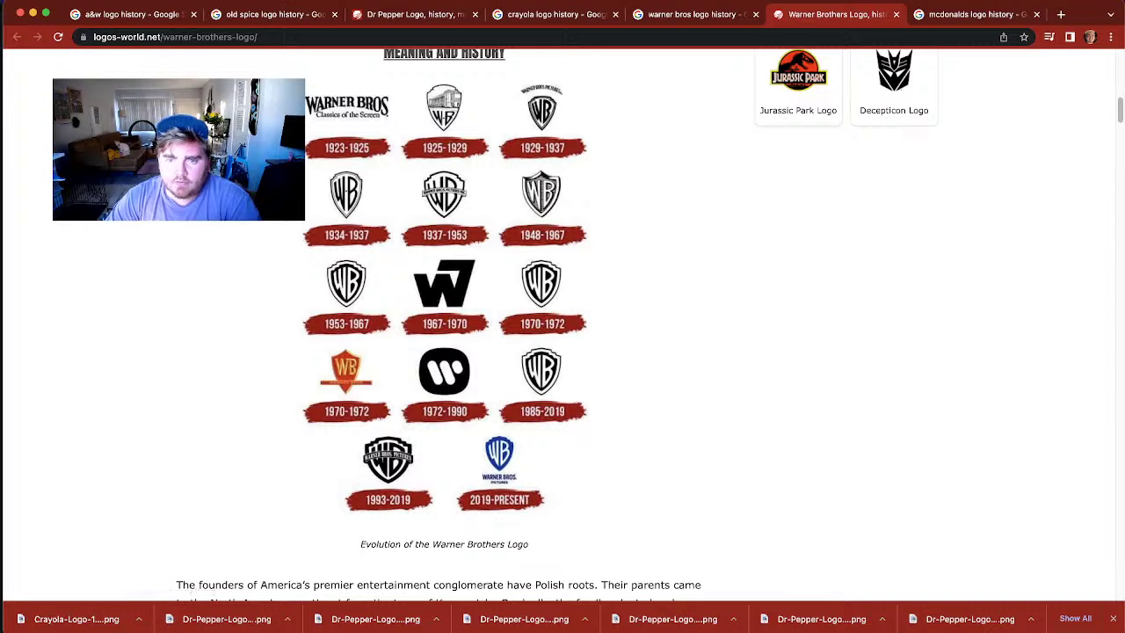
Step: Check the Dr Pepper logo dates, then in Photoshop hide the 1984-1990 logo layer and show the 1971-1984 layer
left_click(391, 14)
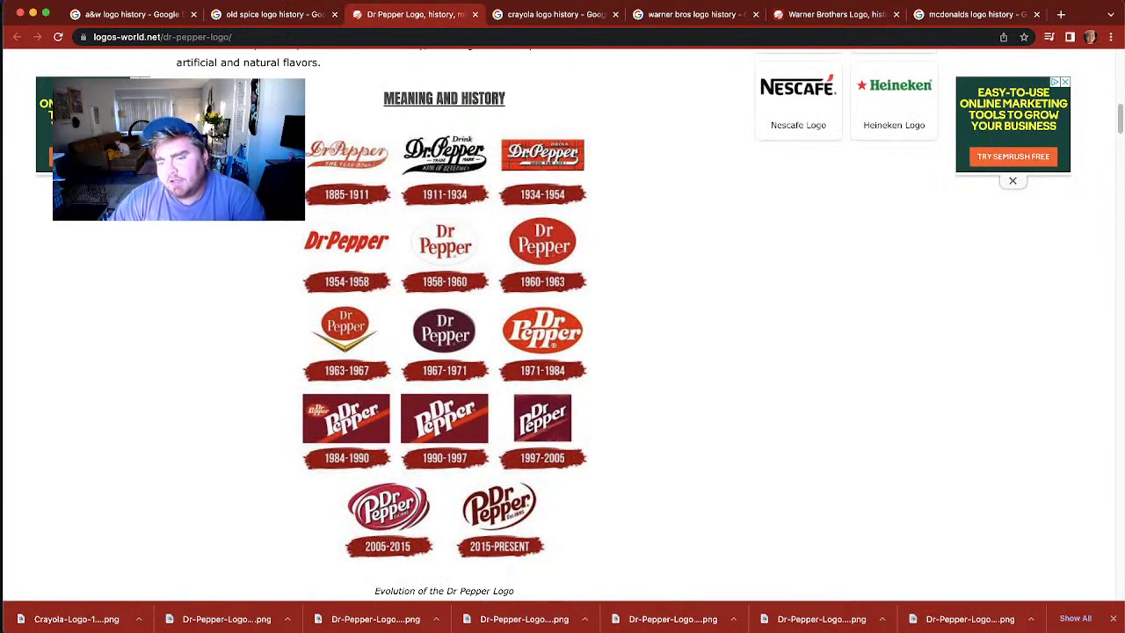
key("super+Tab")
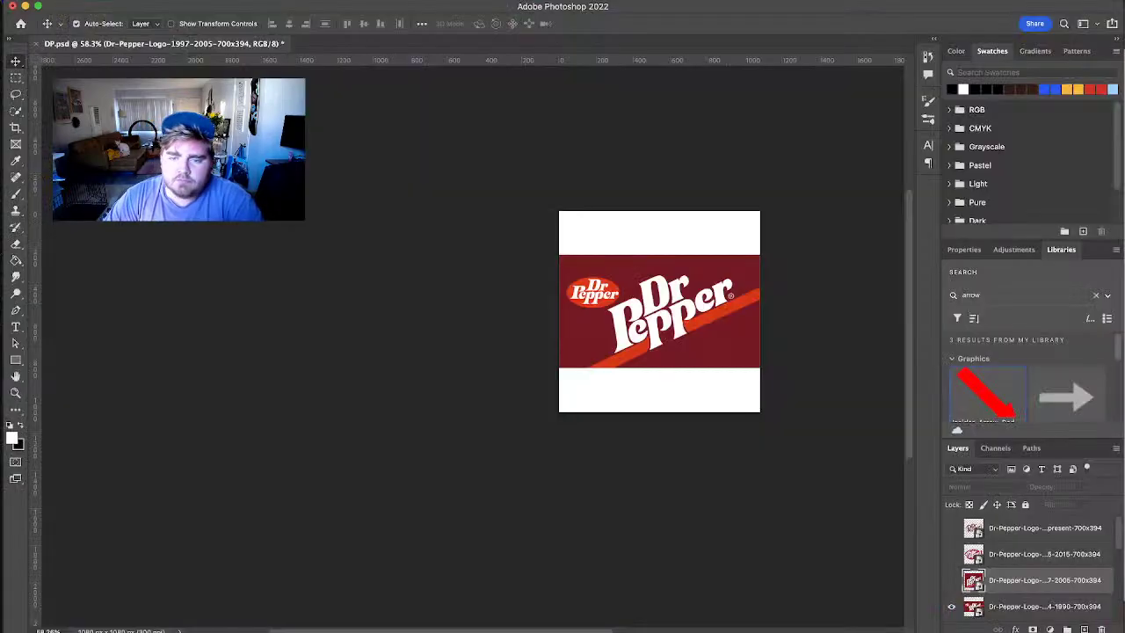
left_click(949, 603)
scroll(950, 594, "down", 1)
left_click(952, 580)
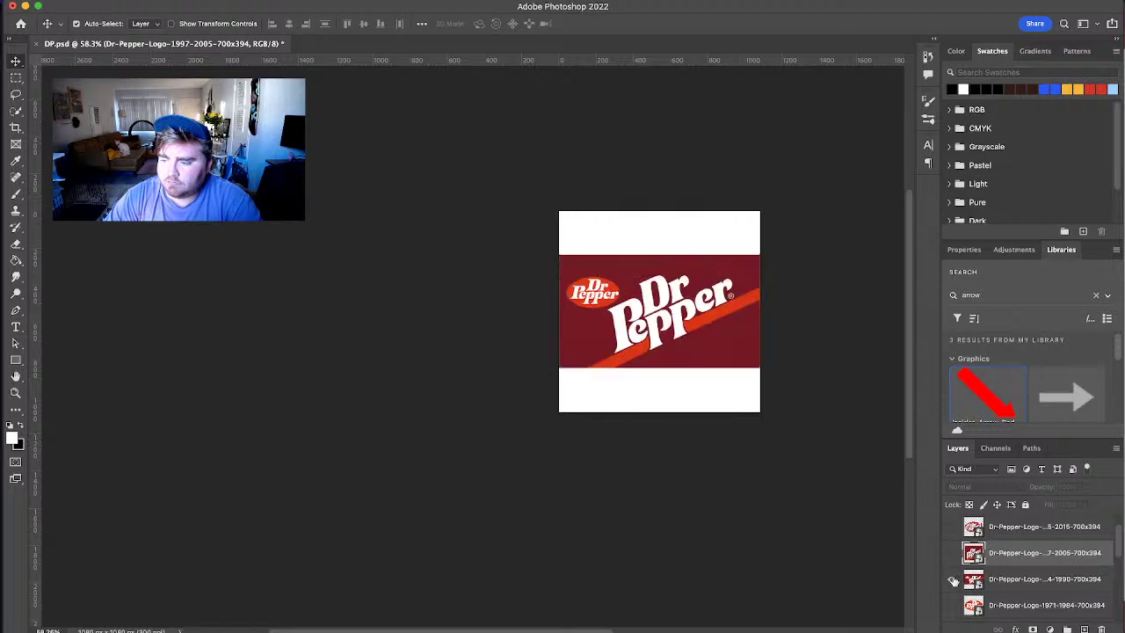
left_click(952, 580)
left_click(950, 603)
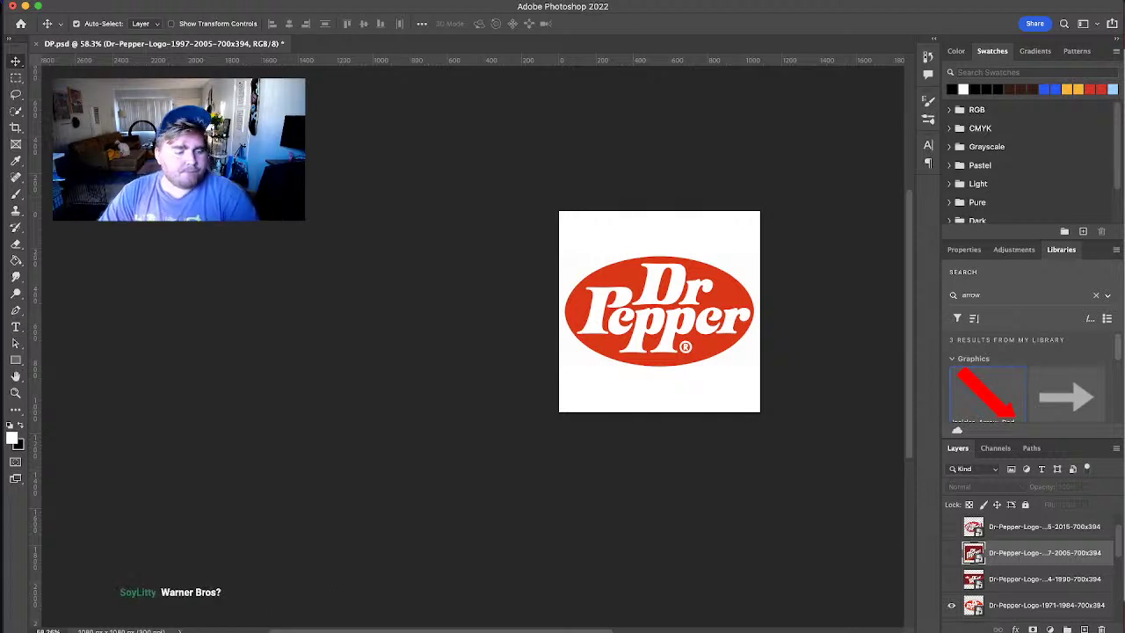
Step: Export the 1971-1984 Dr Pepper logo as an image file
key("super+shift+s")
left_click(321, 124)
key("Return")
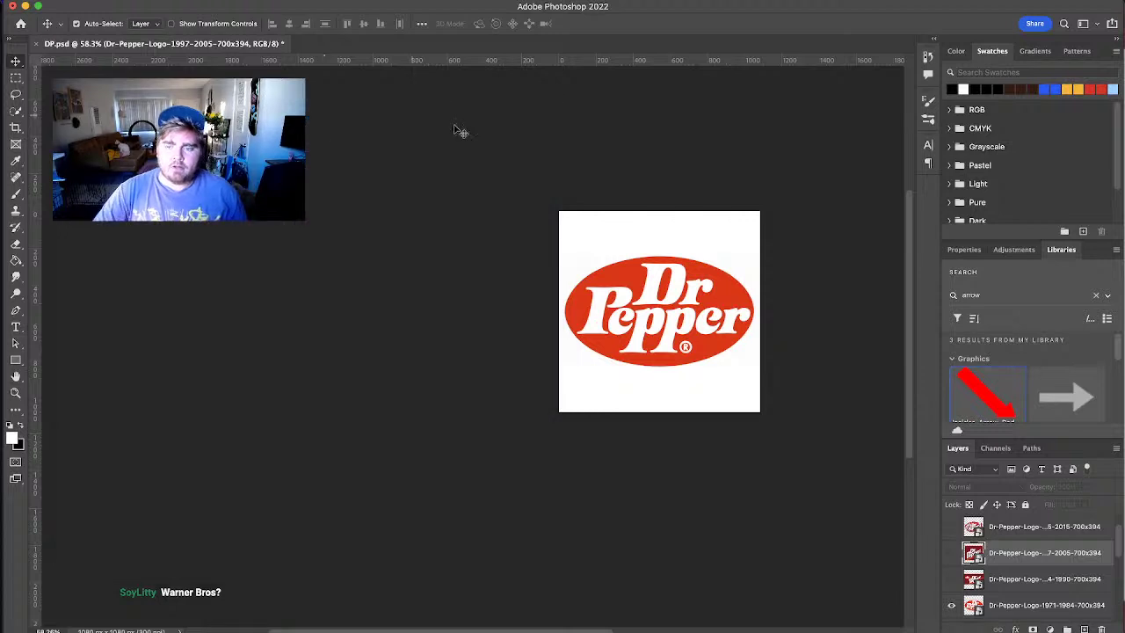
Step: Hide the 1971-1984 Dr Pepper logo layer, show the 1967-1971 layer, and check the logo date chart
key("alt+[")
key("alt+[")
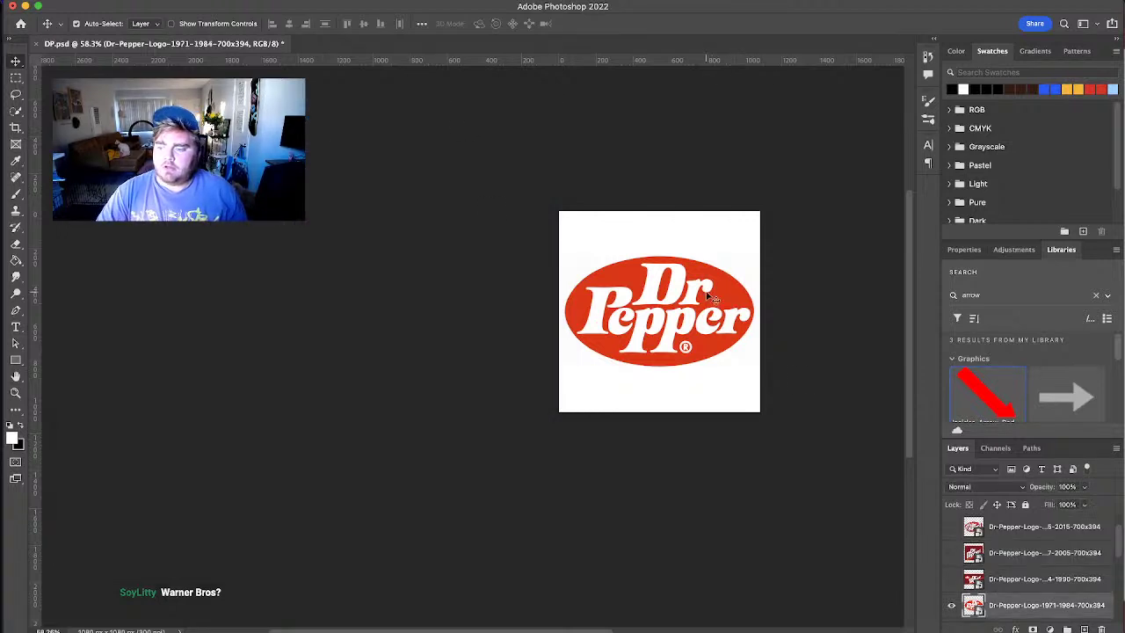
left_click(954, 606)
scroll(961, 580, "down", 1)
scroll(956, 596, "down", 1)
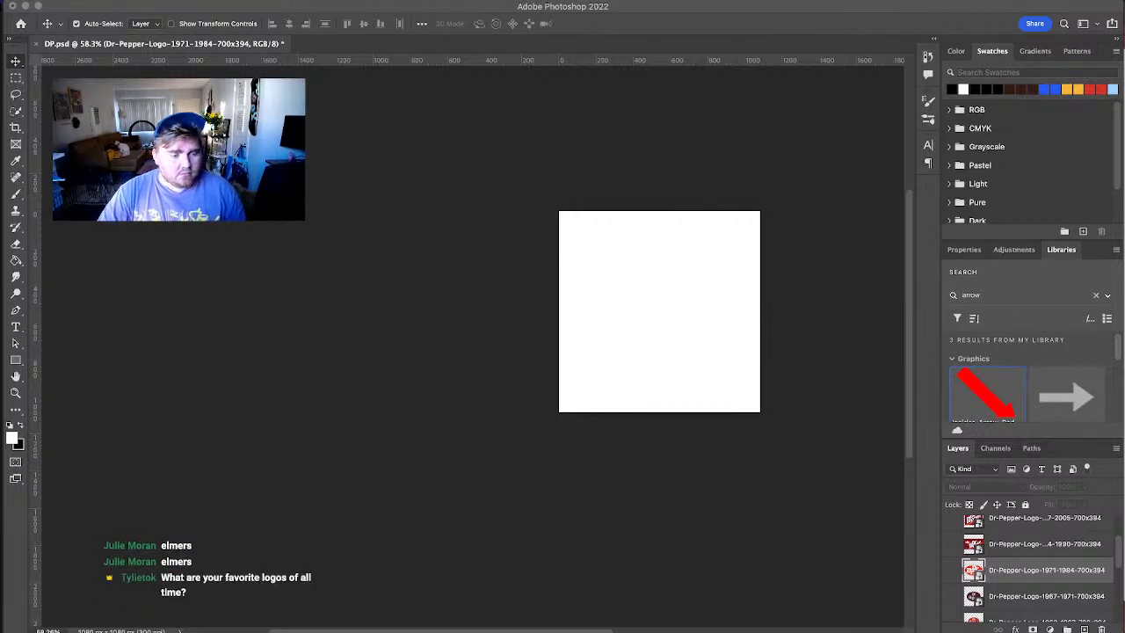
left_click(953, 603)
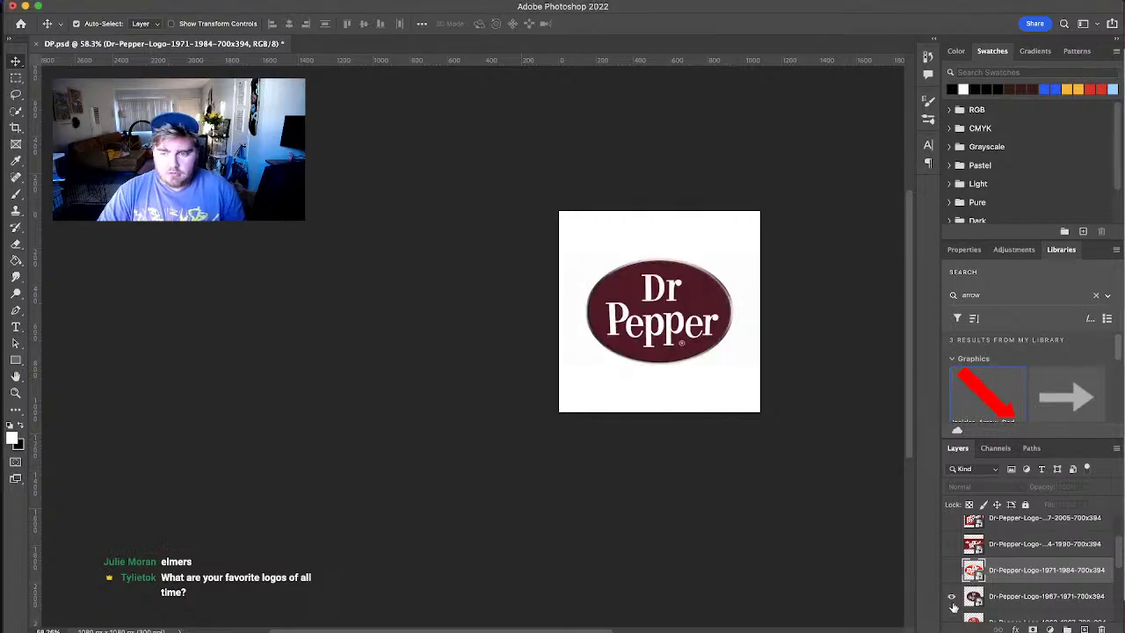
key("F11")
key("F11")
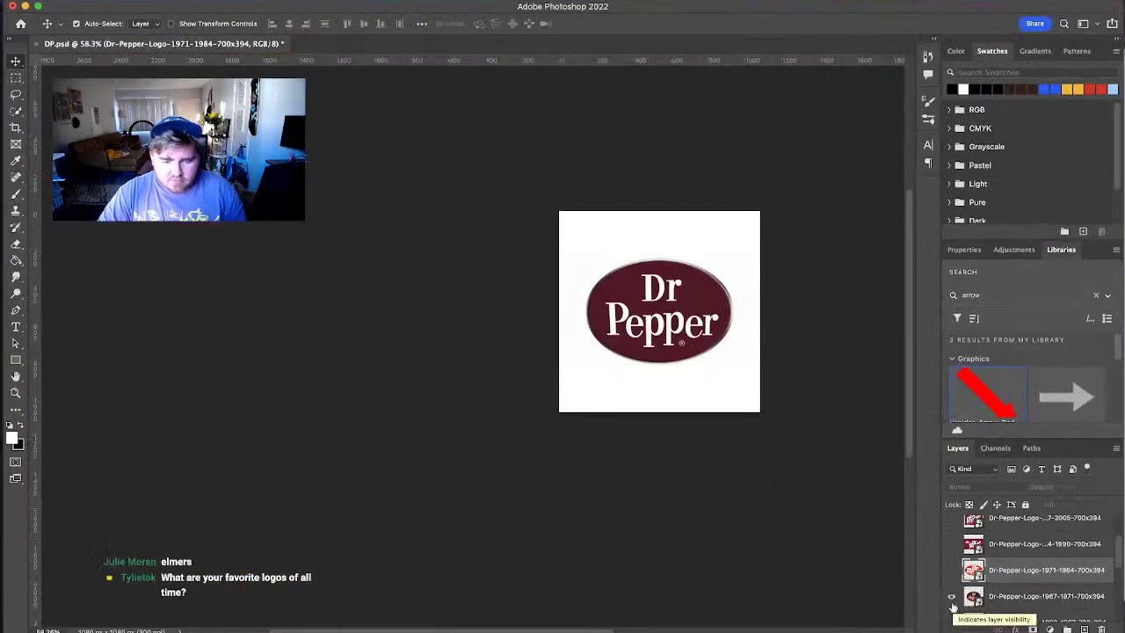
Step: Scale up the 1967-1971 oval logo to nearly the canvas width and center it on the canvas
key("super+t")
left_click_drag(658, 367, 659, 403)
left_click_drag(699, 314, 703, 295)
key("Return")
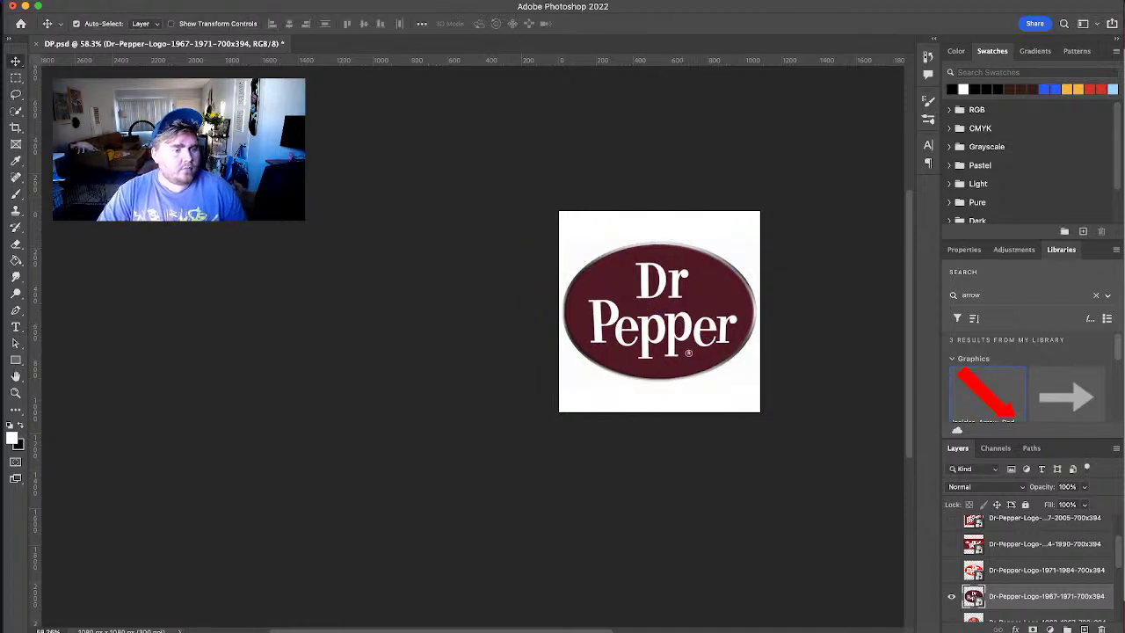
Step: Export the 1967-1971 logo as the PNG file DP 1967 in the Dr Pepper logo history folder
key("super+shift+s")
left_click(343, 125)
key("Escape")
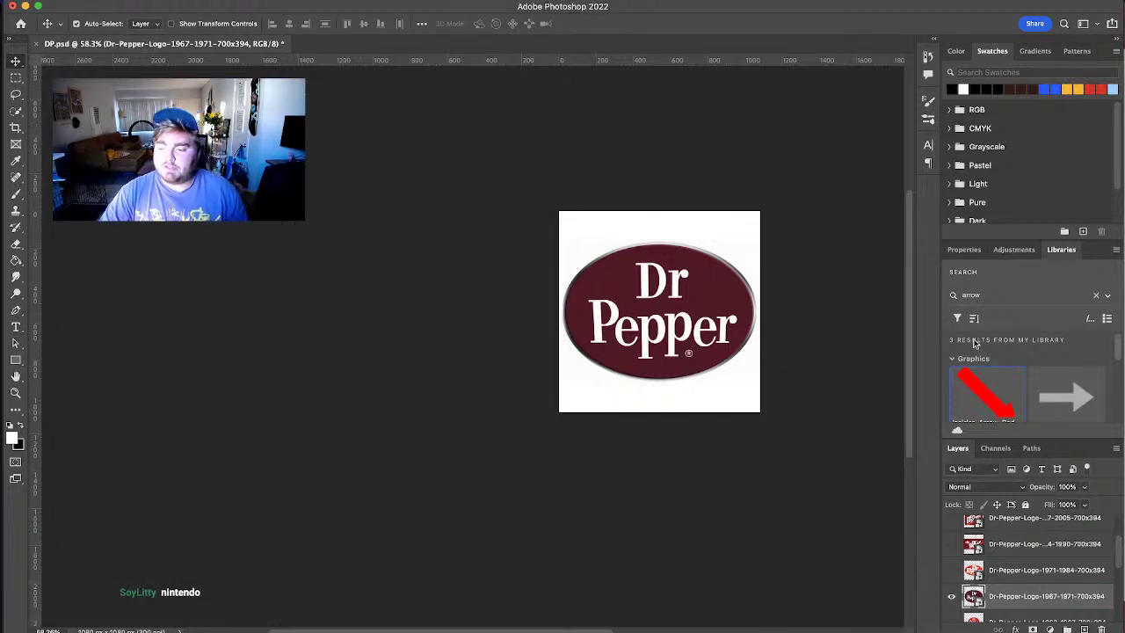
Step: Show the 1963-1967 logo in place of the 1967-1971 one, then enlarge and center it to nearly fill the canvas width
left_click(951, 597)
scroll(952, 601, "down", 2)
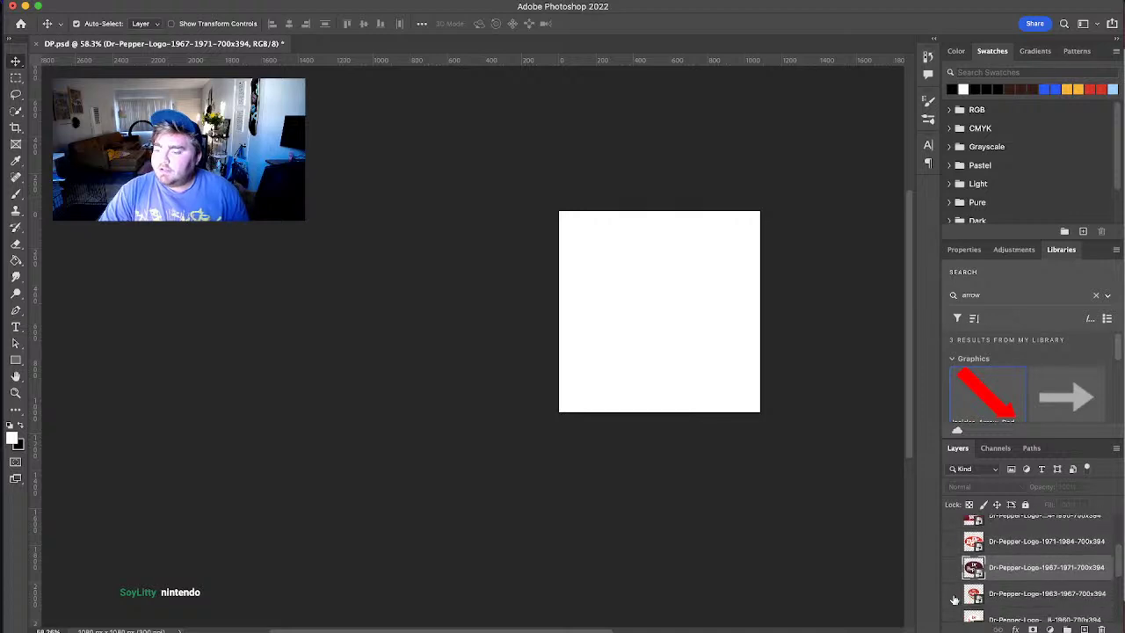
left_click(951, 594)
left_click(670, 283)
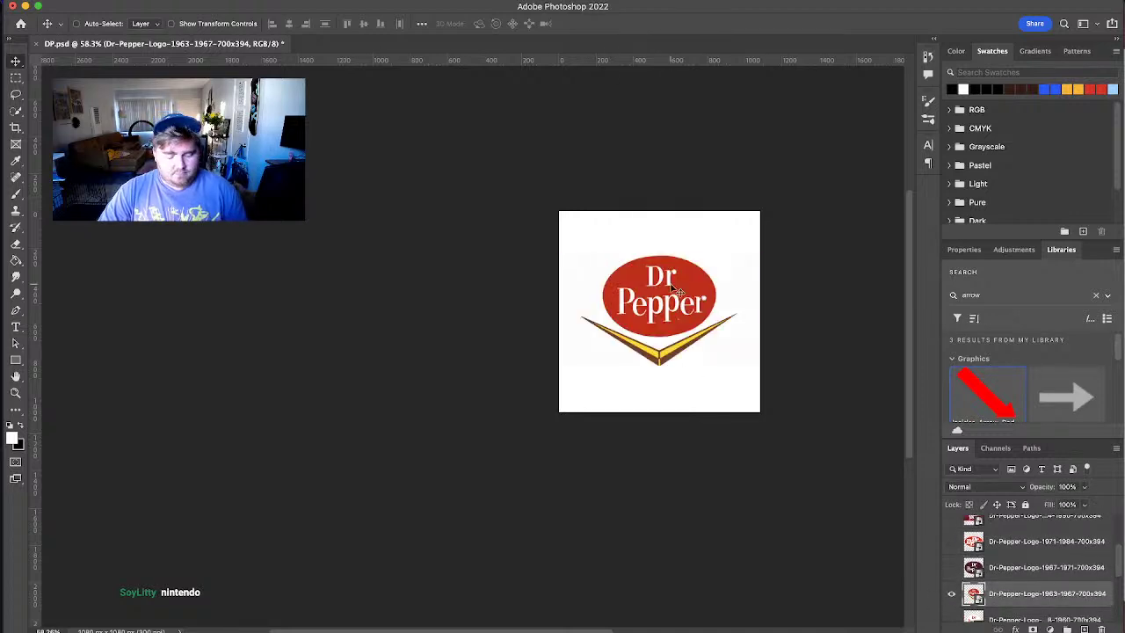
key("ctrl+t")
left_click_drag(664, 263, 660, 229)
left_click_drag(654, 294, 657, 304)
key("Return")
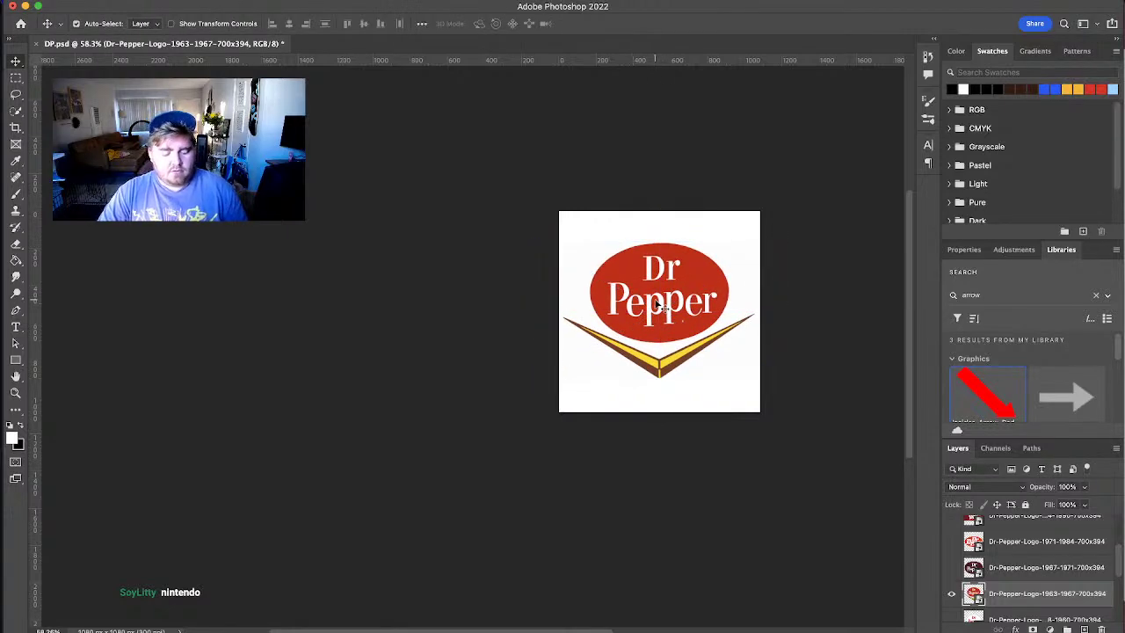
Step: Check the logo date chart and export the 1963-1967 logo as the PNG file DP 1963
key("F11")
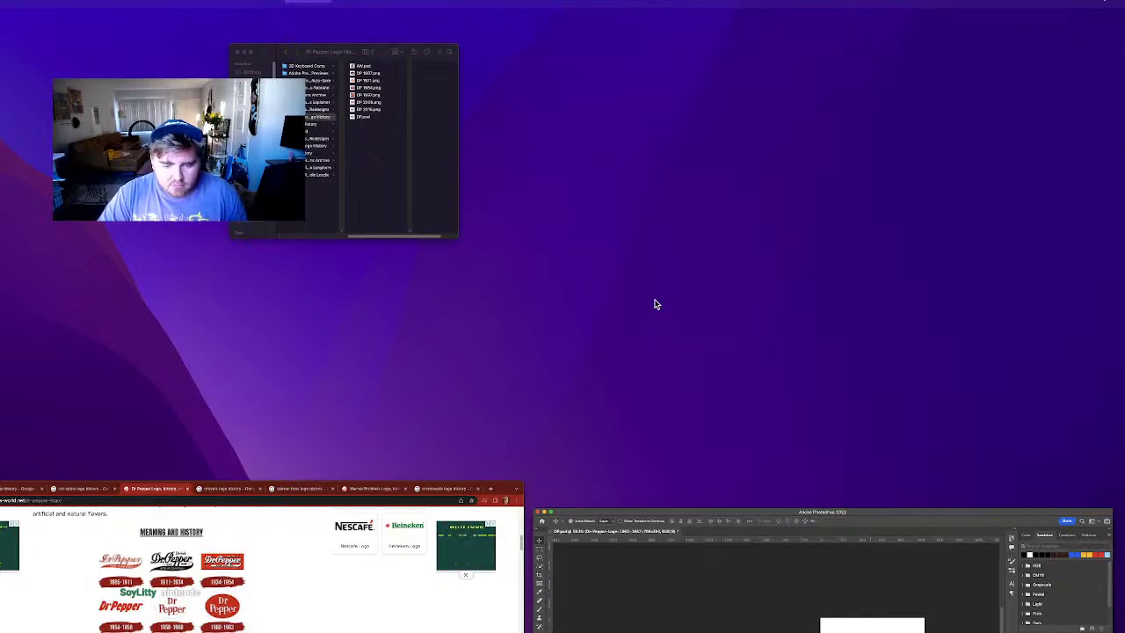
key("F11")
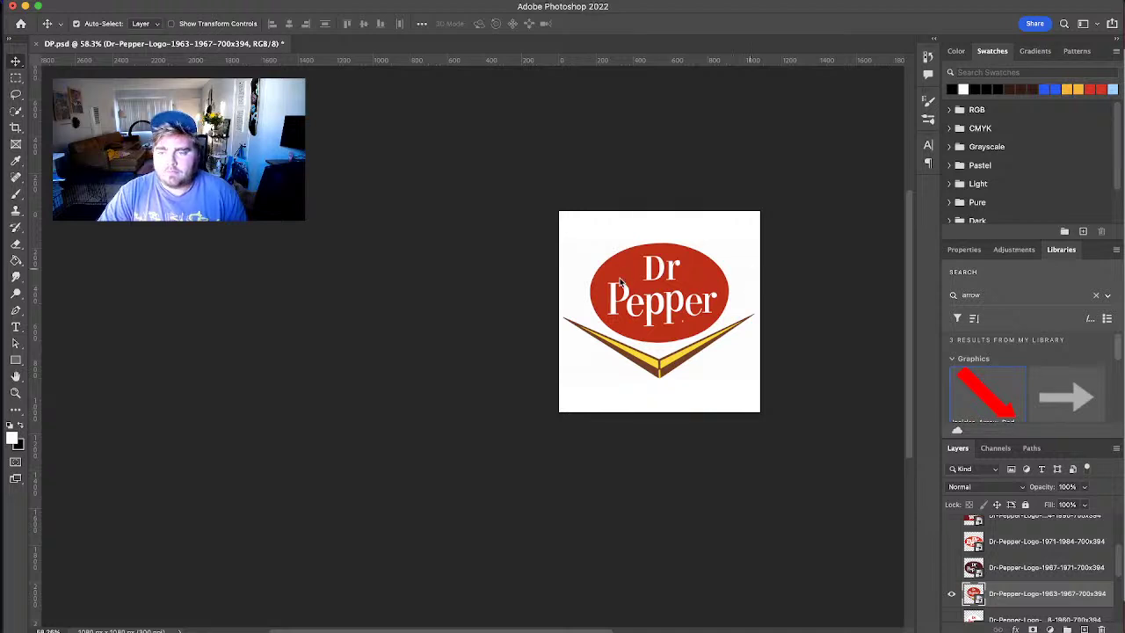
key("super+shift+s")
left_click(322, 125)
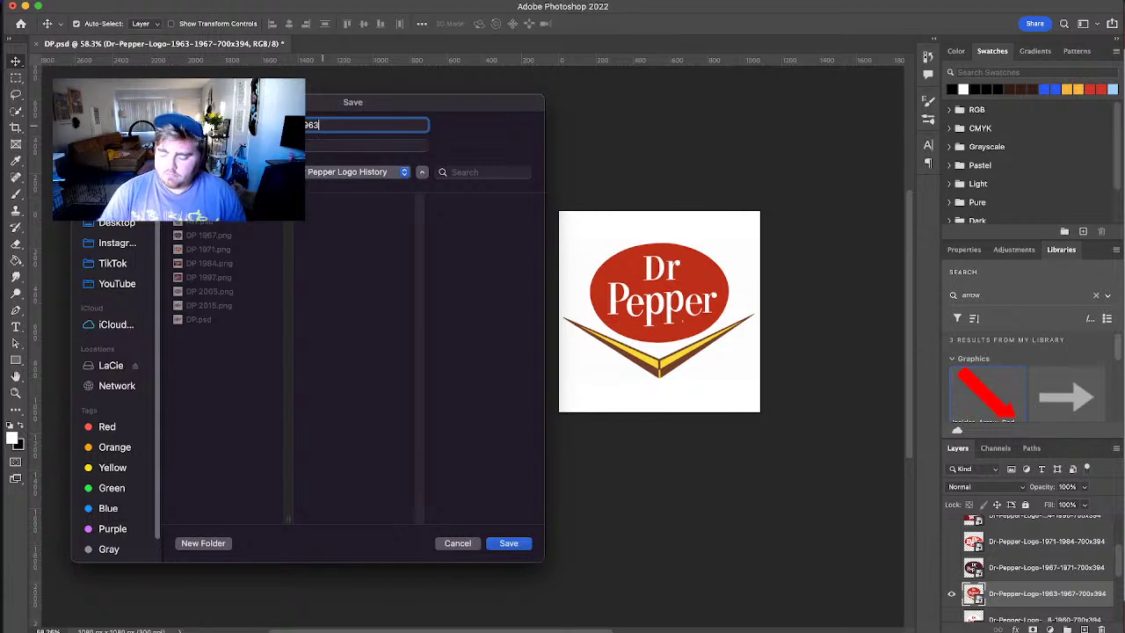
key("Return")
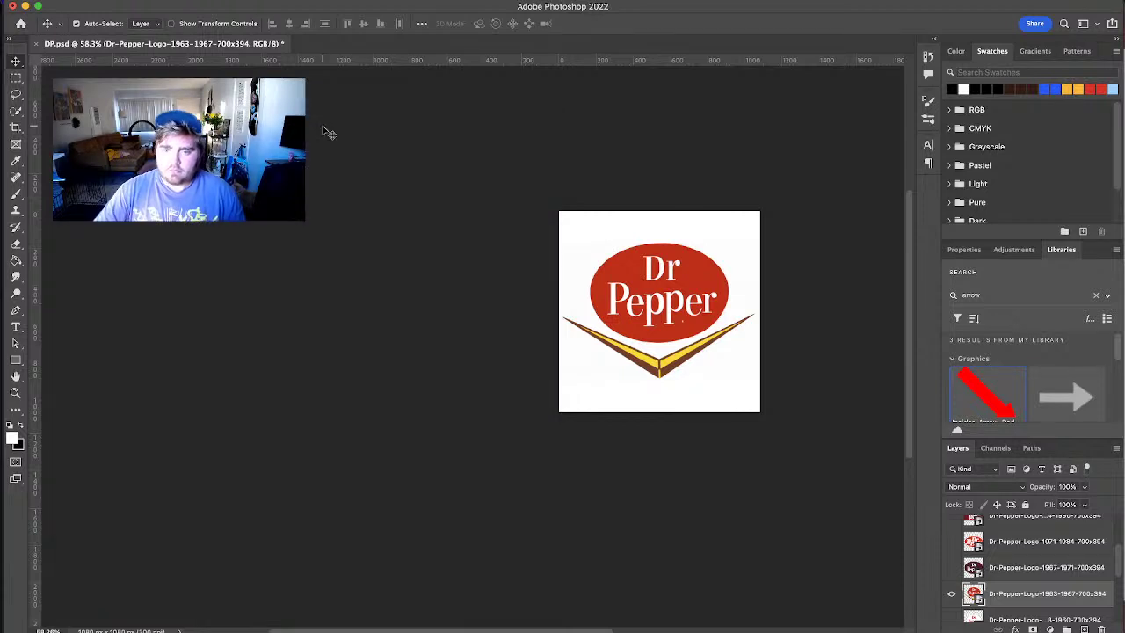
Step: Show the 1958-1960 logo in place of the 1963-1967 one, then enlarge and center it to nearly fill the canvas width
left_click(951, 594)
left_click(950, 618)
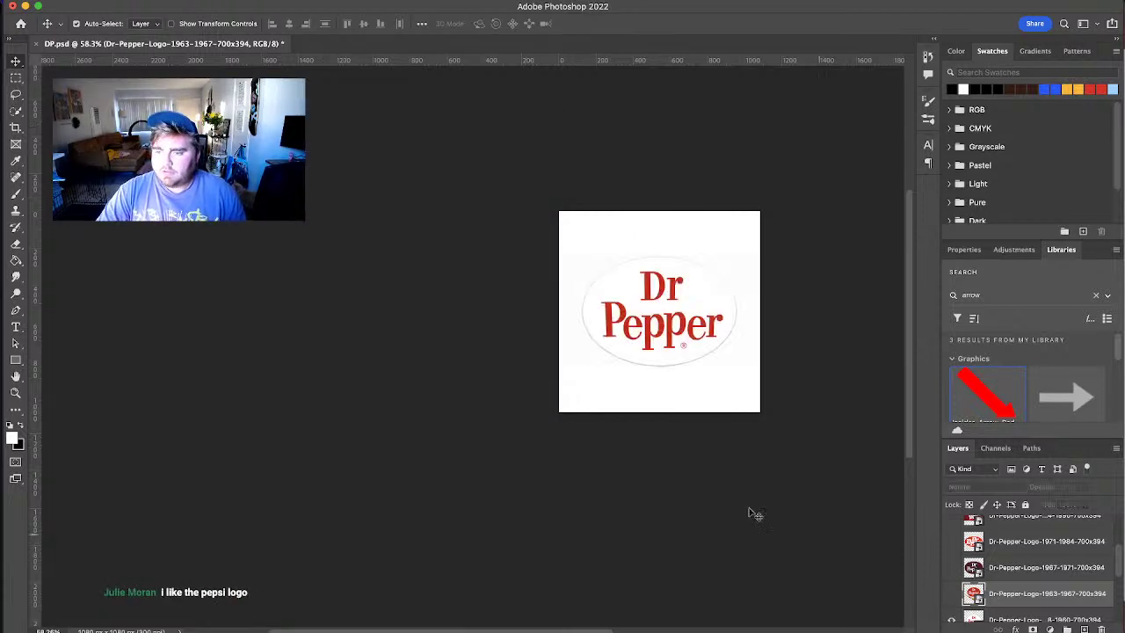
left_click(638, 332)
key("super+t")
left_click_drag(656, 370, 659, 395)
left_click_drag(664, 330, 664, 325)
key("Return")
Step: Check the logo date chart and export the 1958-1960 logo as the PNG file DP 1958
key("F11")
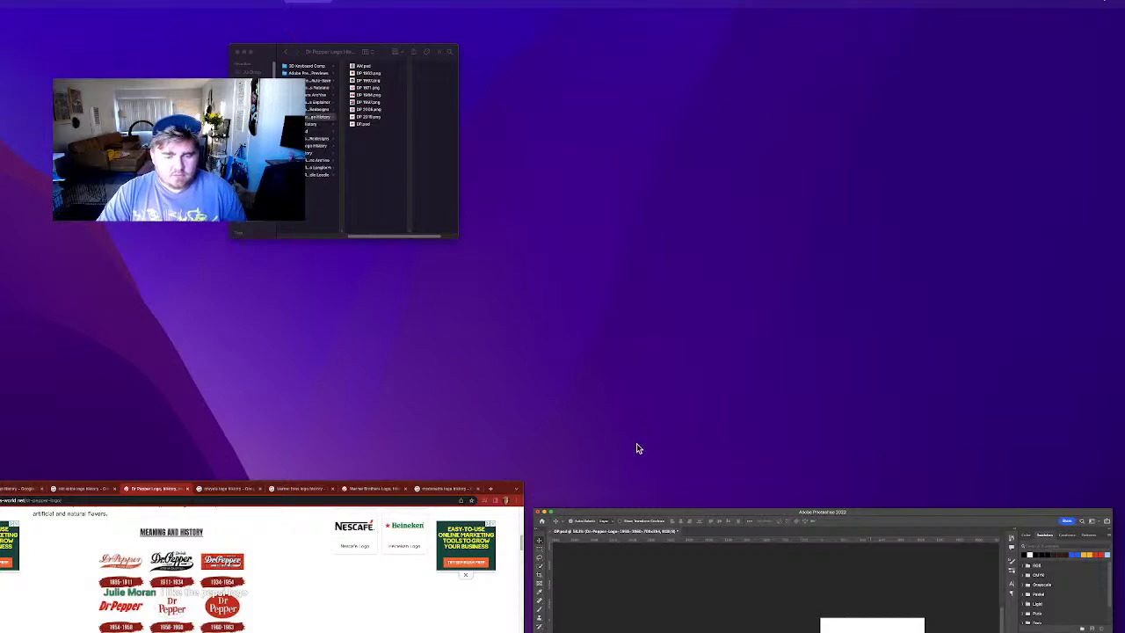
key("F11")
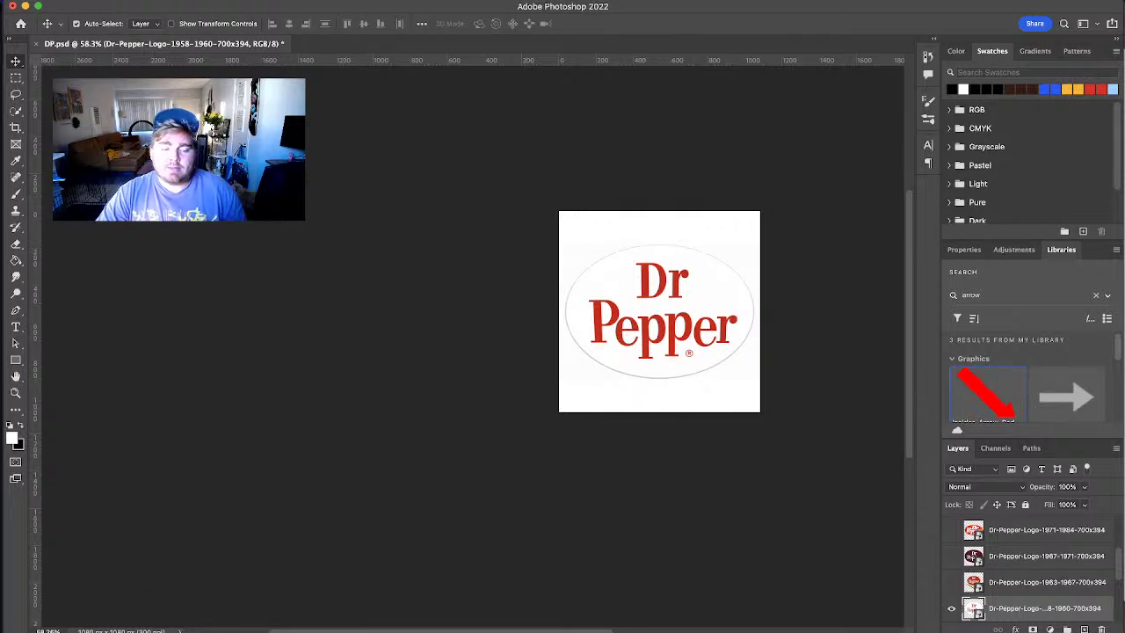
key("super+shift+s")
left_click(317, 122)
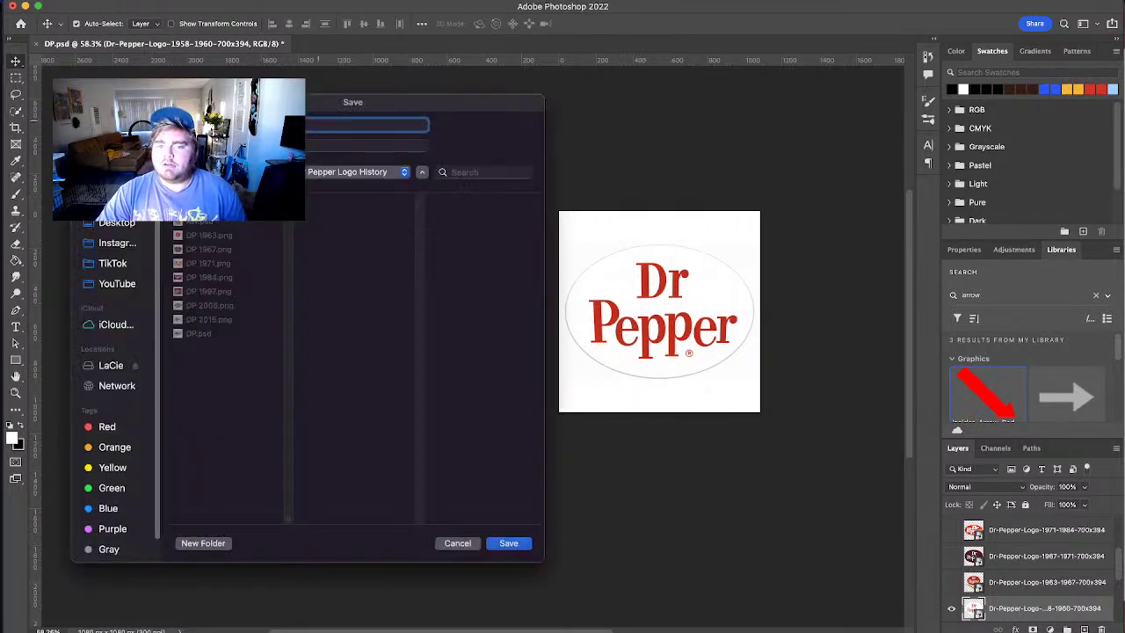
key("F11")
key("F11")
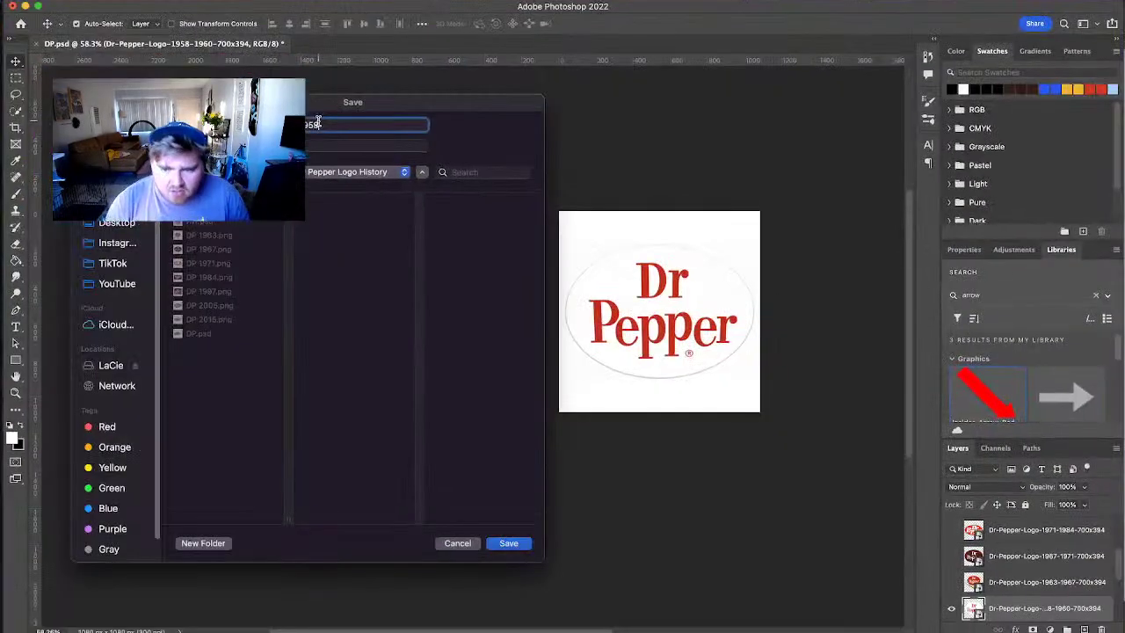
left_click(508, 543)
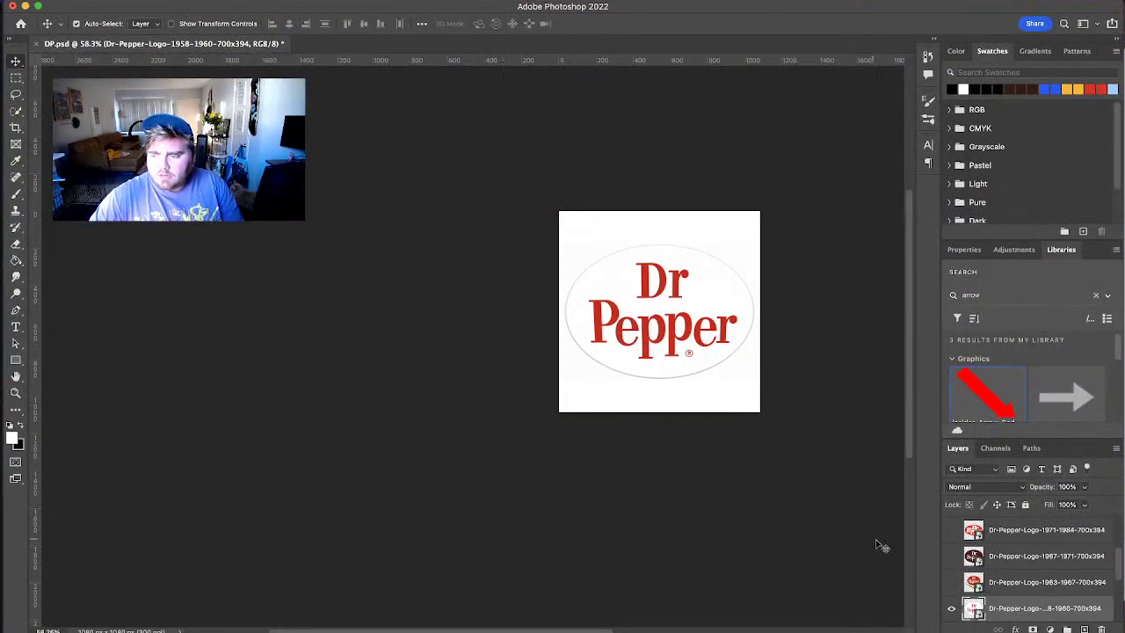
Step: Hide the 1958-1960 logo layer and show the 1954-1958 Dr Pepper wordmark layer
left_click(950, 608)
scroll(952, 559, "down", 1)
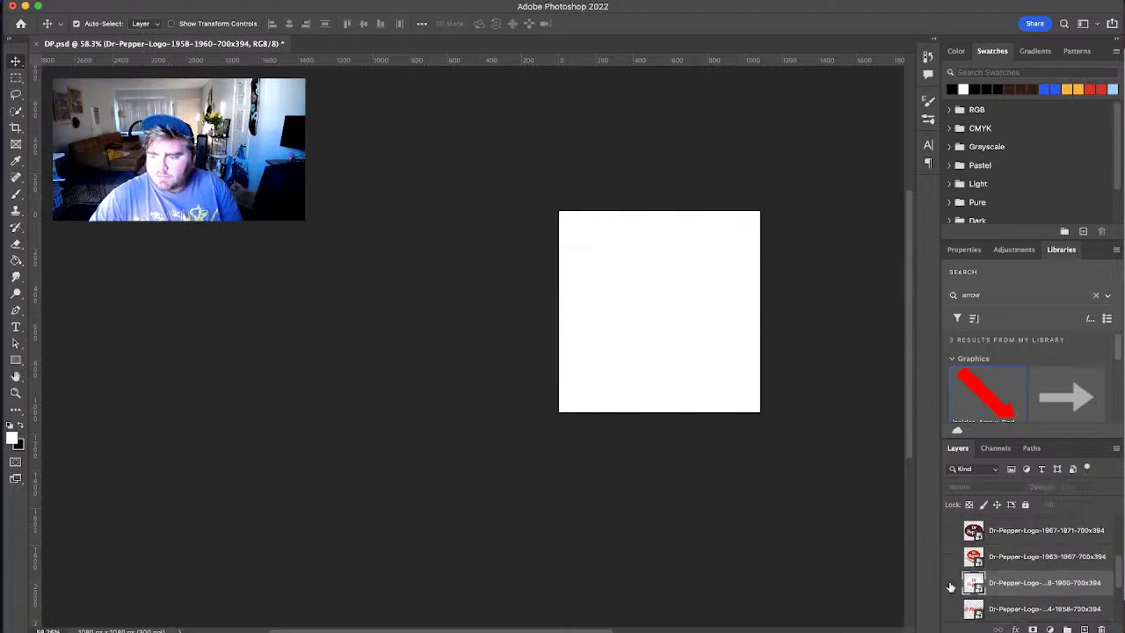
scroll(953, 587, "down", 1)
left_click(951, 587)
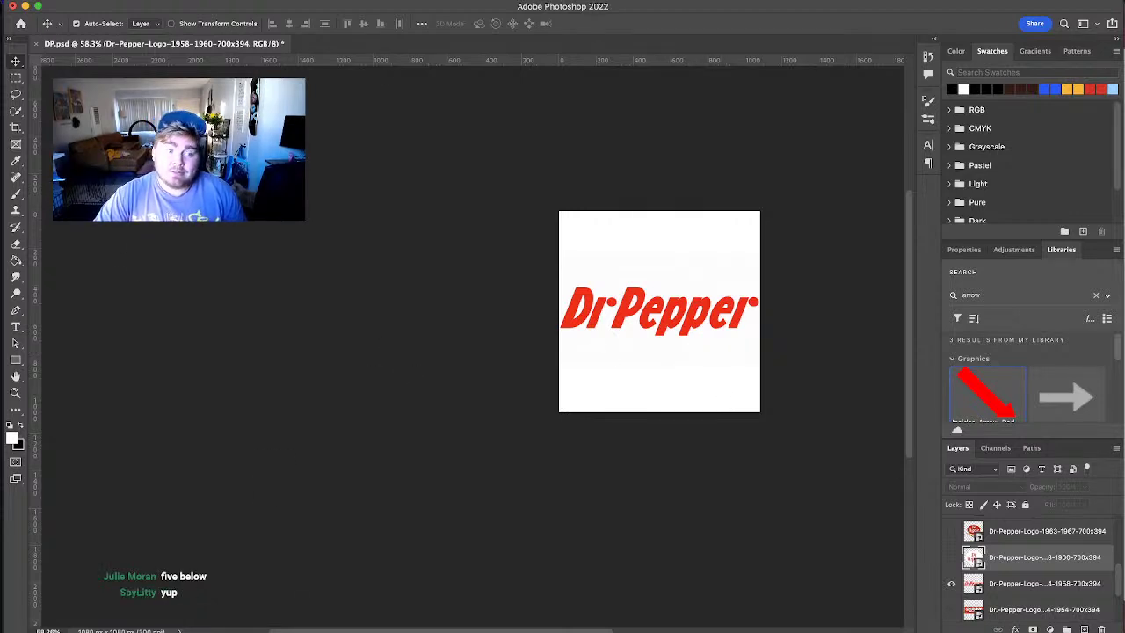
Step: Export the 1954-1958 wordmark as the PNG file DP 1954
key("super+shift+s")
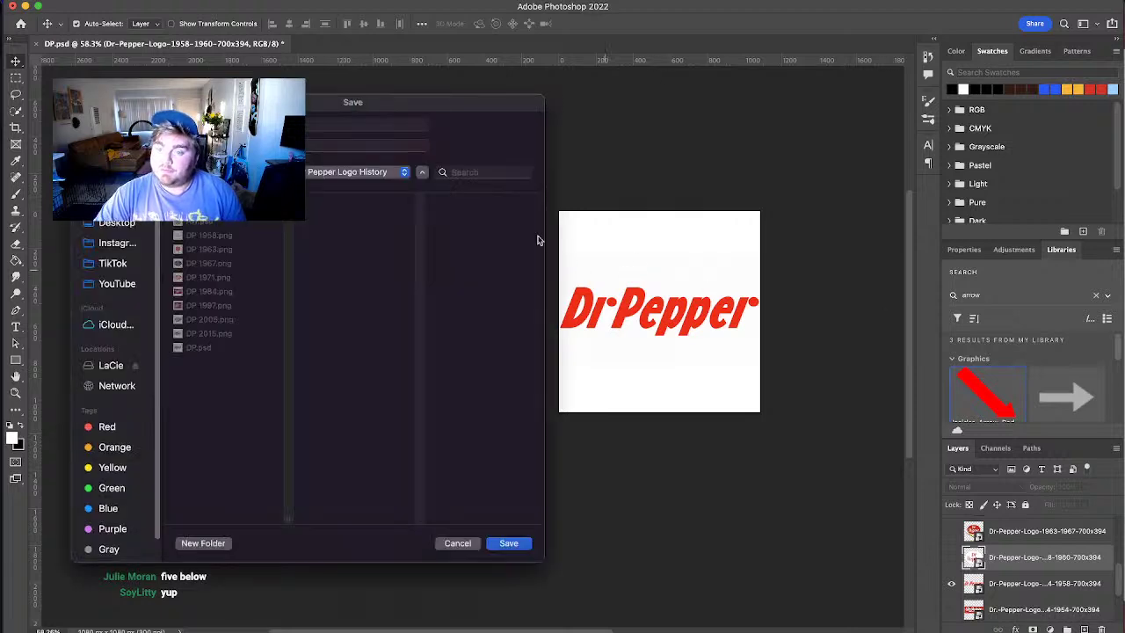
left_click(316, 126)
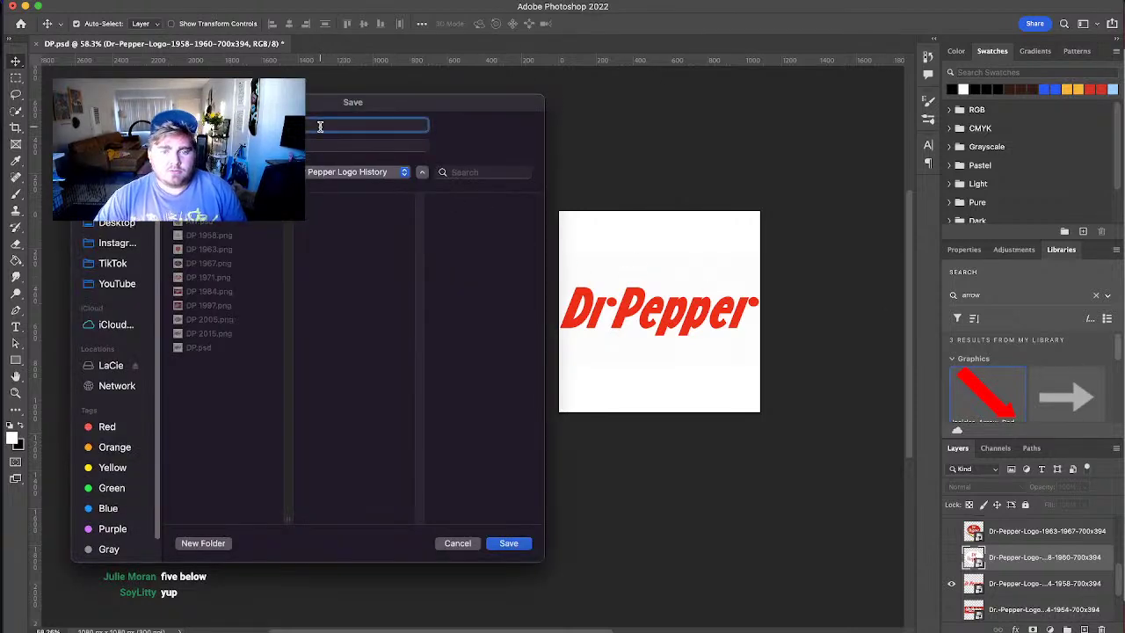
type("95")
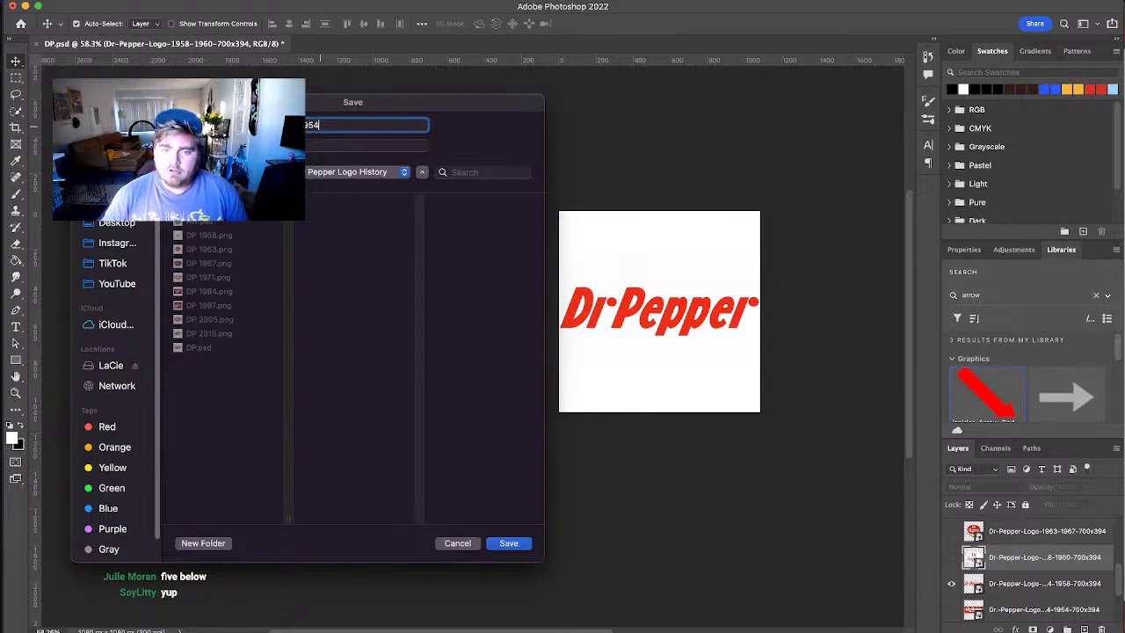
type("4")
key("Return")
Step: Check the logo date chart, then hide the 1954-1958 layer and show the 1934-1954 brick logo layer in Photoshop
key("ctrl+Up")
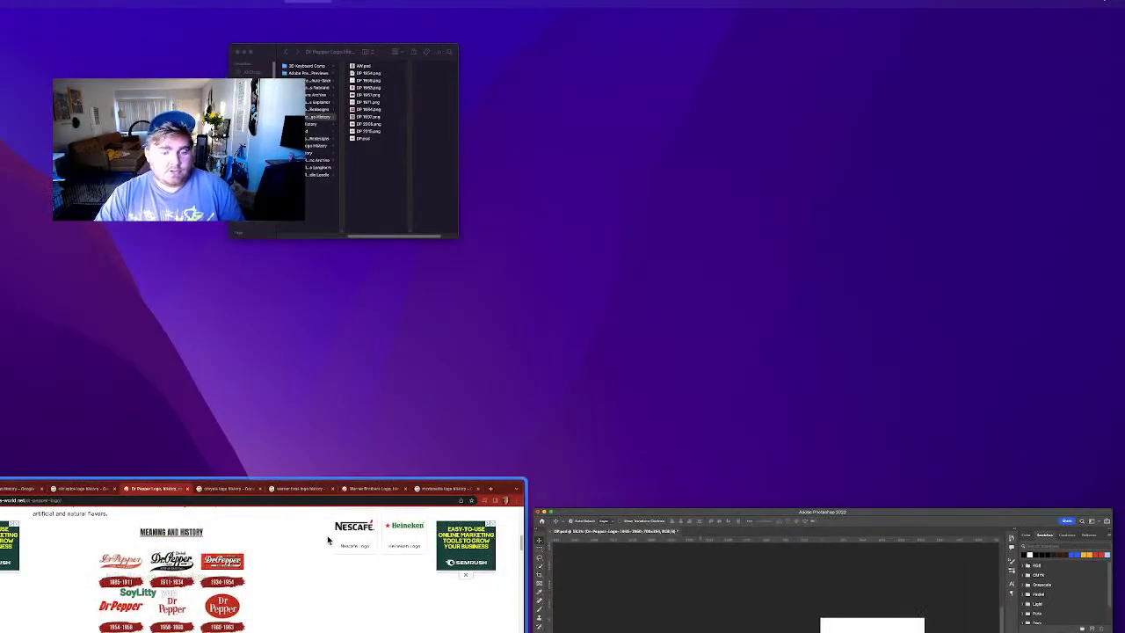
left_click(567, 588)
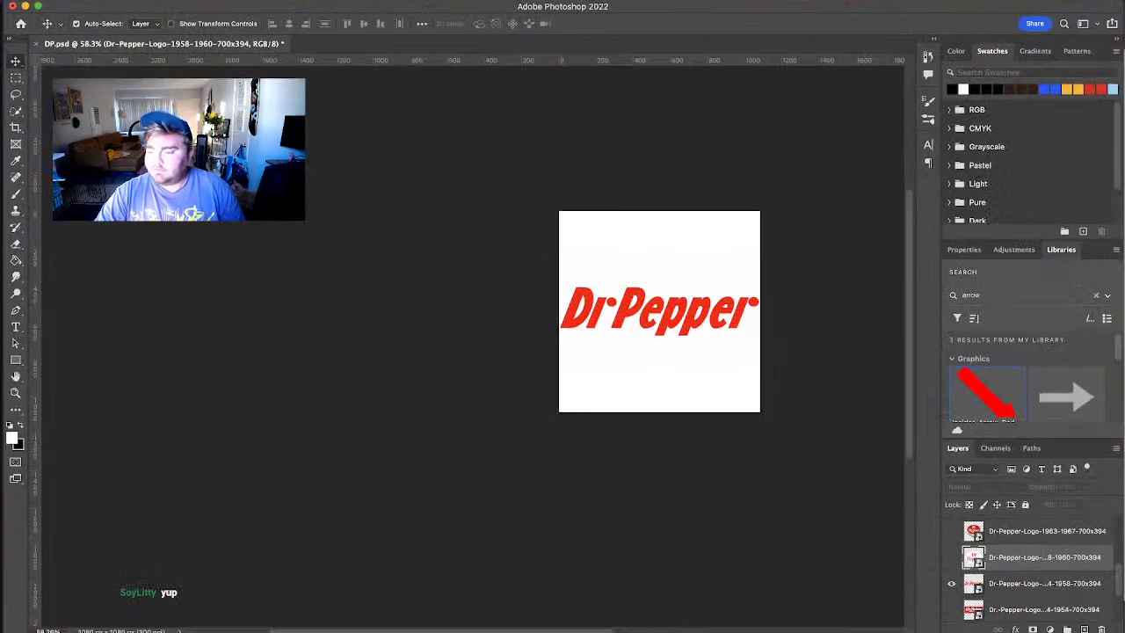
left_click(952, 585)
left_click(952, 610)
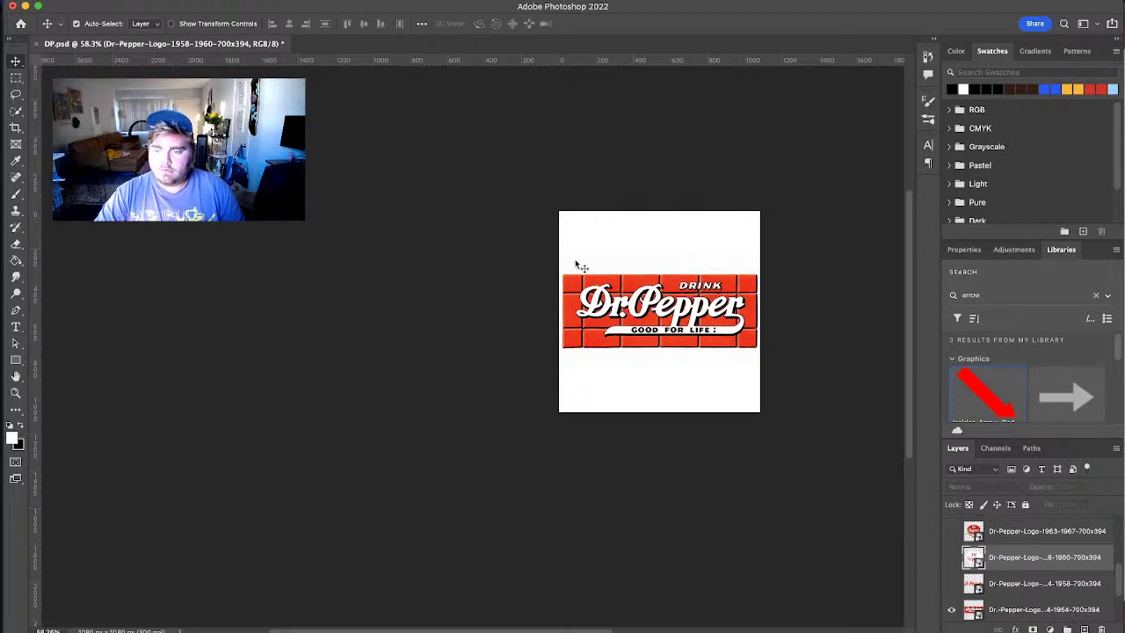
Step: Export the 1934-1954 brick logo as the PNG file DP 1934
key("super+shift+s")
key("BackSpace")
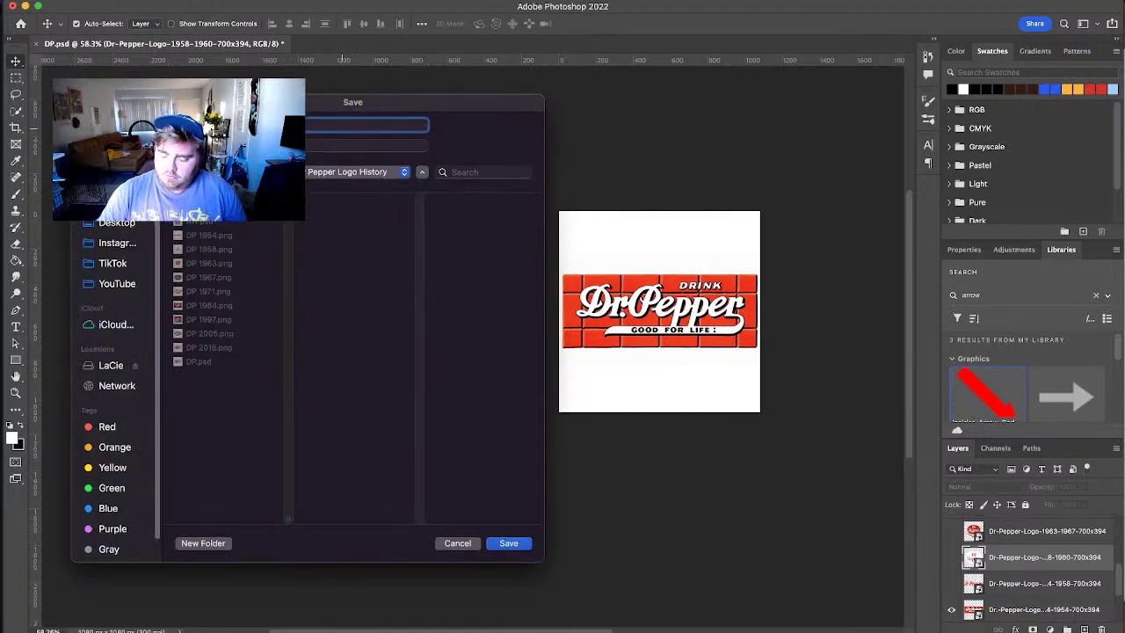
type("DP 1934")
key("Return")
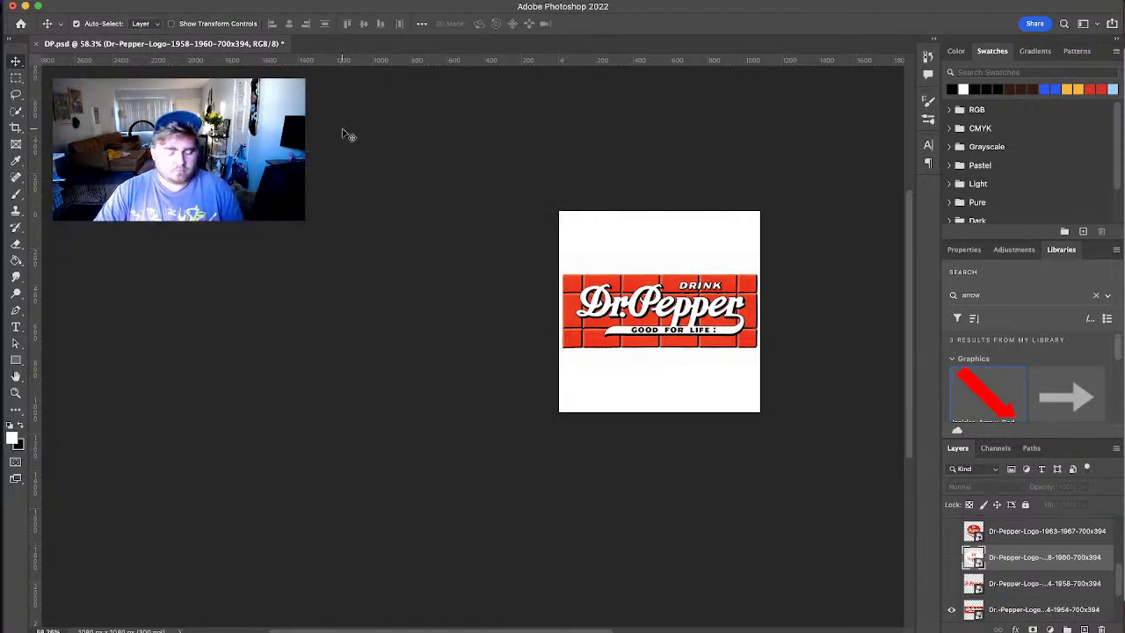
Step: Check the logo date chart, then hide the 1934-1954 layer and show the 1911-1934 logo layer
key("F11")
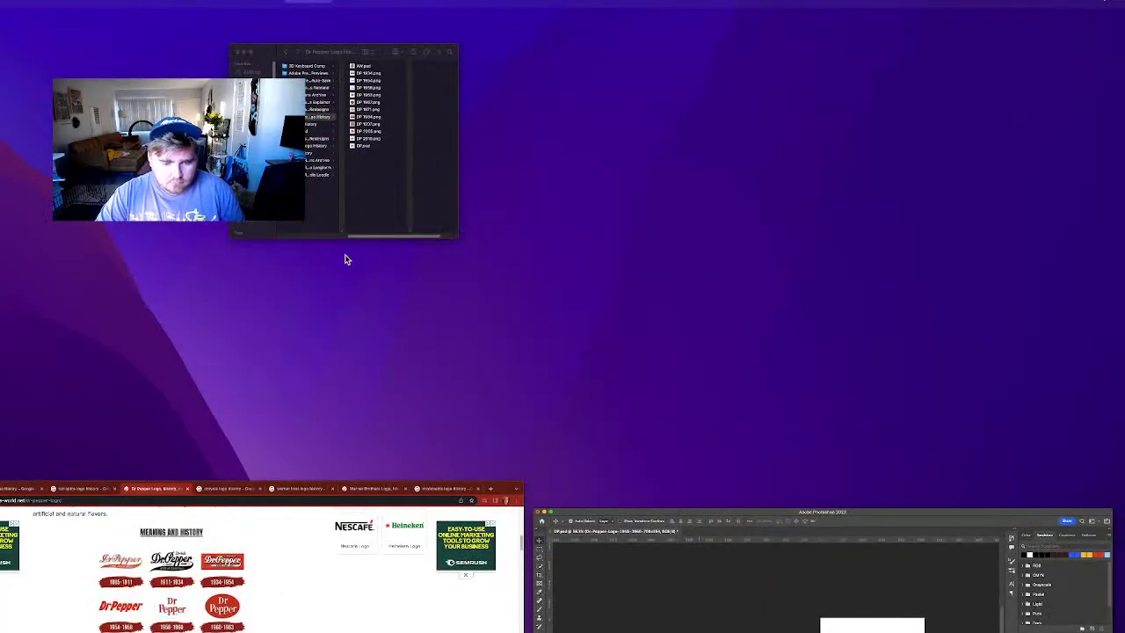
key("F11")
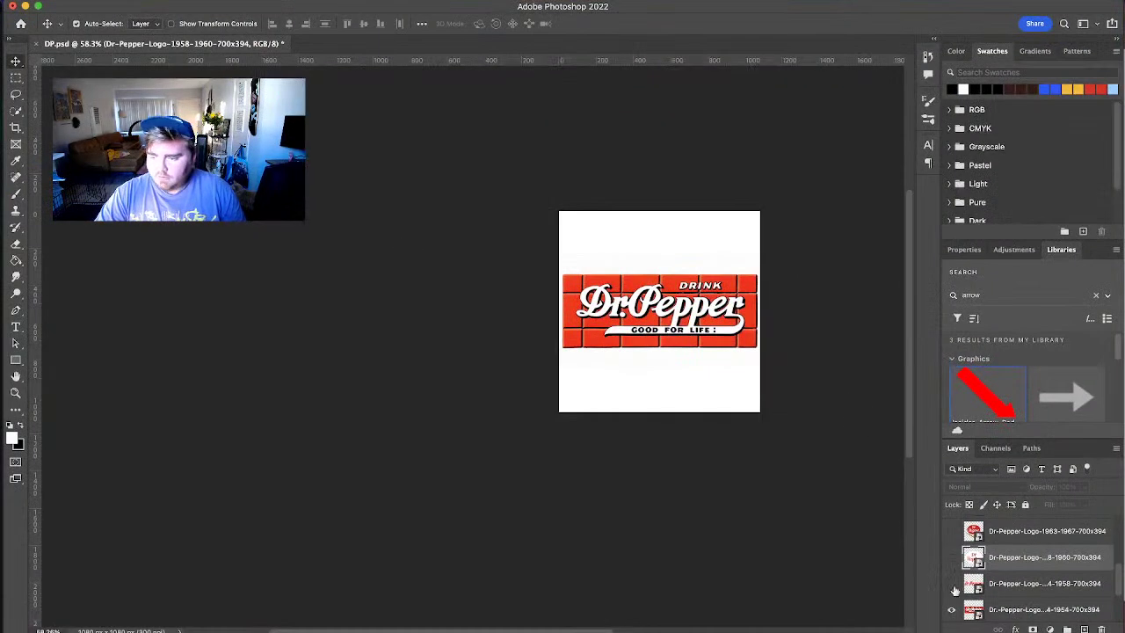
left_click(952, 612)
scroll(952, 612, "down", 3)
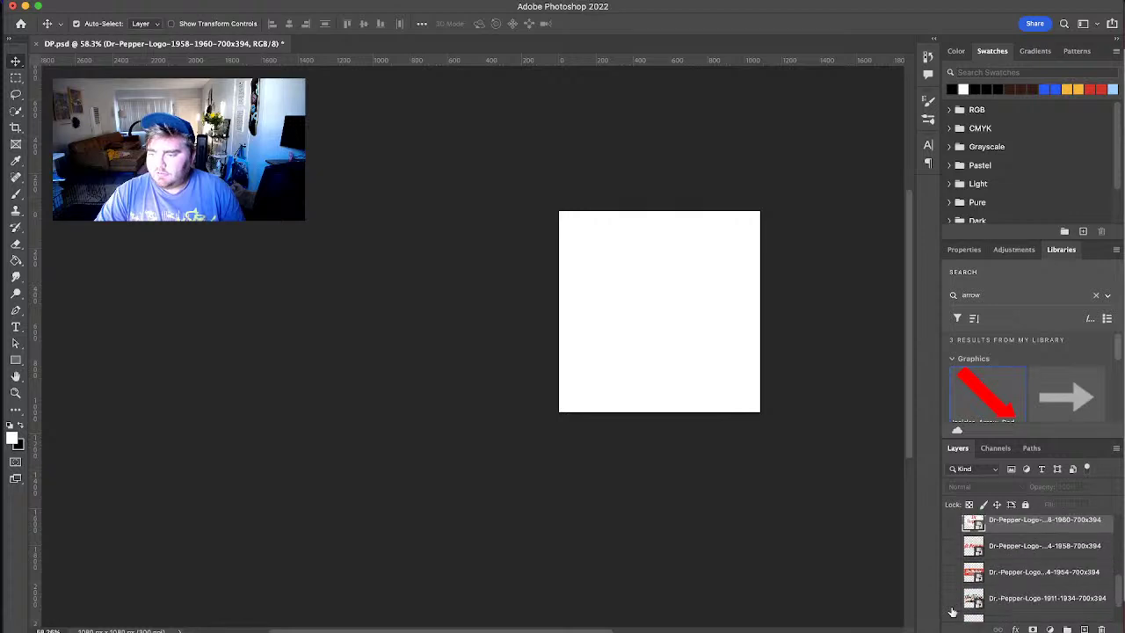
left_click(952, 601)
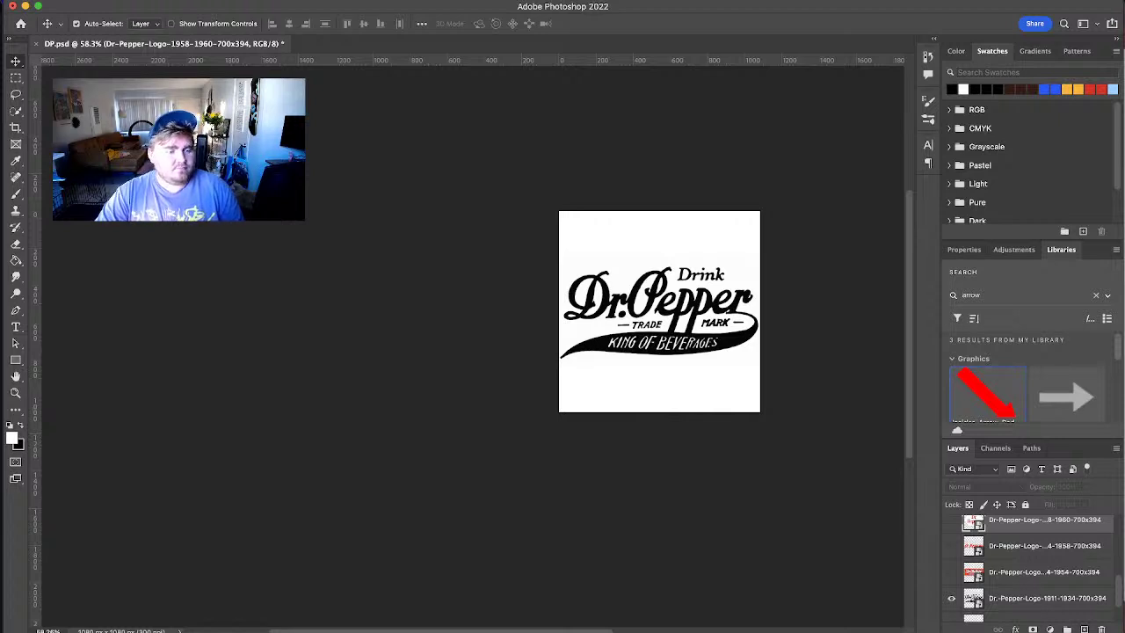
Step: Export the 1911-1934 "King of Beverages" logo as the PNG file DP 1911
key("super+shift+s")
left_click(306, 124)
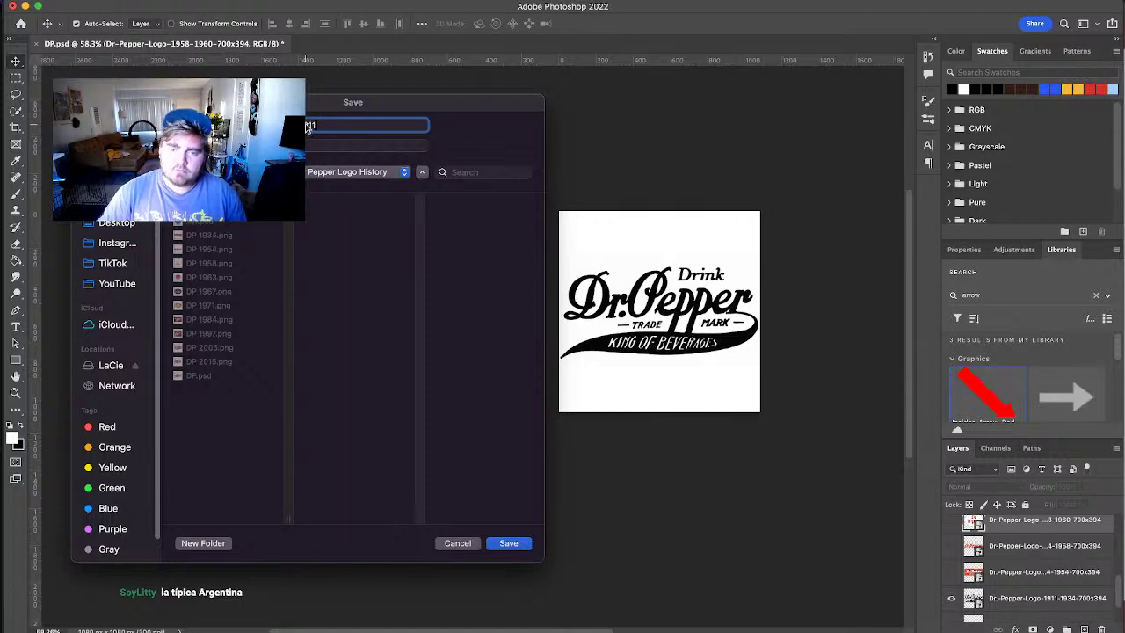
key("Escape")
Step: Hide the 1911-1934 logo layer and show the 1885-1911 "The Year Round" logo layer
left_click(953, 598)
scroll(961, 600, "down", 1)
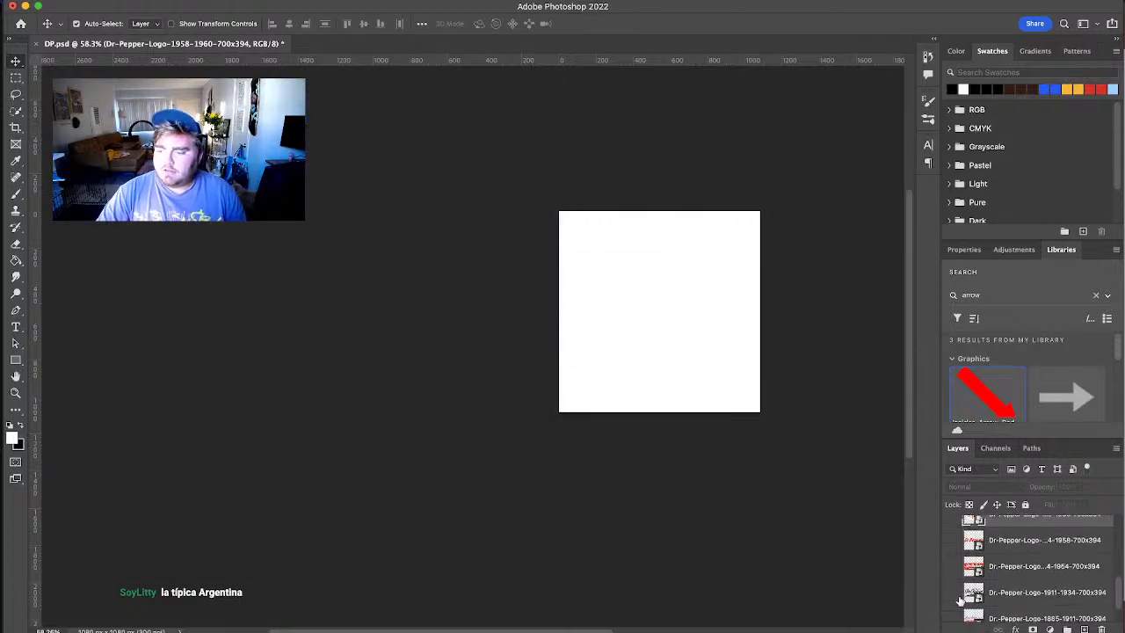
left_click(954, 600)
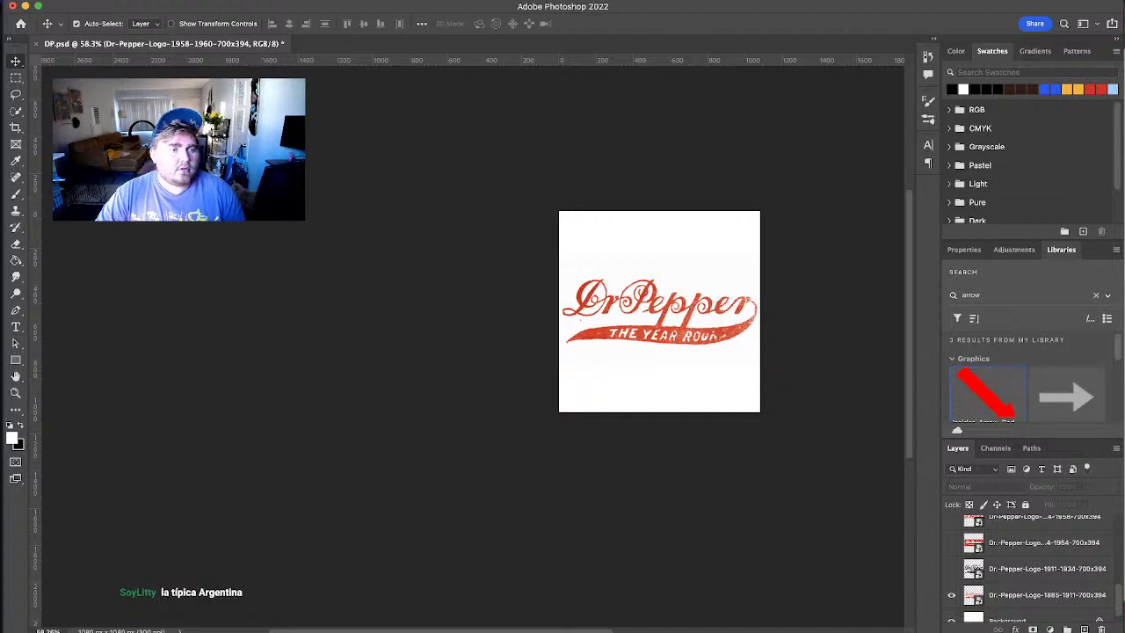
Step: Export the 1885-1911 "The Year Round" logo as the PNG file DP 1885
key("super+shift+s")
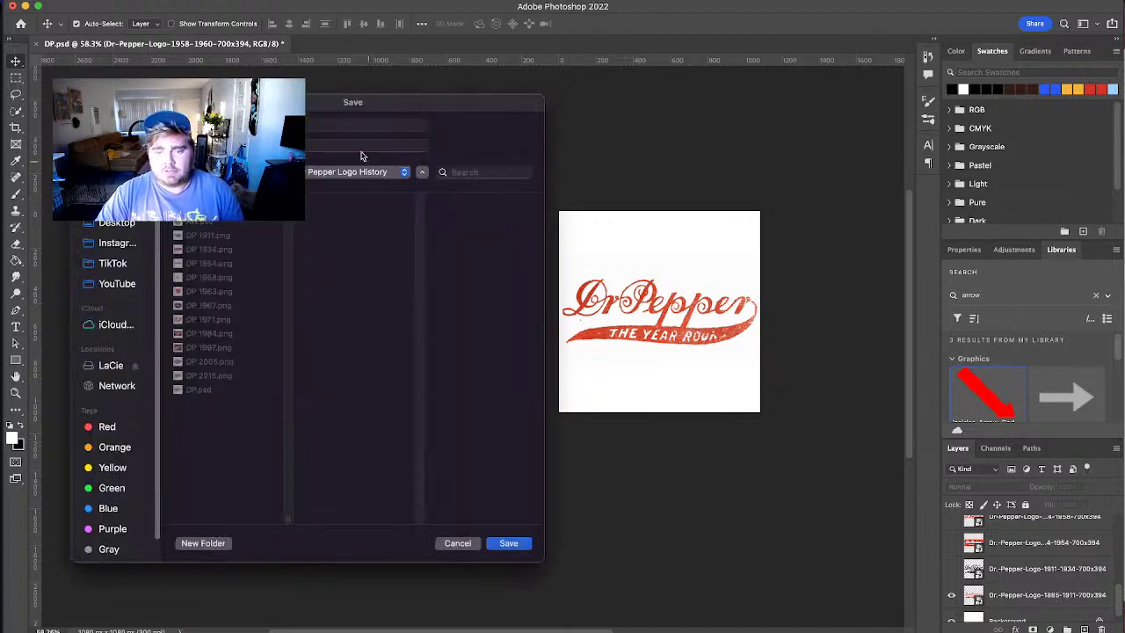
left_click(353, 125)
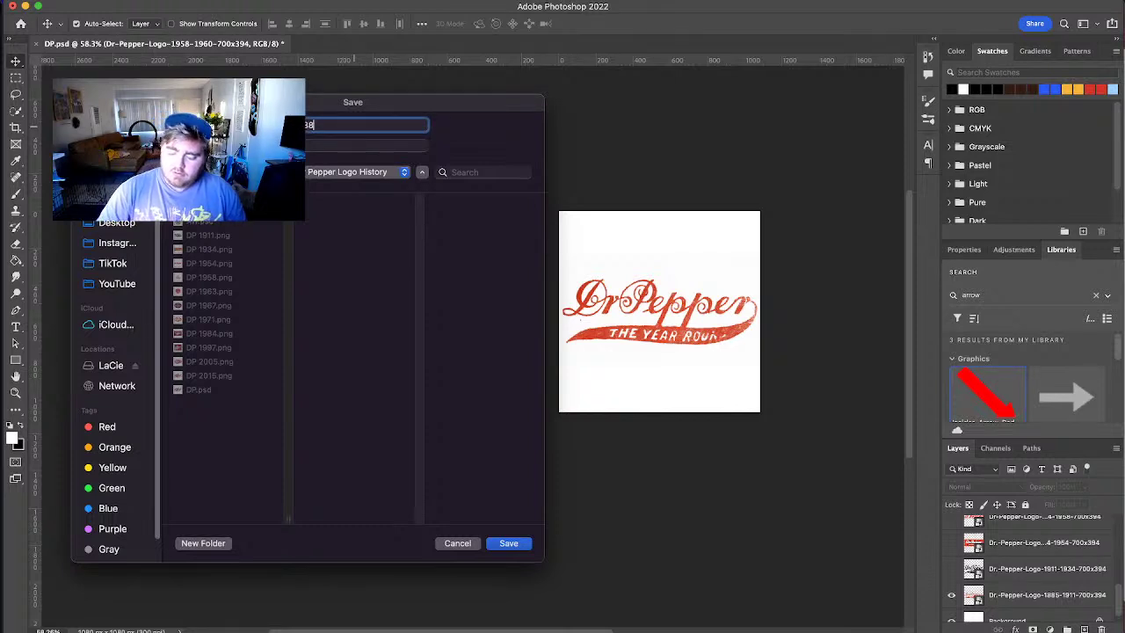
key("Return")
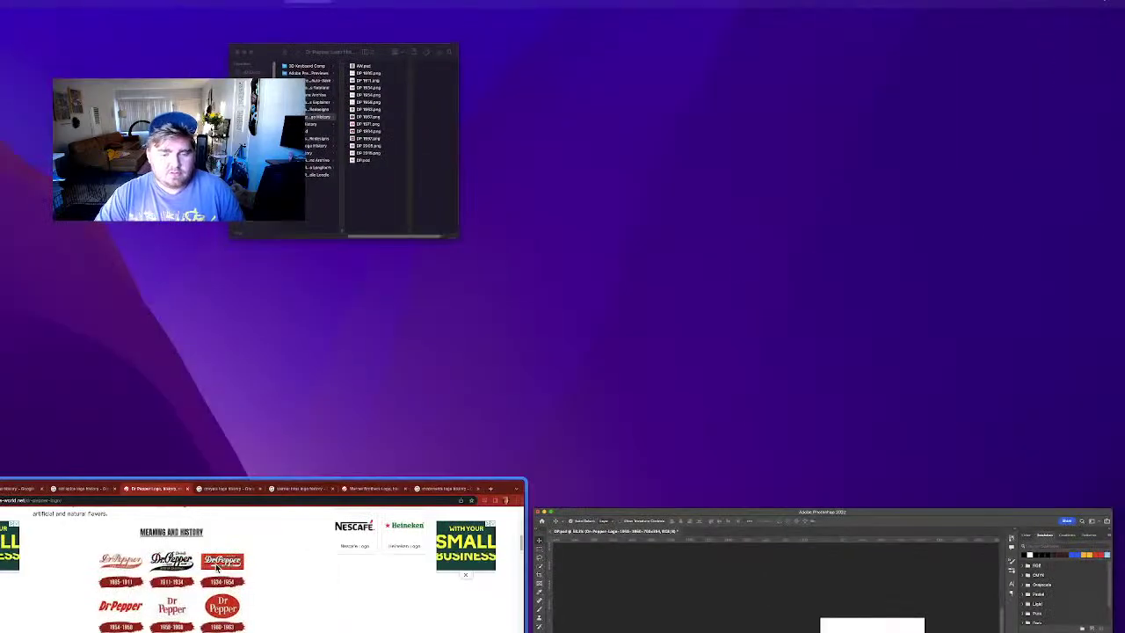
Step: Switch to the browser and save the Dr Pepper logo evolution chart image to the Downloads folder as Dr-Pepper-Logo-History-460x700
left_click(217, 567)
right_click(449, 263)
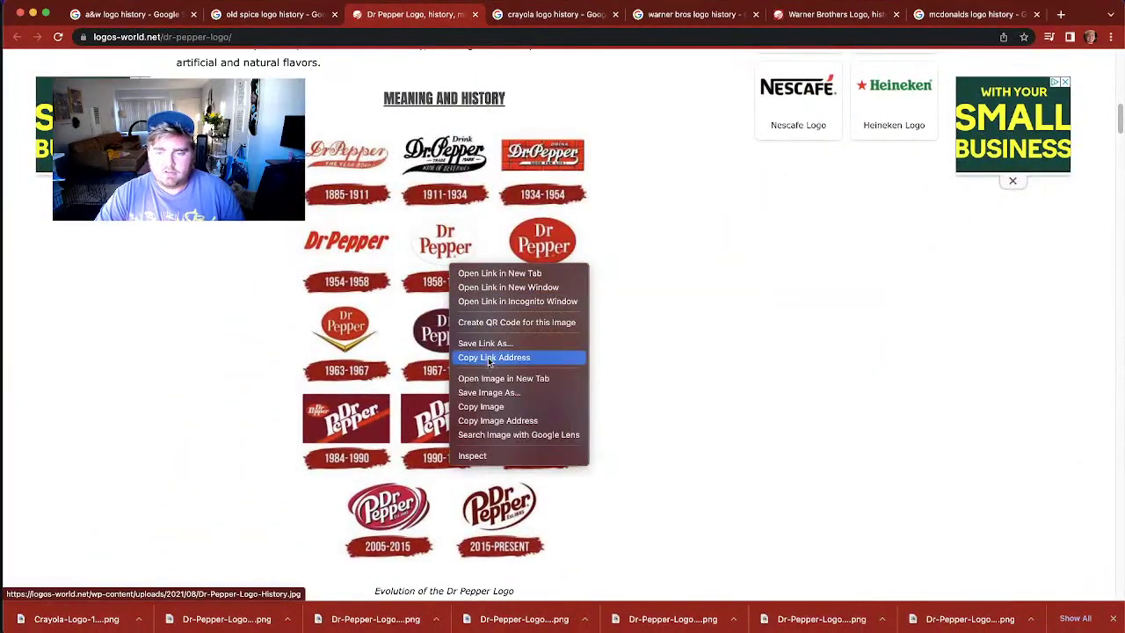
left_click(489, 393)
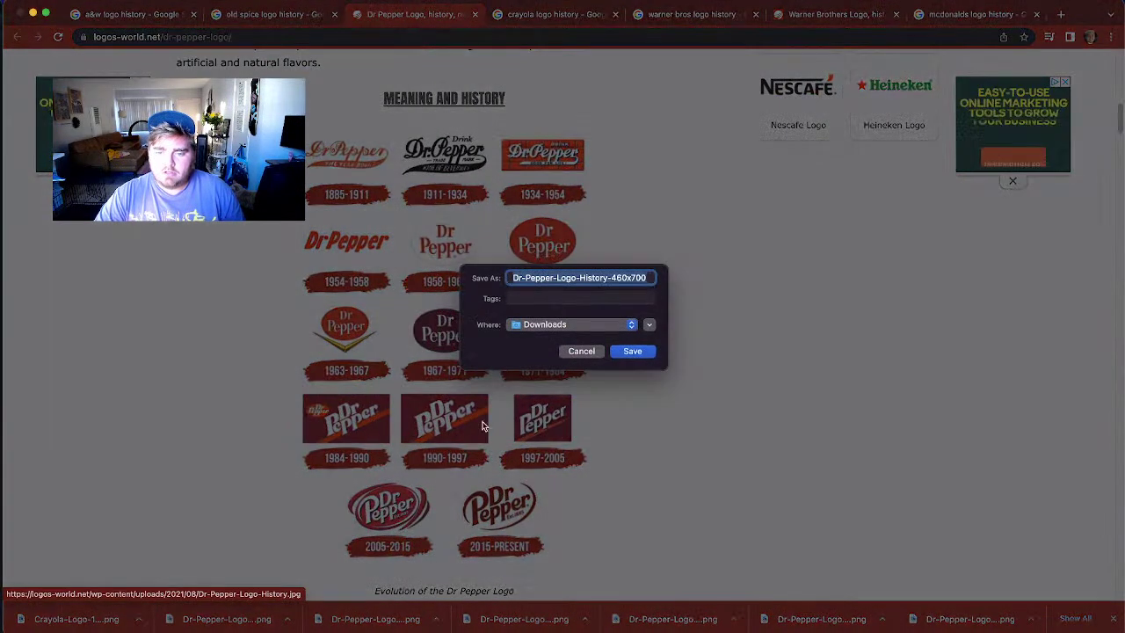
left_click(652, 354)
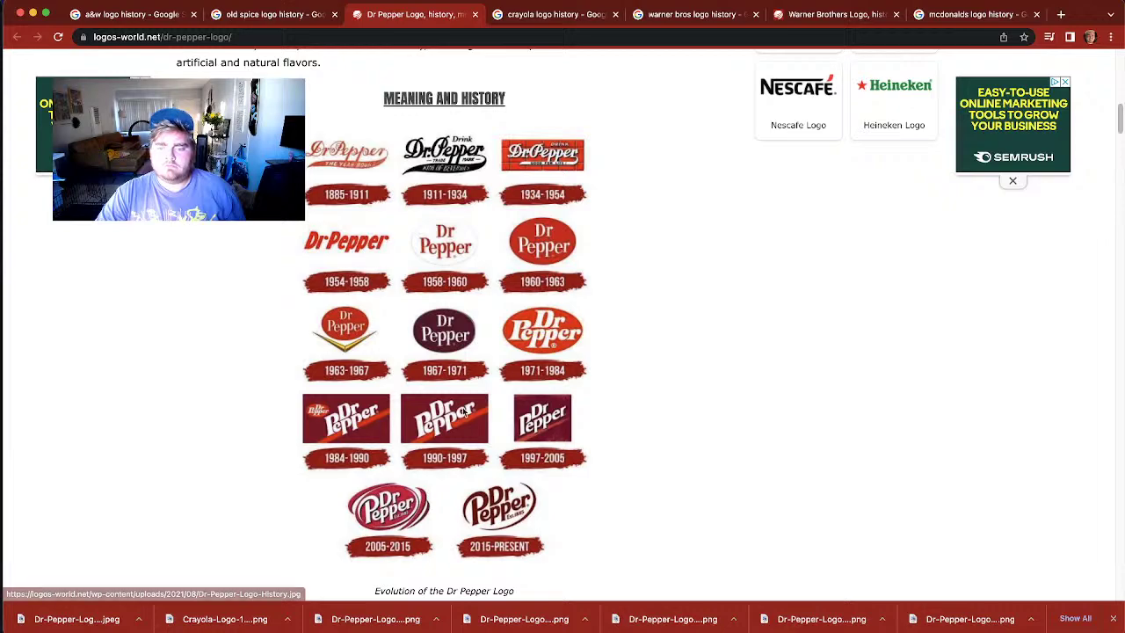
Step: Bring up the Dr Pepper Logo History folder in Finder and place the downloaded logo history chart image in it
key("F11")
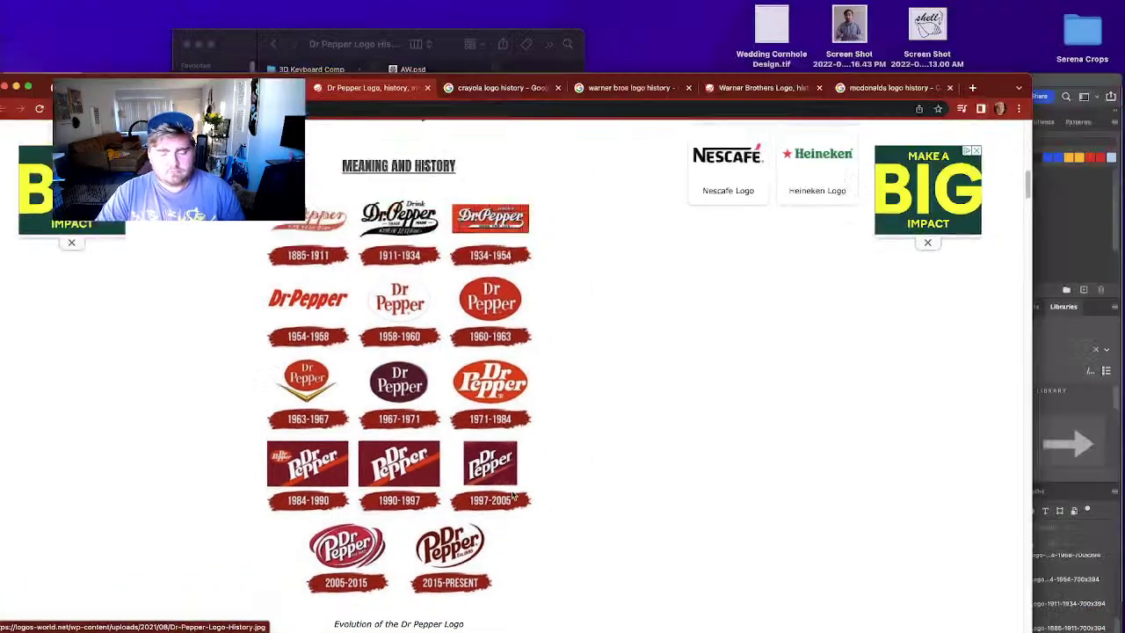
left_click(696, 606)
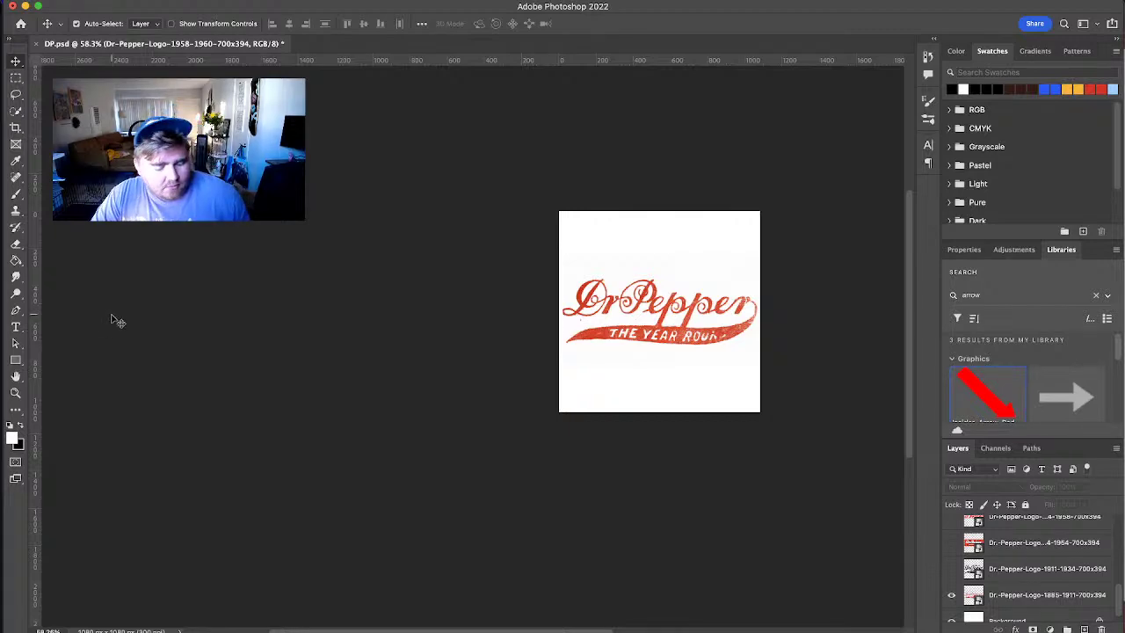
key("F11")
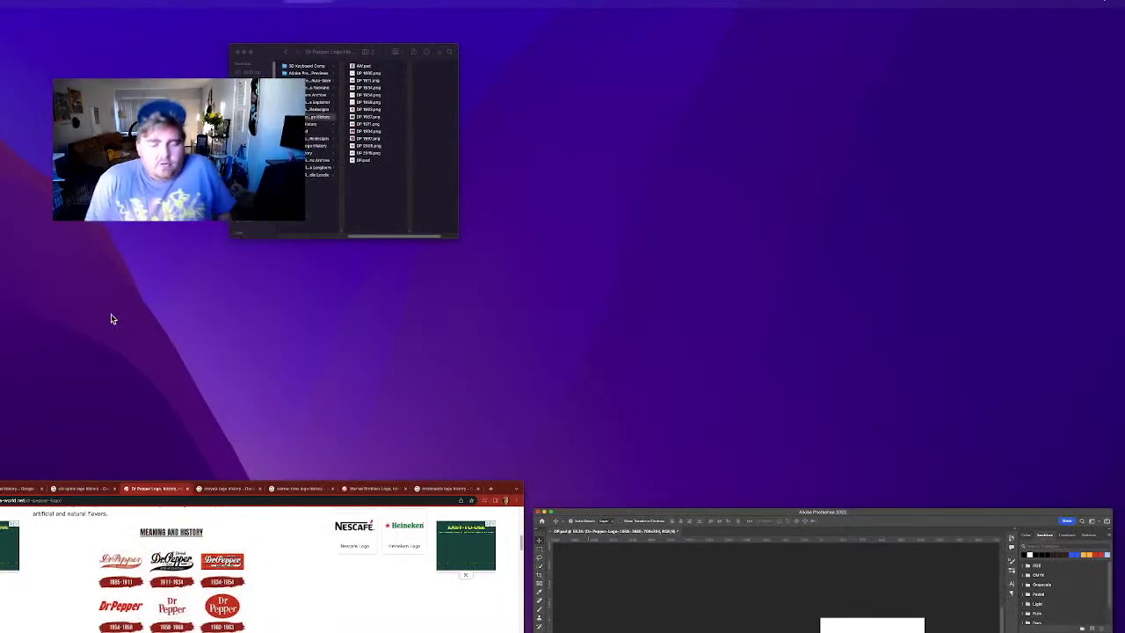
left_click(315, 500)
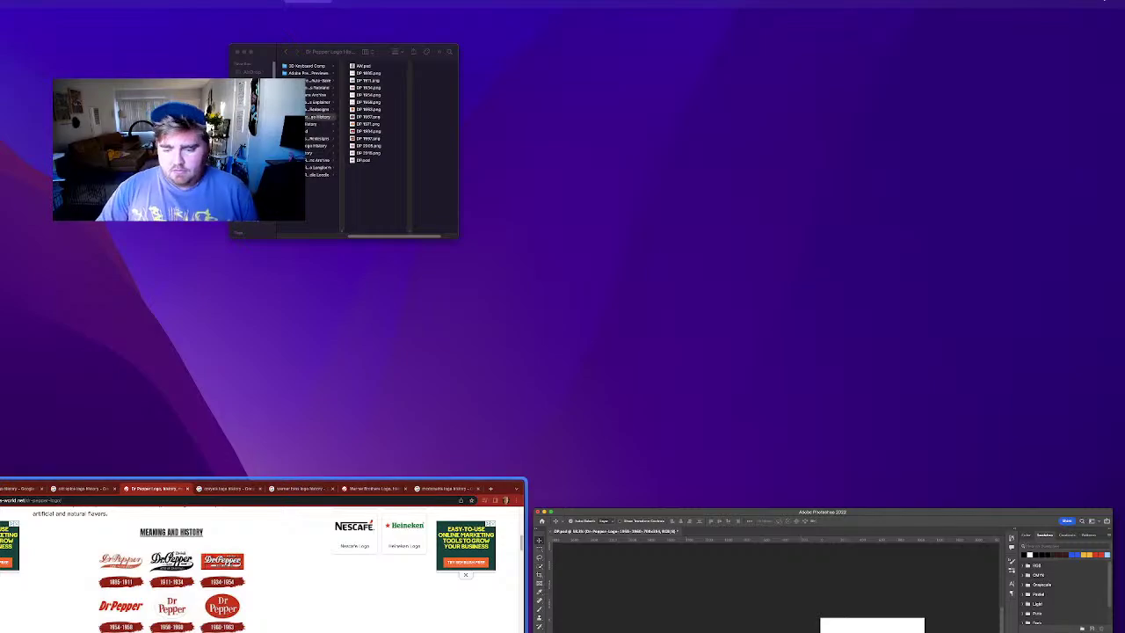
key("super+Tab")
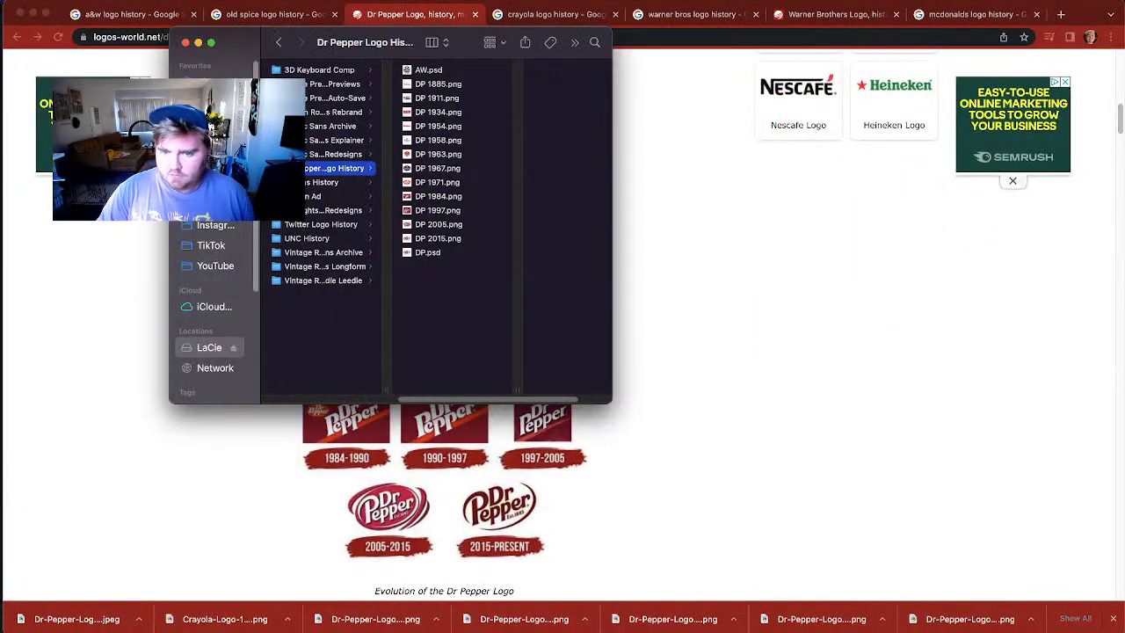
left_click(744, 626)
left_click_drag(377, 176, 474, 299)
Step: Move AW.psd from the Dr Pepper Logo History folder to the trash and return to the browser
right_click(439, 71)
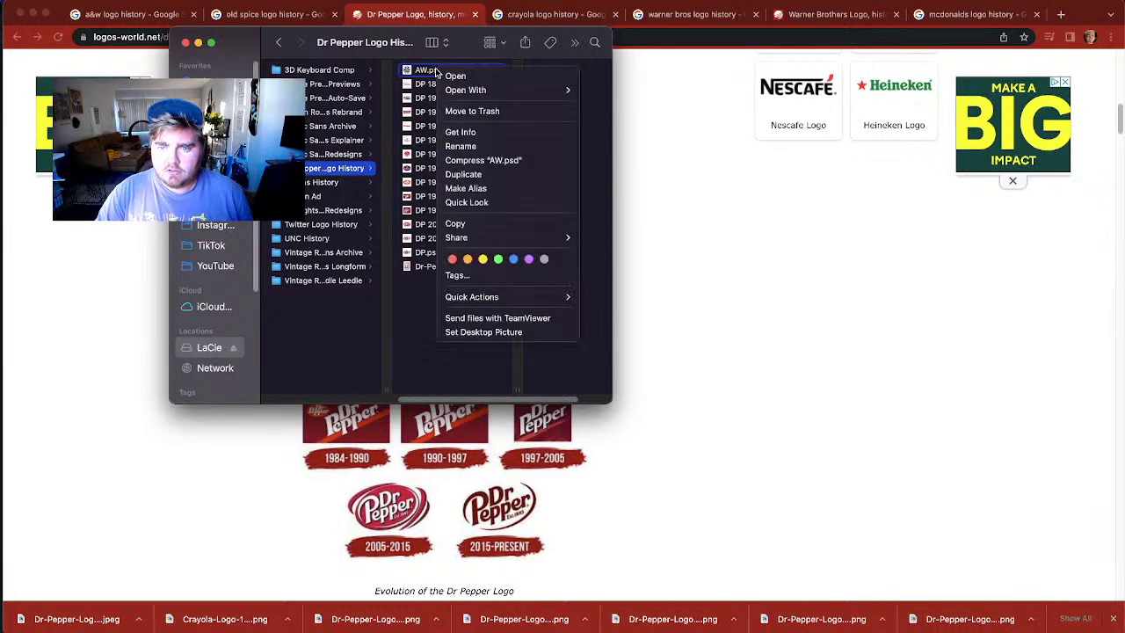
left_click(487, 113)
left_click(705, 261)
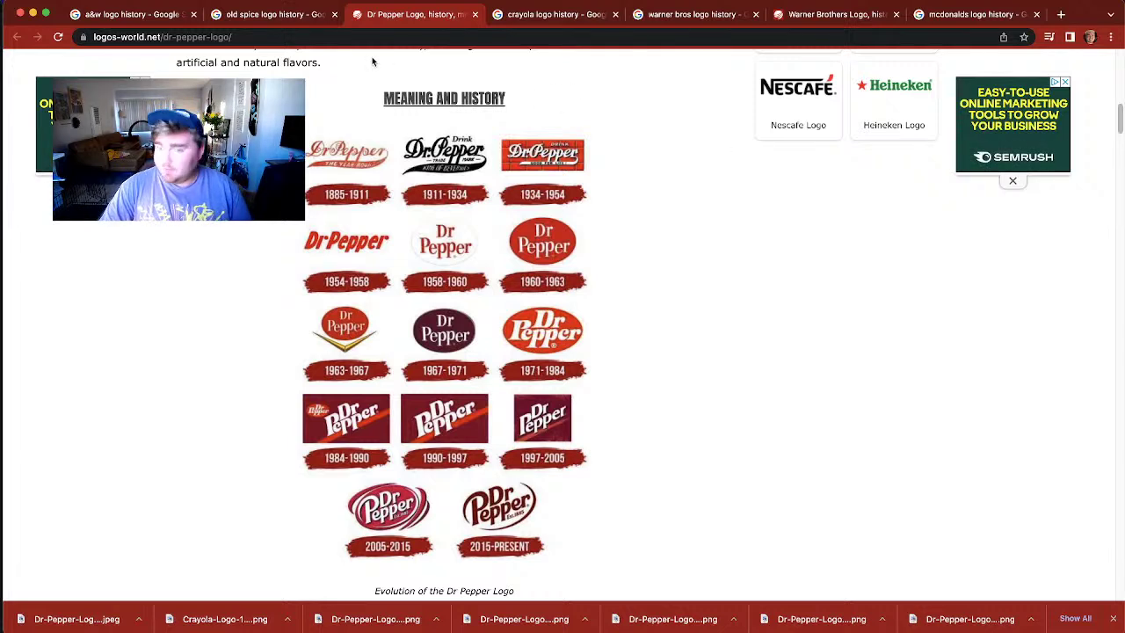
Step: Replace the Old Spice image search with one for "elmers logo history"
left_click(303, 15)
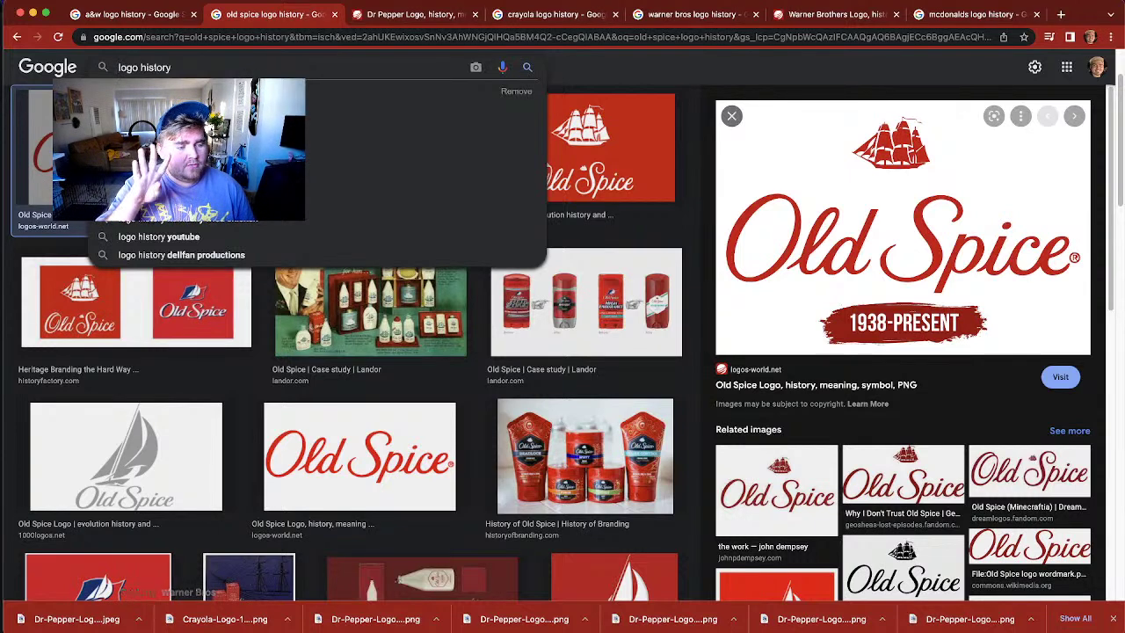
type("elmers")
key("Return")
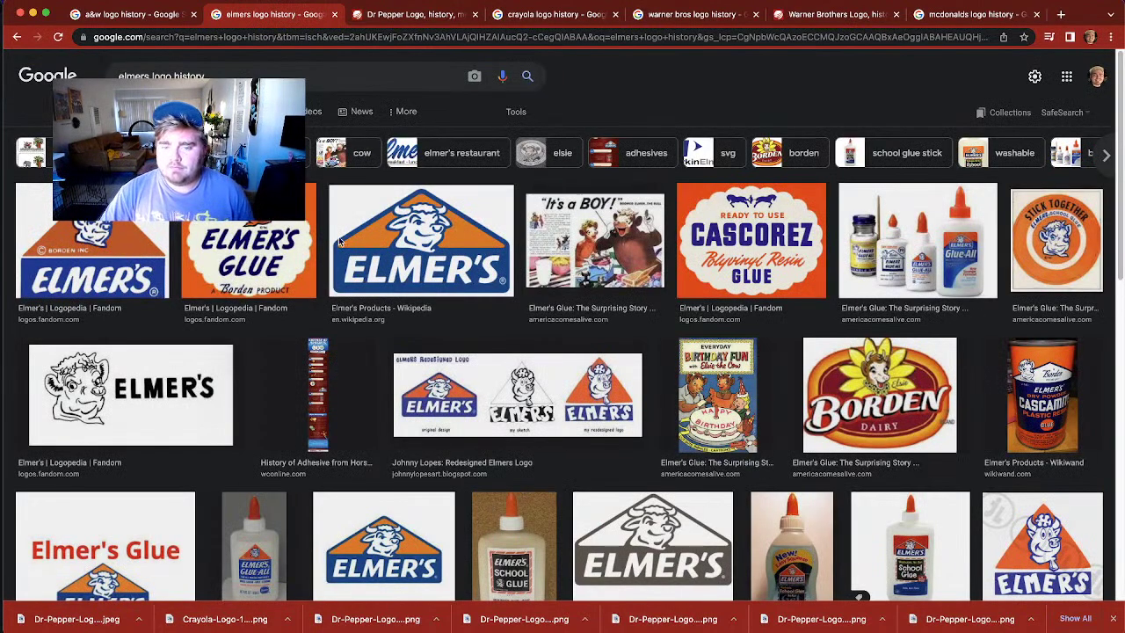
Step: Preview the Elmer's logo image results from Logopedia and Wikipedia, and select the brand word in the search query
left_click(257, 259)
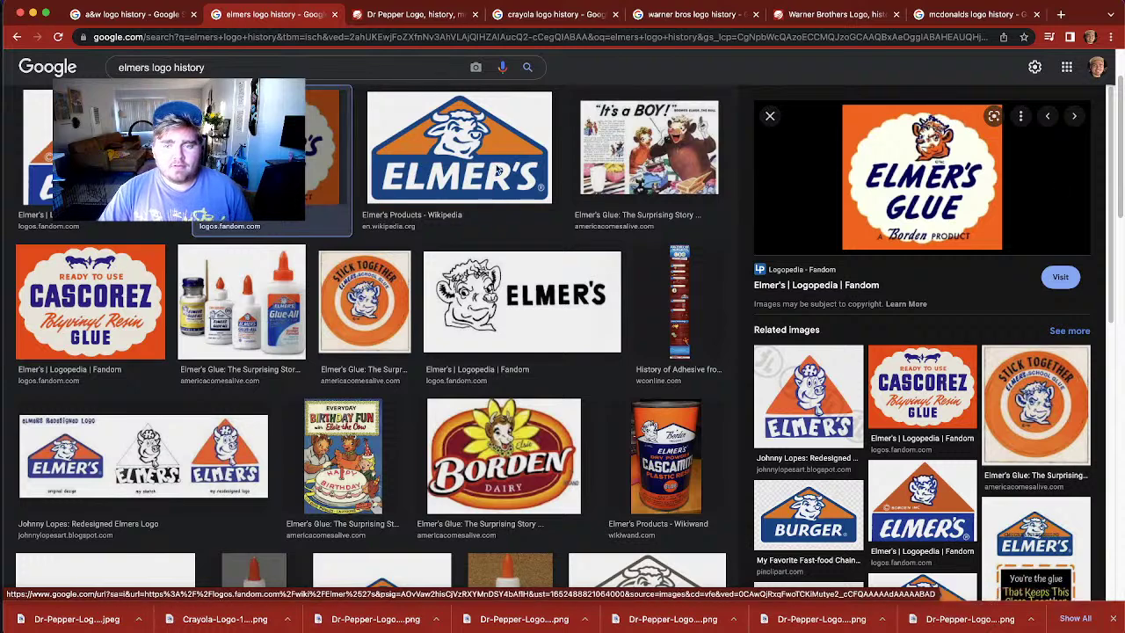
left_click(131, 167)
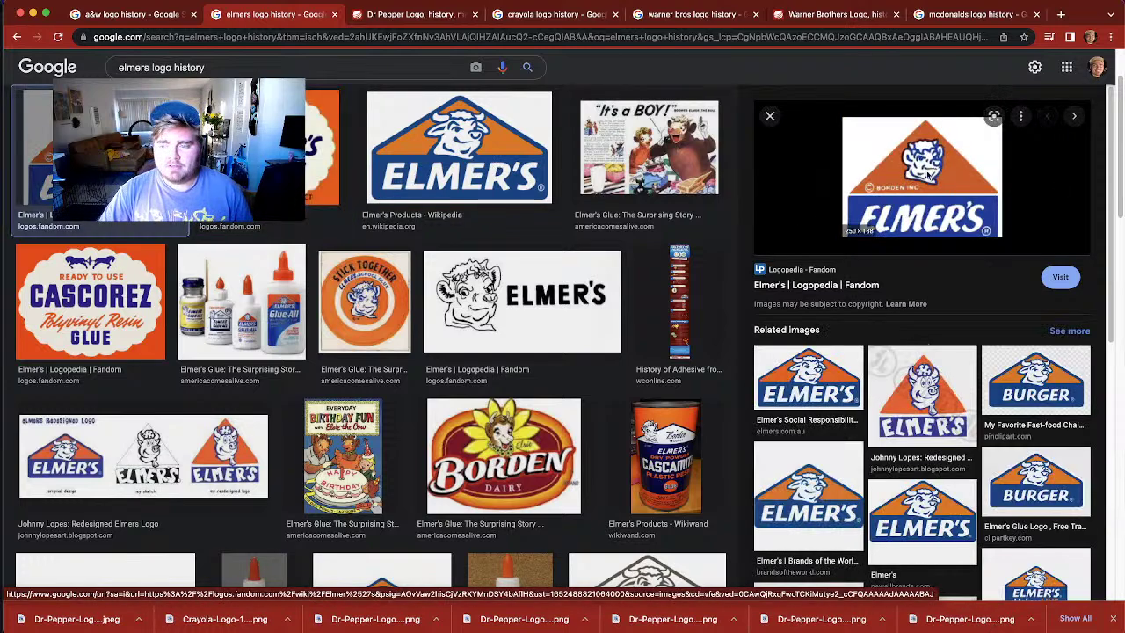
left_click(470, 155)
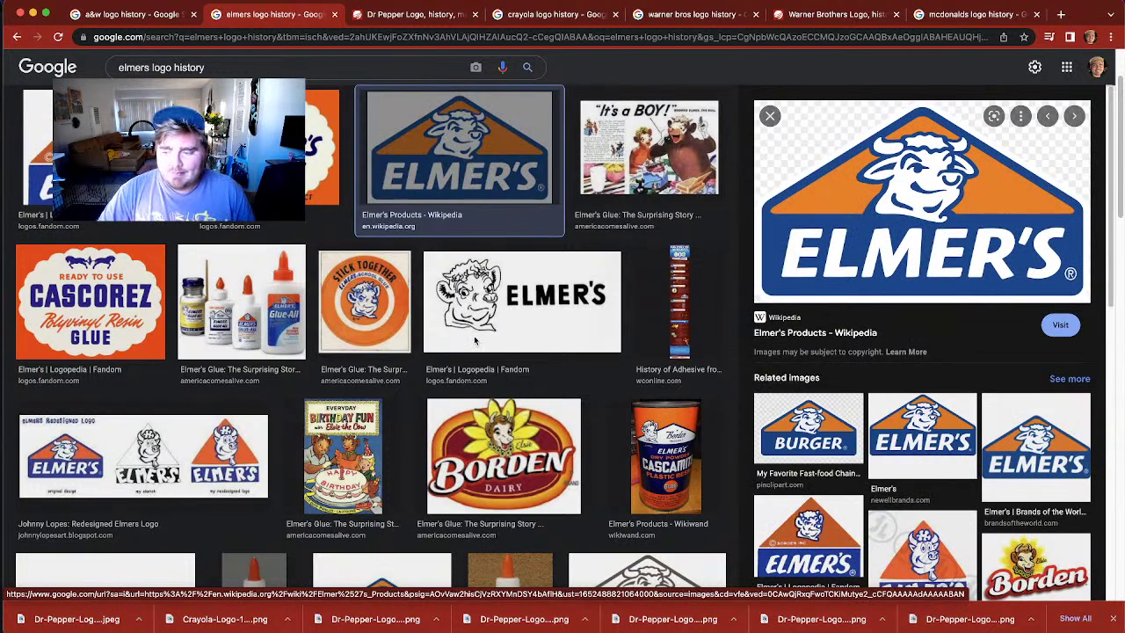
scroll(739, 247, "up", 2)
double_click(134, 76)
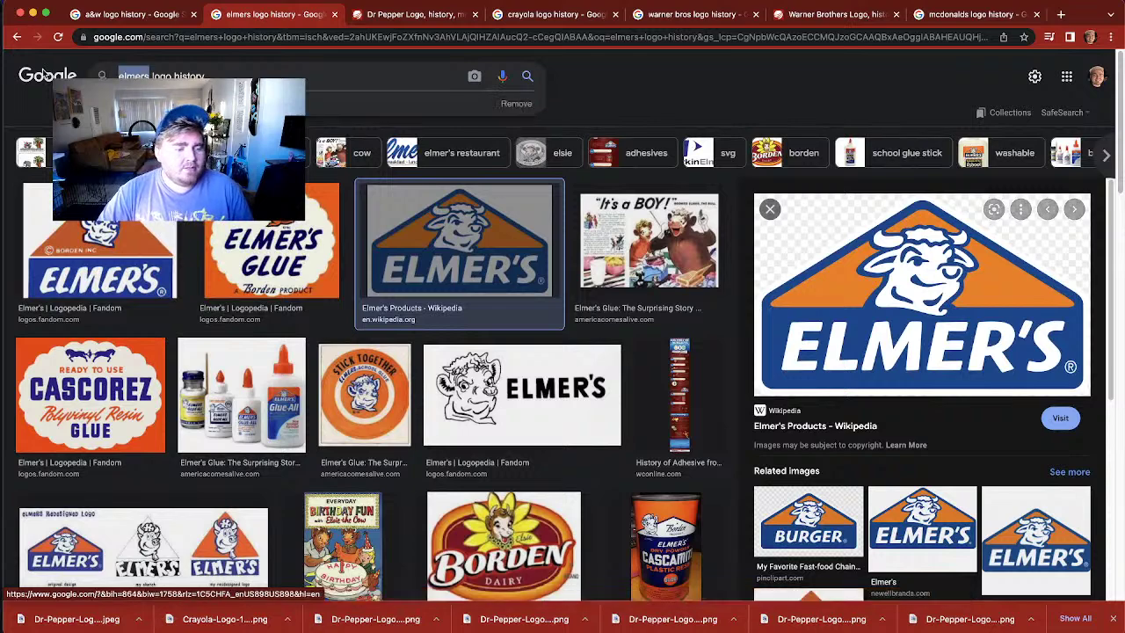